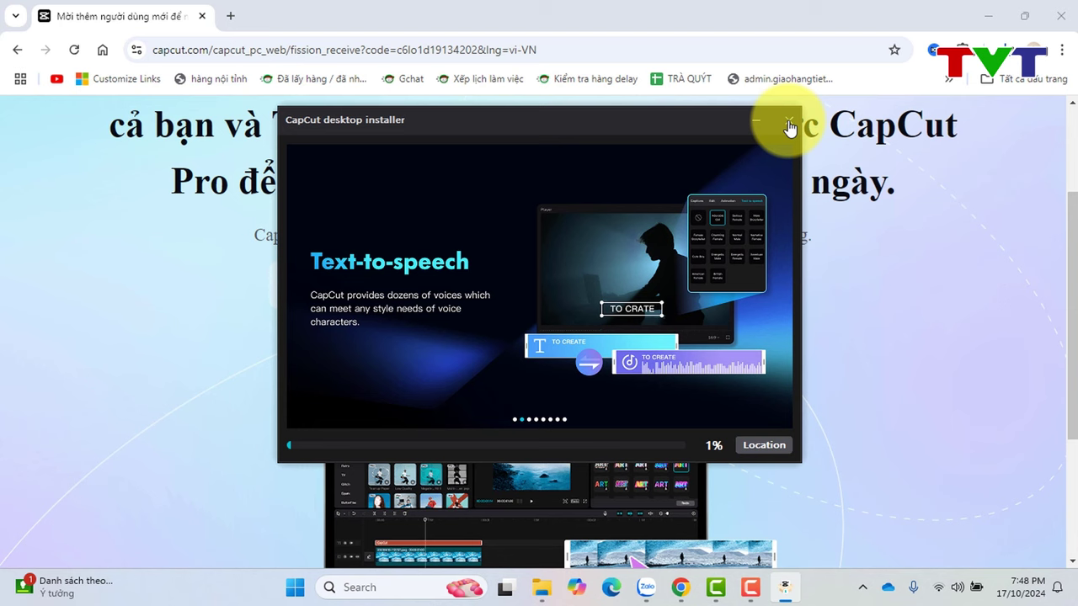
Cancel the running CapCut desktop installation and minimize the browser to show the desktop.
{"action": "left_click", "coordinate": [789, 123]}
{"action": "left_click", "coordinate": [572, 346]}
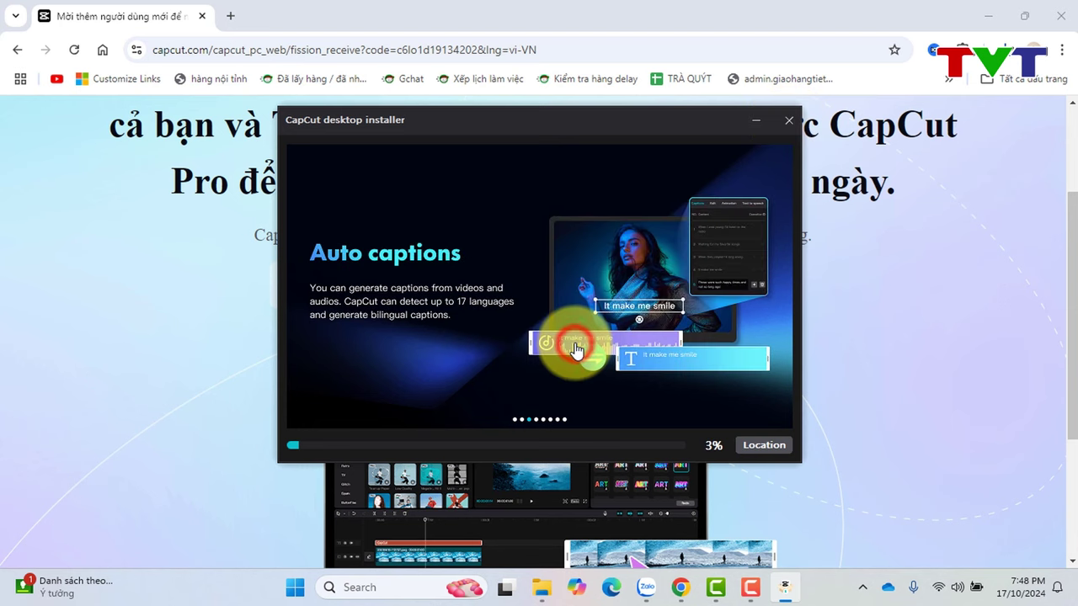
{"action": "left_click", "coordinate": [991, 17]}
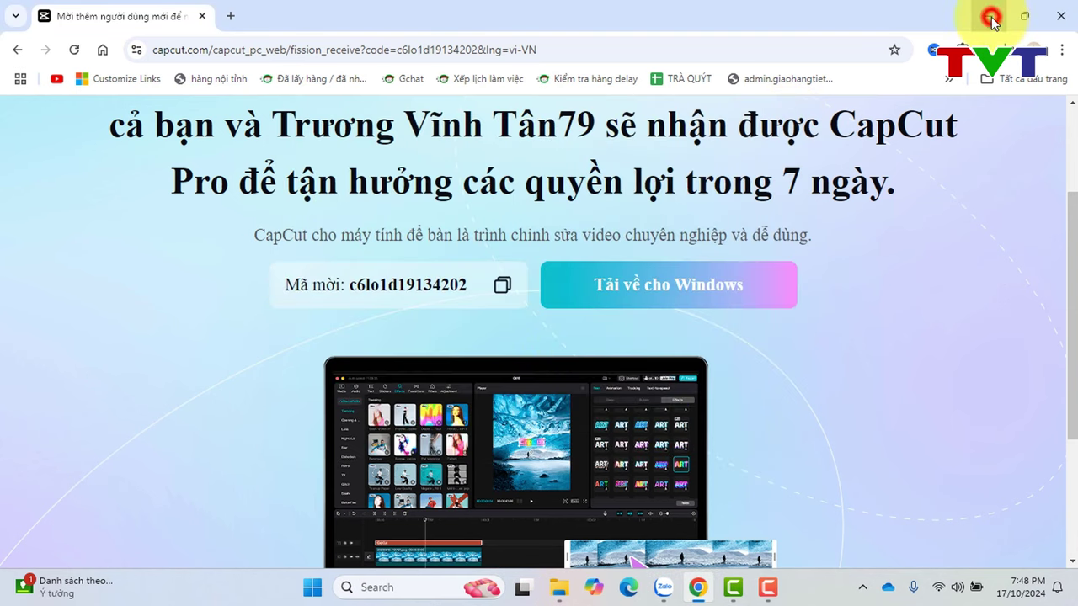
{"action": "scroll", "coordinate": [443, 383], "scroll_direction": "up", "scroll_amount": 1}
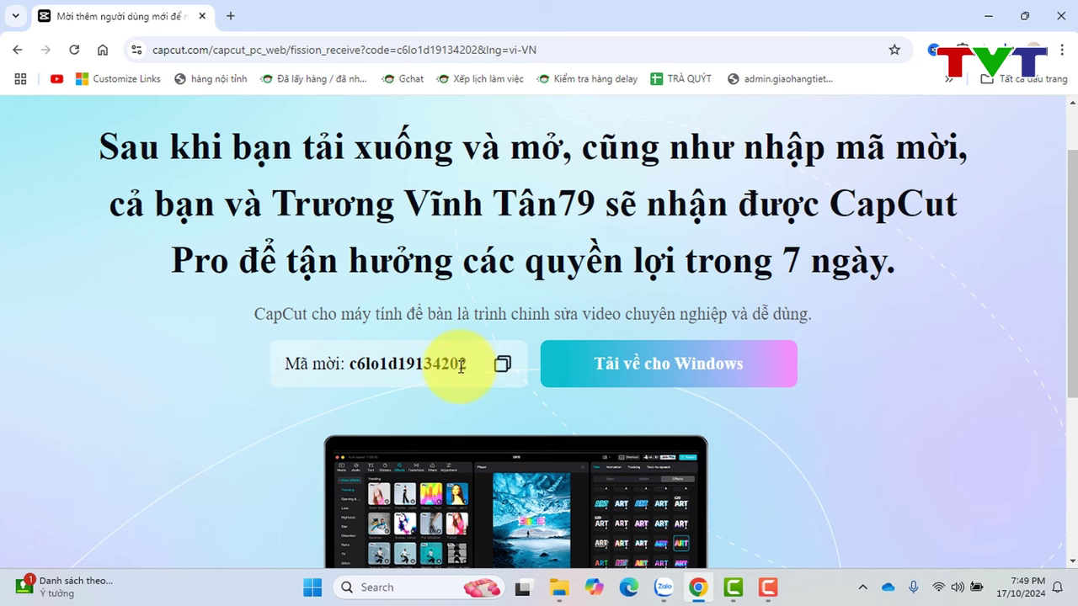
{"action": "left_click", "coordinate": [981, 13]}
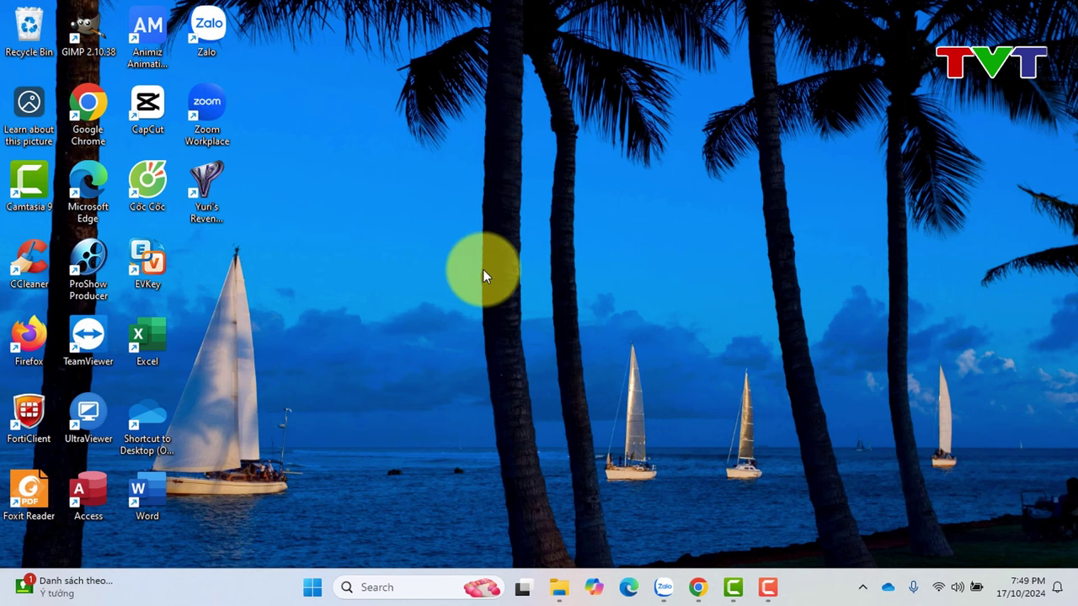
Launch CapCut from the desktop and look through the list of existing projects.
{"action": "double_click", "coordinate": [154, 124]}
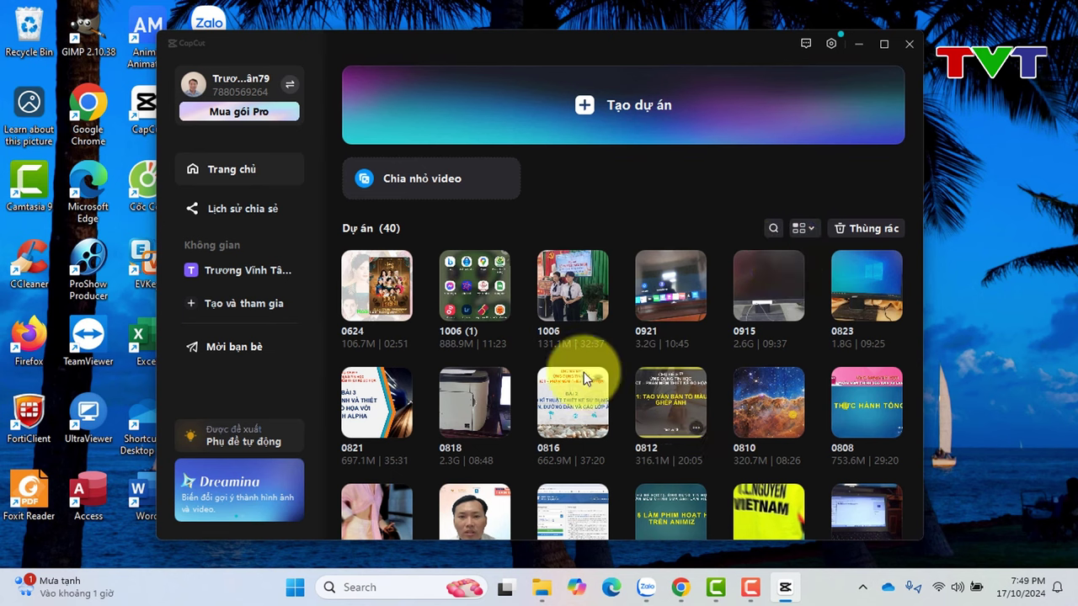
{"action": "scroll", "coordinate": [644, 358], "scroll_direction": "down", "scroll_amount": 1}
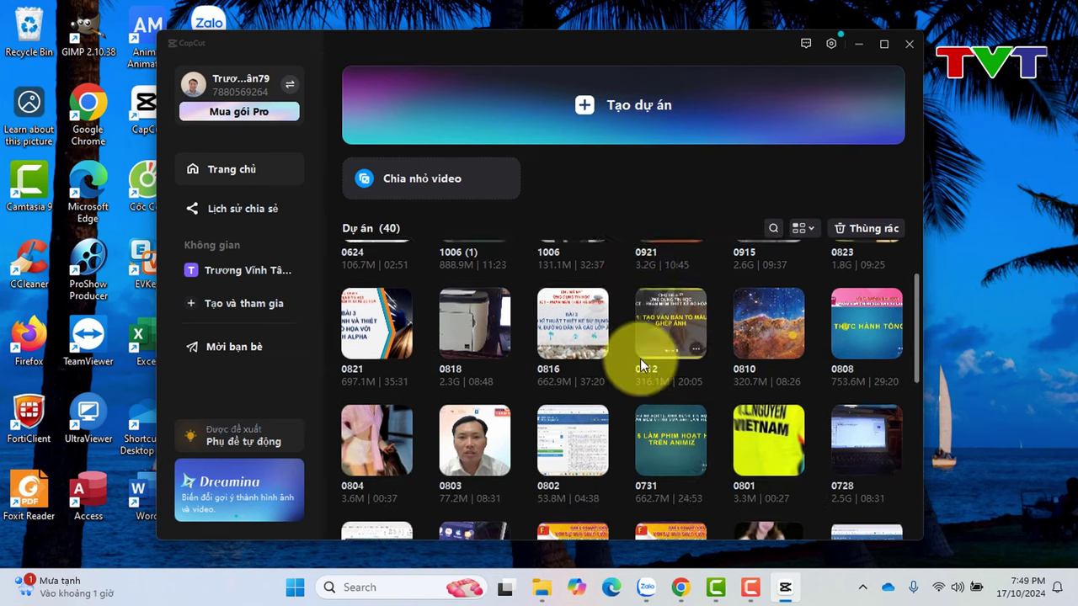
{"action": "scroll", "coordinate": [641, 363], "scroll_direction": "down", "scroll_amount": 5}
{"action": "scroll", "coordinate": [693, 387], "scroll_direction": "up", "scroll_amount": 6}
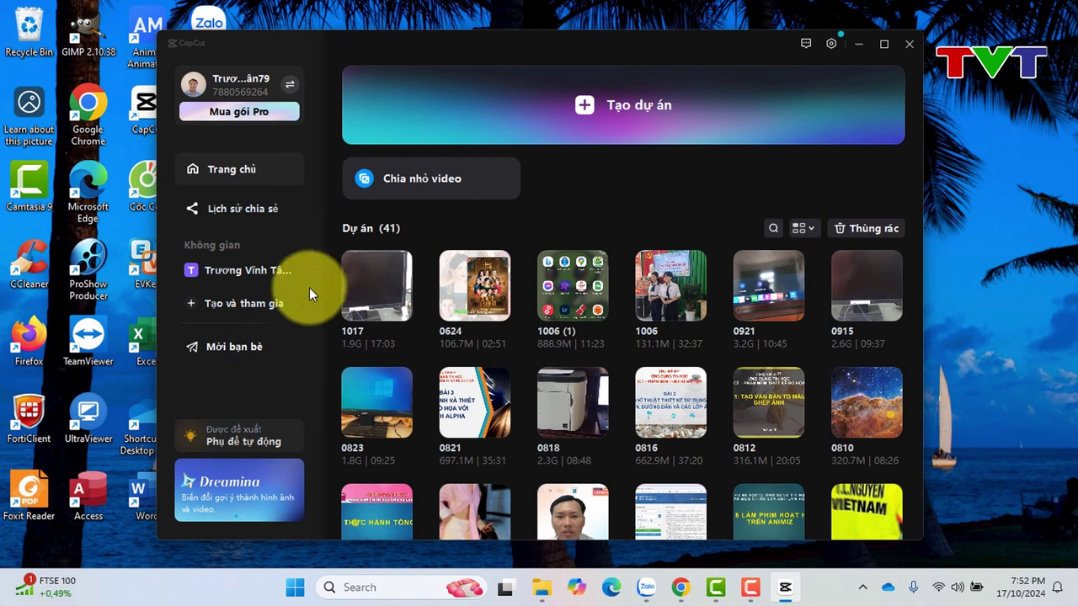
In the application settings, set the cache to be deleted automatically after 30 days.
{"action": "left_click", "coordinate": [830, 44]}
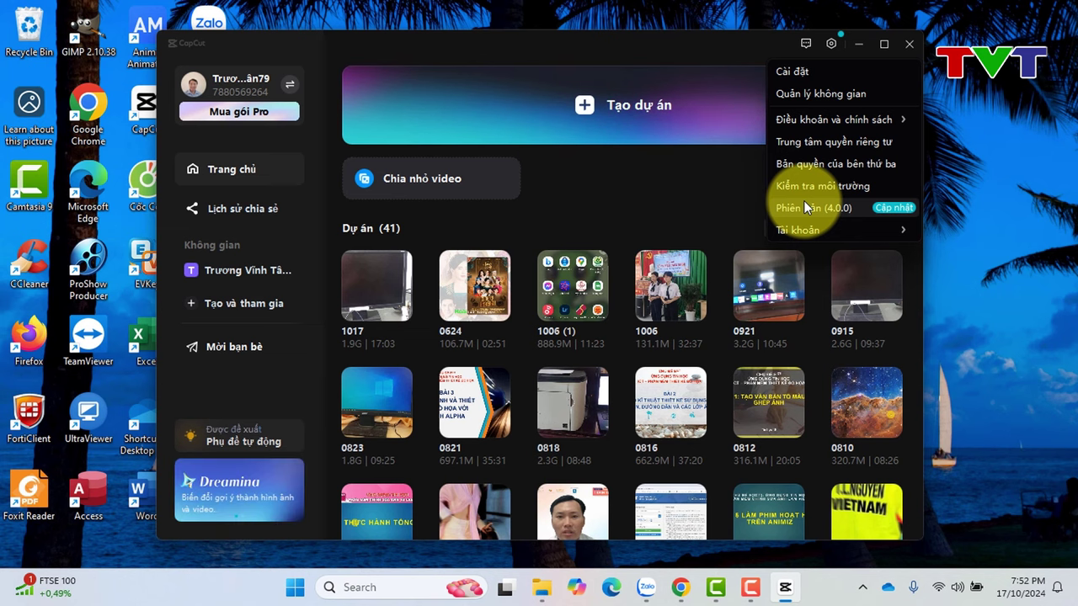
{"action": "left_click", "coordinate": [798, 74]}
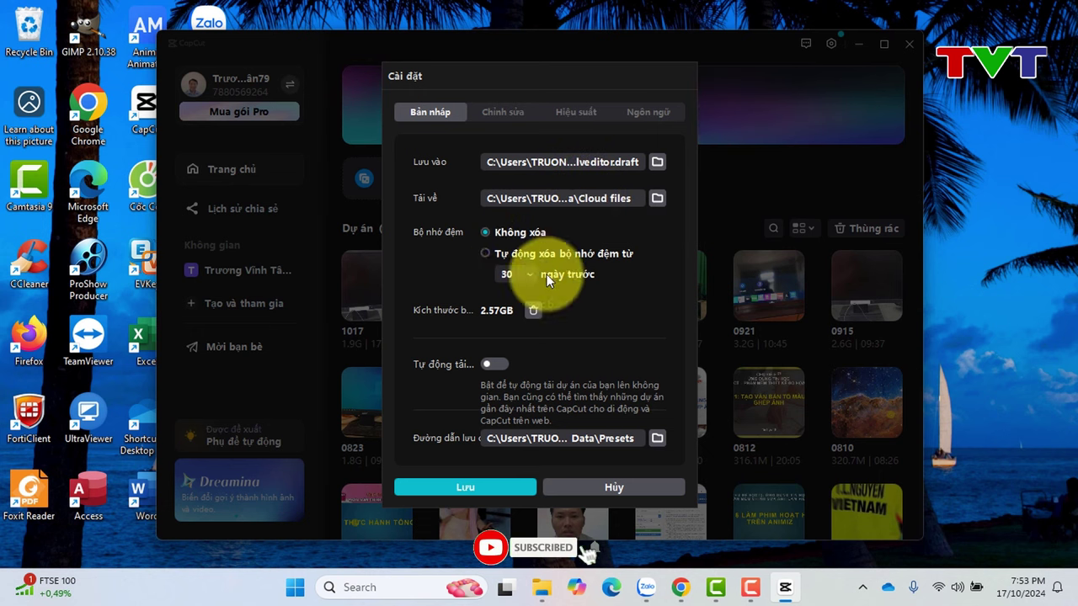
{"action": "left_click", "coordinate": [486, 253]}
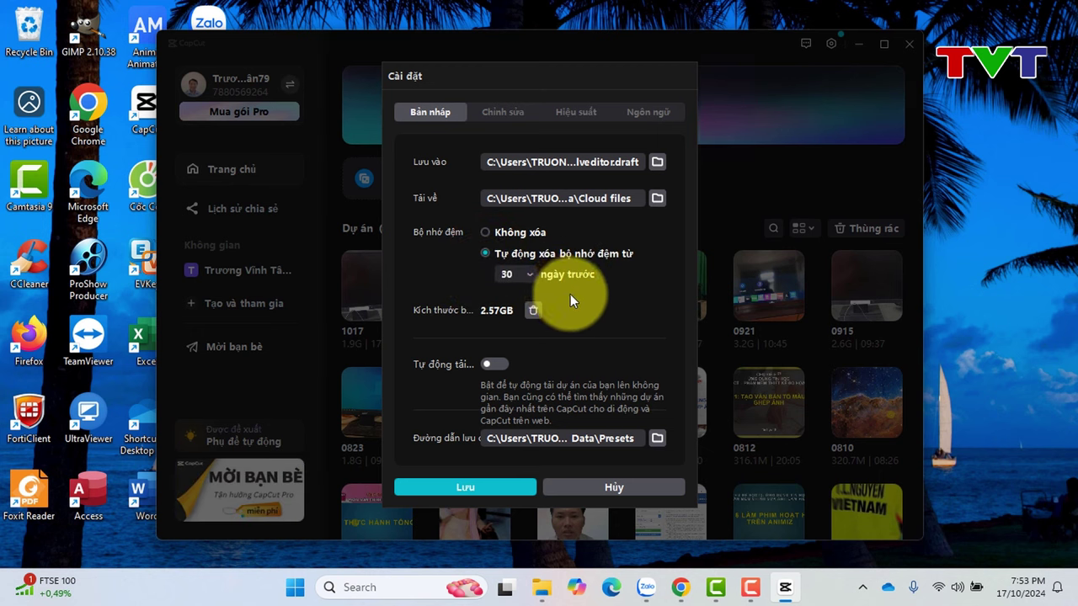
Review the editing, performance and language settings, keep Tiếng Việt as the language, and save the settings.
{"action": "left_click", "coordinate": [503, 111]}
{"action": "left_click", "coordinate": [578, 101]}
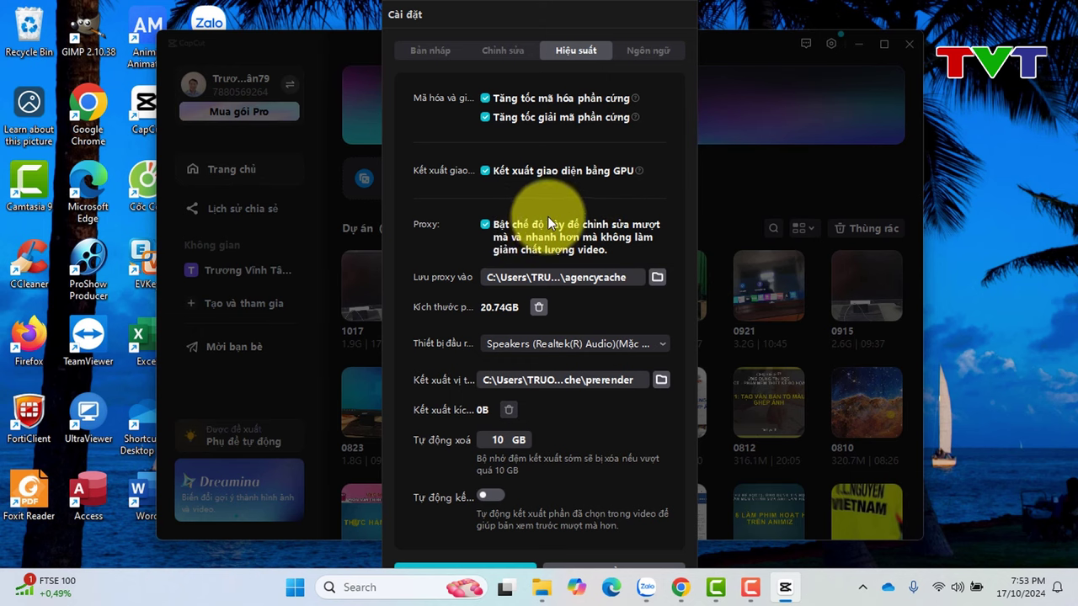
{"action": "left_click", "coordinate": [652, 48]}
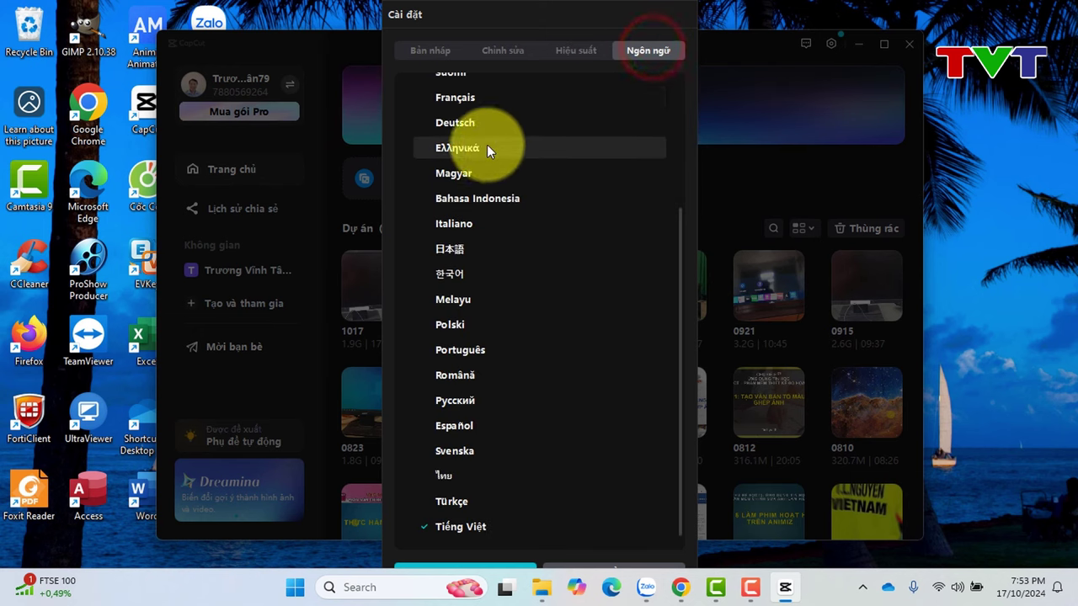
{"action": "scroll", "coordinate": [594, 124], "scroll_direction": "up", "scroll_amount": 3}
{"action": "scroll", "coordinate": [594, 130], "scroll_direction": "down", "scroll_amount": 3}
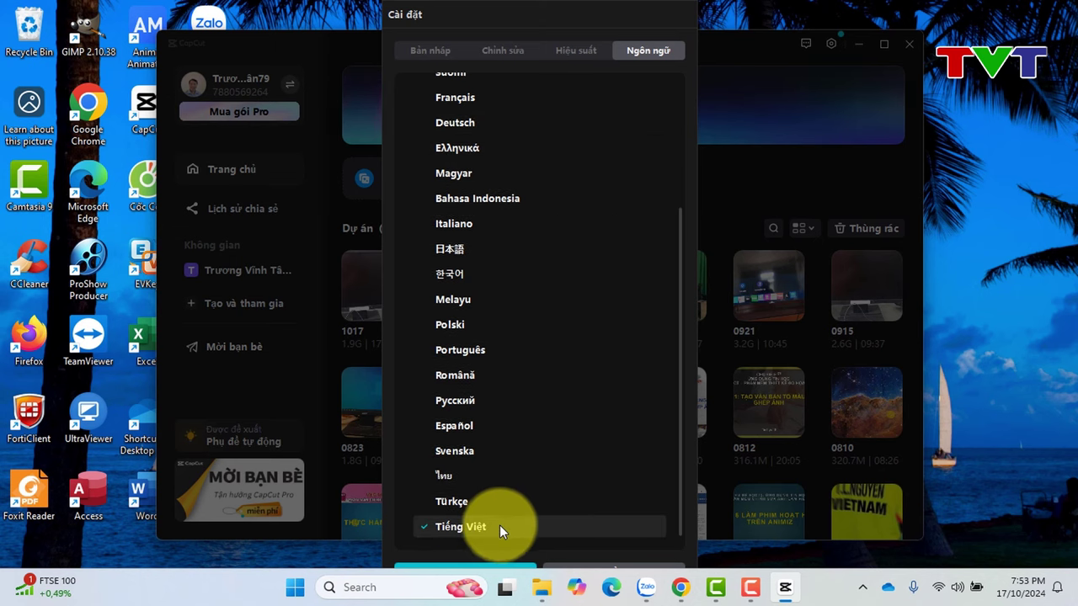
{"action": "mouse_move", "coordinate": [510, 579]}
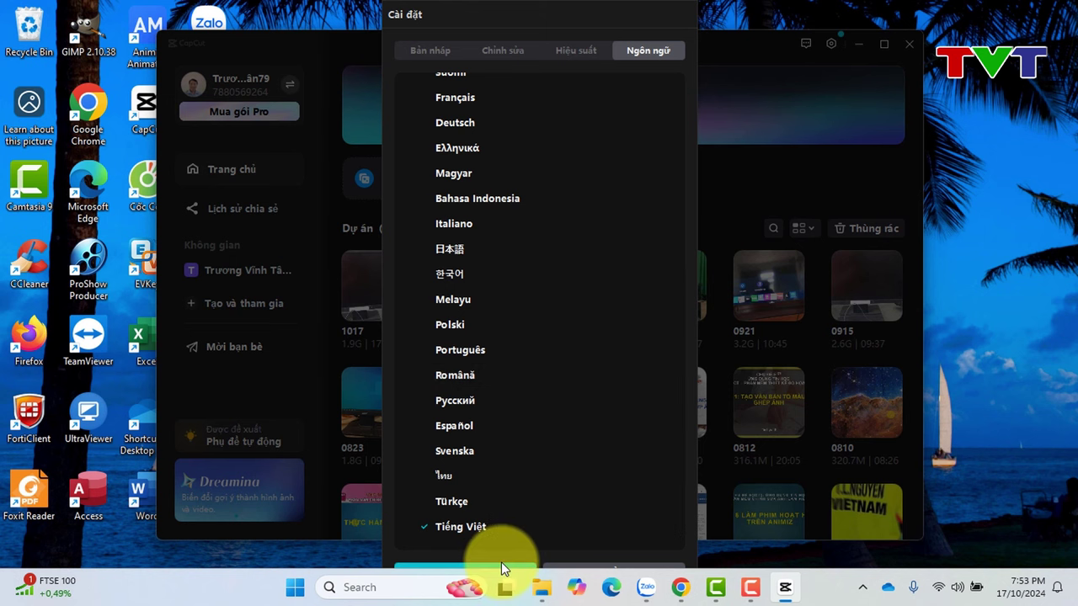
{"action": "left_click", "coordinate": [501, 562]}
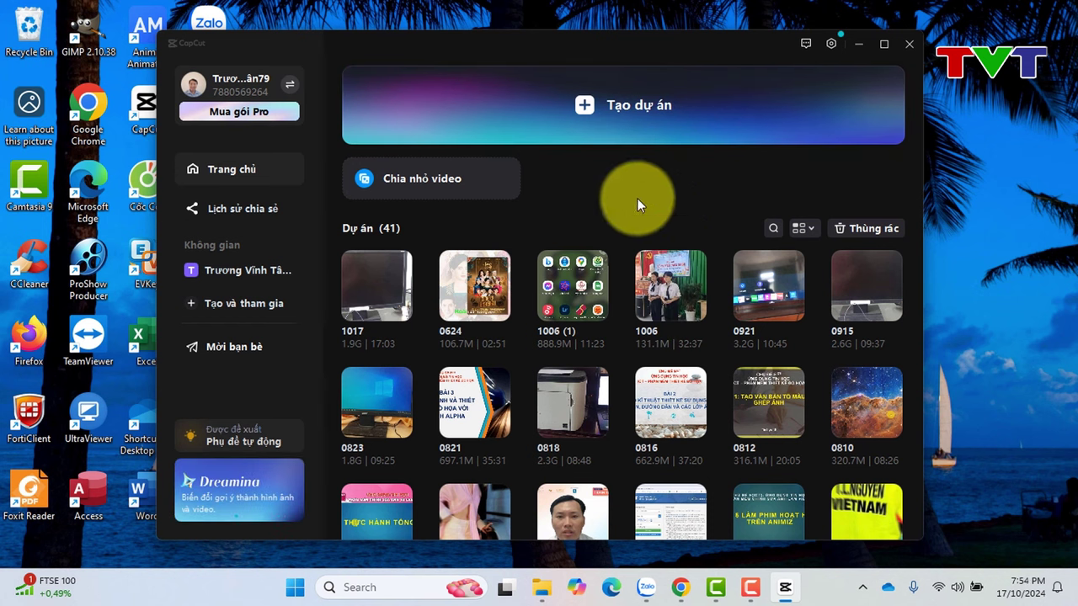
{"action": "left_click", "coordinate": [627, 123]}
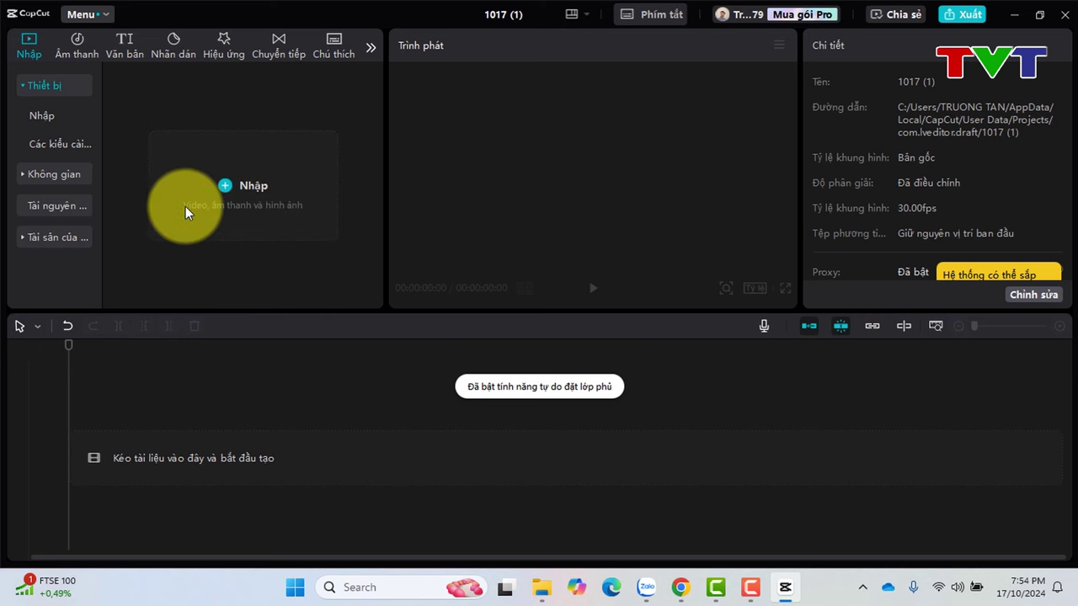
{"action": "left_click", "coordinate": [257, 187]}
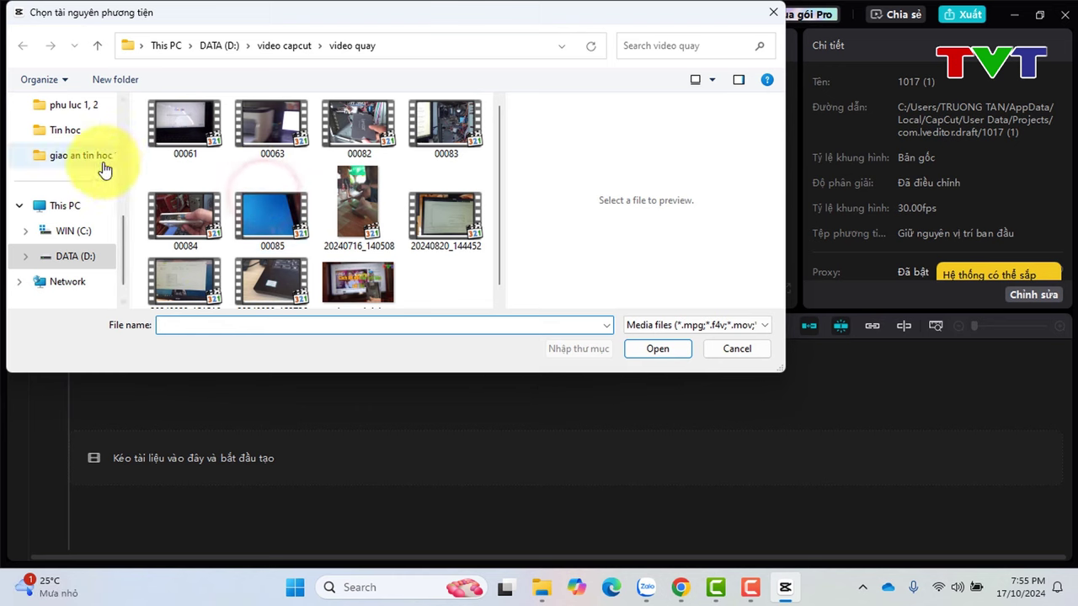
{"action": "scroll", "coordinate": [72, 204], "scroll_direction": "up", "scroll_amount": 5}
{"action": "left_click", "coordinate": [82, 235]}
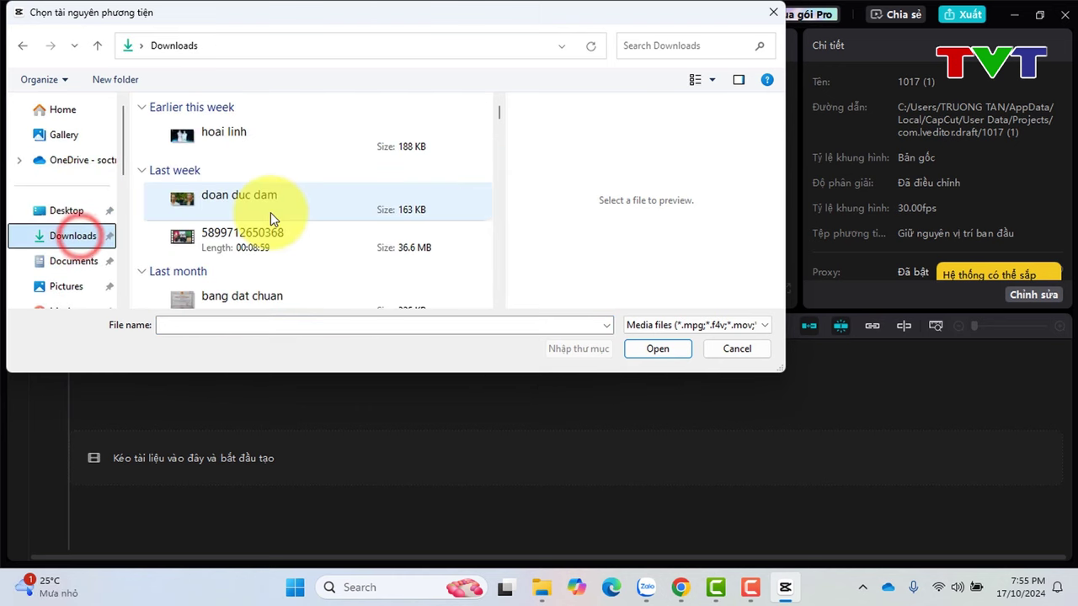
{"action": "left_click", "coordinate": [253, 238]}
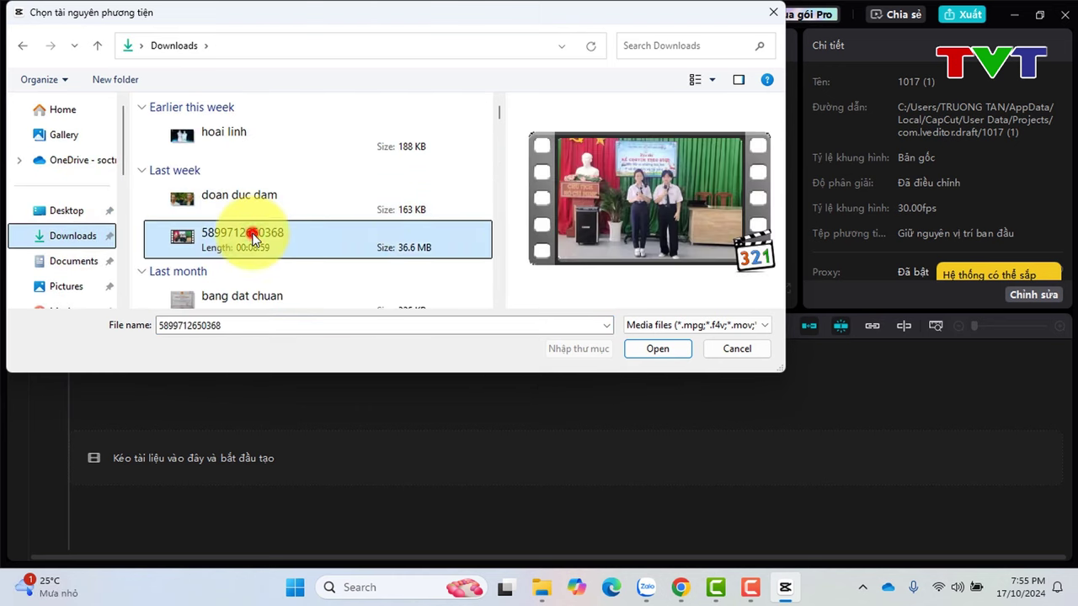
{"action": "left_click", "coordinate": [655, 348]}
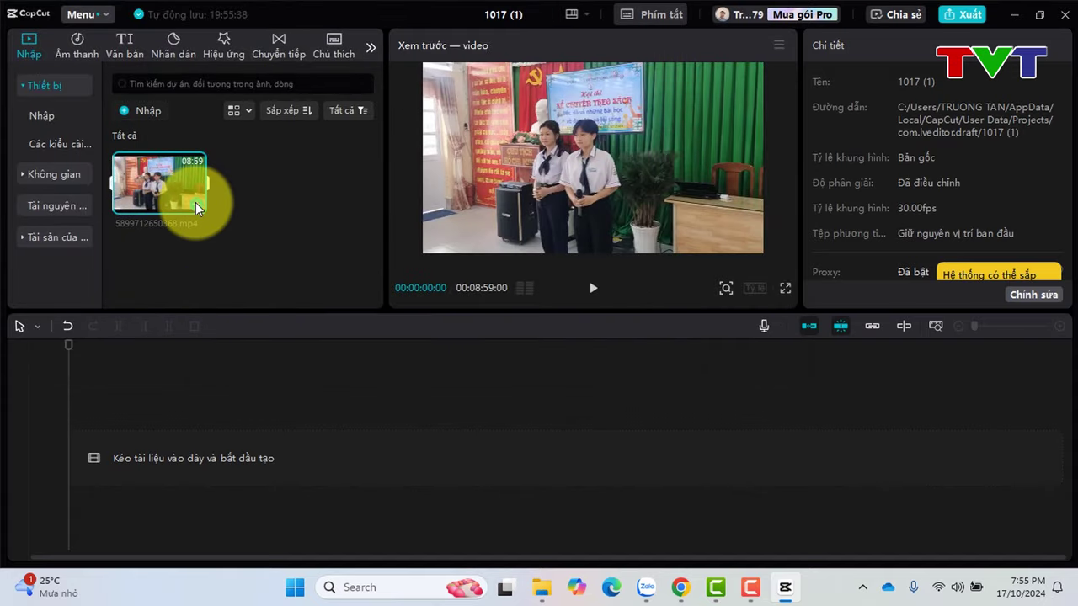
{"action": "left_click", "coordinate": [196, 203]}
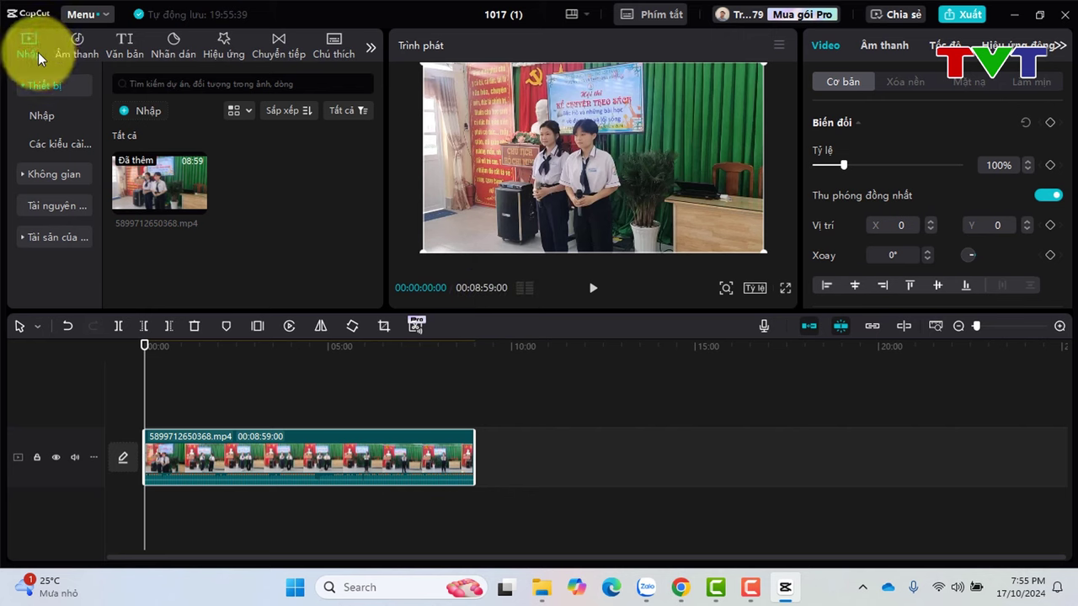
Add the Vlog music track "In a dream, meditation, wonder" to the start of the timeline and preview it with the video.
{"action": "left_click", "coordinate": [75, 49]}
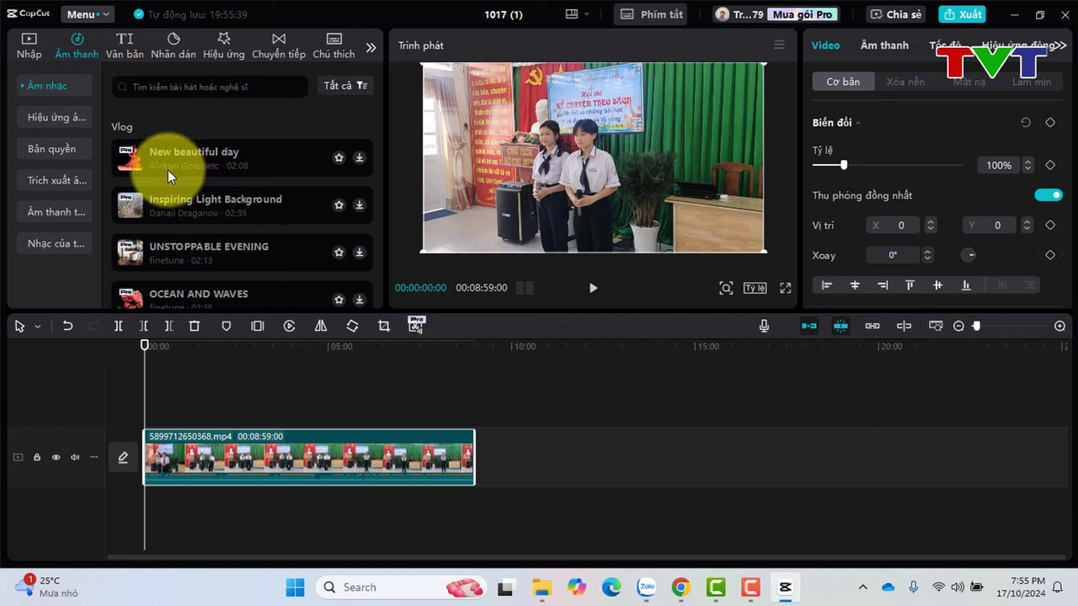
{"action": "scroll", "coordinate": [187, 195], "scroll_direction": "down", "scroll_amount": 4}
{"action": "scroll", "coordinate": [187, 196], "scroll_direction": "up", "scroll_amount": 4}
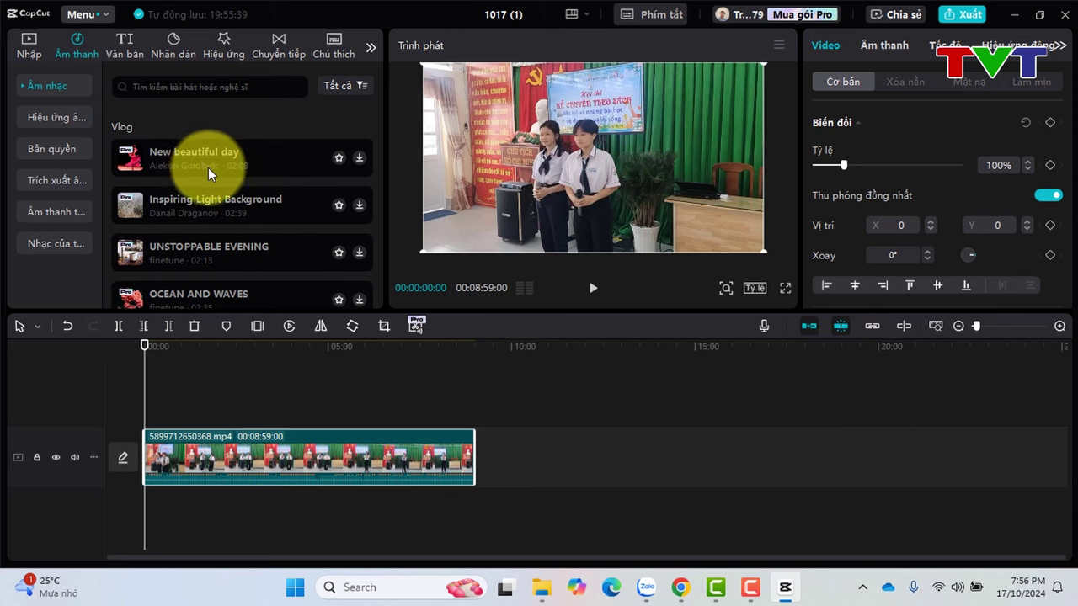
{"action": "left_click", "coordinate": [77, 177]}
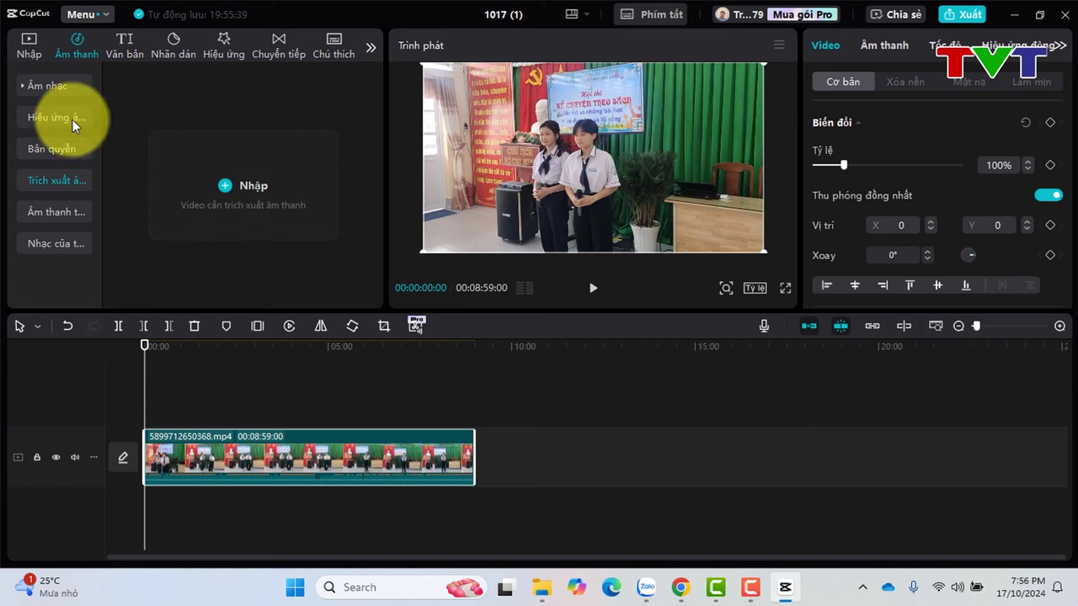
{"action": "left_click", "coordinate": [58, 88]}
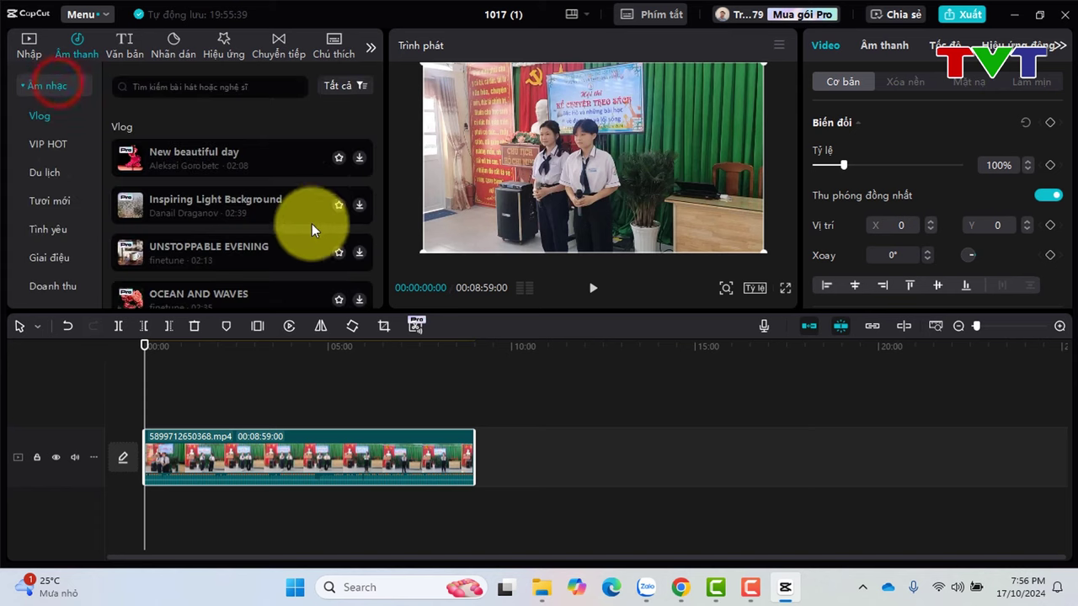
{"action": "scroll", "coordinate": [342, 219], "scroll_direction": "down", "scroll_amount": 5}
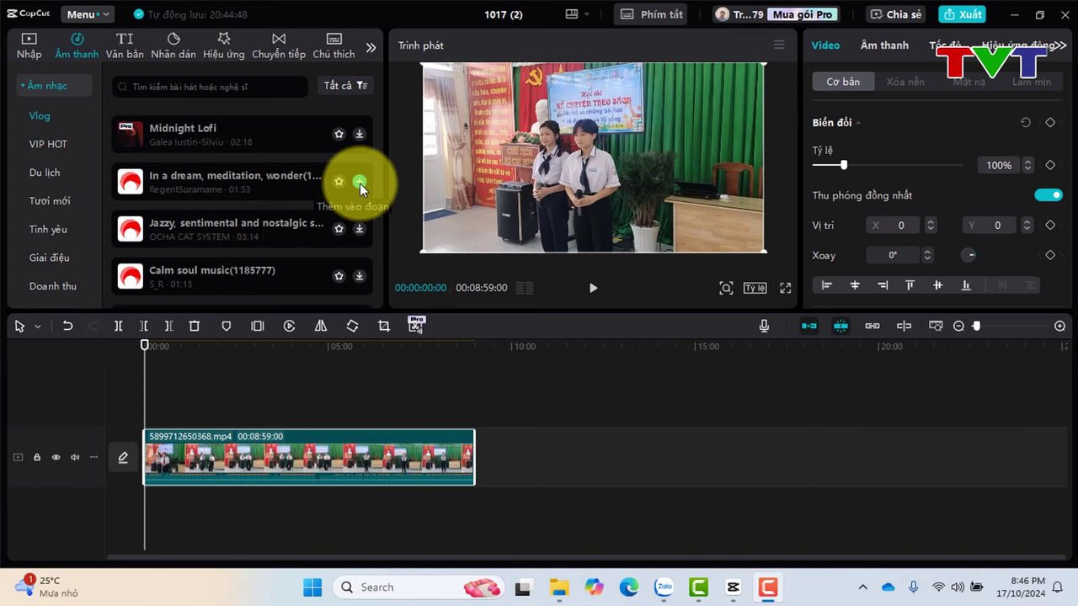
{"action": "left_click", "coordinate": [360, 183]}
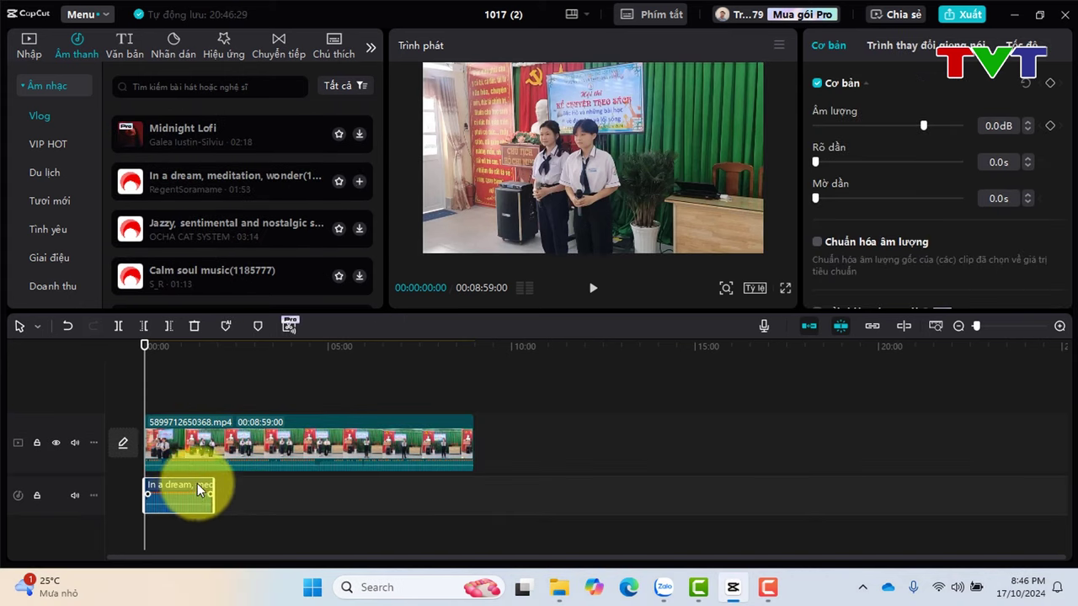
{"action": "left_click", "coordinate": [594, 287]}
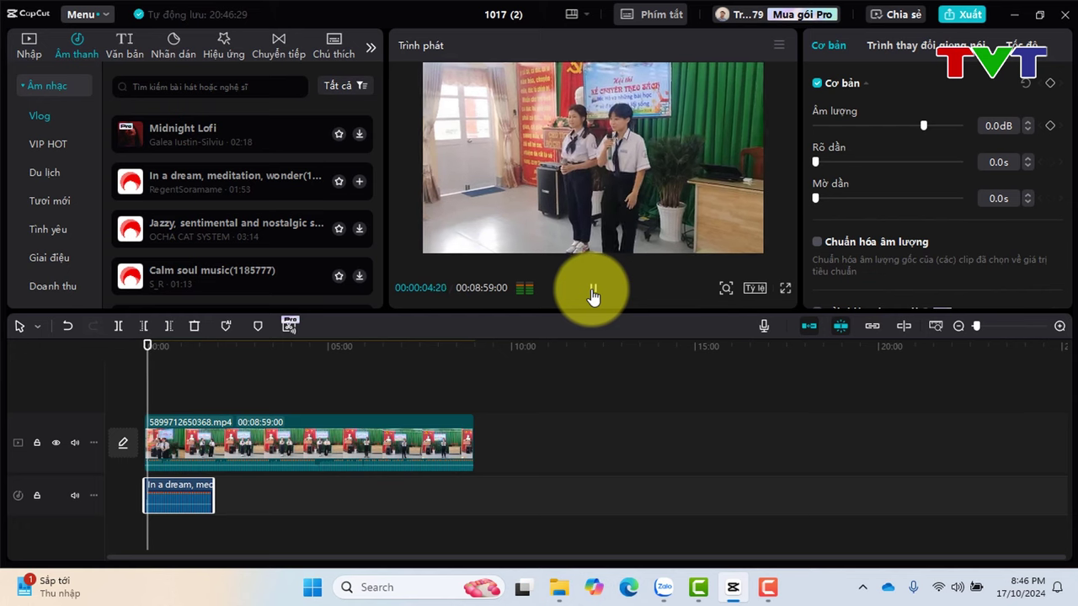
{"action": "left_click", "coordinate": [594, 291]}
Try lowering the music clip's volume to -6.4 dB, and undo the change.
{"action": "left_click_drag", "start_coordinate": [188, 500], "coordinate": [198, 510]}
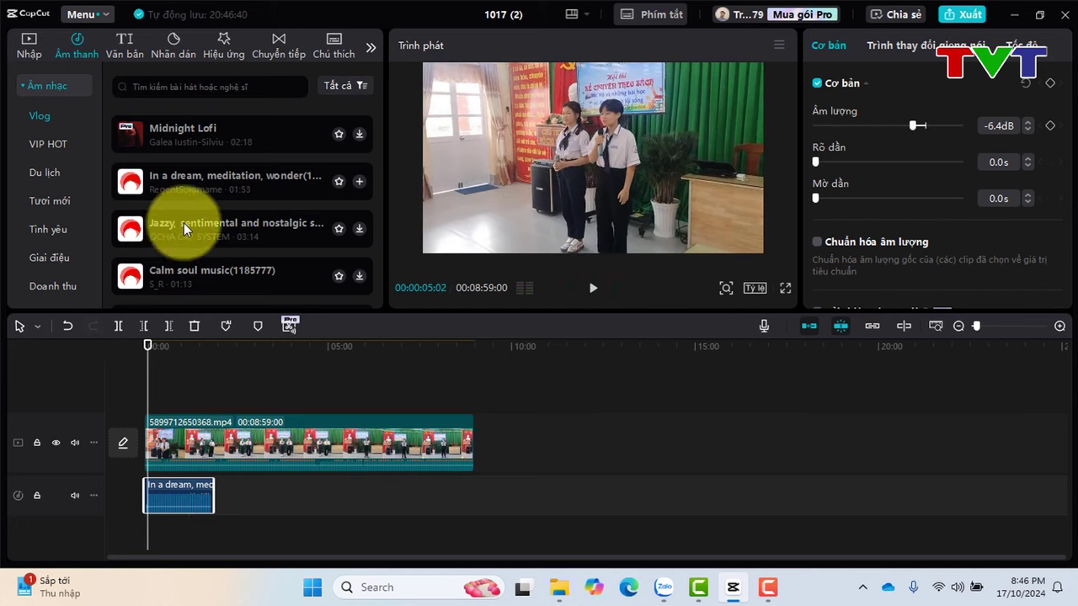
{"action": "key", "text": "ctrl+z"}
{"action": "key", "text": "ctrl+z"}
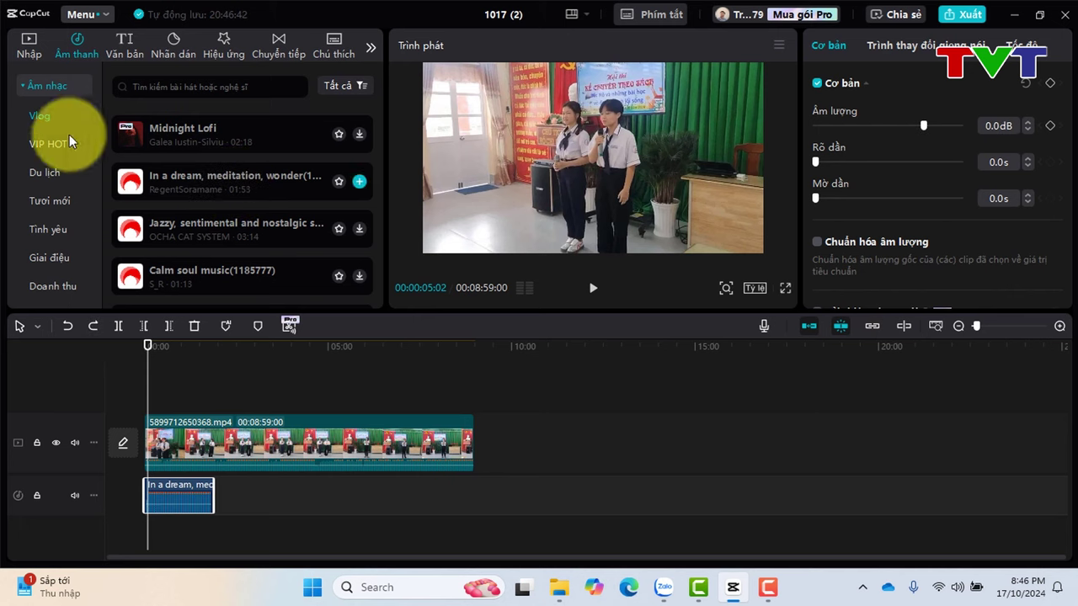
Start importing media and browse to the OneDrive folder.
{"action": "left_click", "coordinate": [35, 48]}
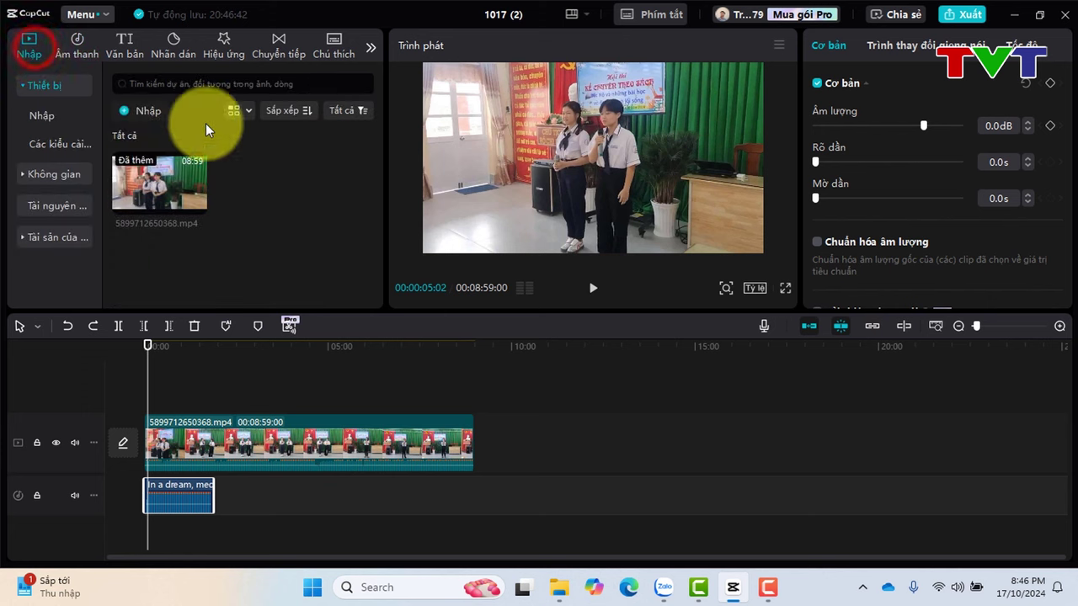
{"action": "left_click", "coordinate": [141, 110]}
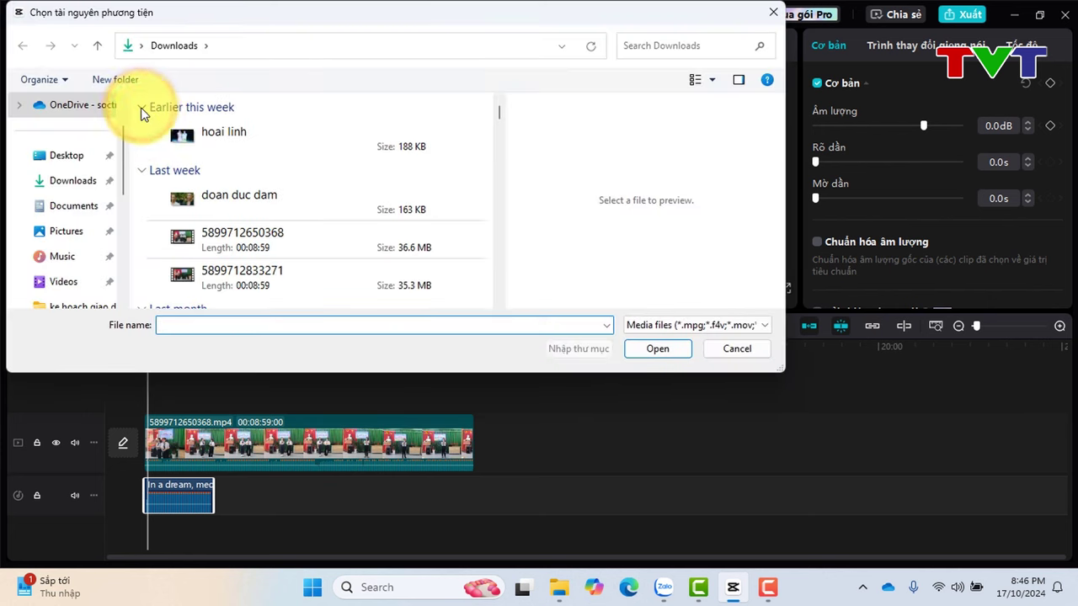
{"action": "scroll", "coordinate": [77, 180], "scroll_direction": "down", "scroll_amount": 4}
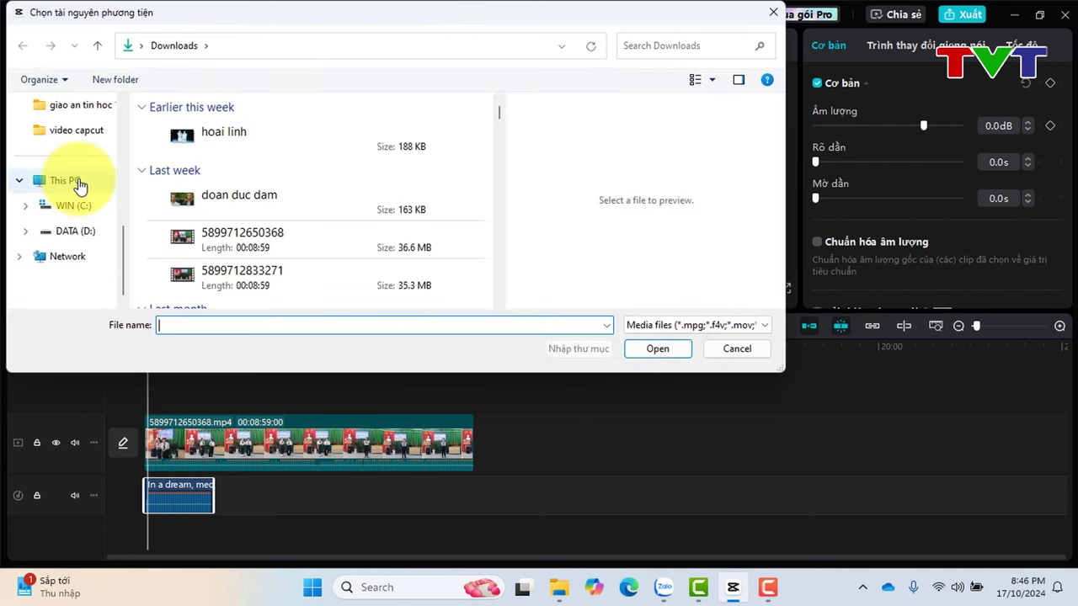
{"action": "scroll", "coordinate": [77, 193], "scroll_direction": "up", "scroll_amount": 3}
{"action": "left_click", "coordinate": [73, 179]}
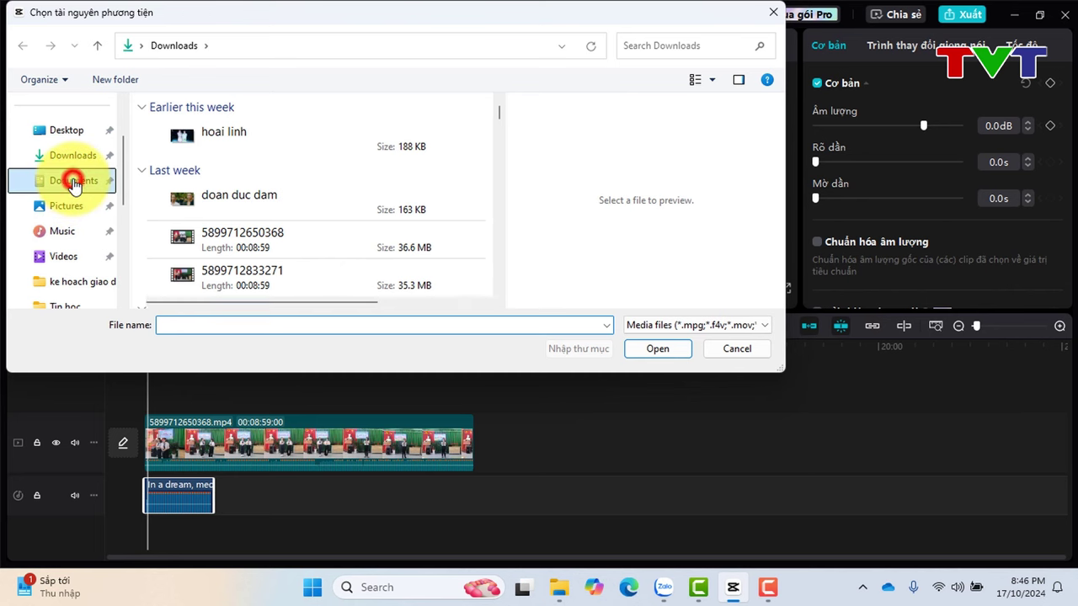
{"action": "scroll", "coordinate": [79, 239], "scroll_direction": "down", "scroll_amount": 2}
{"action": "scroll", "coordinate": [80, 253], "scroll_direction": "down", "scroll_amount": 3}
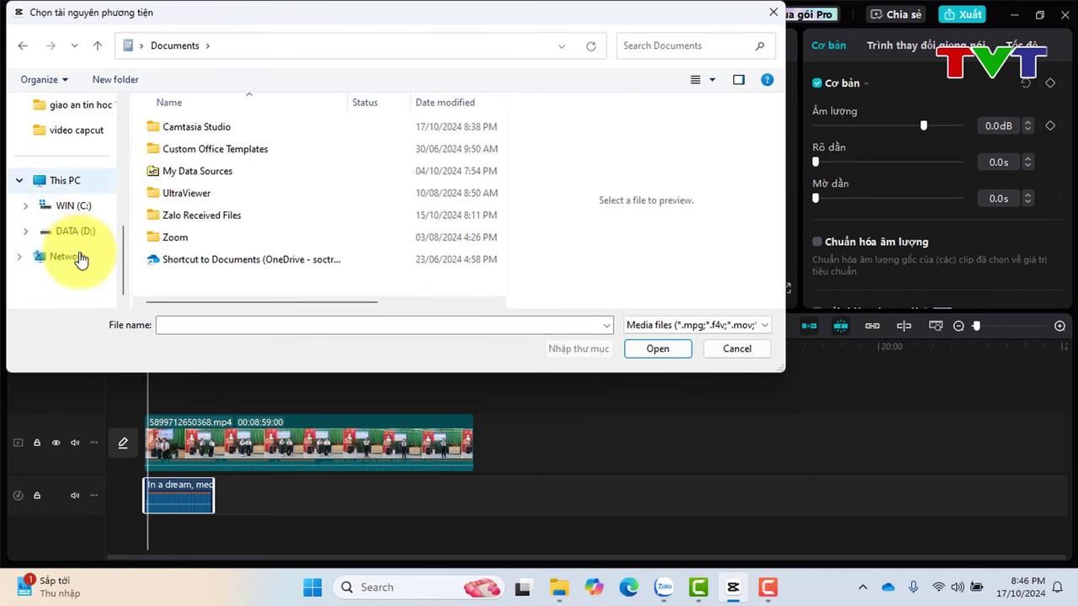
{"action": "scroll", "coordinate": [82, 248], "scroll_direction": "up", "scroll_amount": 5}
{"action": "left_click", "coordinate": [95, 173]}
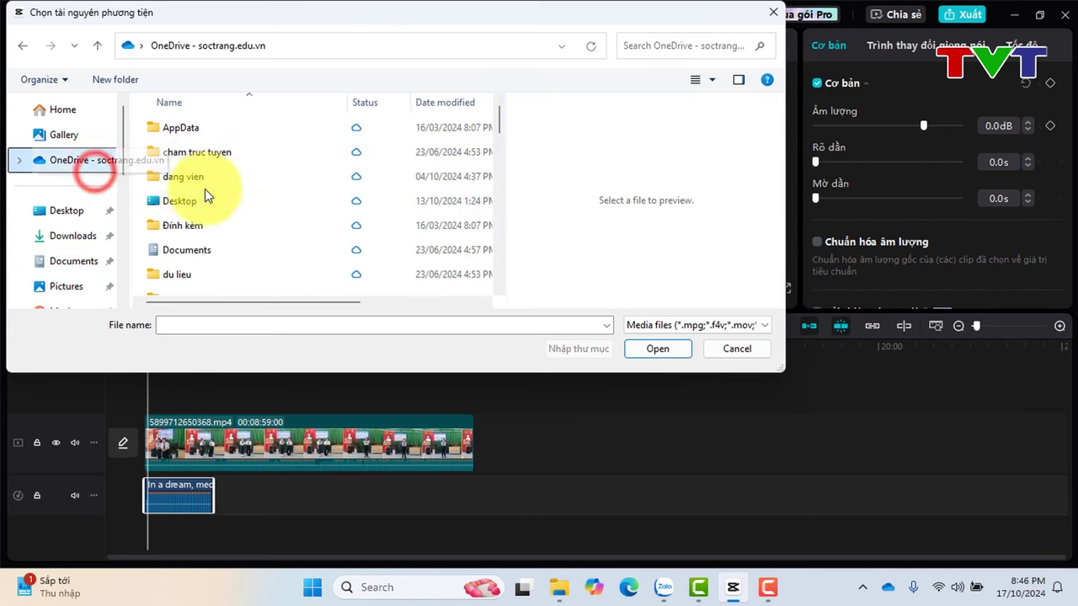
Import the audio file Chimez from Documents > Camtasia Studio > intro > nhac nen.
{"action": "double_click", "coordinate": [200, 248]}
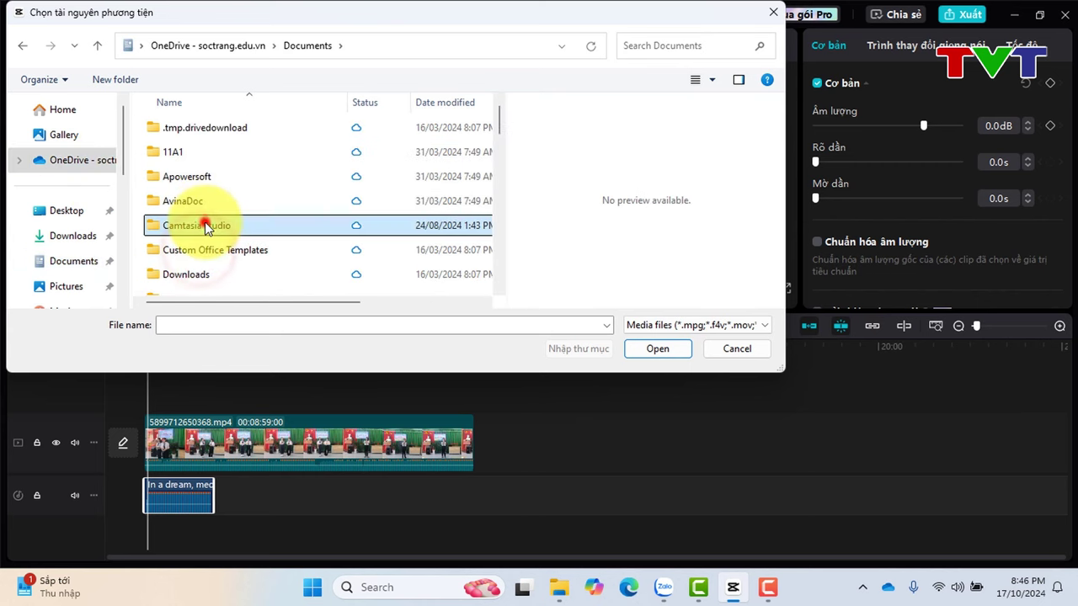
{"action": "double_click", "coordinate": [196, 225]}
{"action": "scroll", "coordinate": [214, 210], "scroll_direction": "down", "scroll_amount": 5}
{"action": "scroll", "coordinate": [221, 205], "scroll_direction": "down", "scroll_amount": 1}
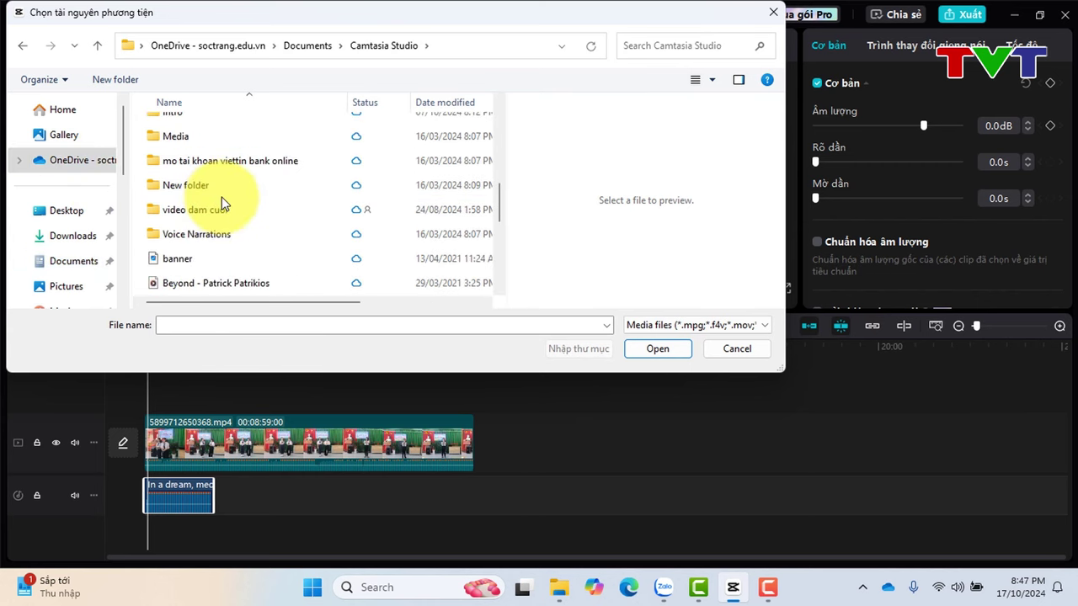
{"action": "scroll", "coordinate": [222, 202], "scroll_direction": "up", "scroll_amount": 1}
{"action": "double_click", "coordinate": [216, 184]}
{"action": "double_click", "coordinate": [217, 172]}
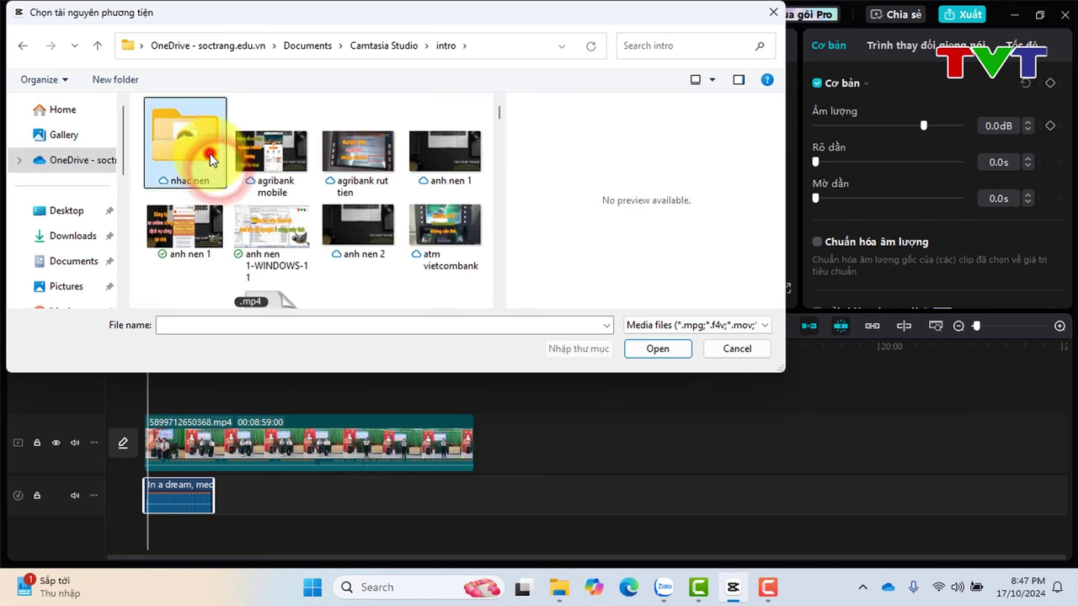
{"action": "left_click", "coordinate": [199, 200]}
{"action": "left_click", "coordinate": [630, 347]}
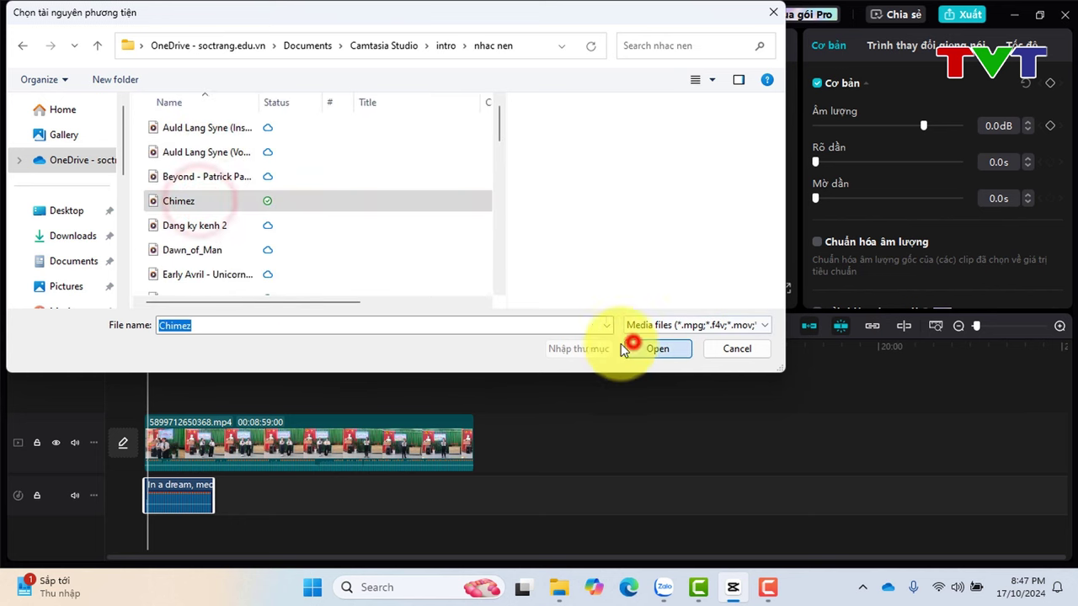
Place Chimez.mp3 on the timeline where the first music clip ends, and preview the transition between them.
{"action": "left_click_drag", "start_coordinate": [248, 194], "coordinate": [164, 544]}
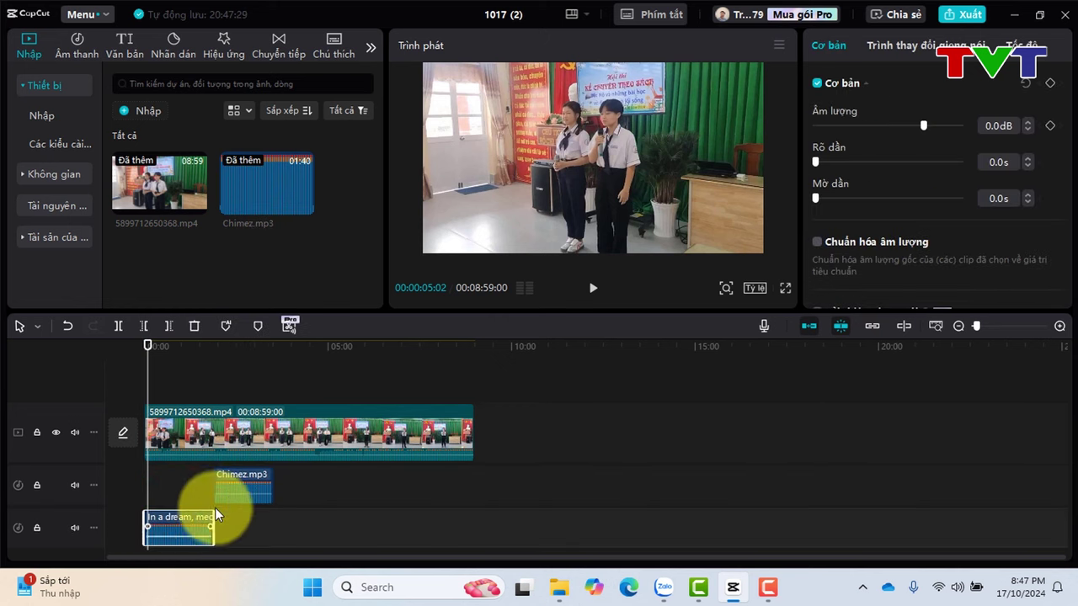
{"action": "left_click", "coordinate": [214, 346]}
{"action": "left_click", "coordinate": [593, 288]}
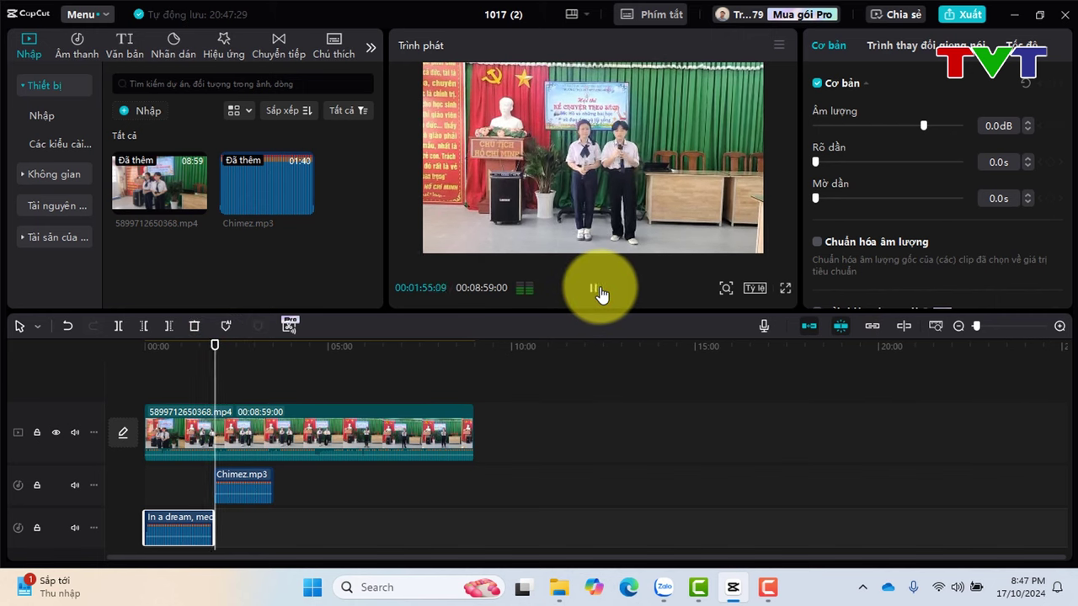
{"action": "left_click", "coordinate": [599, 292]}
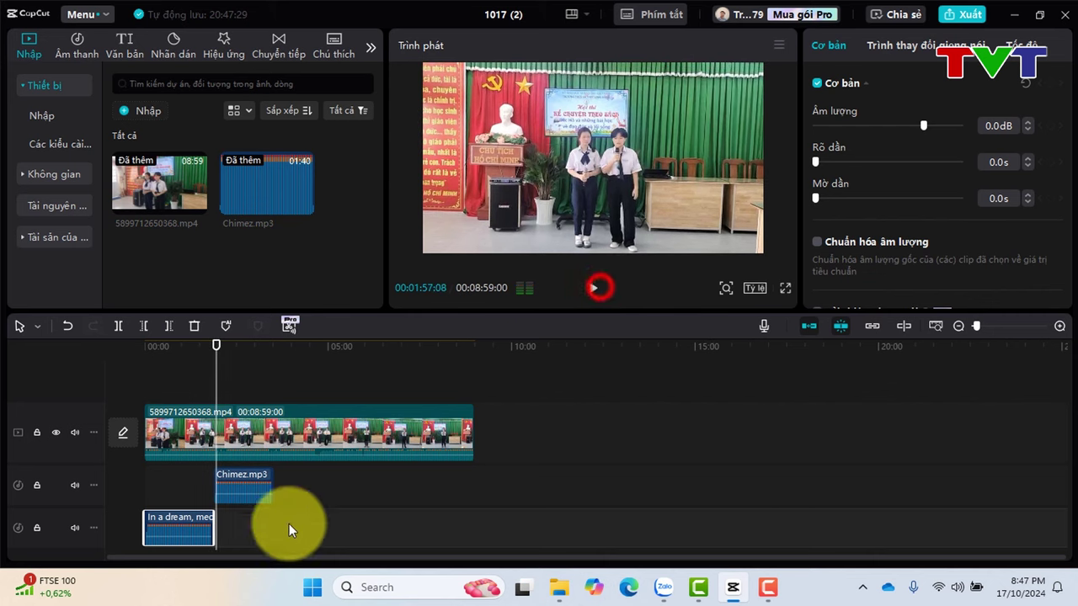
Lower the Chimez.mp3 clip's volume to -8.8 dB and preview the result.
{"action": "mouse_move", "coordinate": [253, 486]}
{"action": "left_mouse_down"}
{"action": "mouse_move", "coordinate": [255, 499]}
{"action": "mouse_move", "coordinate": [253, 489]}
{"action": "left_mouse_up"}
{"action": "left_click", "coordinate": [592, 289]}
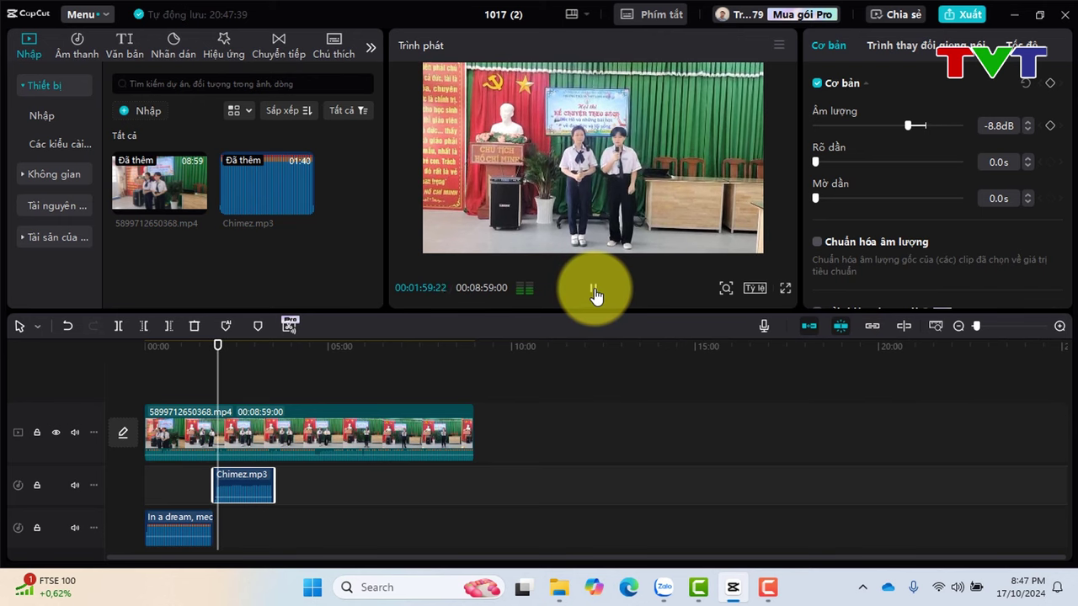
{"action": "left_click", "coordinate": [594, 290]}
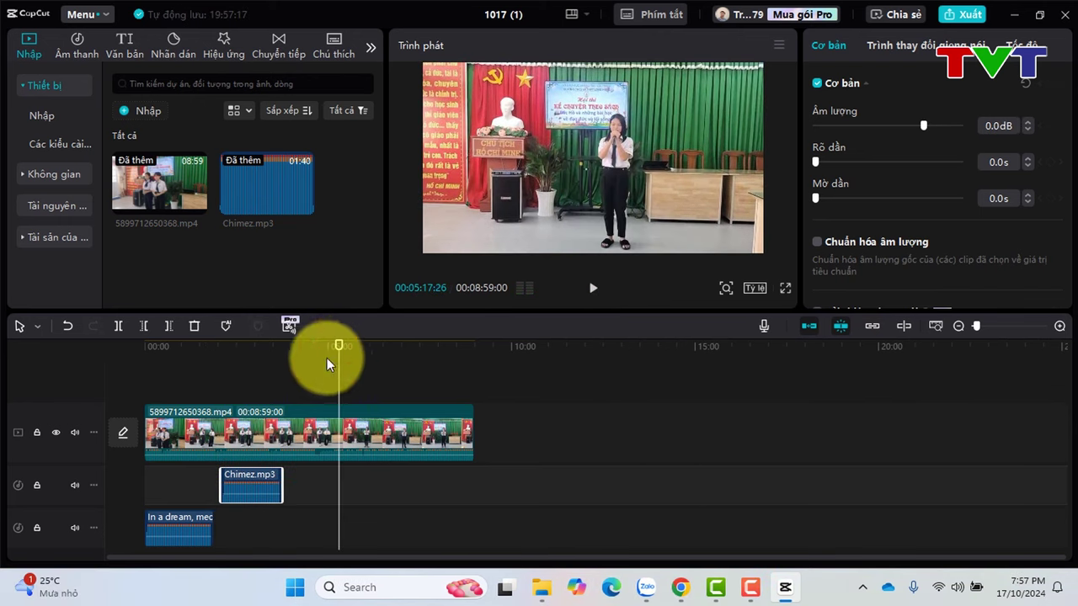
Set the playhead to 00:04:45:17 and select the video clip on the timeline.
{"action": "left_click", "coordinate": [302, 359]}
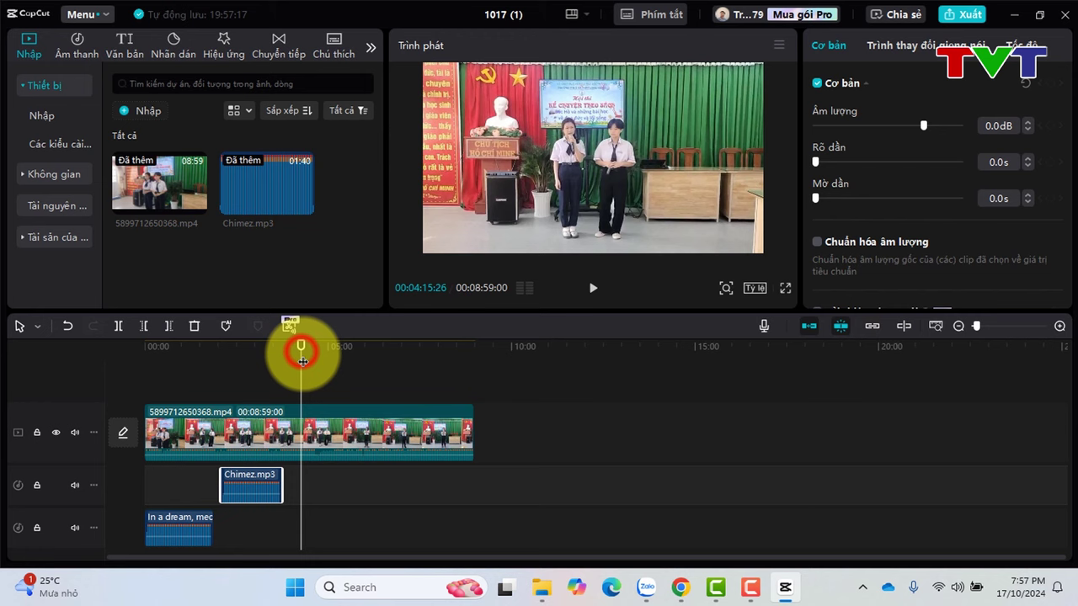
{"action": "left_click", "coordinate": [336, 434]}
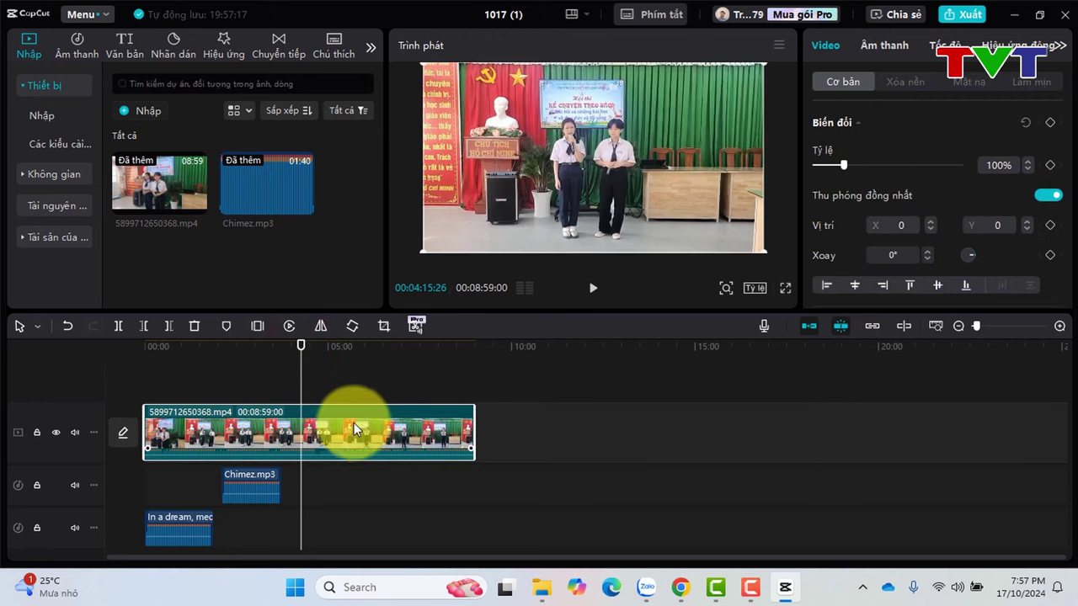
{"action": "mouse_move", "coordinate": [311, 347]}
{"action": "left_mouse_down"}
{"action": "mouse_move", "coordinate": [263, 359]}
{"action": "mouse_move", "coordinate": [306, 346]}
{"action": "mouse_move", "coordinate": [319, 353]}
{"action": "left_mouse_up"}
{"action": "left_click", "coordinate": [319, 441]}
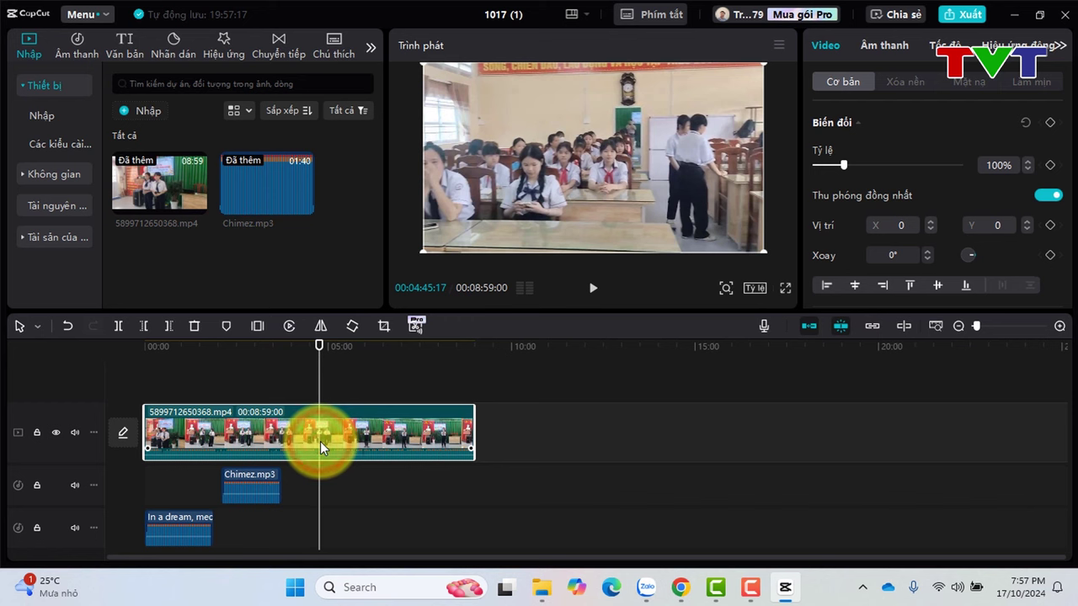
{"action": "left_click", "coordinate": [260, 511]}
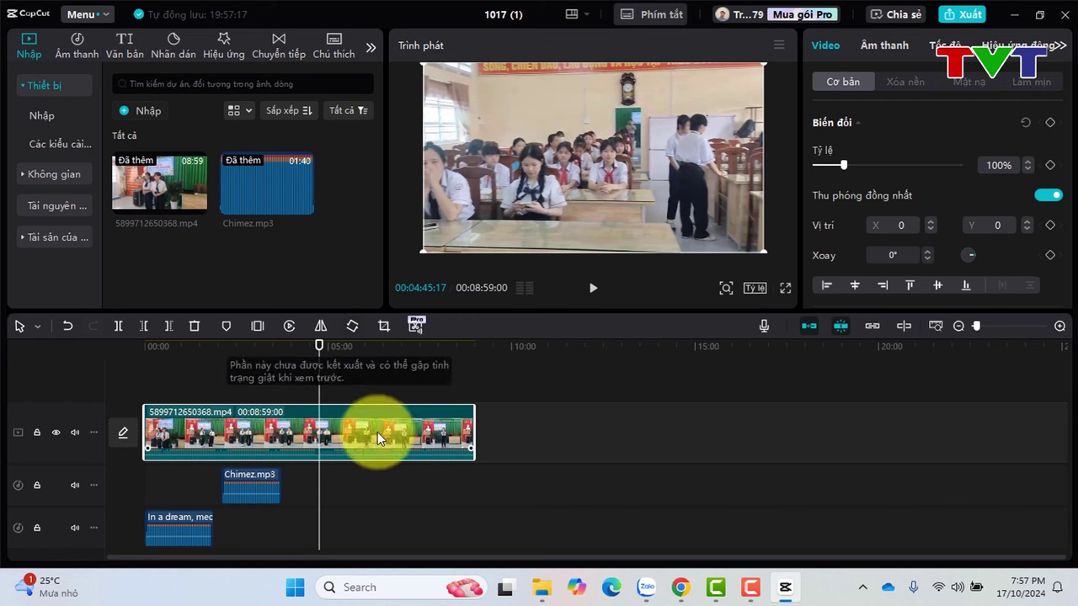
Look through the list of timeline keyboard shortcuts and close it.
{"action": "left_click", "coordinate": [666, 17]}
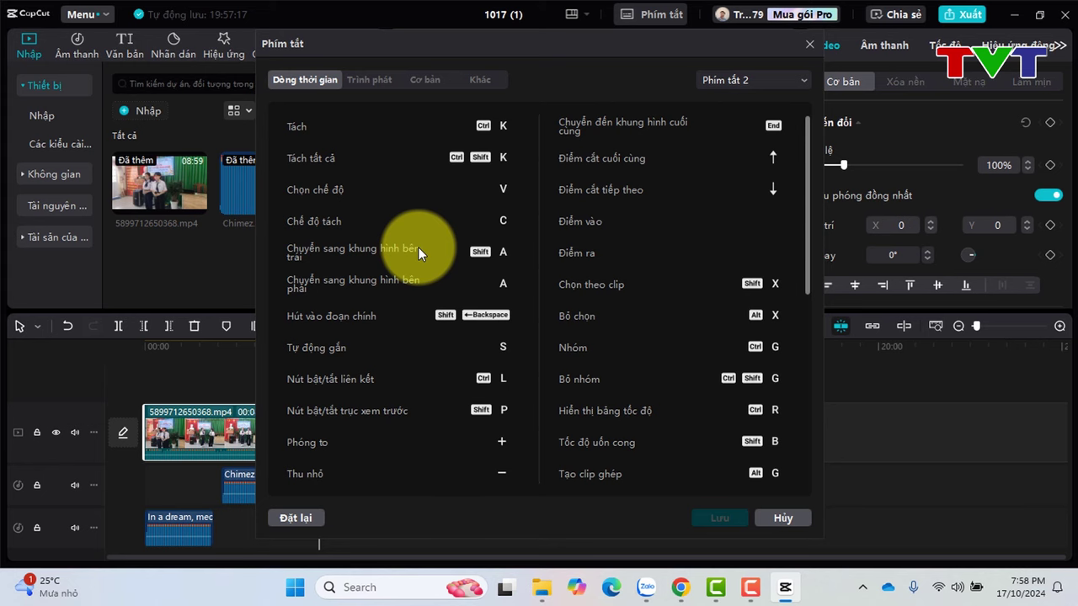
{"action": "scroll", "coordinate": [418, 246], "scroll_direction": "down", "scroll_amount": 10}
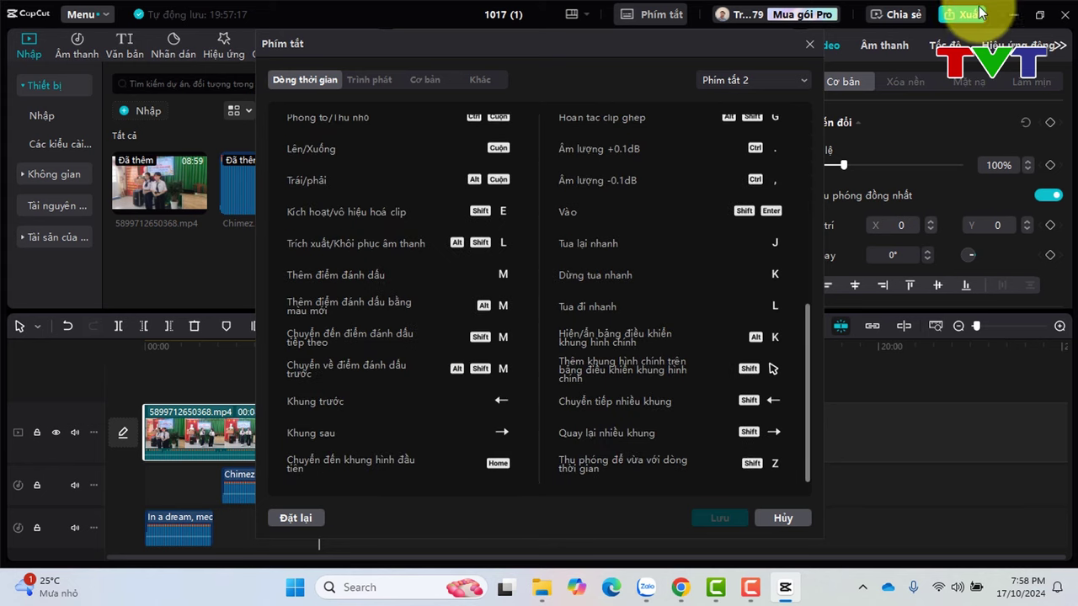
{"action": "left_click", "coordinate": [806, 47]}
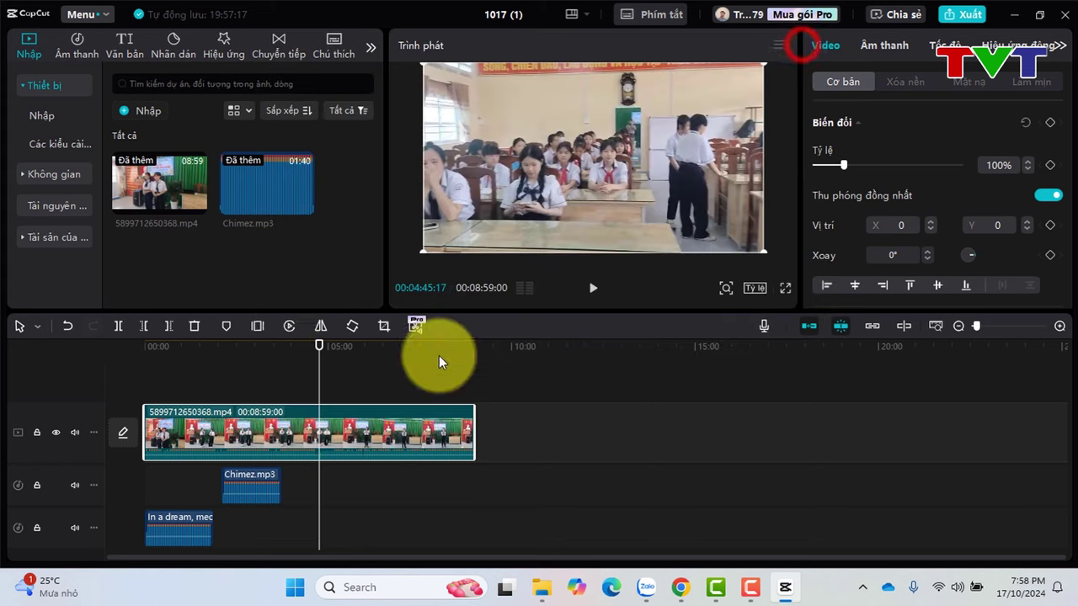
Split the video clip at 00:04:45:17 and select each resulting part to check the cut.
{"action": "left_click", "coordinate": [115, 323]}
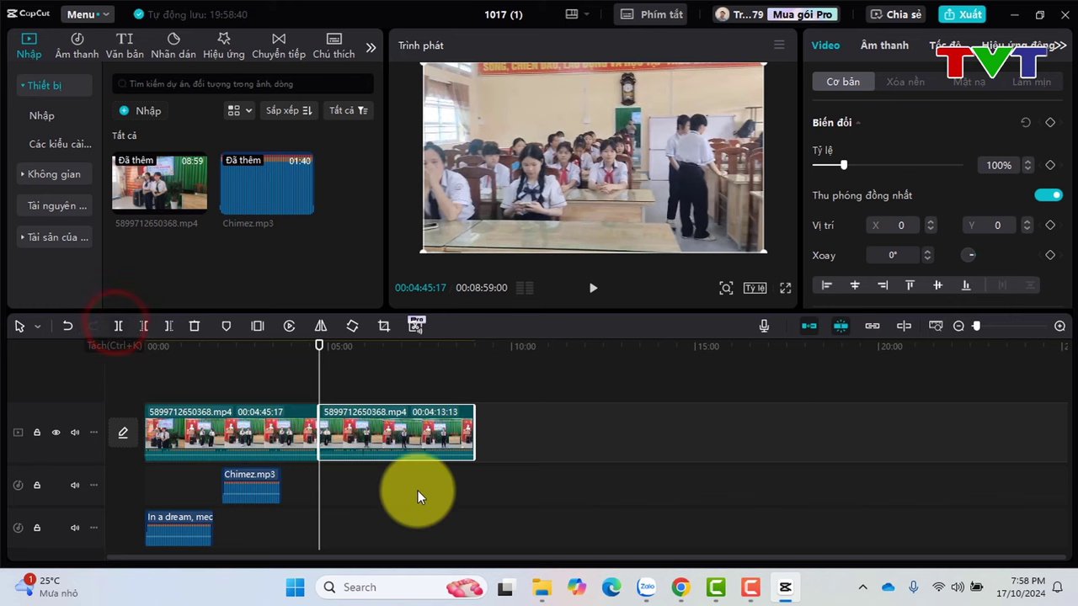
{"action": "left_click", "coordinate": [385, 439]}
{"action": "left_click", "coordinate": [302, 410]}
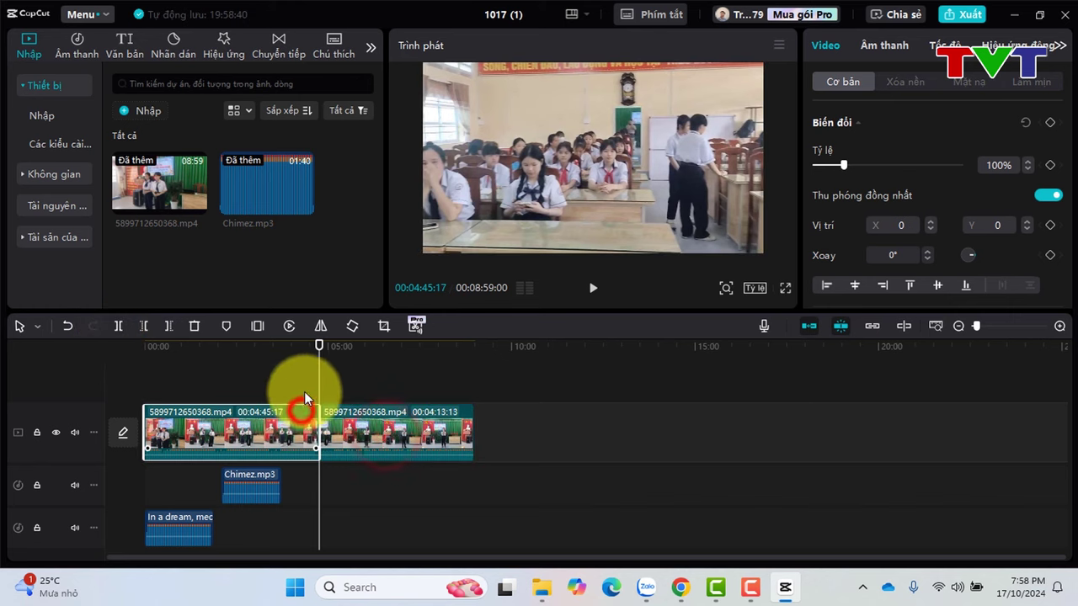
Split the second video segment at 00:05:39:25.
{"action": "left_click", "coordinate": [327, 350]}
{"action": "left_click", "coordinate": [349, 426]}
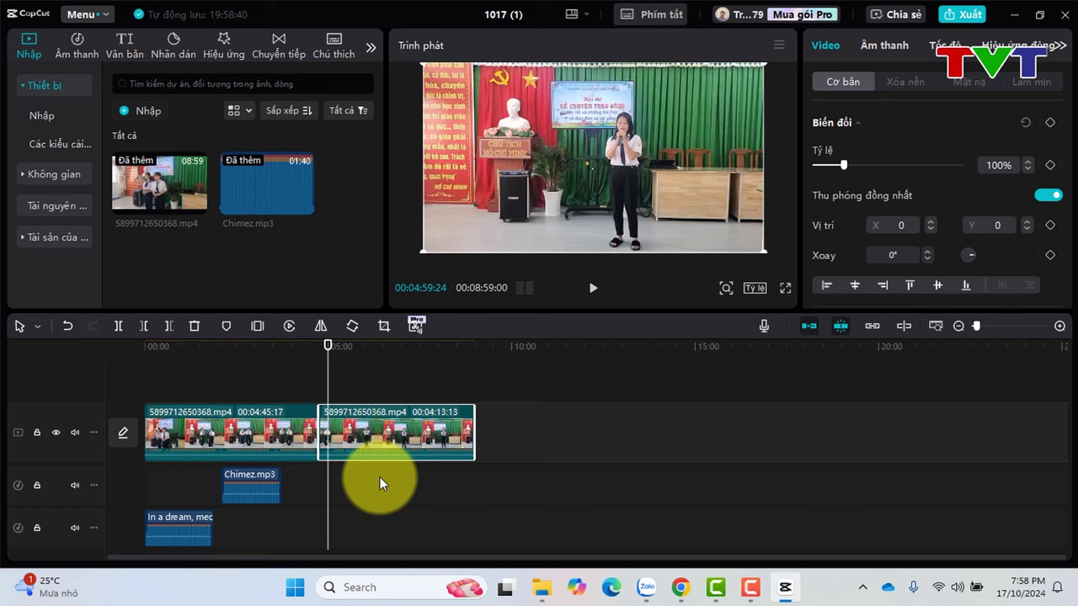
{"action": "left_click", "coordinate": [352, 348]}
{"action": "left_click", "coordinate": [372, 425]}
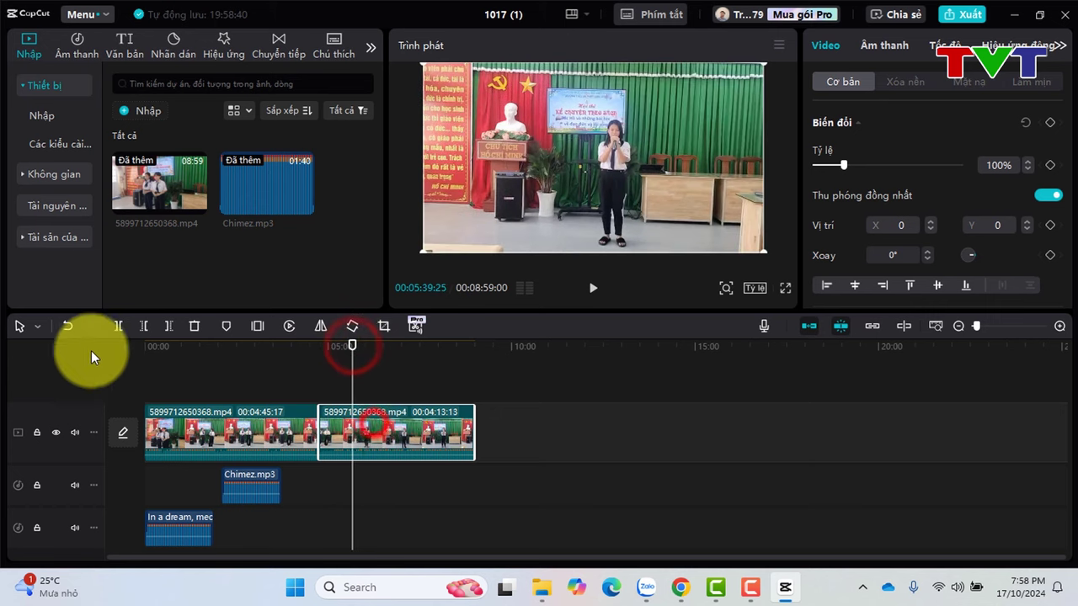
{"action": "left_click", "coordinate": [118, 326]}
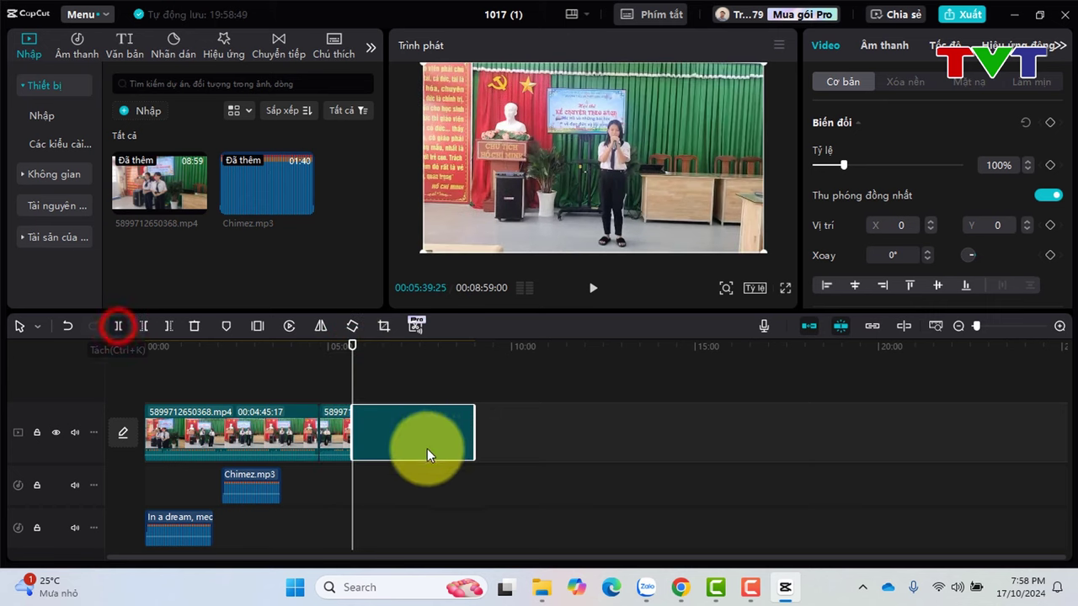
Extract the audio from the short middle video segment and check that picture and sound select separately.
{"action": "left_click", "coordinate": [327, 348]}
{"action": "left_click", "coordinate": [341, 426]}
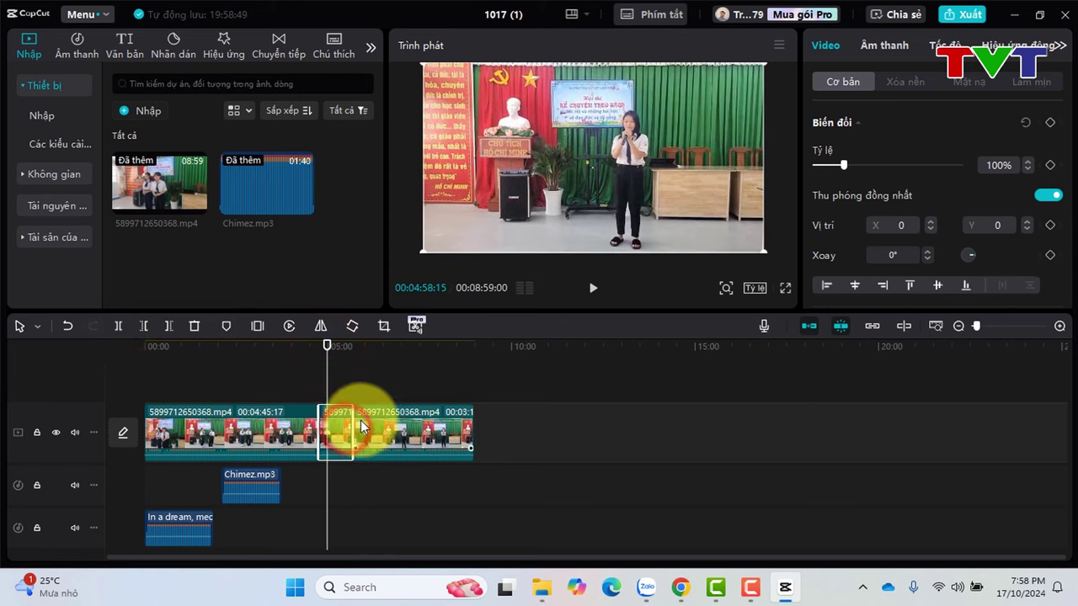
{"action": "right_click", "coordinate": [343, 426]}
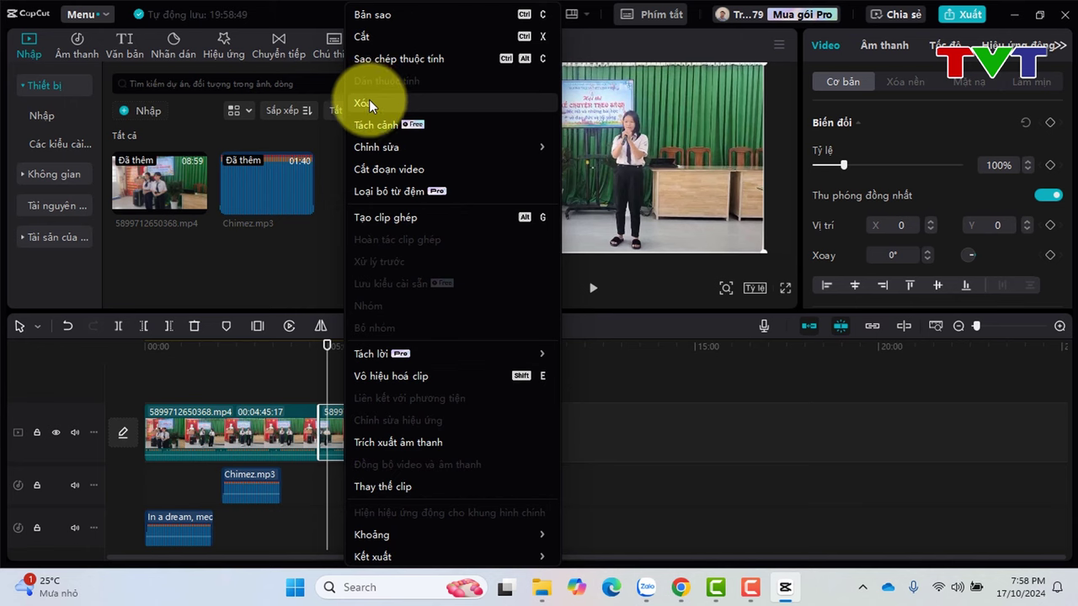
{"action": "left_click", "coordinate": [399, 447]}
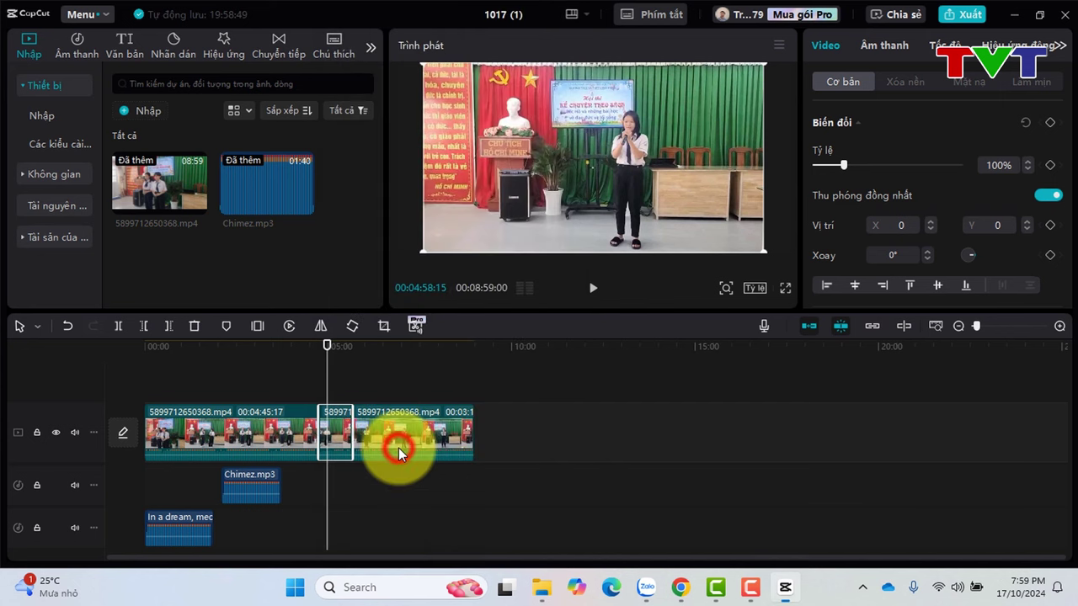
{"action": "left_click", "coordinate": [338, 474]}
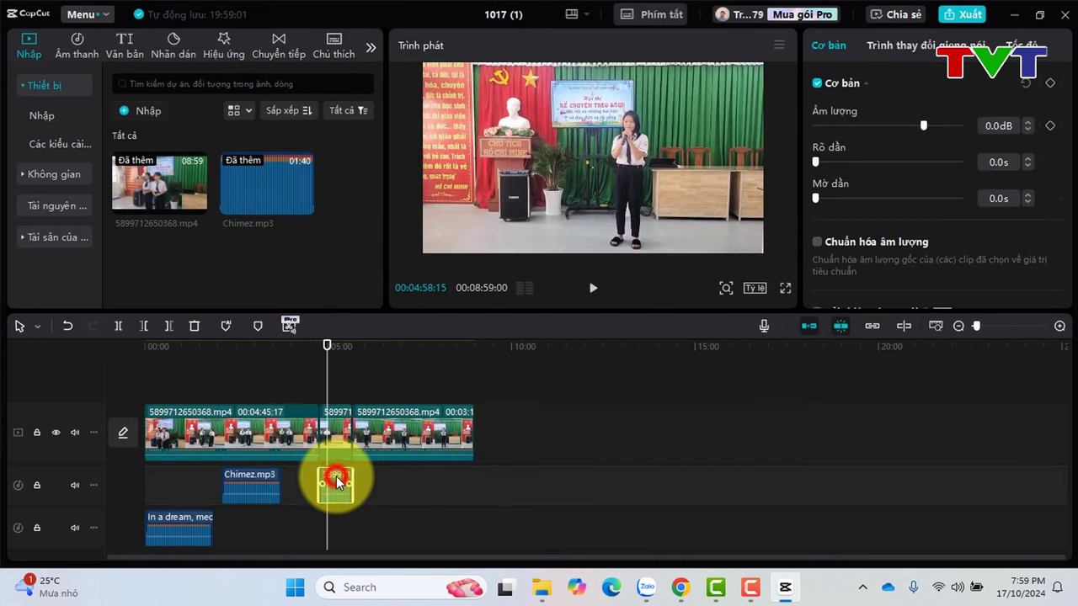
{"action": "left_click", "coordinate": [338, 440]}
{"action": "left_click", "coordinate": [341, 475]}
{"action": "left_click", "coordinate": [338, 440]}
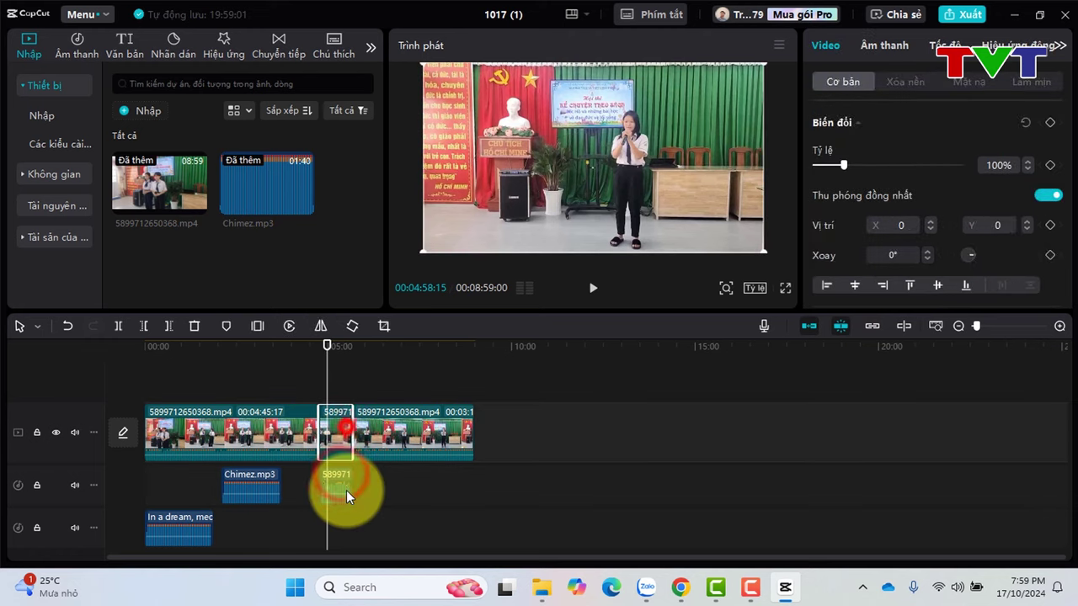
Delete the extracted audio clip and the middle video segment from the timeline.
{"action": "left_click", "coordinate": [346, 490]}
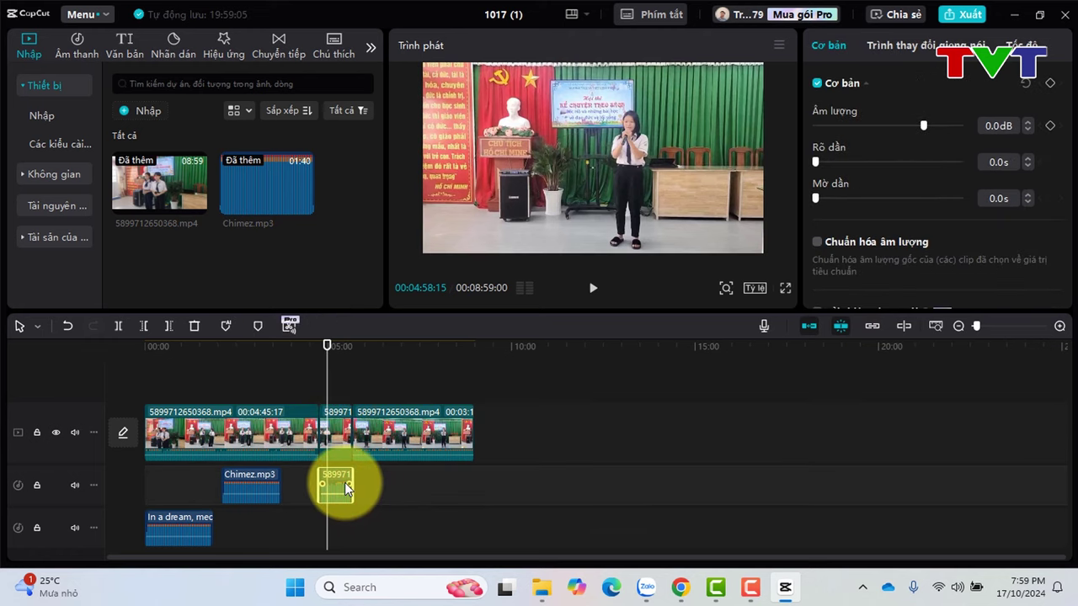
{"action": "left_click", "coordinate": [333, 449]}
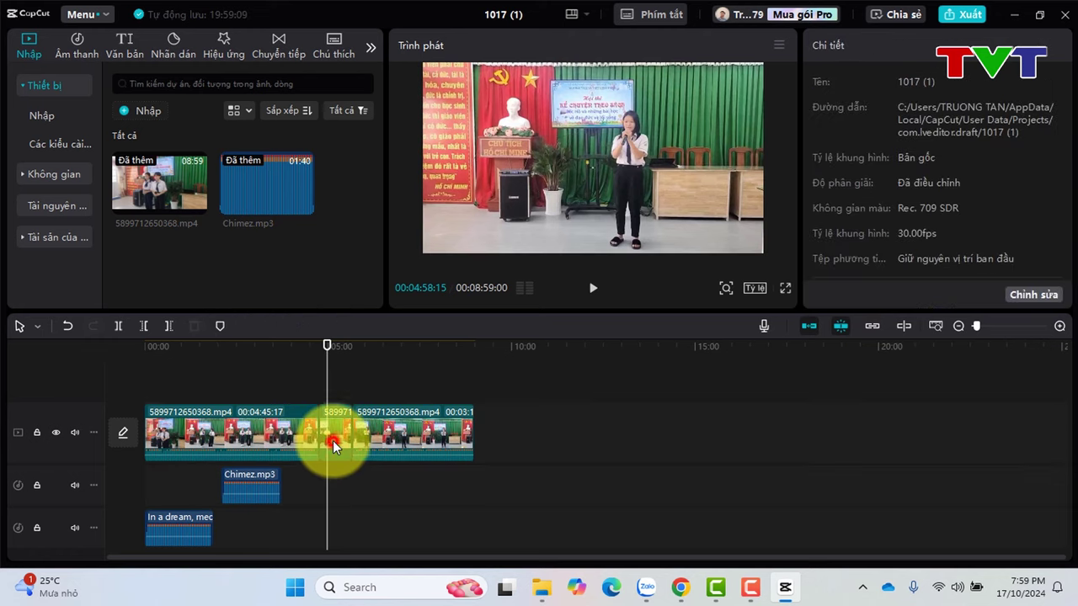
{"action": "key", "text": "Delete"}
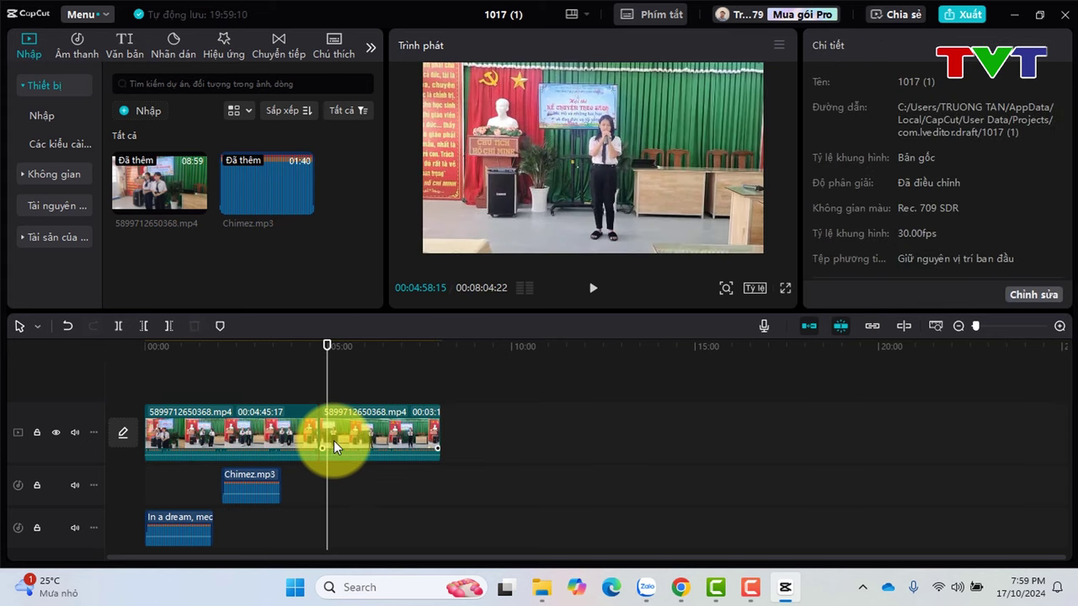
Select each of the two remaining video clips to check how they join on the main track.
{"action": "left_click", "coordinate": [307, 379]}
{"action": "left_click", "coordinate": [324, 418]}
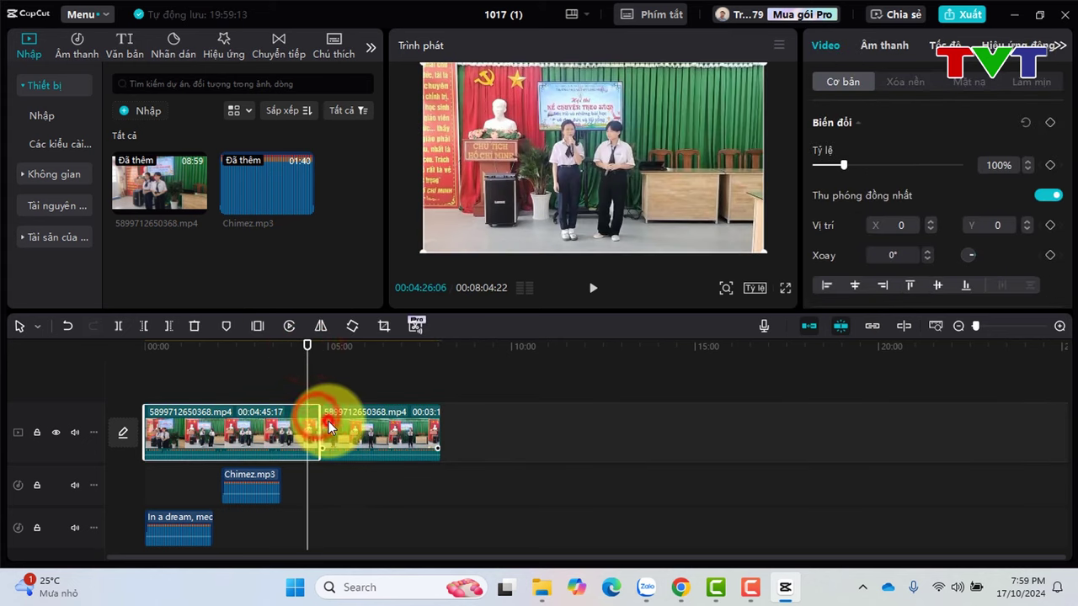
{"action": "left_click", "coordinate": [330, 417]}
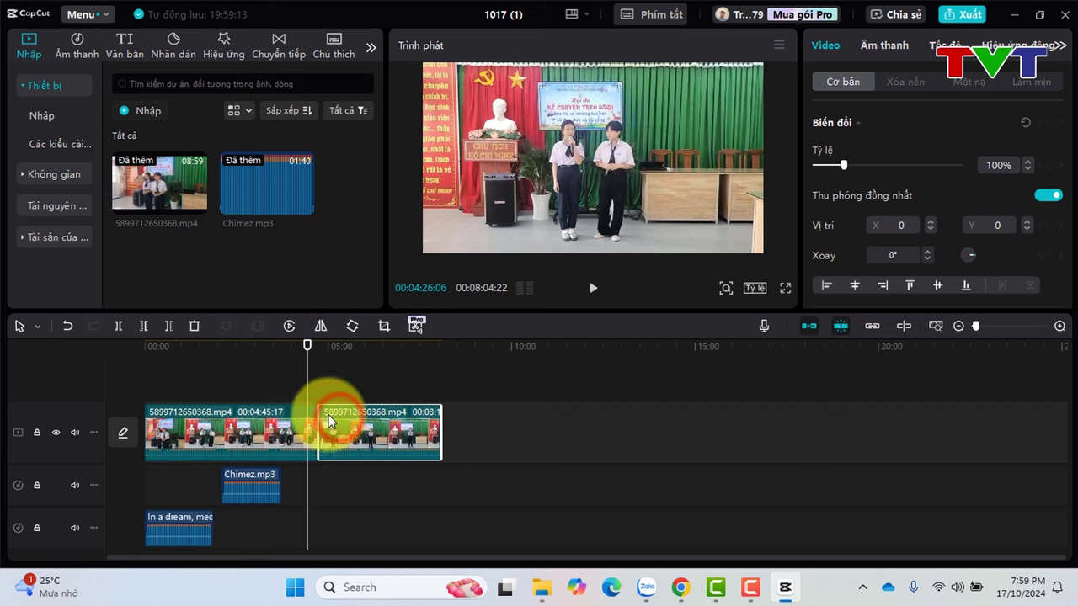
{"action": "left_click_drag", "start_coordinate": [374, 431], "coordinate": [333, 432]}
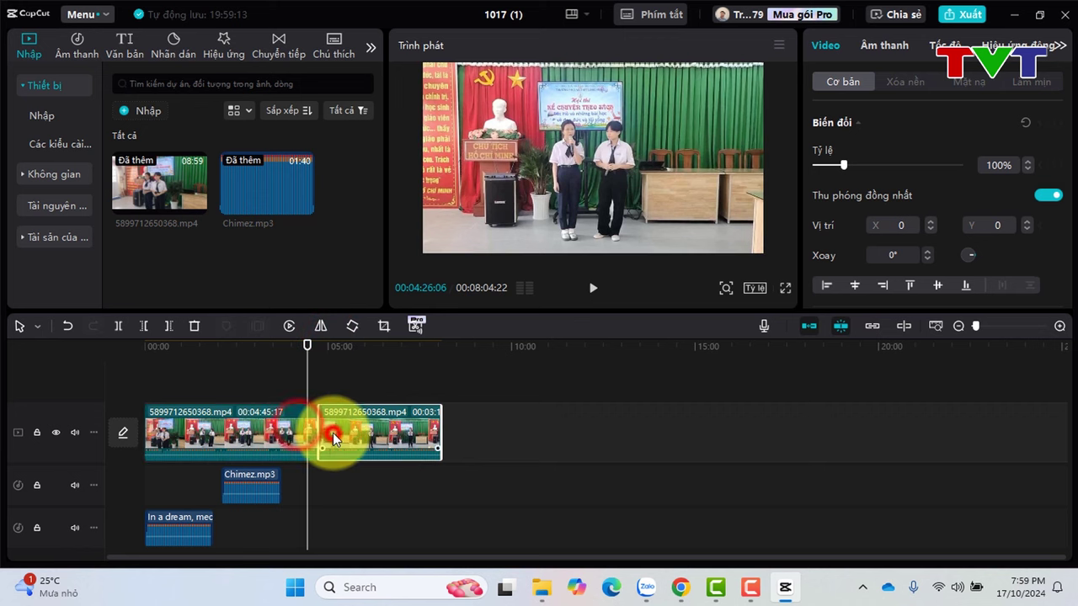
Turn off the main track magnet and split the second video clip at 00:05:08:25.
{"action": "left_click", "coordinate": [811, 327]}
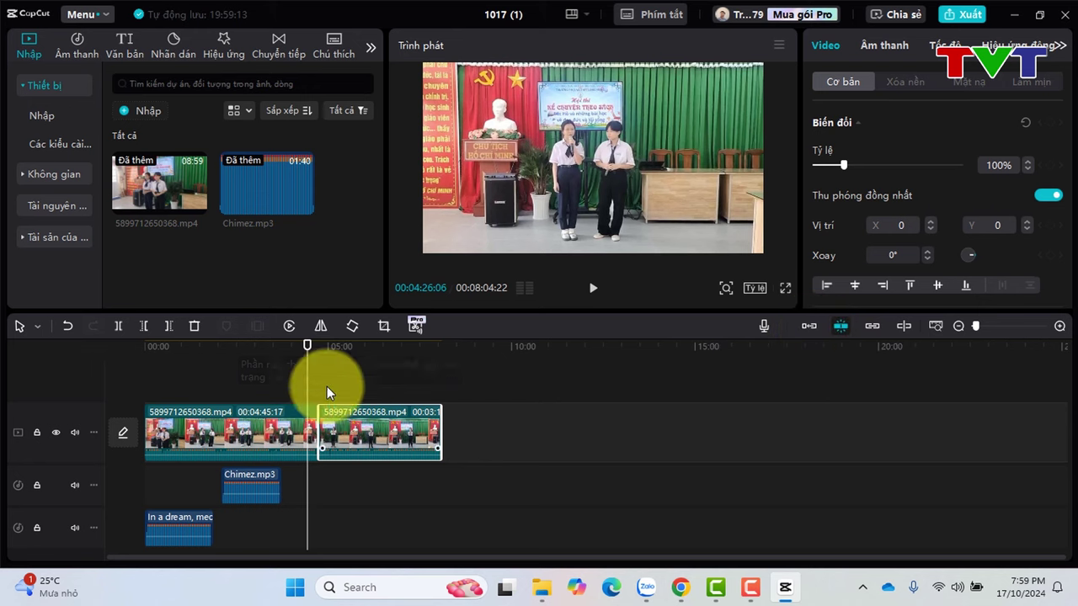
{"action": "left_click", "coordinate": [334, 350]}
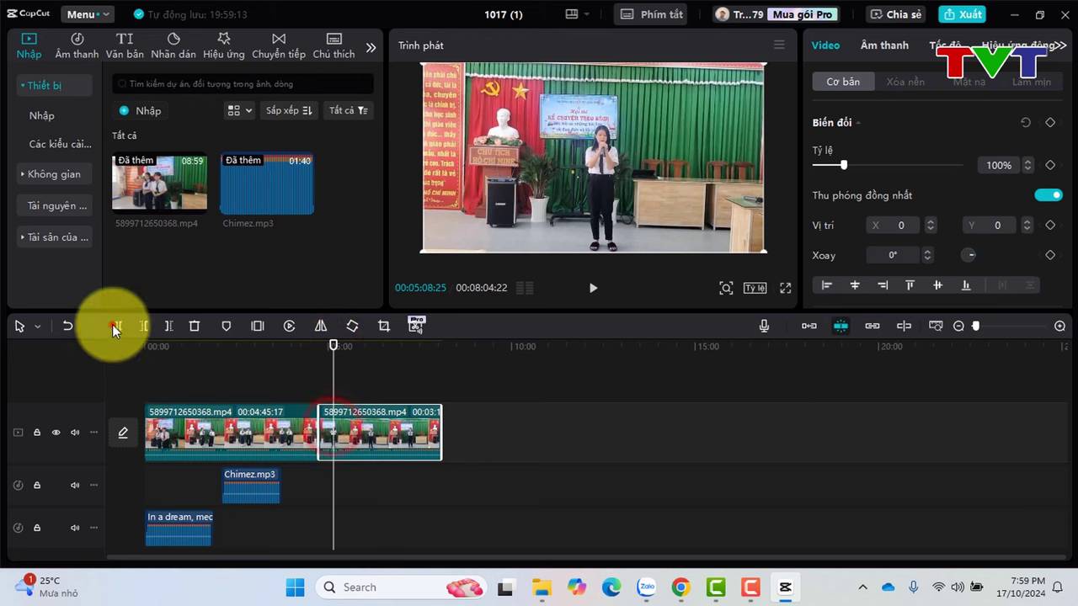
{"action": "left_click", "coordinate": [114, 326]}
Delete the short middle video segment to check the gap it leaves, and undo the deletion.
{"action": "left_click", "coordinate": [328, 432]}
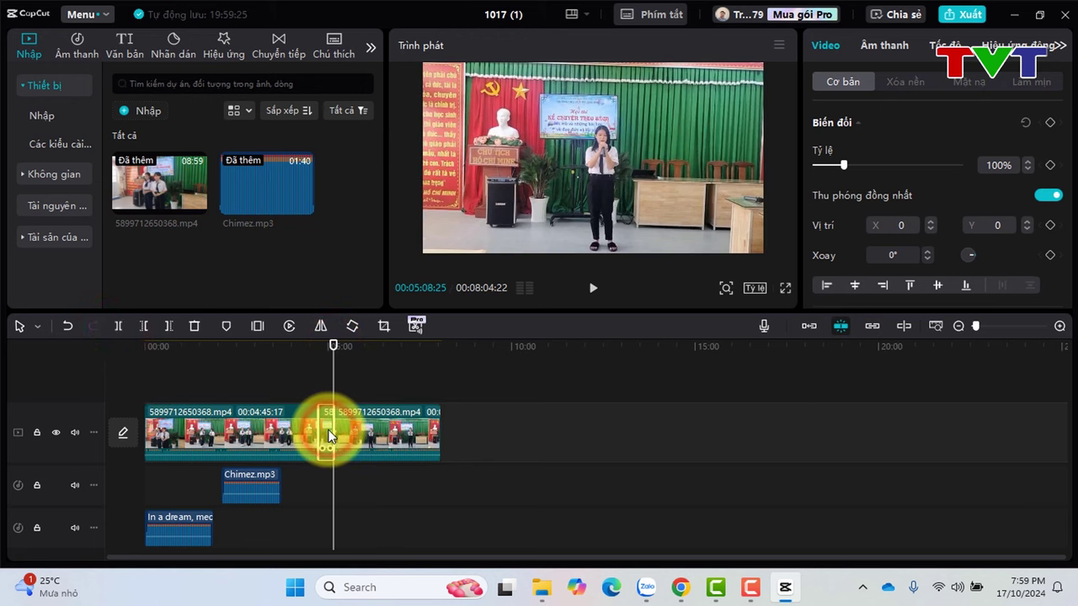
{"action": "key", "text": "Delete"}
{"action": "left_click", "coordinate": [365, 431]}
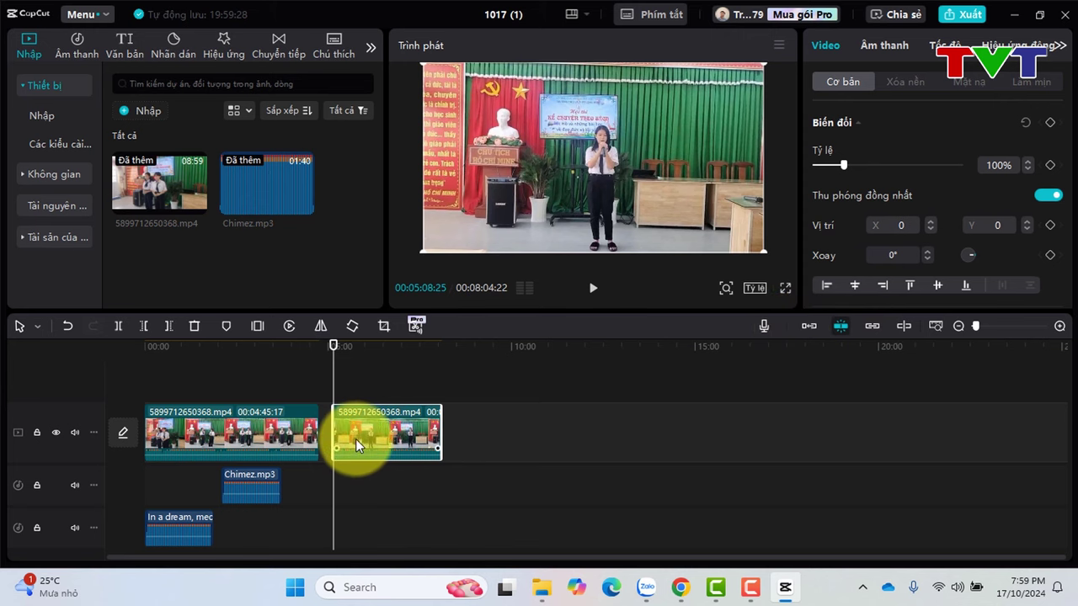
{"action": "key", "text": "ctrl+z"}
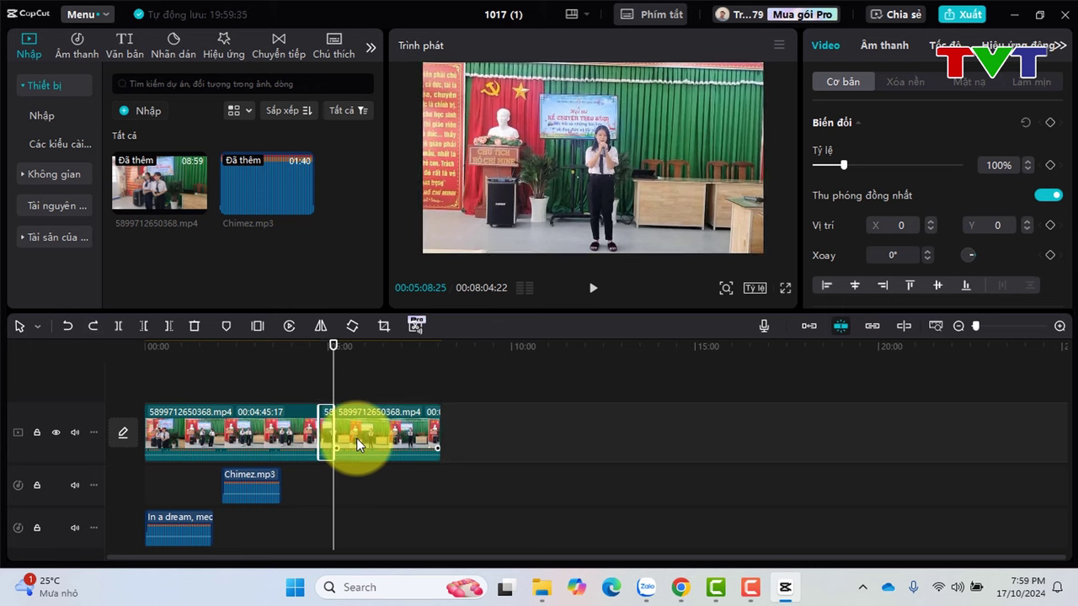
Turn the main track magnet back on and select the short middle video segment.
{"action": "left_click", "coordinate": [352, 347]}
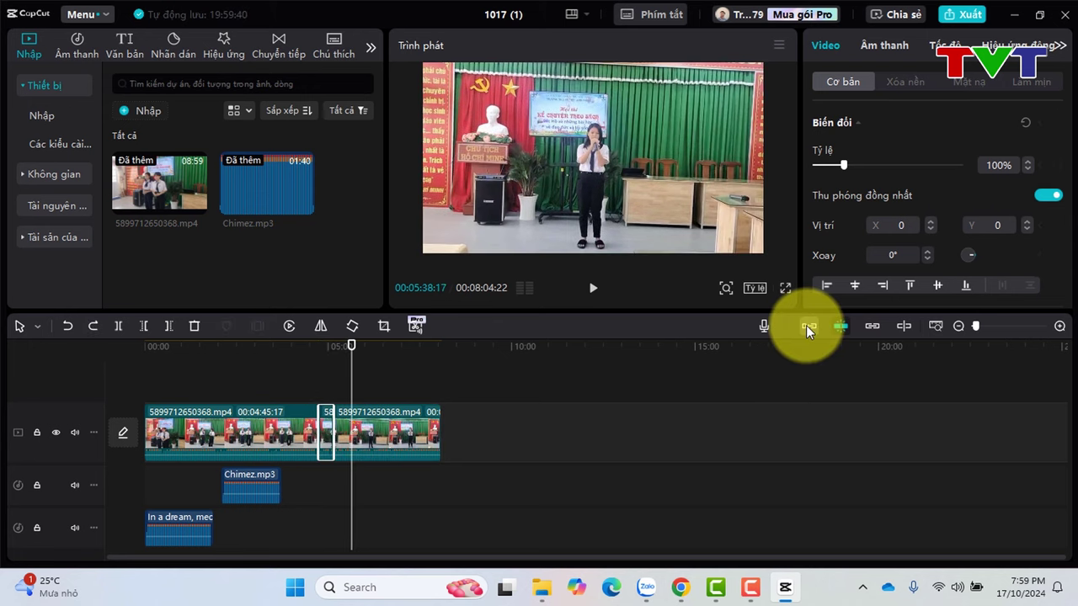
{"action": "left_click", "coordinate": [806, 325]}
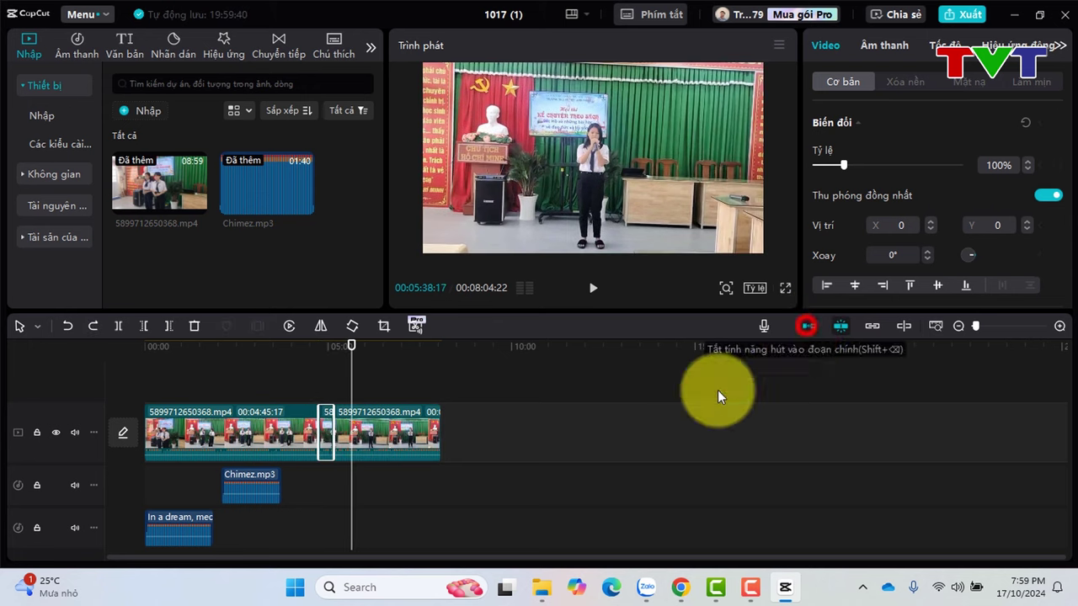
{"action": "left_click", "coordinate": [330, 425]}
Cut away the part of the last video segment before 00:05:38:17 and undo the cut.
{"action": "left_click", "coordinate": [348, 425]}
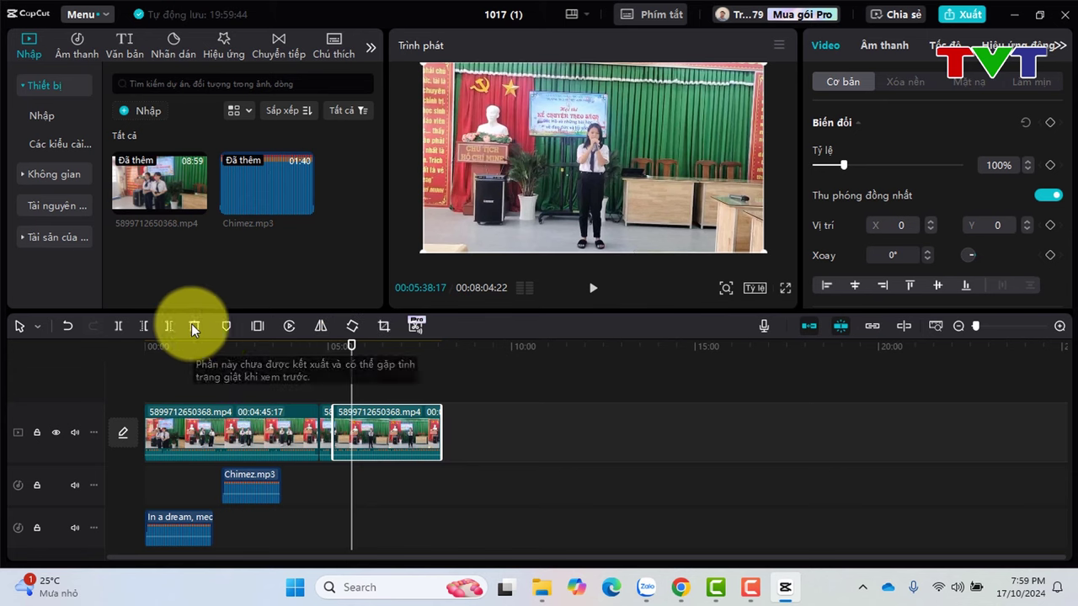
{"action": "left_click", "coordinate": [146, 328]}
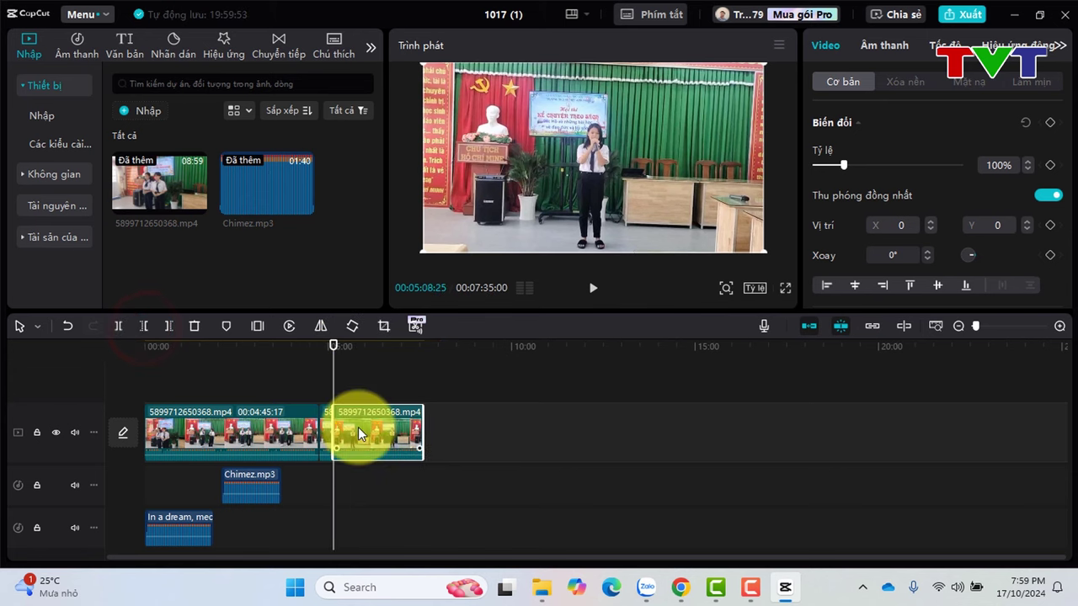
{"action": "key", "text": "ctrl+z"}
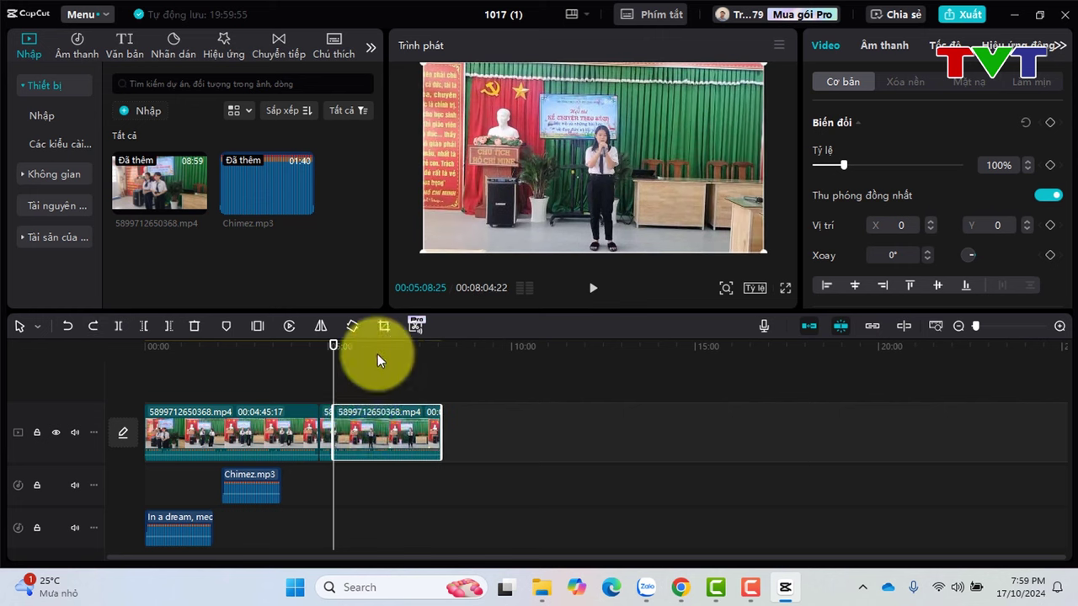
Trim off everything after 00:07:19:10 from the last video segment and scrub back through the timeline.
{"action": "left_click", "coordinate": [413, 346]}
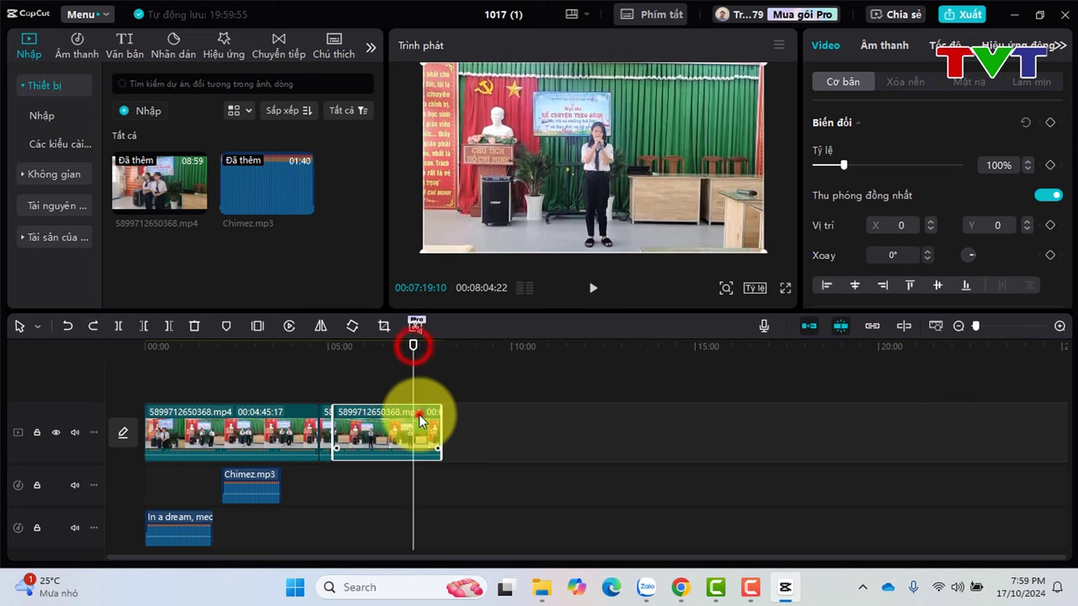
{"action": "left_click", "coordinate": [176, 328]}
{"action": "left_click_drag", "start_coordinate": [396, 354], "coordinate": [303, 354]}
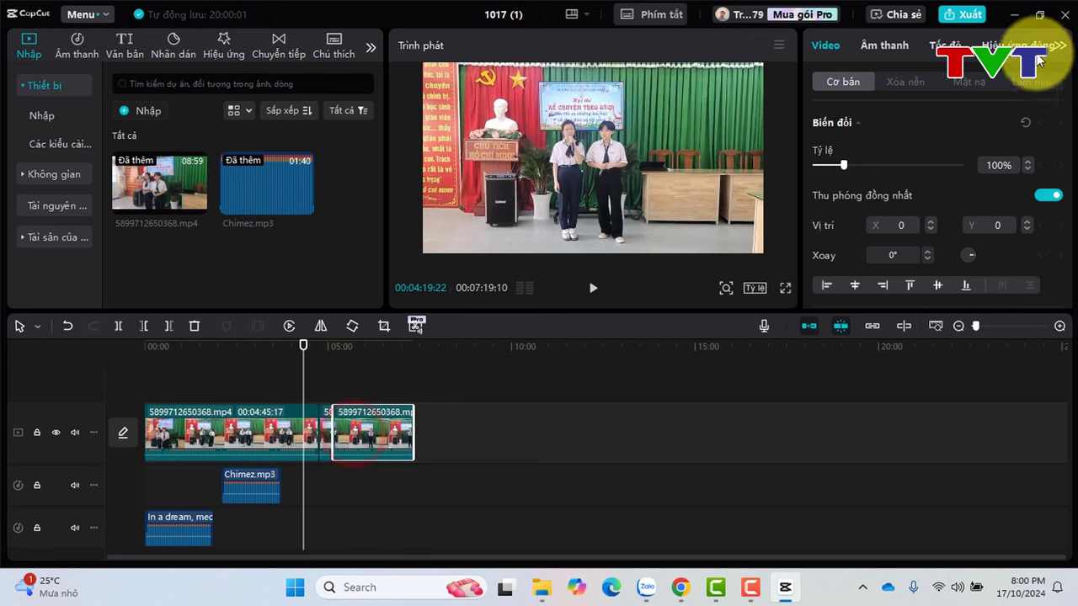
Examine the last segment's basic video settings, including scale, position, rotation, blend, stabilization and the Pro enhancement options.
{"action": "left_click", "coordinate": [358, 352]}
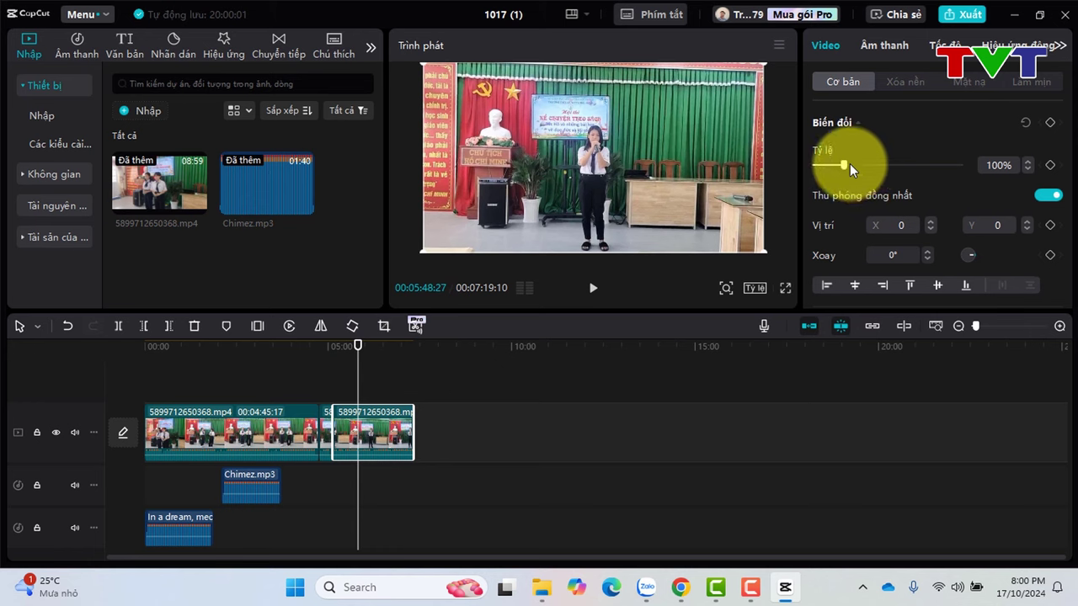
{"action": "mouse_move", "coordinate": [850, 163]}
{"action": "left_mouse_down"}
{"action": "mouse_move", "coordinate": [875, 159]}
{"action": "mouse_move", "coordinate": [845, 172]}
{"action": "left_mouse_up"}
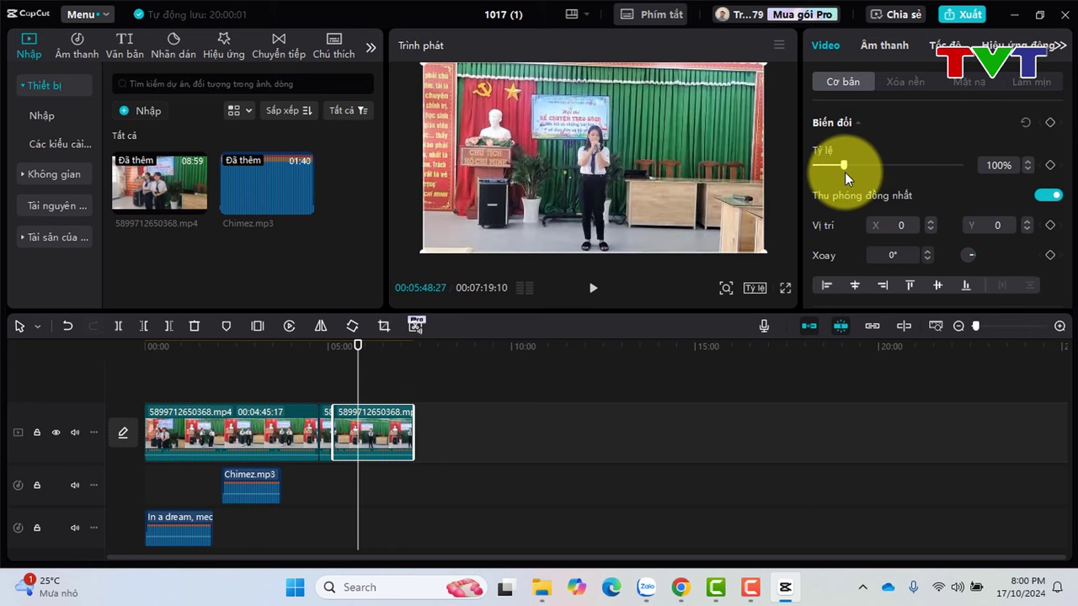
{"action": "scroll", "coordinate": [933, 153], "scroll_direction": "down", "scroll_amount": 2}
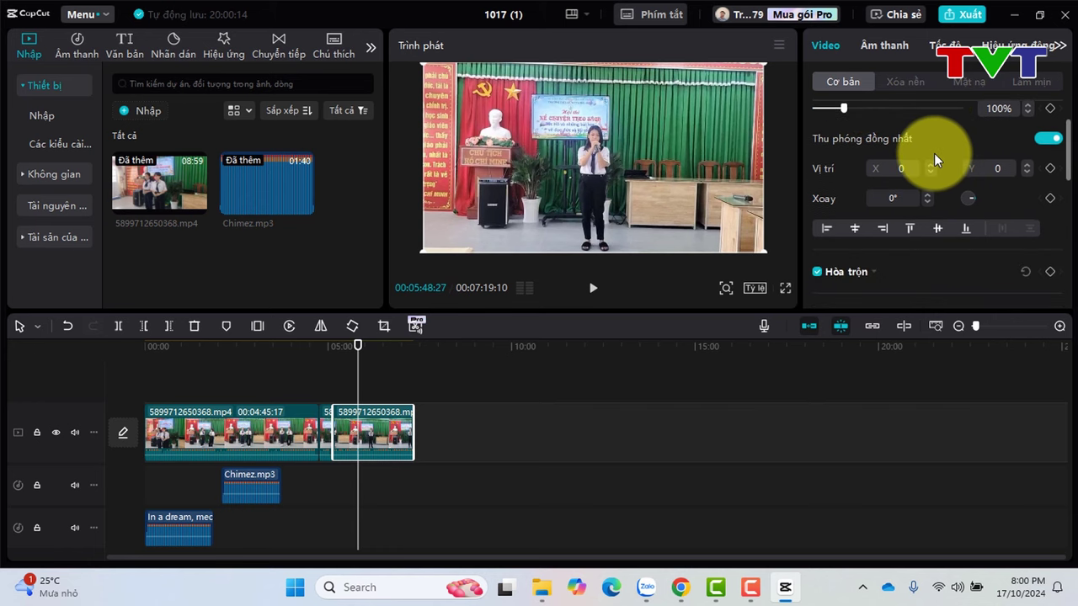
{"action": "scroll", "coordinate": [918, 181], "scroll_direction": "down", "scroll_amount": 4}
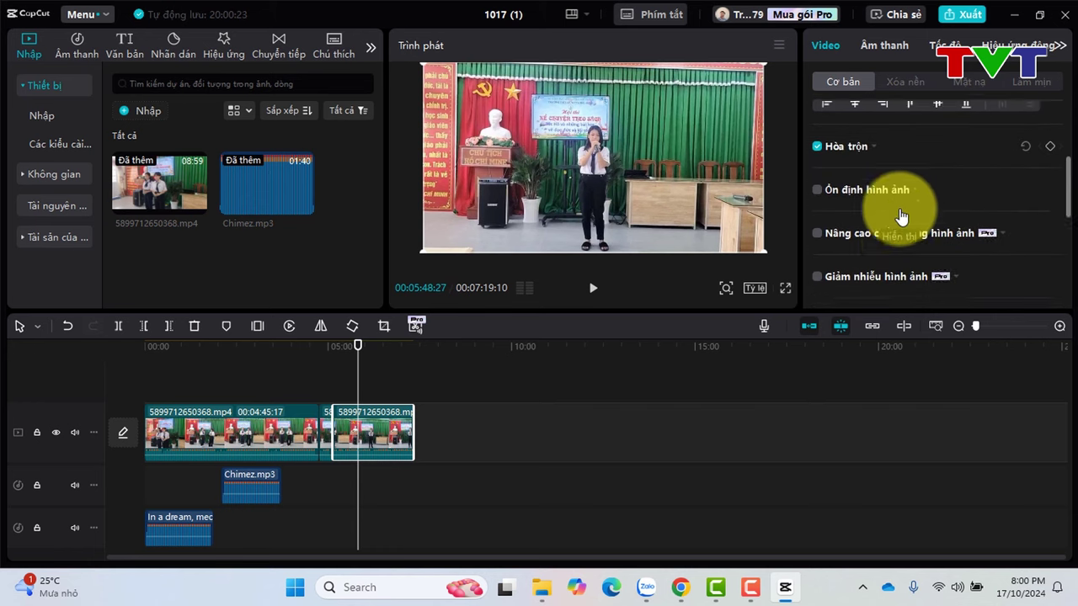
{"action": "scroll", "coordinate": [887, 202], "scroll_direction": "down", "scroll_amount": 2}
{"action": "scroll", "coordinate": [914, 203], "scroll_direction": "down", "scroll_amount": 2}
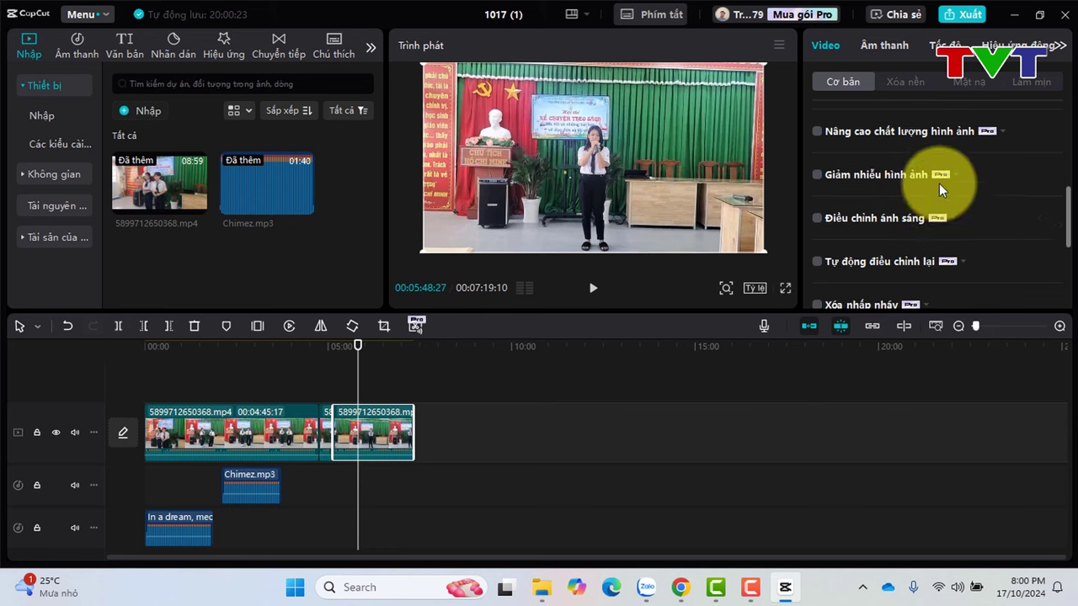
{"action": "scroll", "coordinate": [938, 219], "scroll_direction": "down", "scroll_amount": 1}
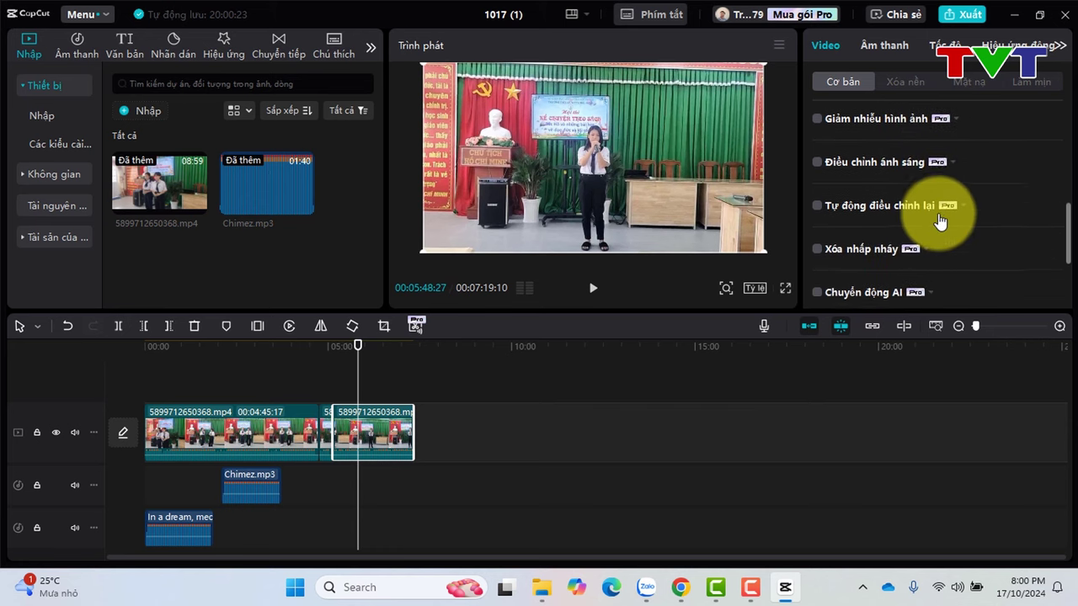
{"action": "scroll", "coordinate": [938, 216], "scroll_direction": "down", "scroll_amount": 3}
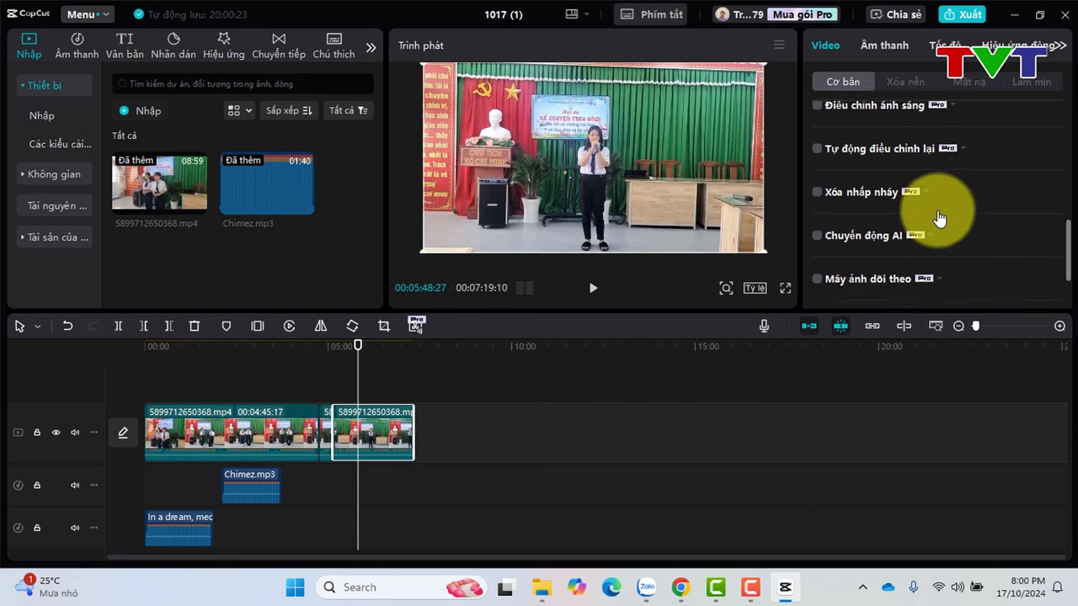
{"action": "scroll", "coordinate": [940, 218], "scroll_direction": "up", "scroll_amount": 3}
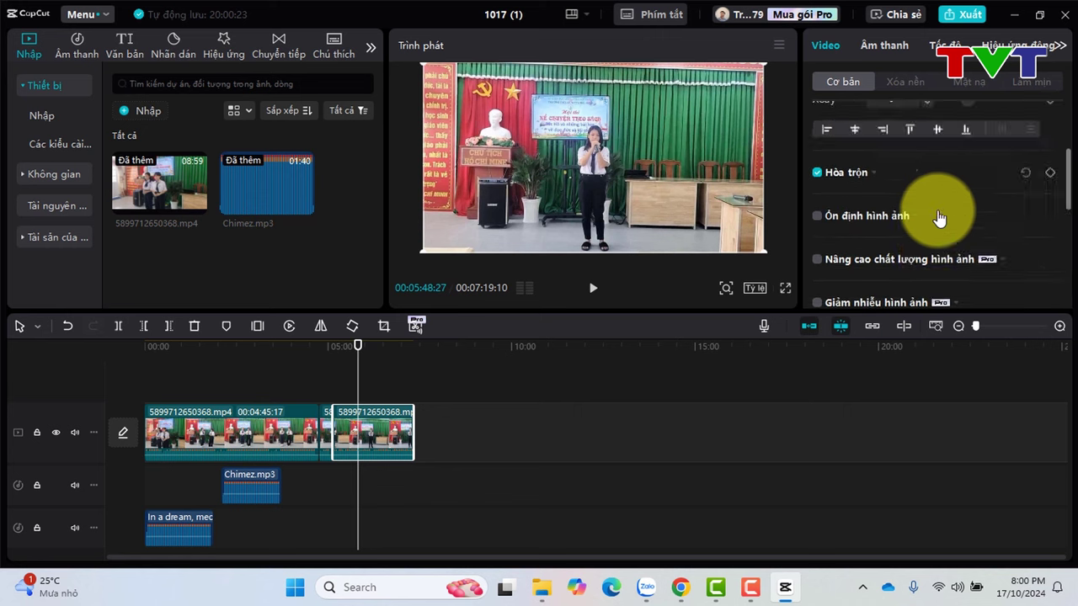
Review the last segment's animation and colour adjustment options, and turn on automatic adjustment (Tự động điều chỉnh).
{"action": "left_click", "coordinate": [1030, 81]}
{"action": "left_click", "coordinate": [1019, 44]}
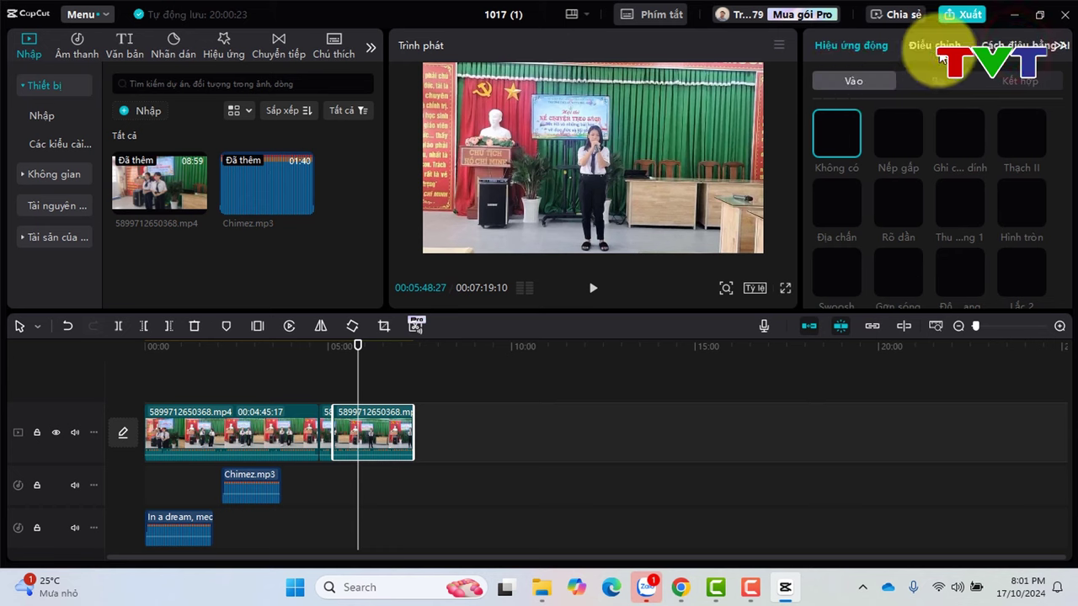
{"action": "left_click", "coordinate": [934, 46]}
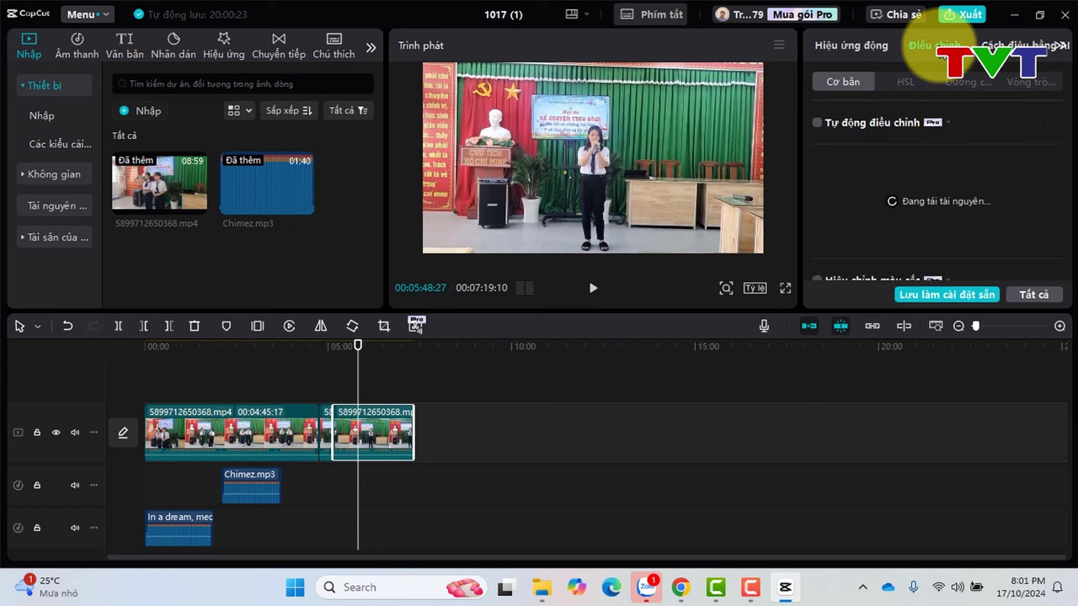
{"action": "scroll", "coordinate": [927, 188], "scroll_direction": "down", "scroll_amount": 3}
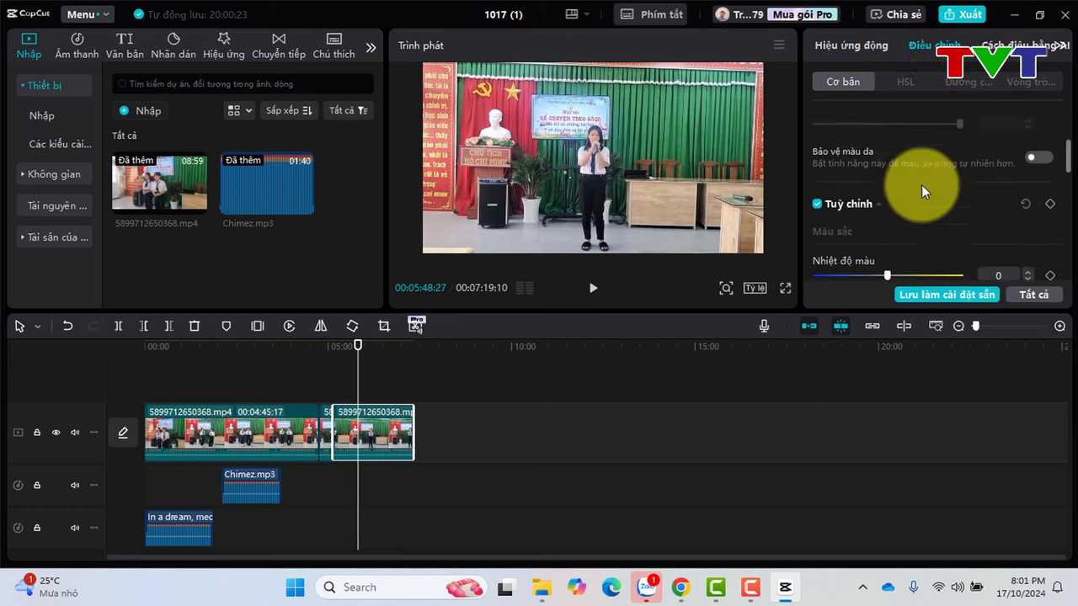
{"action": "scroll", "coordinate": [920, 181], "scroll_direction": "down", "scroll_amount": 3}
{"action": "scroll", "coordinate": [919, 179], "scroll_direction": "up", "scroll_amount": 5}
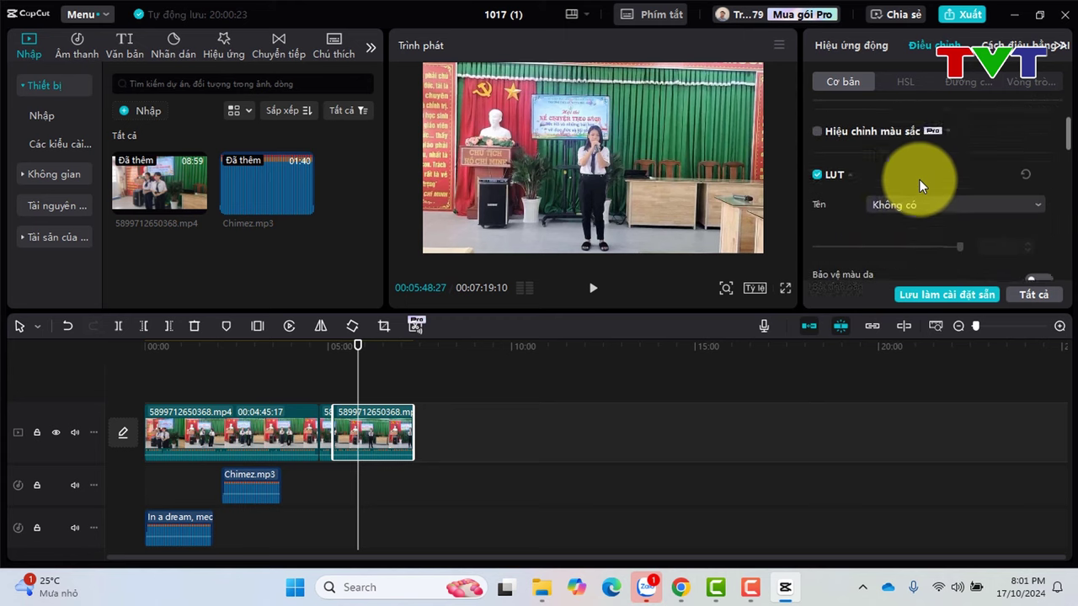
{"action": "scroll", "coordinate": [919, 179], "scroll_direction": "up", "scroll_amount": 1}
{"action": "scroll", "coordinate": [919, 178], "scroll_direction": "down", "scroll_amount": 5}
{"action": "scroll", "coordinate": [919, 179], "scroll_direction": "up", "scroll_amount": 1}
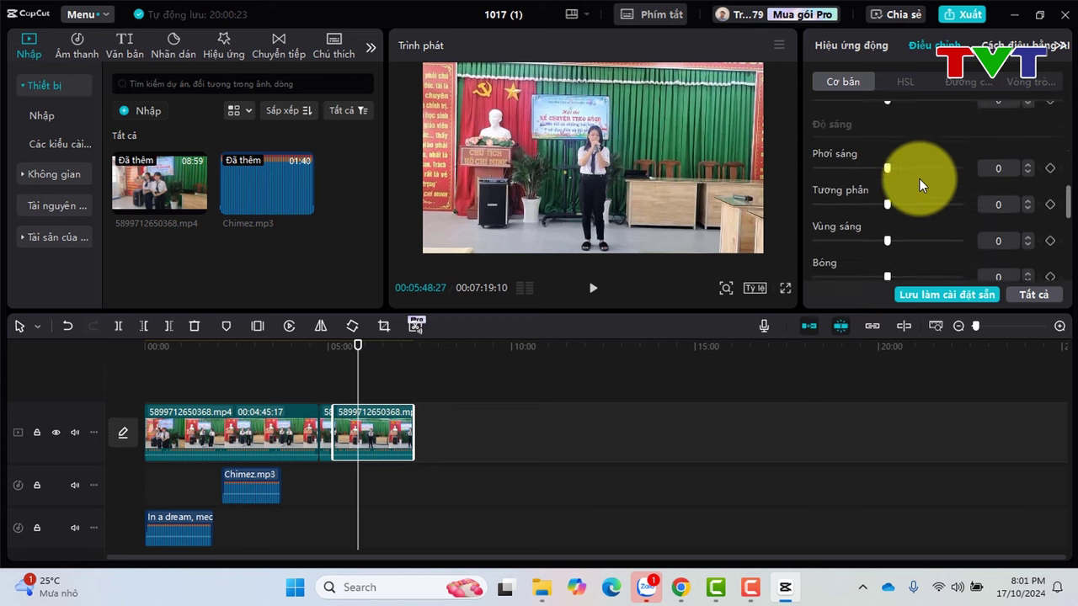
{"action": "scroll", "coordinate": [920, 178], "scroll_direction": "up", "scroll_amount": 4}
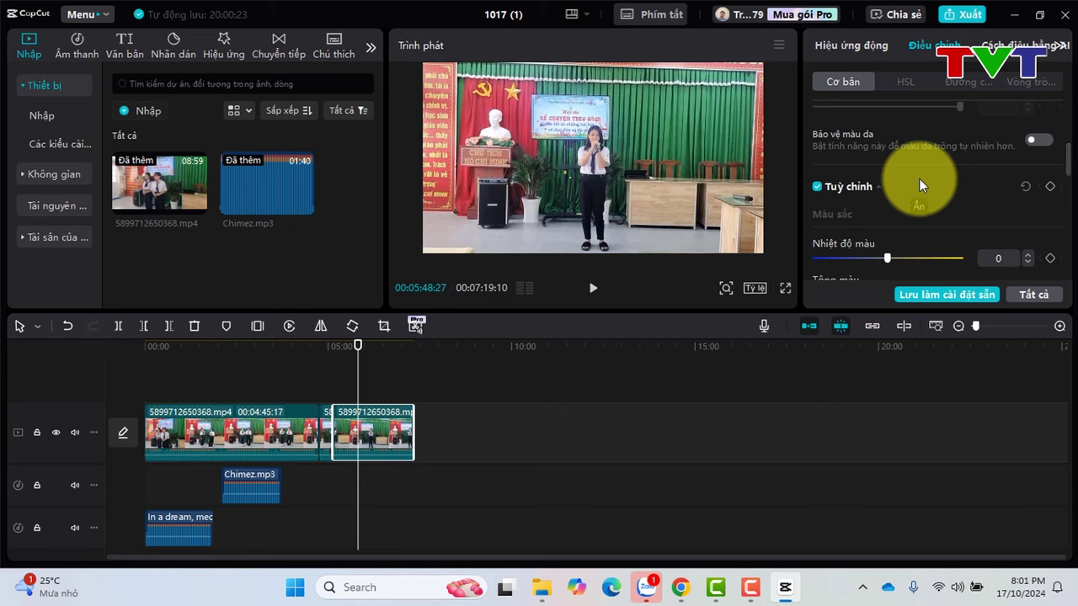
{"action": "scroll", "coordinate": [919, 179], "scroll_direction": "up", "scroll_amount": 4}
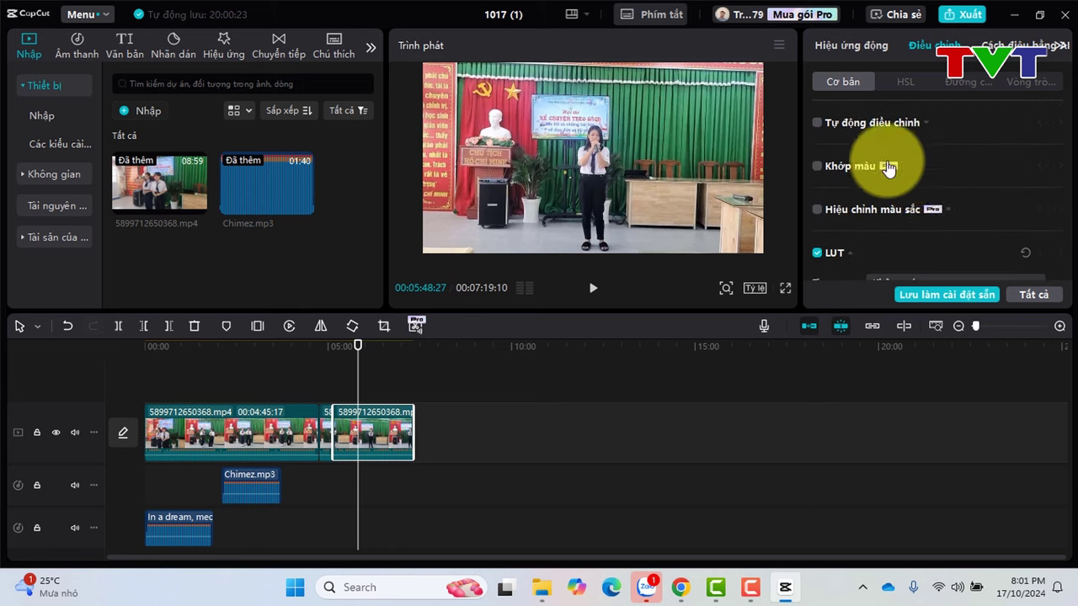
{"action": "left_click", "coordinate": [817, 123]}
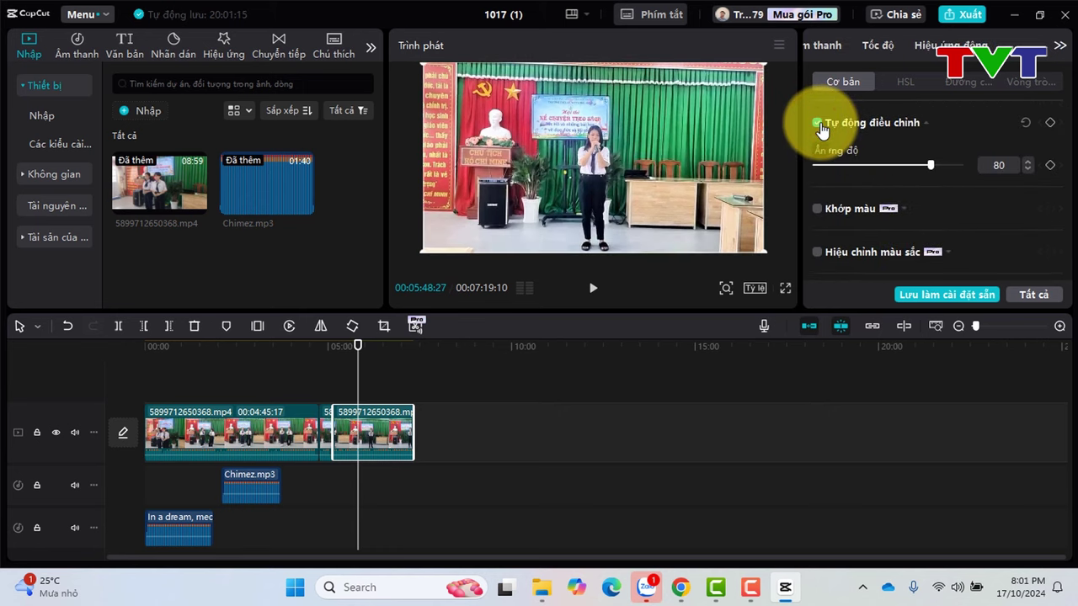
Examine the last segment's basic colour adjustment options, from colour matching and LUT through brightness to the sharpening and blur effects.
{"action": "scroll", "coordinate": [846, 172], "scroll_direction": "down", "scroll_amount": 3}
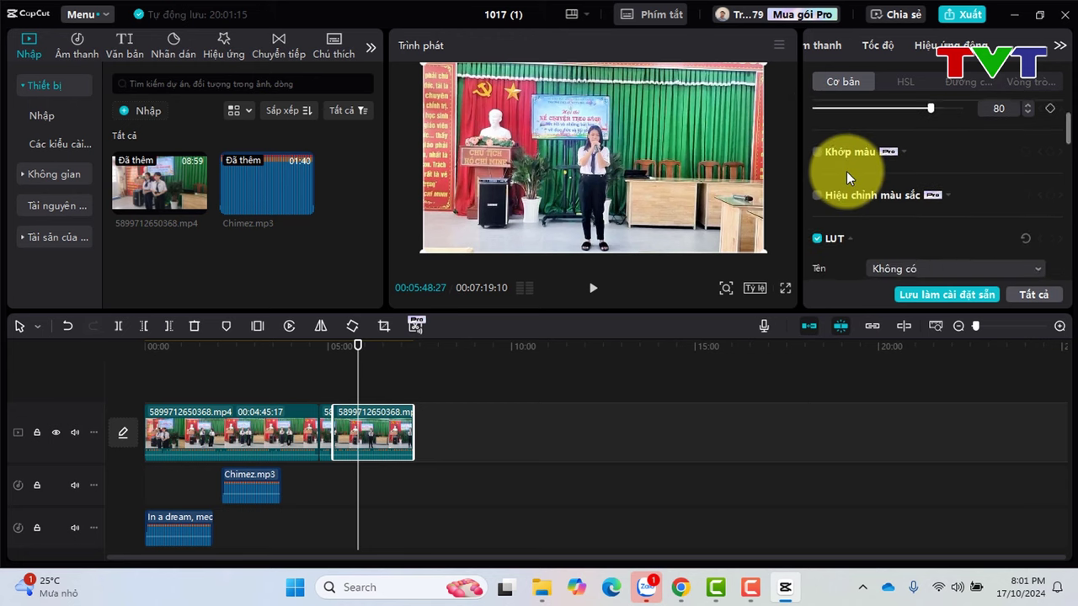
{"action": "scroll", "coordinate": [846, 171], "scroll_direction": "down", "scroll_amount": 5}
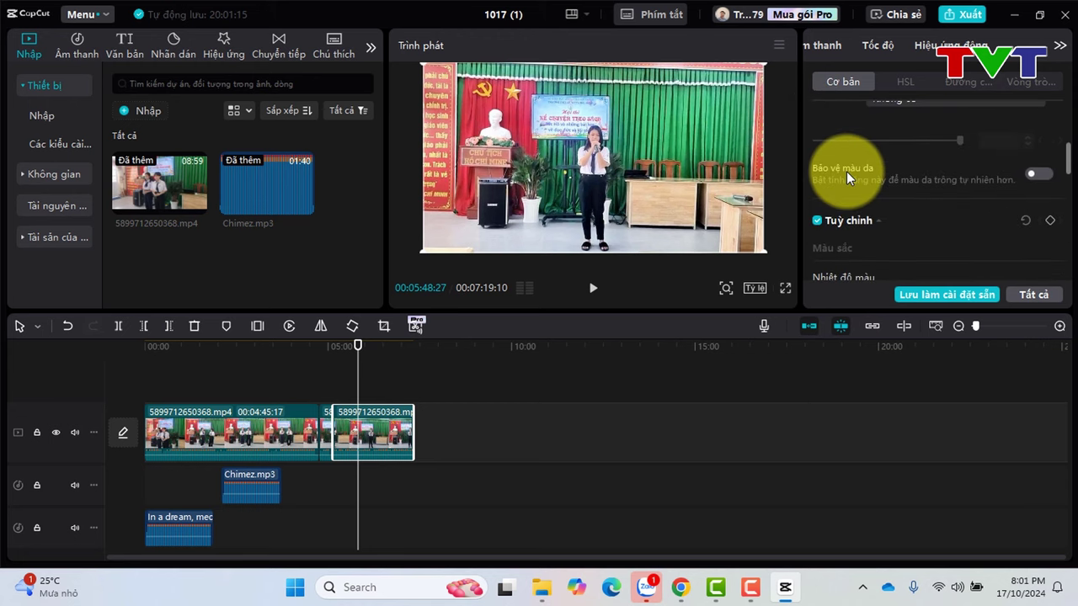
{"action": "scroll", "coordinate": [875, 159], "scroll_direction": "down", "scroll_amount": 3}
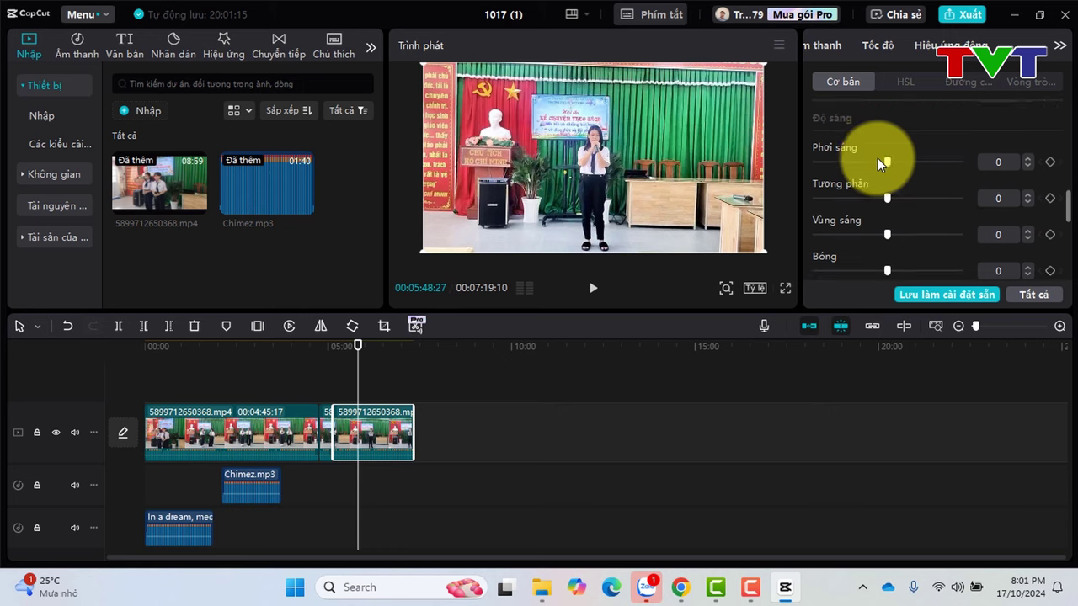
{"action": "scroll", "coordinate": [881, 162], "scroll_direction": "up", "scroll_amount": 1}
{"action": "scroll", "coordinate": [883, 162], "scroll_direction": "down", "scroll_amount": 4}
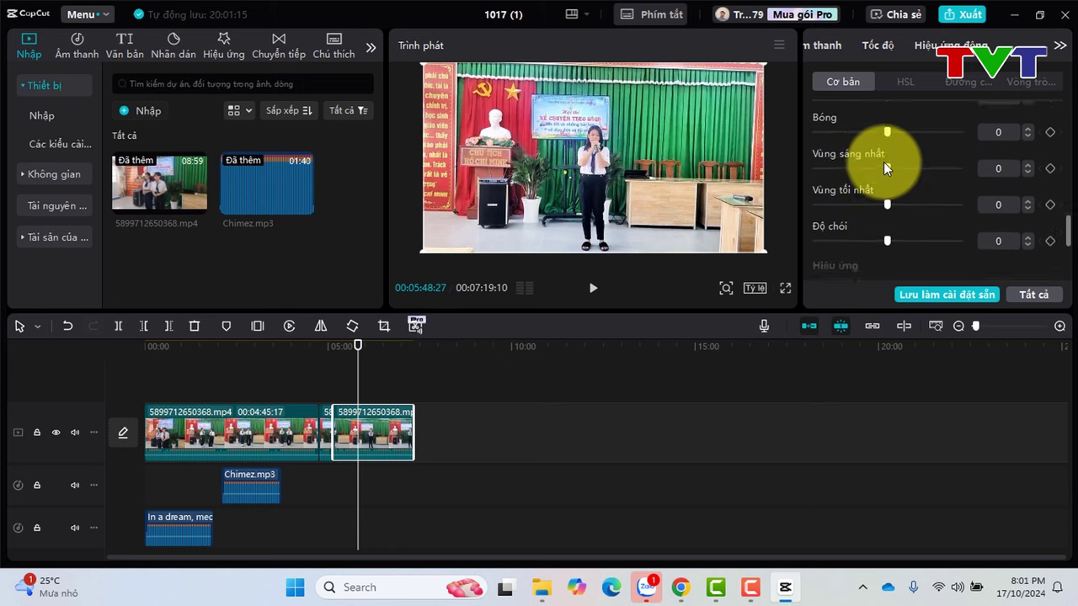
{"action": "scroll", "coordinate": [883, 161], "scroll_direction": "up", "scroll_amount": 1}
{"action": "scroll", "coordinate": [883, 161], "scroll_direction": "down", "scroll_amount": 4}
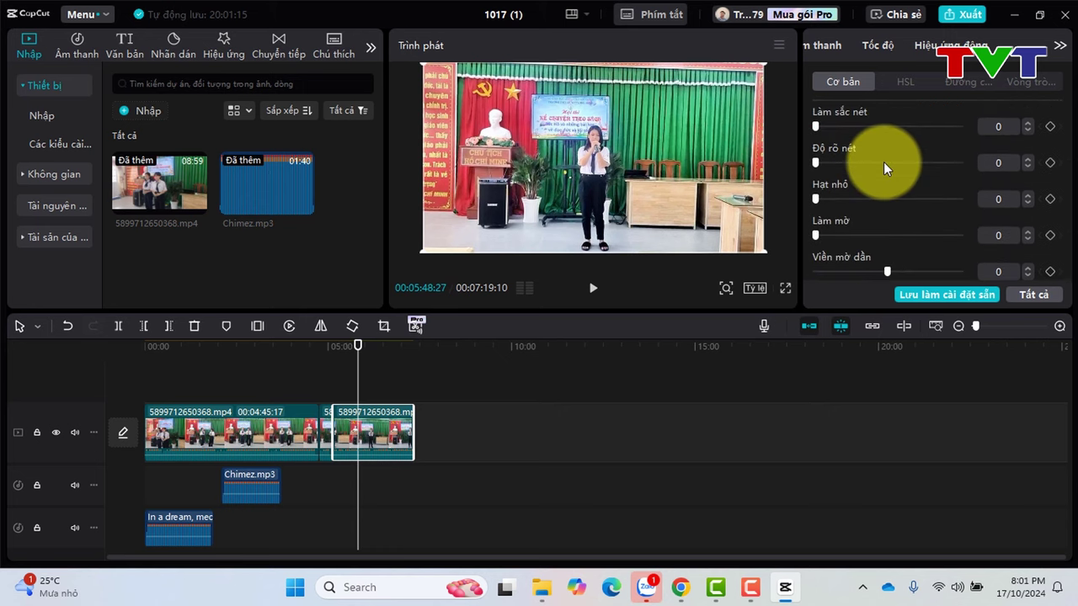
{"action": "scroll", "coordinate": [884, 162], "scroll_direction": "up", "scroll_amount": 4}
{"action": "scroll", "coordinate": [883, 162], "scroll_direction": "up", "scroll_amount": 3}
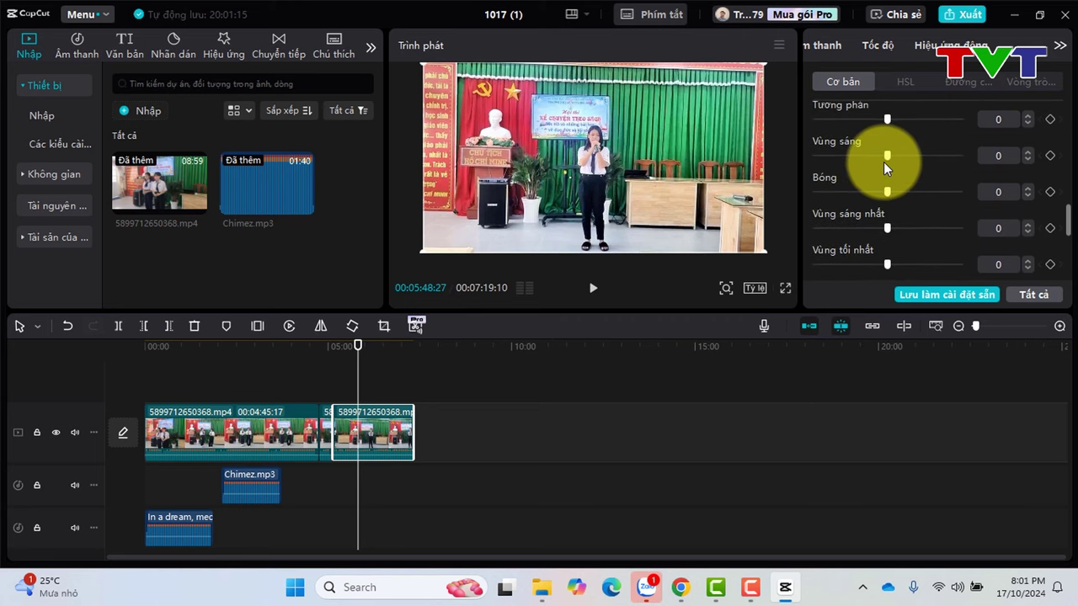
Try different exposure (Phơi sáng) and colour temperature (Nhiệt độ màu) values on the last segment, returning both to 0.
{"action": "mouse_move", "coordinate": [892, 168]}
{"action": "left_mouse_down"}
{"action": "mouse_move", "coordinate": [929, 171]}
{"action": "mouse_move", "coordinate": [885, 166]}
{"action": "left_mouse_up"}
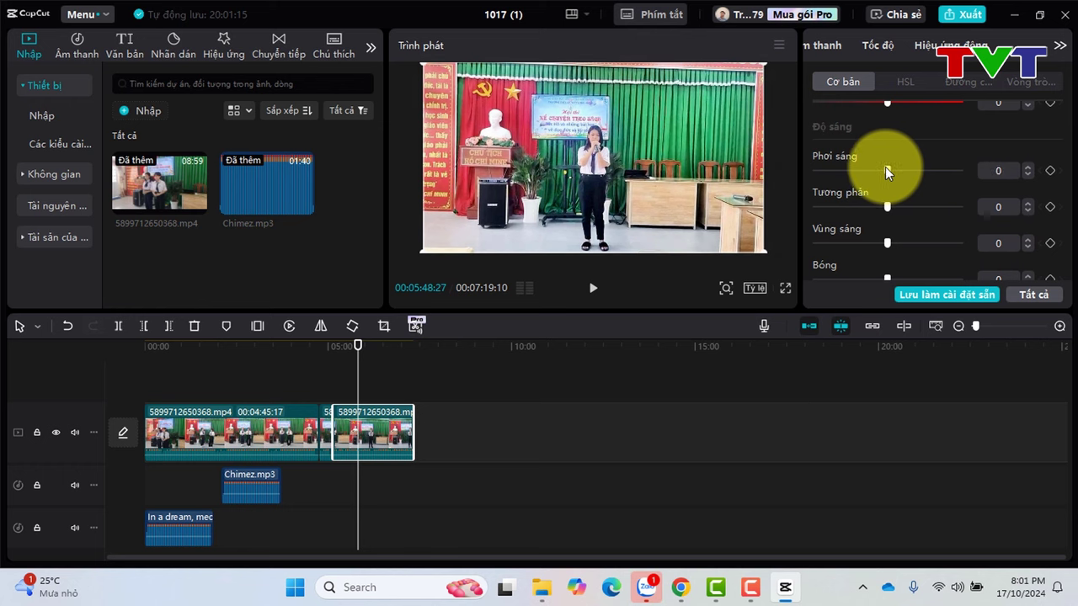
{"action": "scroll", "coordinate": [884, 167], "scroll_direction": "up", "scroll_amount": 2}
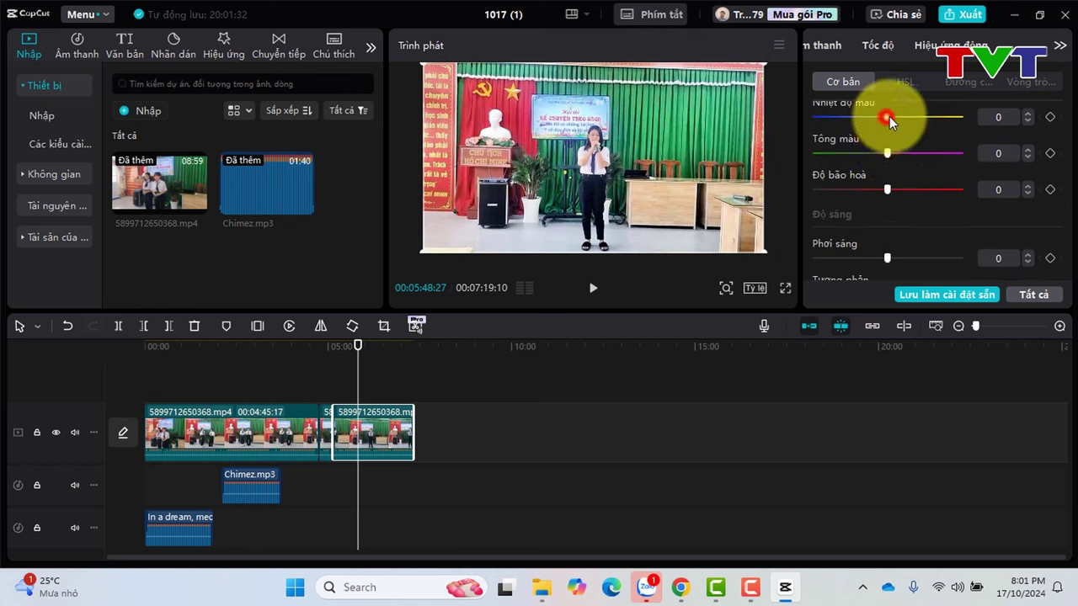
{"action": "left_click_drag", "start_coordinate": [885, 116], "coordinate": [886, 161]}
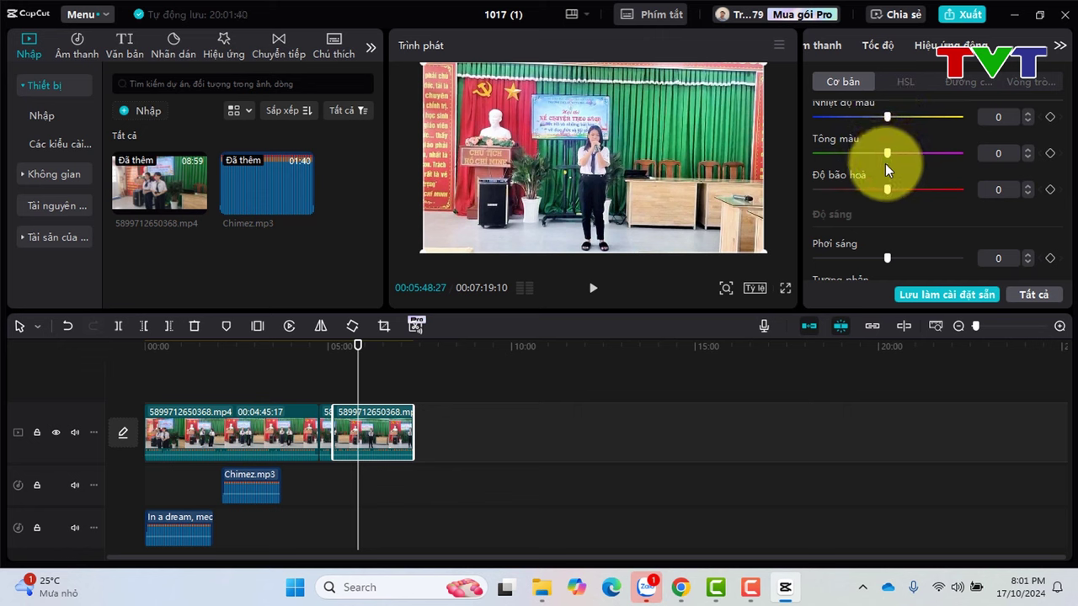
Set the last segment's sharpening (Làm sắc nét) to 47 and preview the frame in full screen.
{"action": "scroll", "coordinate": [884, 167], "scroll_direction": "down", "scroll_amount": 10}
{"action": "scroll", "coordinate": [884, 168], "scroll_direction": "up", "scroll_amount": 2}
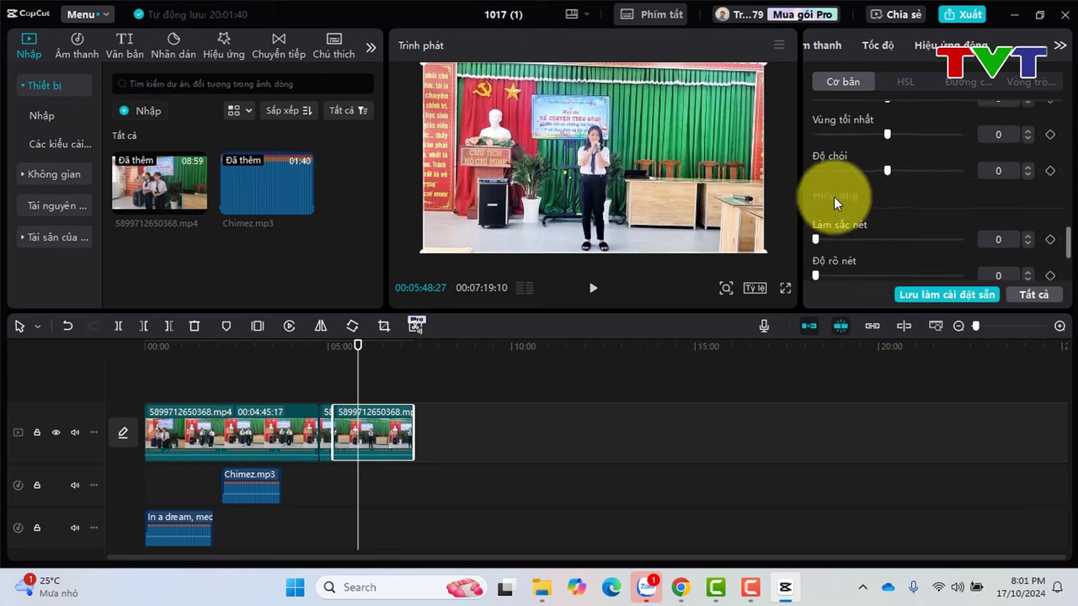
{"action": "left_click_drag", "start_coordinate": [815, 240], "coordinate": [884, 240]}
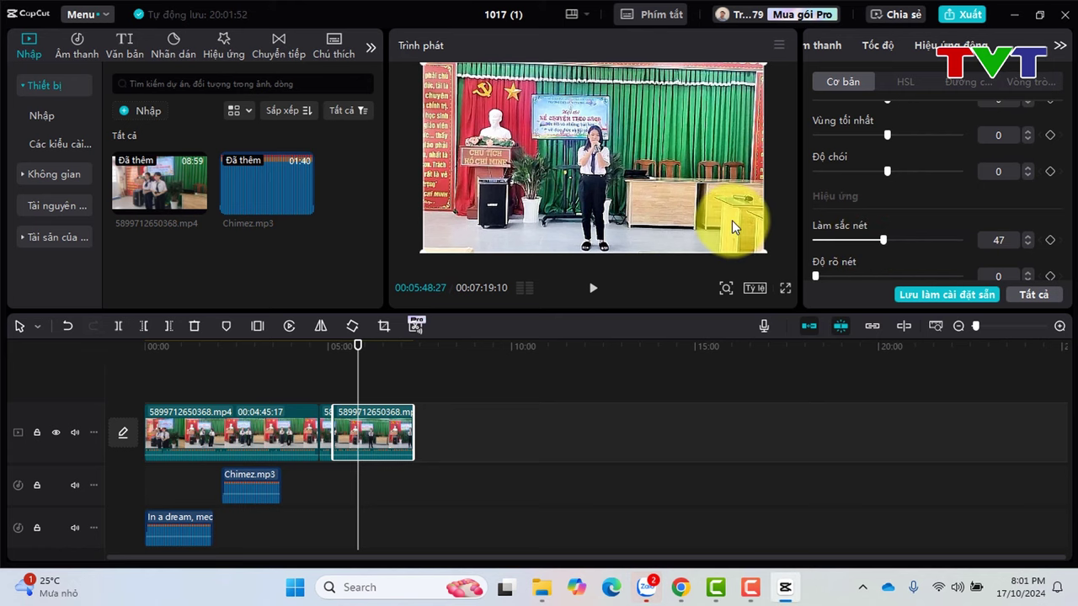
{"action": "left_click", "coordinate": [785, 292]}
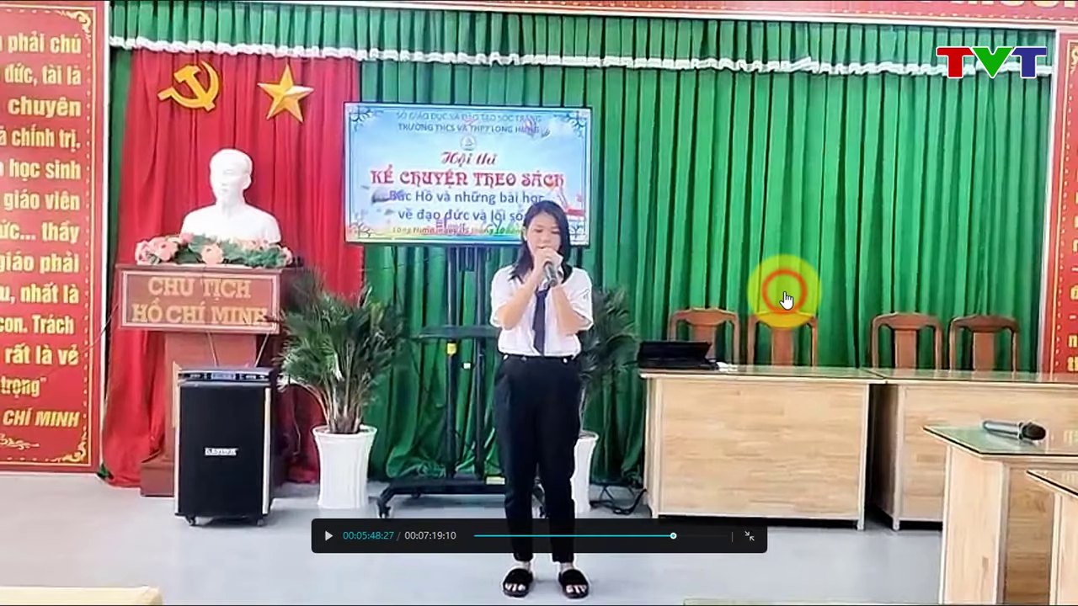
{"action": "left_click", "coordinate": [748, 530]}
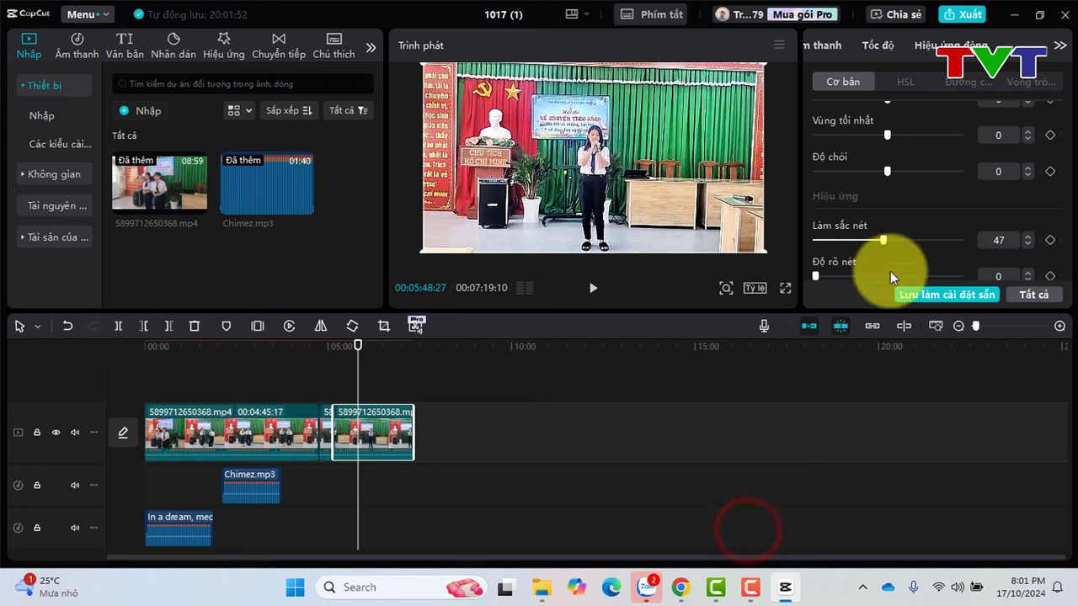
Return the last segment's sharpening (Làm sắc nét) to 0.
{"action": "left_click_drag", "start_coordinate": [884, 240], "coordinate": [787, 257]}
{"action": "scroll", "coordinate": [885, 244], "scroll_direction": "up", "scroll_amount": 5}
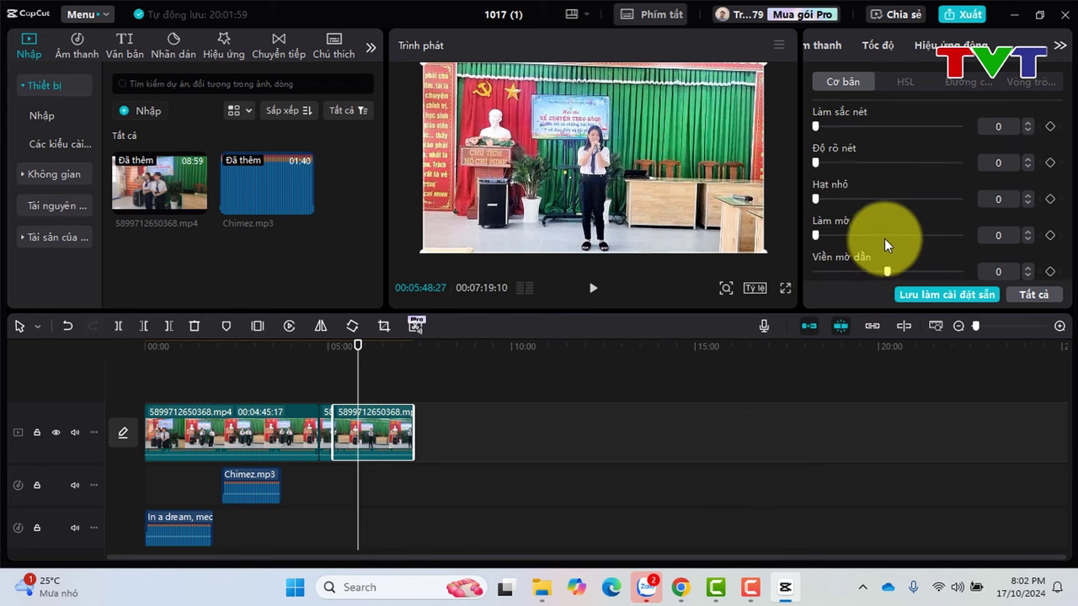
{"action": "scroll", "coordinate": [887, 220], "scroll_direction": "up", "scroll_amount": 5}
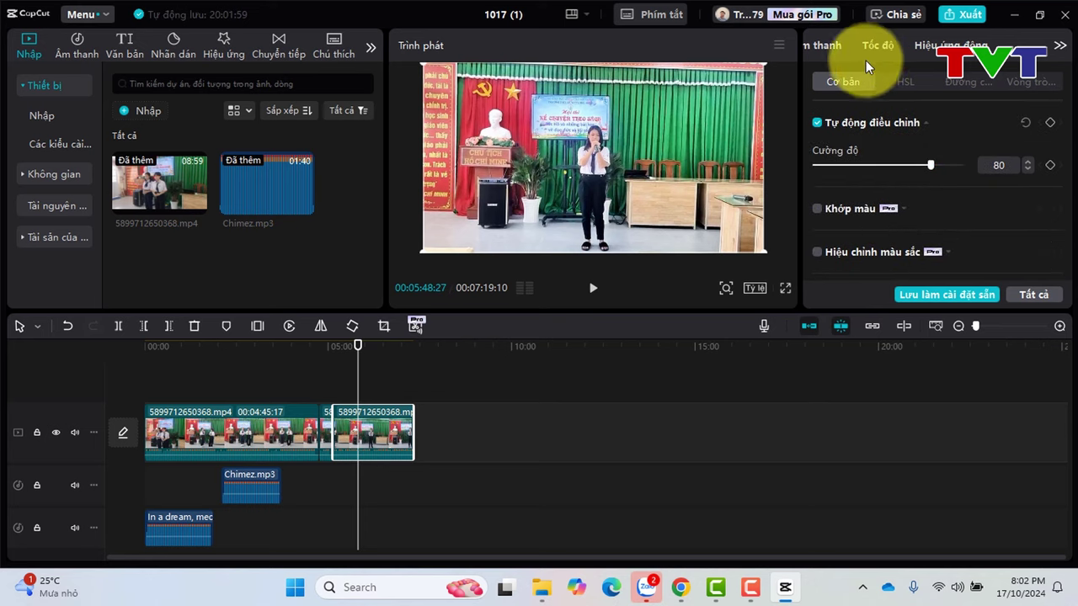
Examine the last segment's entrance animations, smoothing options and audio settings, including volume, fades, normalization, noise reduction and vocal separation.
{"action": "left_click", "coordinate": [949, 44]}
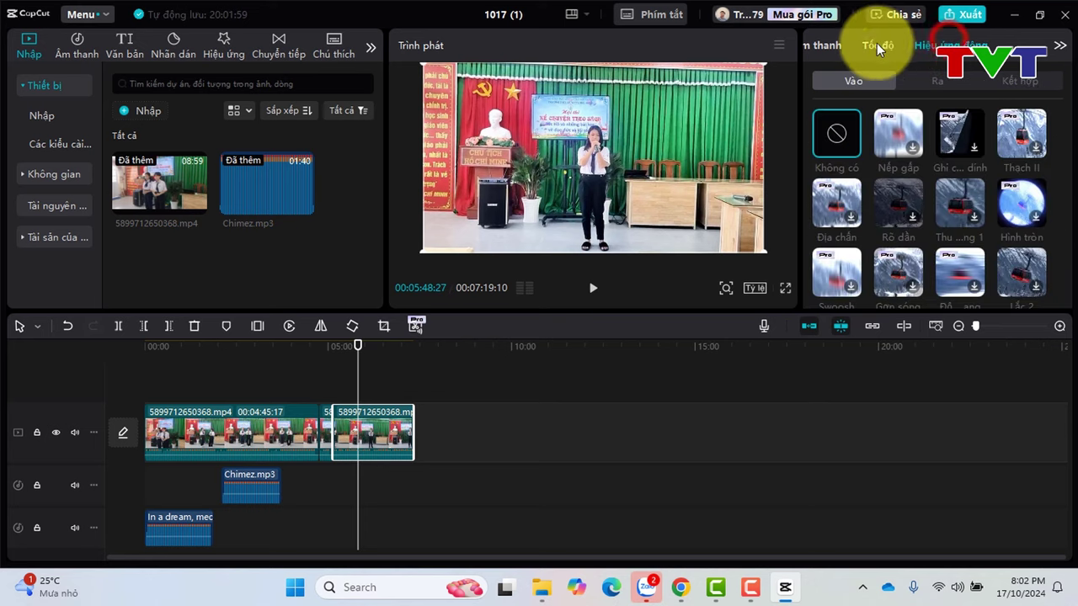
{"action": "scroll", "coordinate": [813, 51], "scroll_direction": "up", "scroll_amount": 2}
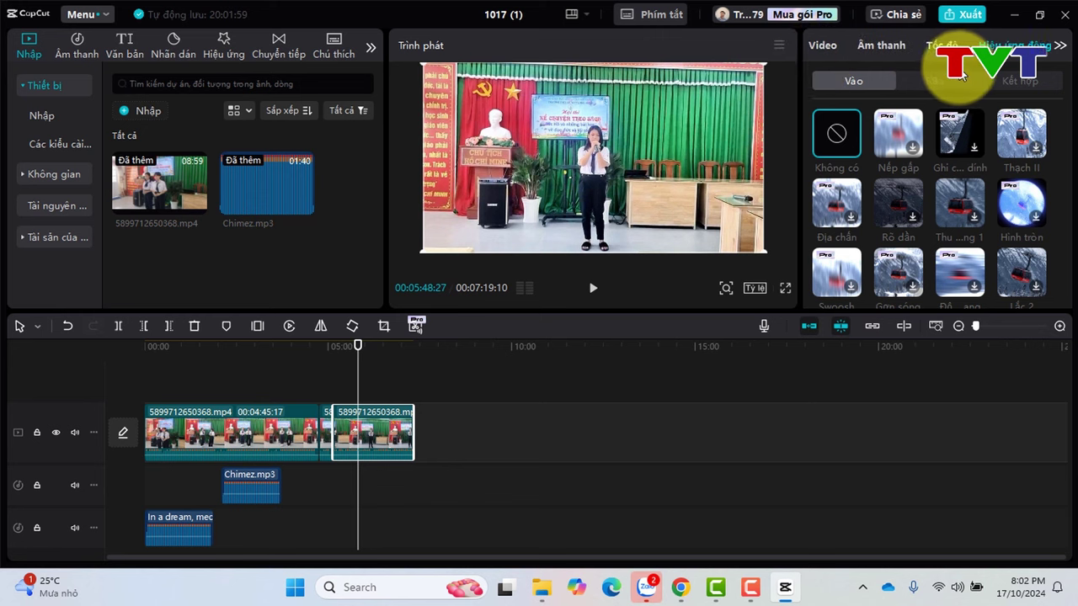
{"action": "left_click", "coordinate": [825, 46]}
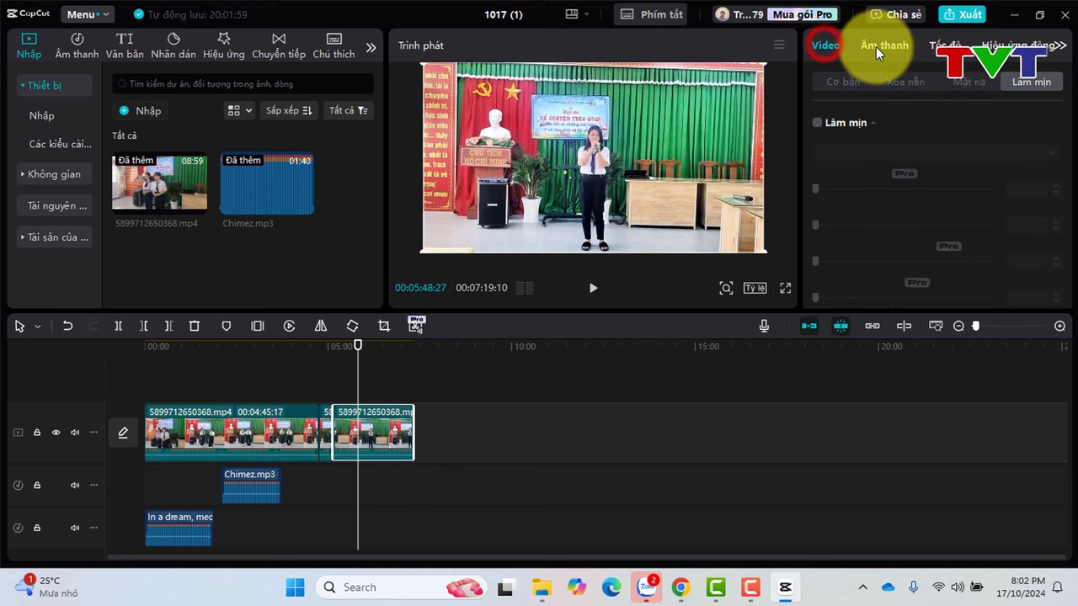
{"action": "left_click", "coordinate": [878, 46]}
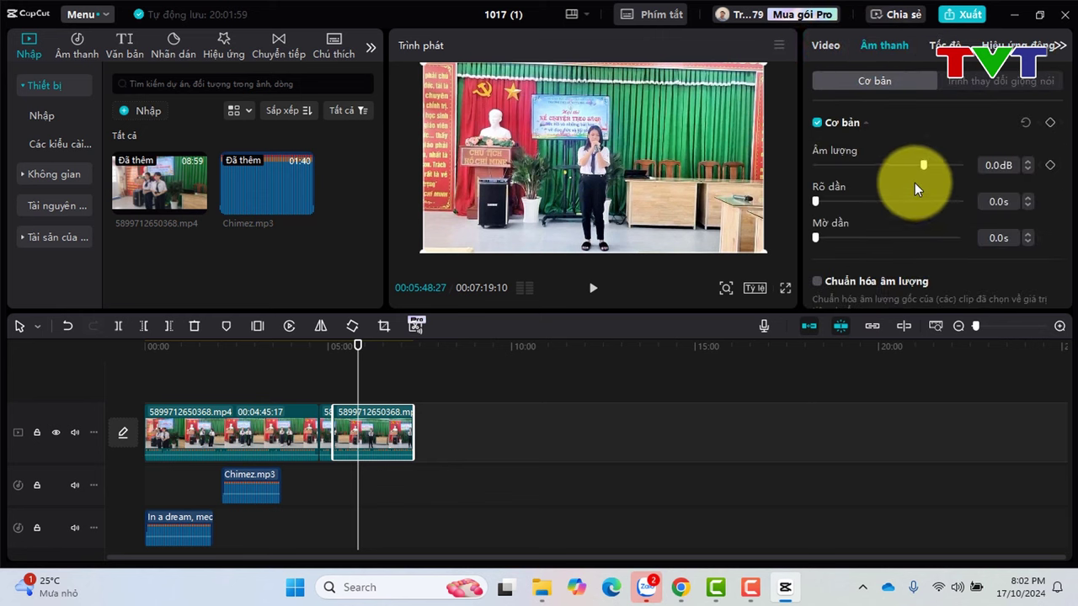
{"action": "scroll", "coordinate": [916, 177], "scroll_direction": "down", "scroll_amount": 5}
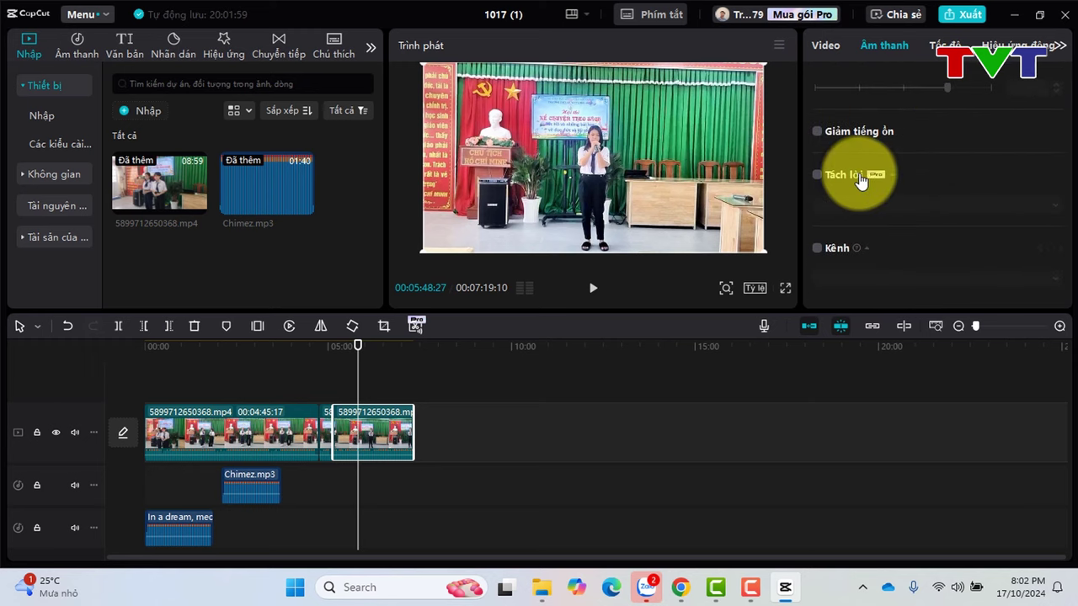
{"action": "scroll", "coordinate": [859, 172], "scroll_direction": "up", "scroll_amount": 5}
{"action": "scroll", "coordinate": [865, 160], "scroll_direction": "down", "scroll_amount": 4}
{"action": "scroll", "coordinate": [863, 153], "scroll_direction": "down", "scroll_amount": 1}
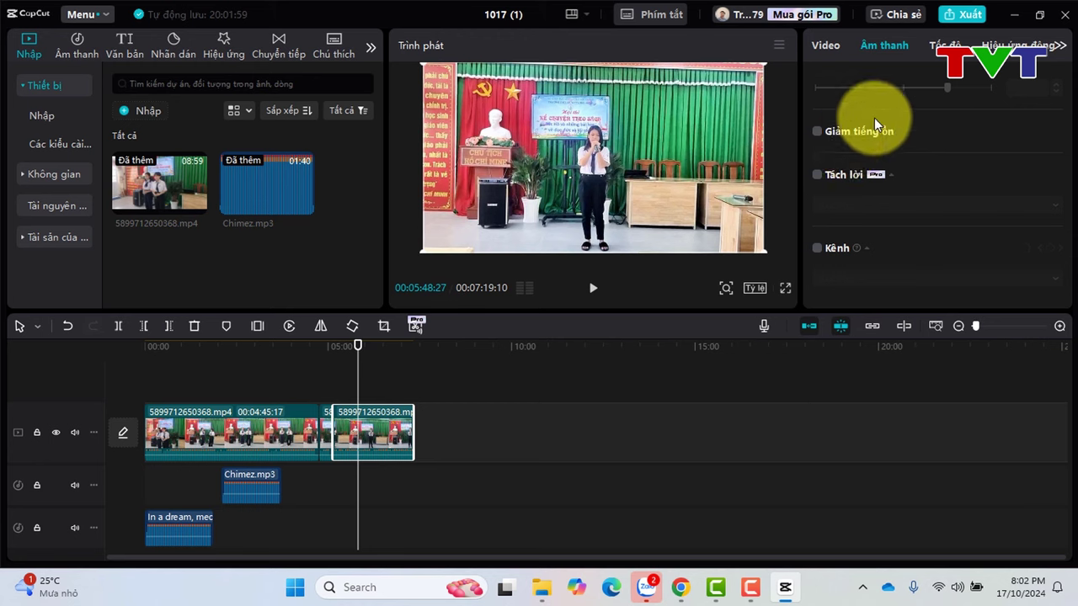
Turn on noise reduction (Giảm tiếng ồn) for the last segment and play a short stretch to check the sound.
{"action": "left_click", "coordinate": [819, 133]}
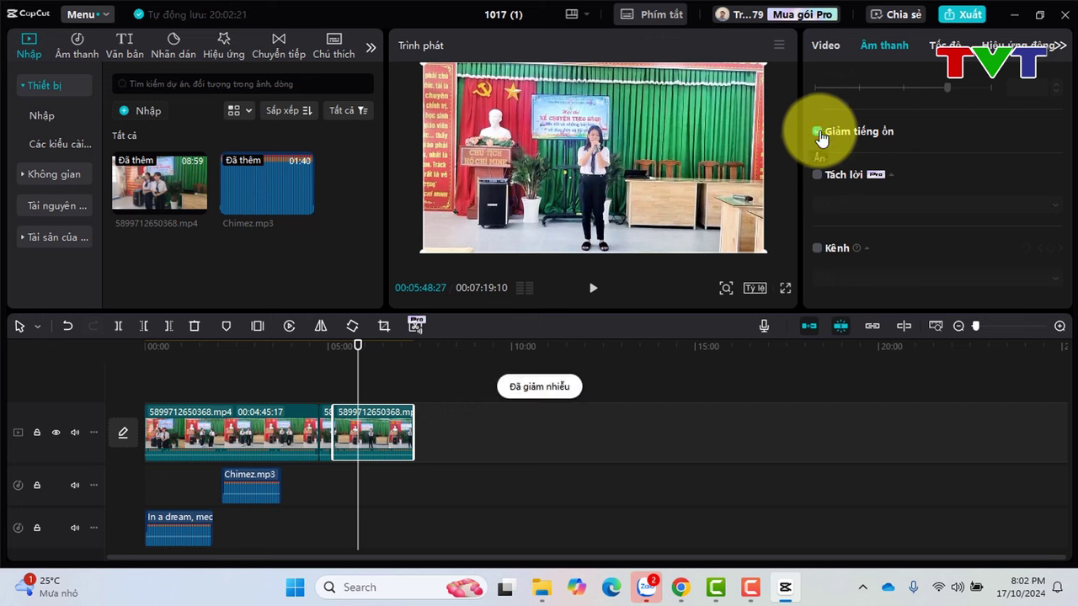
{"action": "left_click", "coordinate": [593, 288]}
{"action": "left_click", "coordinate": [593, 289]}
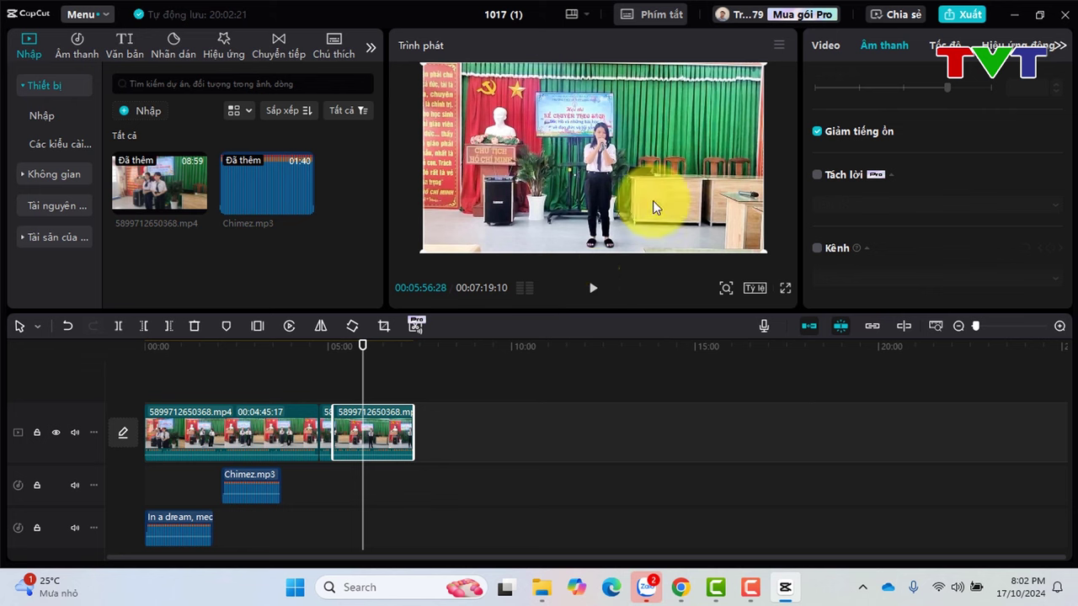
{"action": "scroll", "coordinate": [871, 226], "scroll_direction": "up", "scroll_amount": 2}
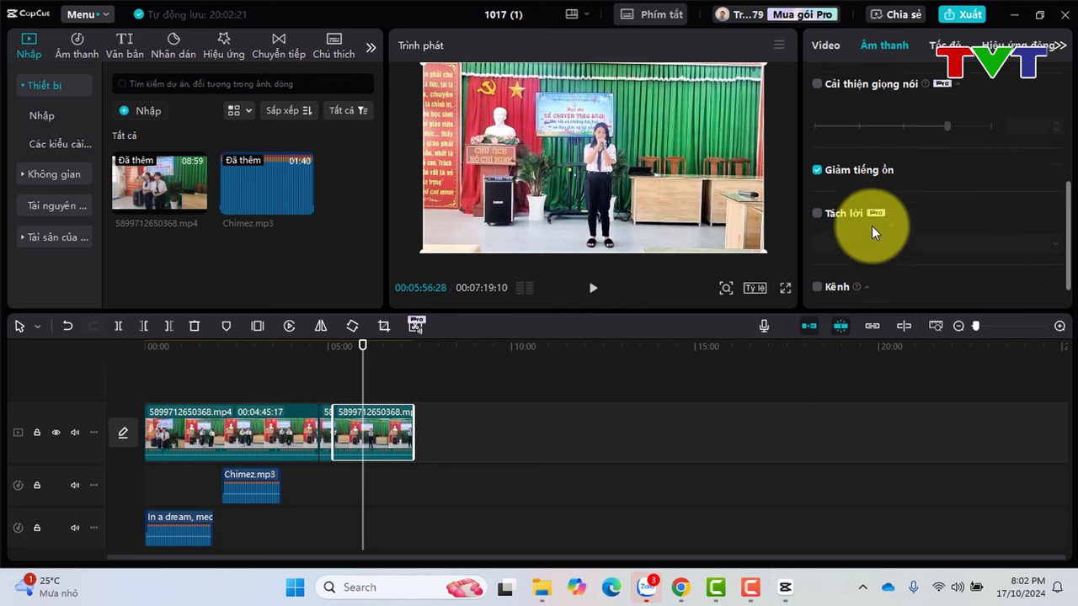
{"action": "scroll", "coordinate": [876, 206], "scroll_direction": "up", "scroll_amount": 4}
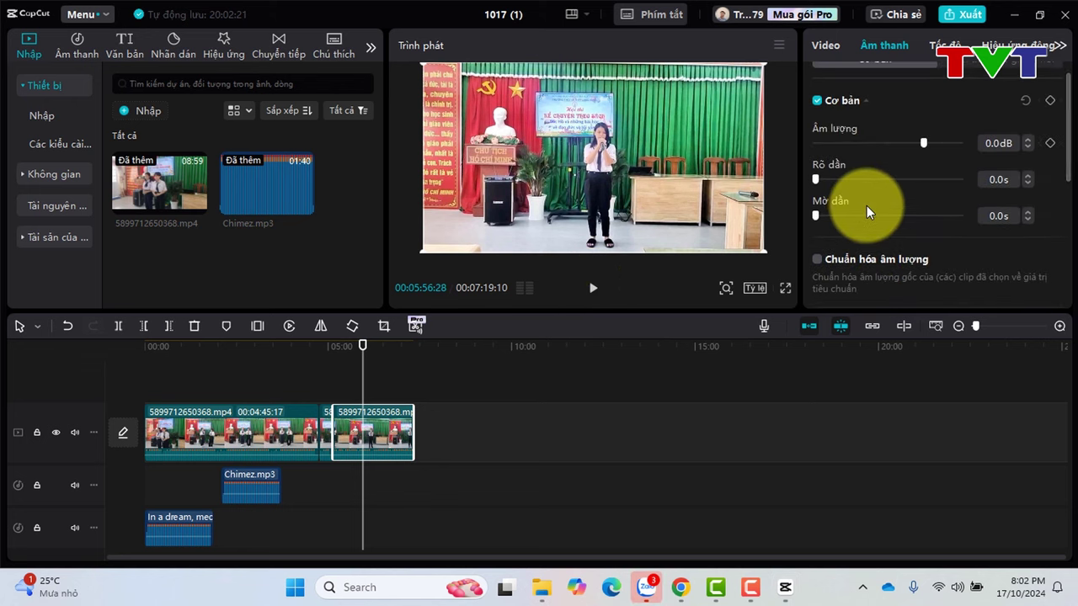
Set the last segment's speed to 1.6x and play back a short stretch.
{"action": "left_click", "coordinate": [944, 45]}
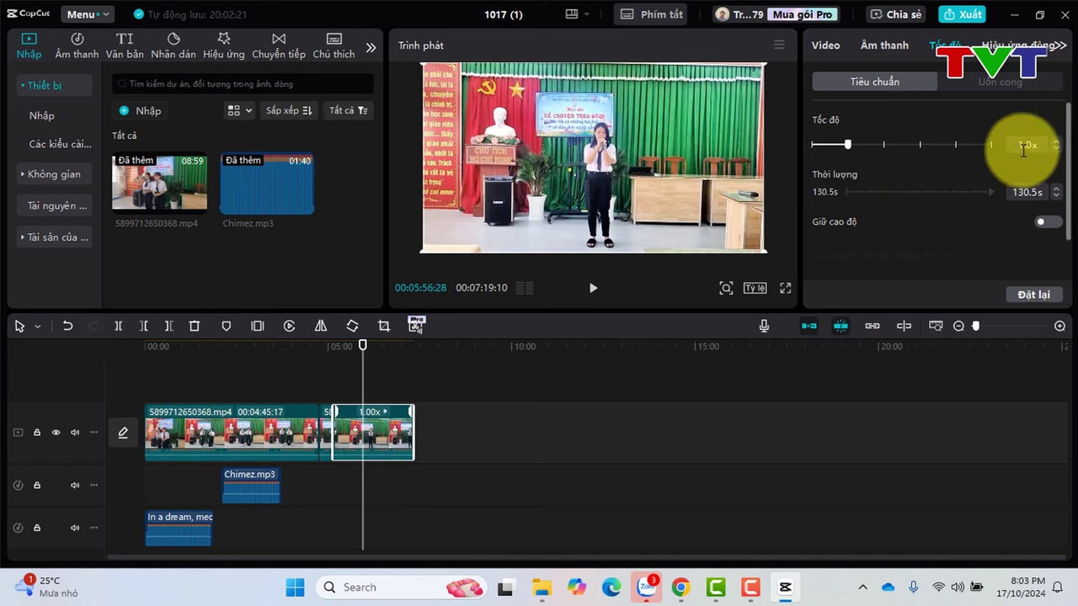
{"action": "left_click_drag", "start_coordinate": [849, 144], "coordinate": [870, 145]}
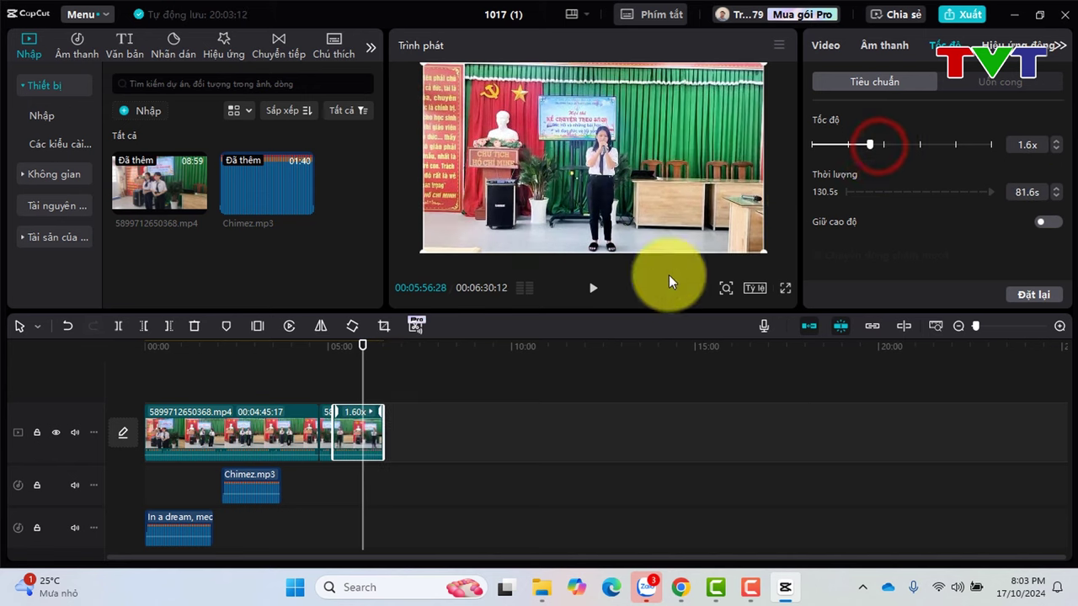
{"action": "left_click", "coordinate": [589, 289]}
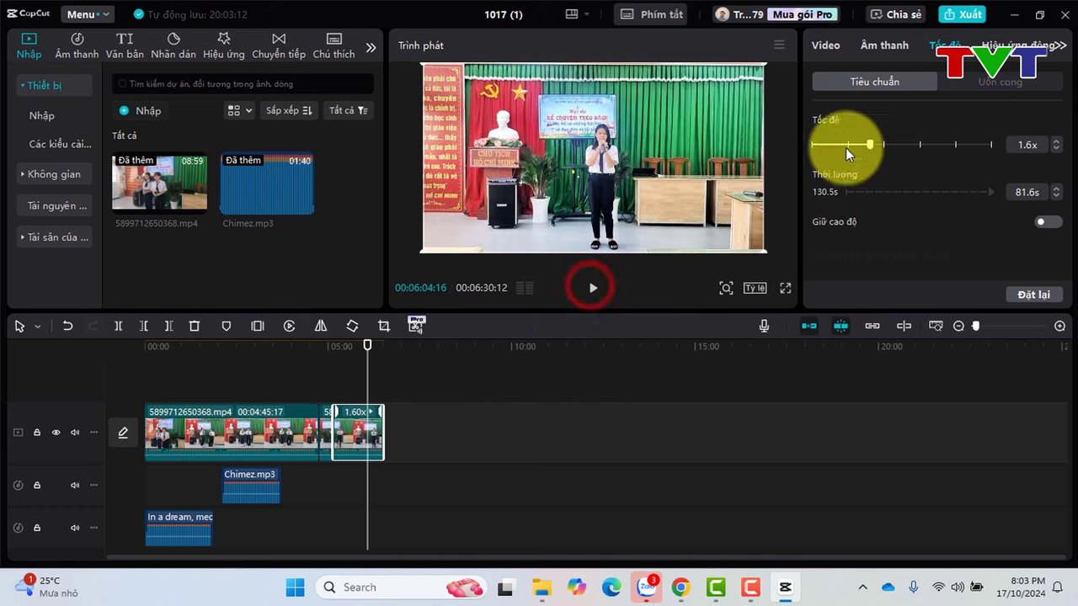
Try the last segment at 2.0x speed with a short playback, and return its speed to 1.0x.
{"action": "left_click_drag", "start_coordinate": [885, 144], "coordinate": [885, 146]}
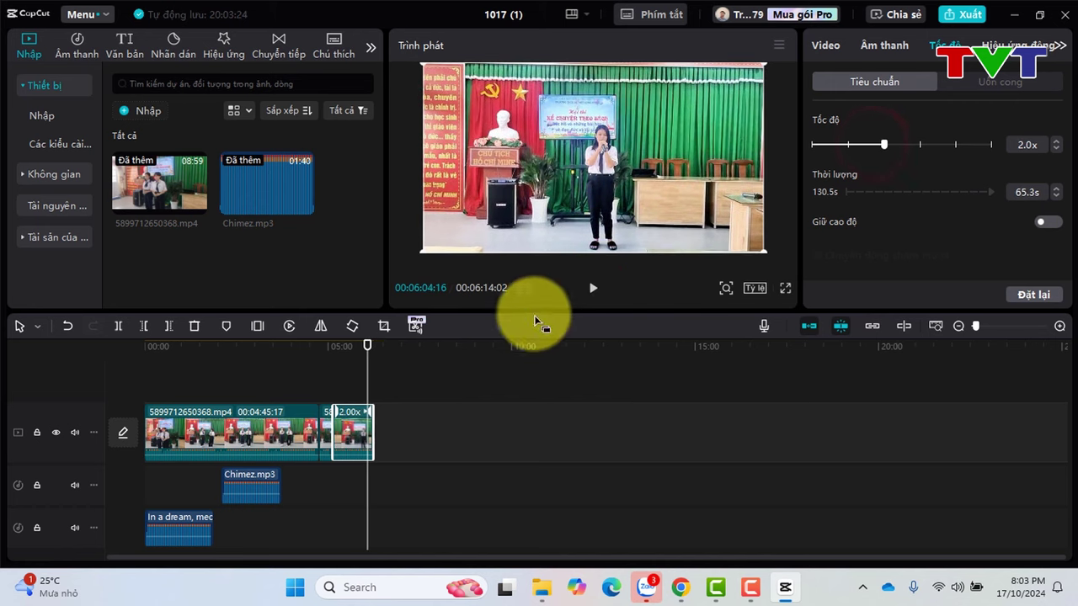
{"action": "left_click", "coordinate": [592, 288]}
{"action": "left_click_drag", "start_coordinate": [882, 144], "coordinate": [848, 150]}
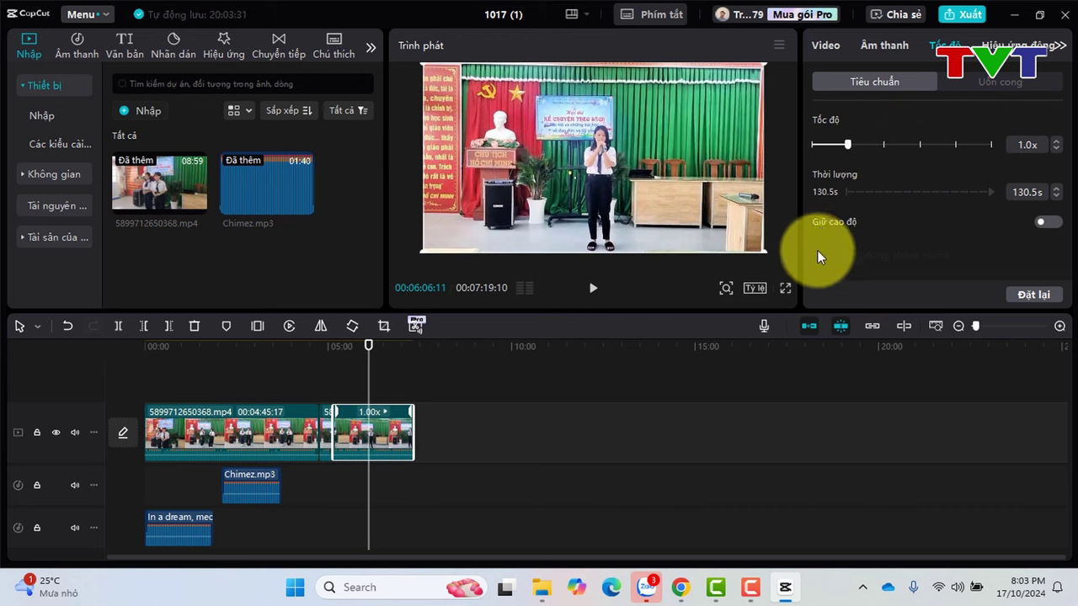
{"action": "scroll", "coordinate": [899, 224], "scroll_direction": "down", "scroll_amount": 1}
{"action": "scroll", "coordinate": [899, 224], "scroll_direction": "up", "scroll_amount": 1}
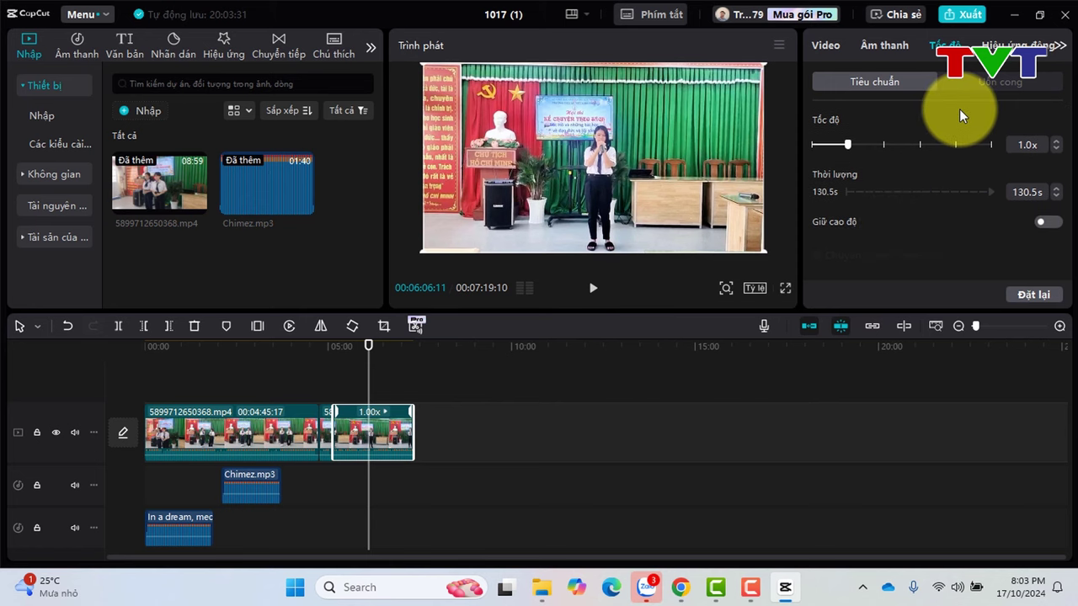
{"action": "scroll", "coordinate": [968, 174], "scroll_direction": "down", "scroll_amount": 2}
{"action": "scroll", "coordinate": [969, 176], "scroll_direction": "up", "scroll_amount": 2}
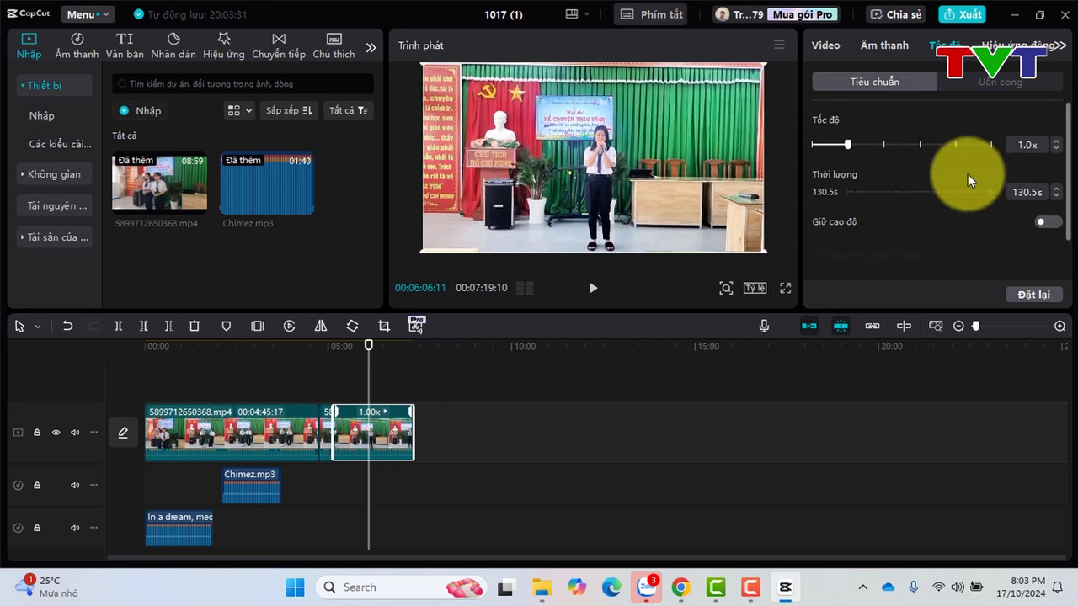
Try to turn on smoothing (Làm mịn) for the last segment, postponing the face and body recognition permission.
{"action": "left_click", "coordinate": [878, 45]}
{"action": "left_click", "coordinate": [835, 48]}
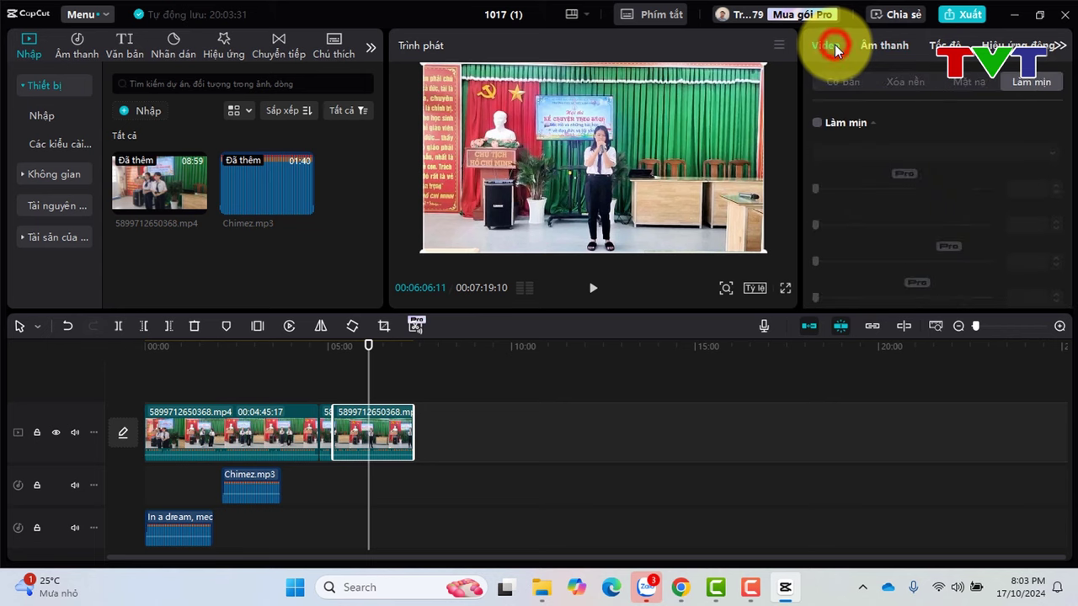
{"action": "left_click", "coordinate": [817, 123]}
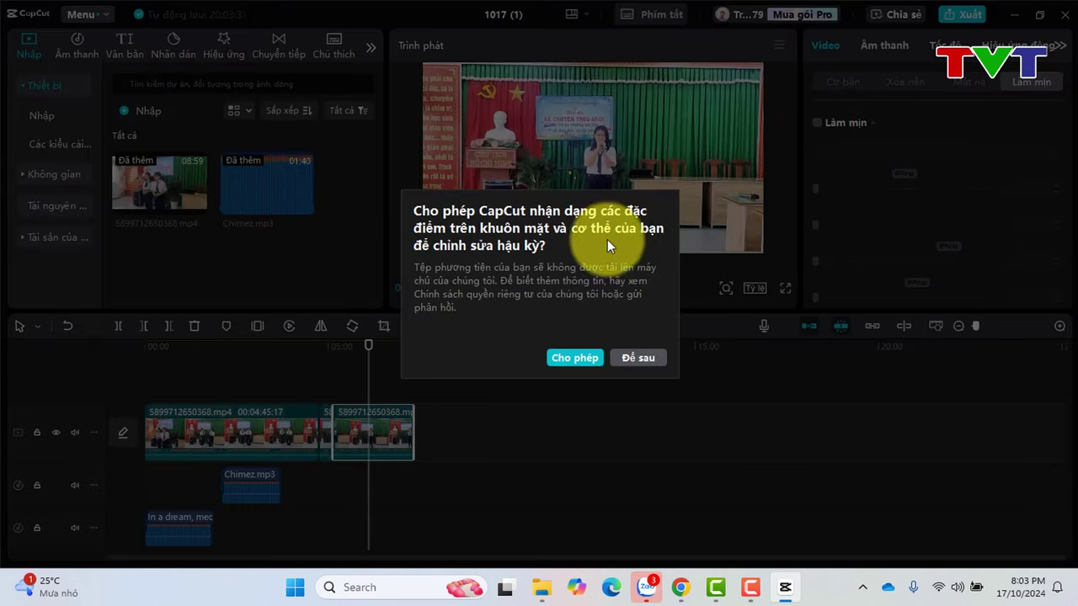
{"action": "left_click", "coordinate": [644, 357]}
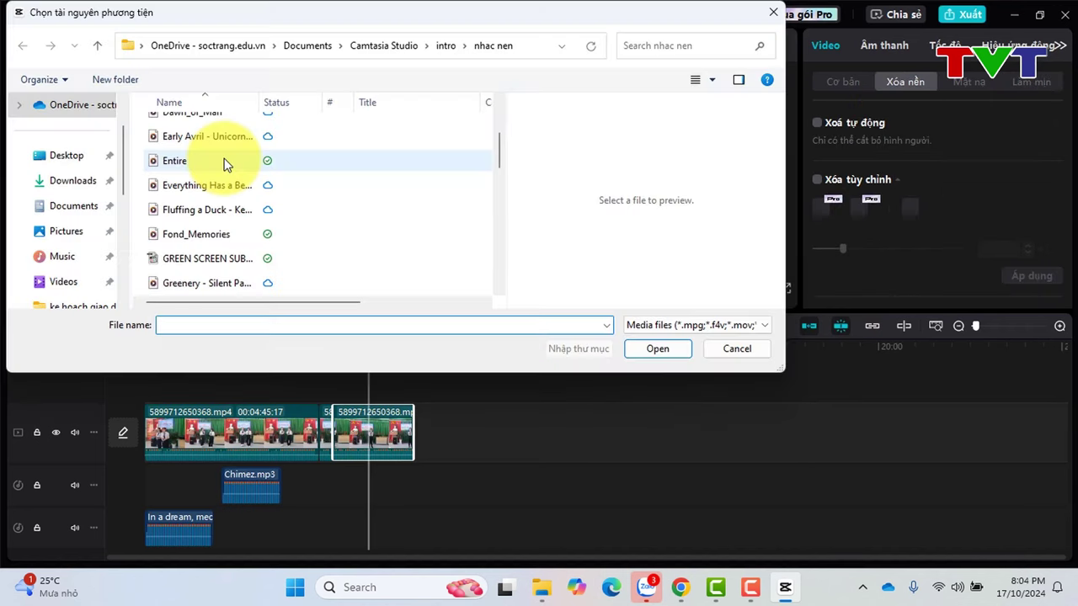
Import the GREEN SCREEN SUBSCRIBE BUTTON video, place it on a track above the last segment, and select it.
{"action": "scroll", "coordinate": [223, 165], "scroll_direction": "down", "scroll_amount": 1}
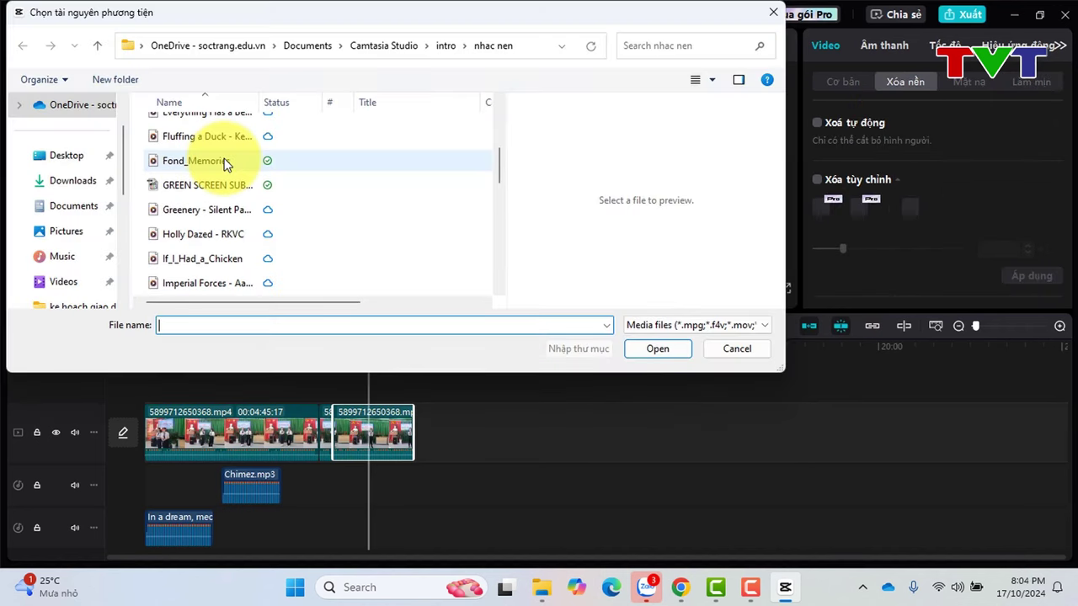
{"action": "left_click", "coordinate": [223, 185]}
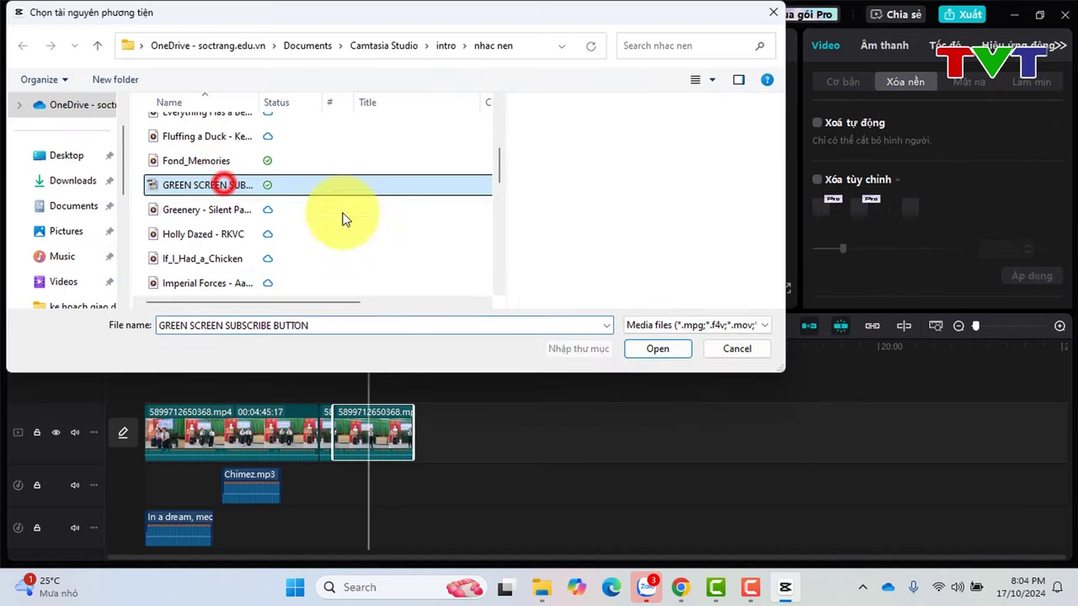
{"action": "left_click", "coordinate": [642, 341]}
{"action": "left_click_drag", "start_coordinate": [175, 256], "coordinate": [340, 348]}
{"action": "left_click", "coordinate": [378, 437]}
{"action": "left_click", "coordinate": [378, 437]}
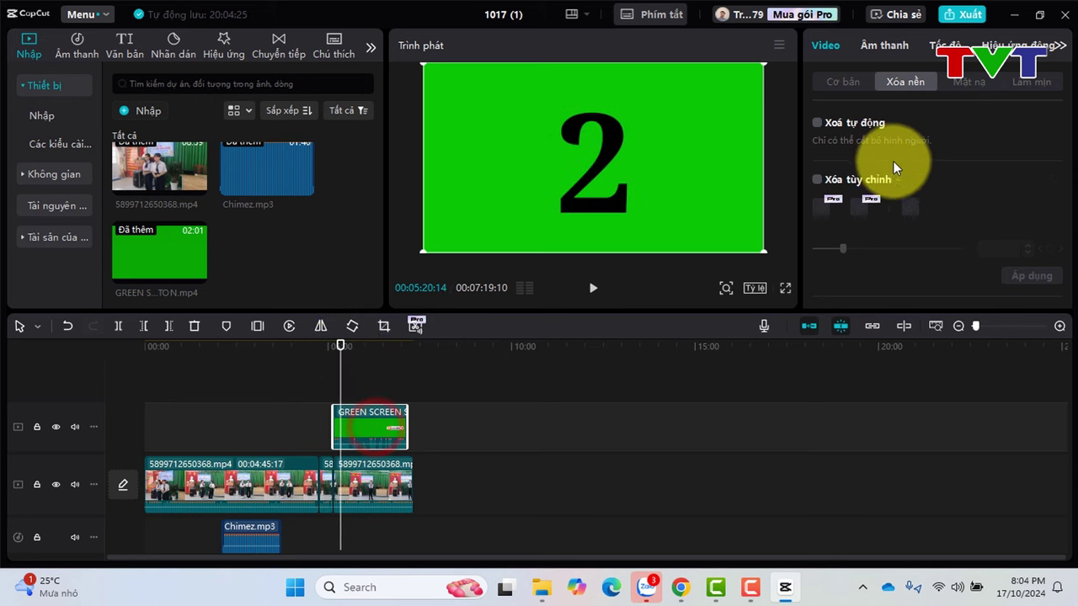
Key out the green background of the overlay clip with chroma key (Phông xanh) and play a short stretch.
{"action": "scroll", "coordinate": [863, 138], "scroll_direction": "down", "scroll_amount": 3}
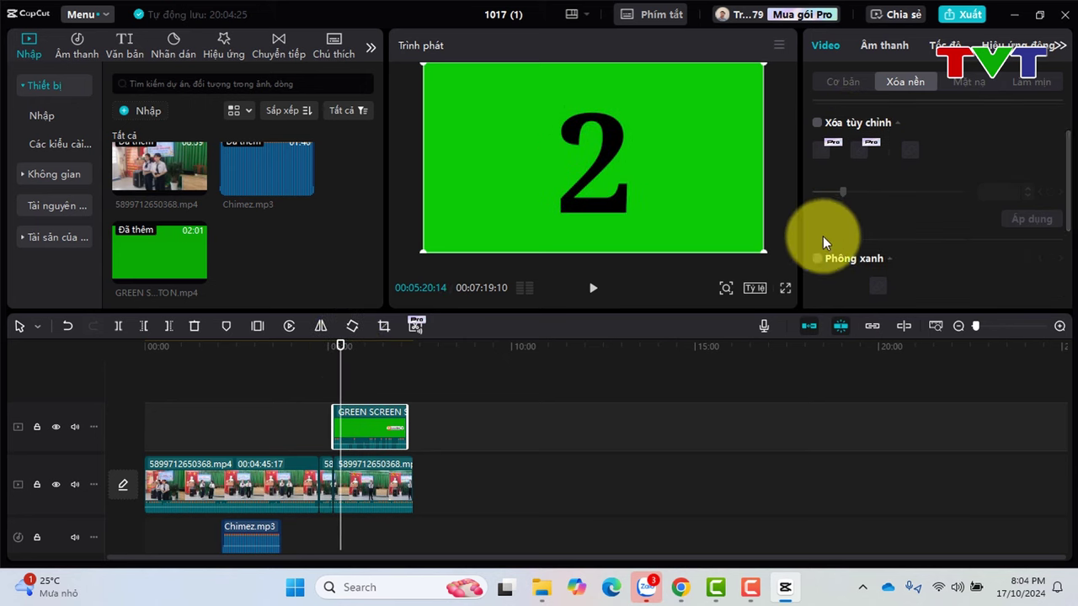
{"action": "left_click", "coordinate": [819, 202]}
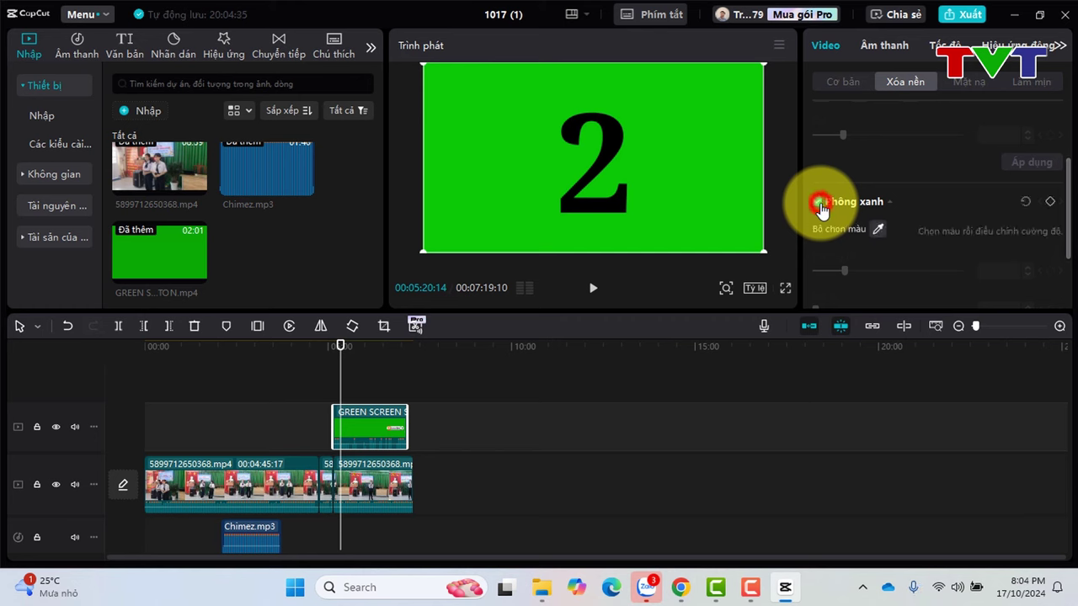
{"action": "left_click", "coordinate": [877, 228]}
{"action": "left_click", "coordinate": [682, 124]}
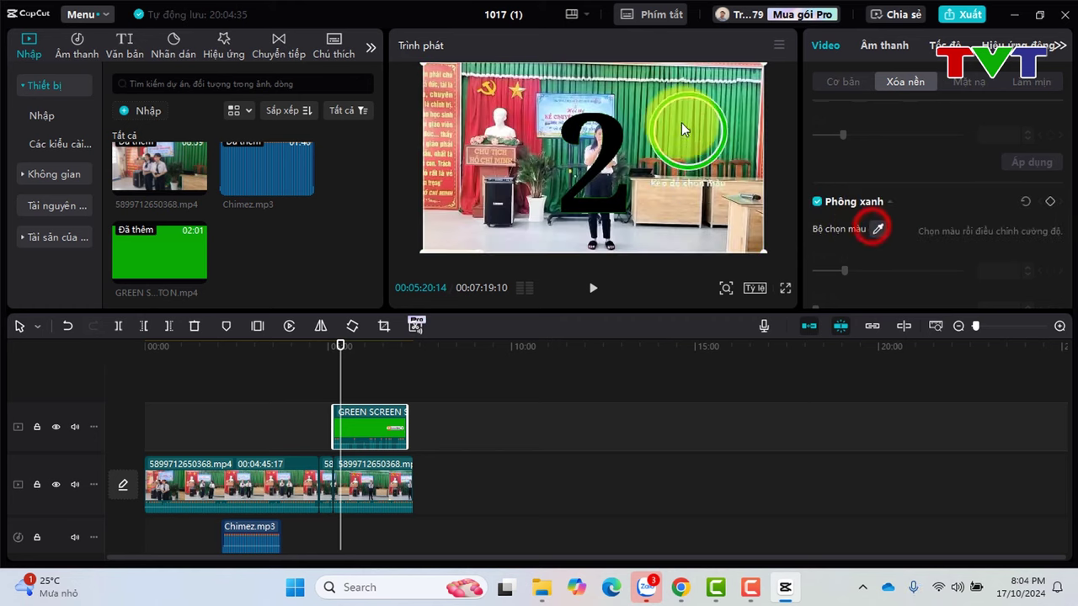
{"action": "left_click", "coordinate": [681, 122]}
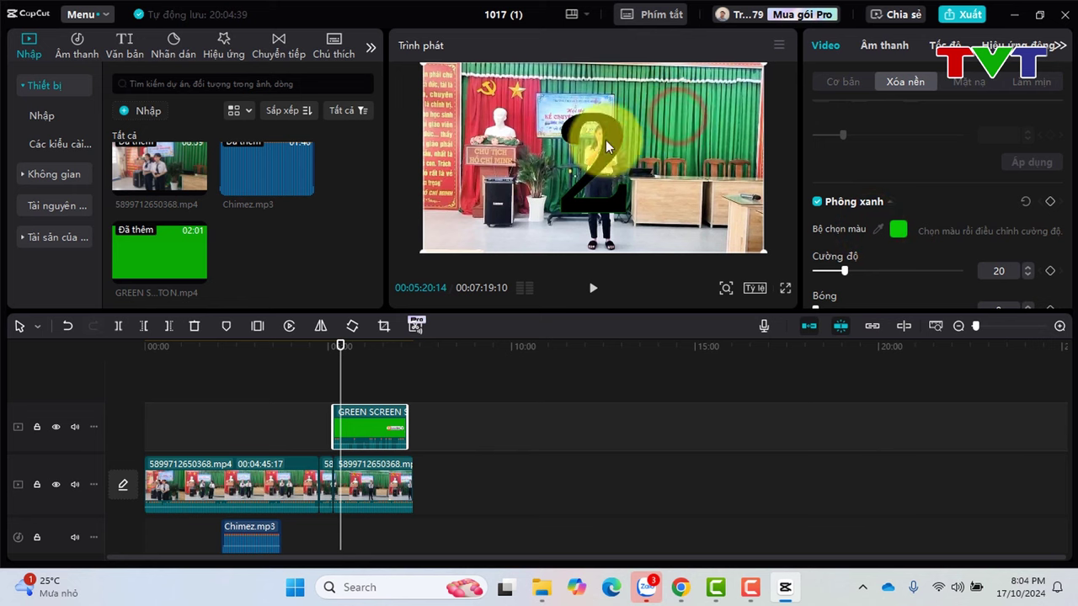
{"action": "left_click", "coordinate": [600, 291]}
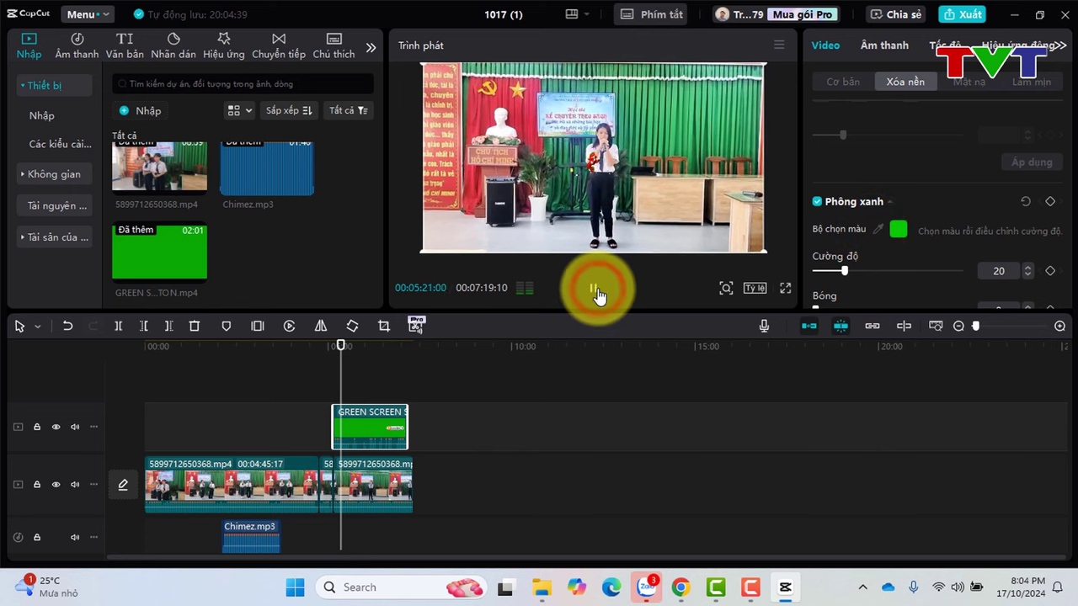
{"action": "left_click", "coordinate": [598, 291]}
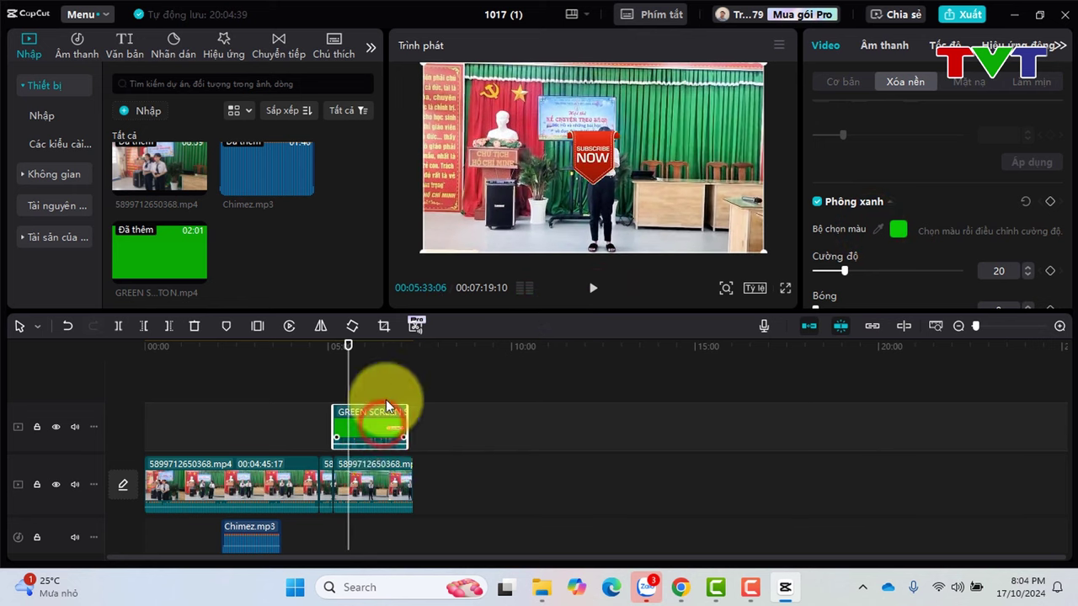
Delete the green screen clip from the timeline and select the last video segment.
{"action": "key", "text": "Delete"}
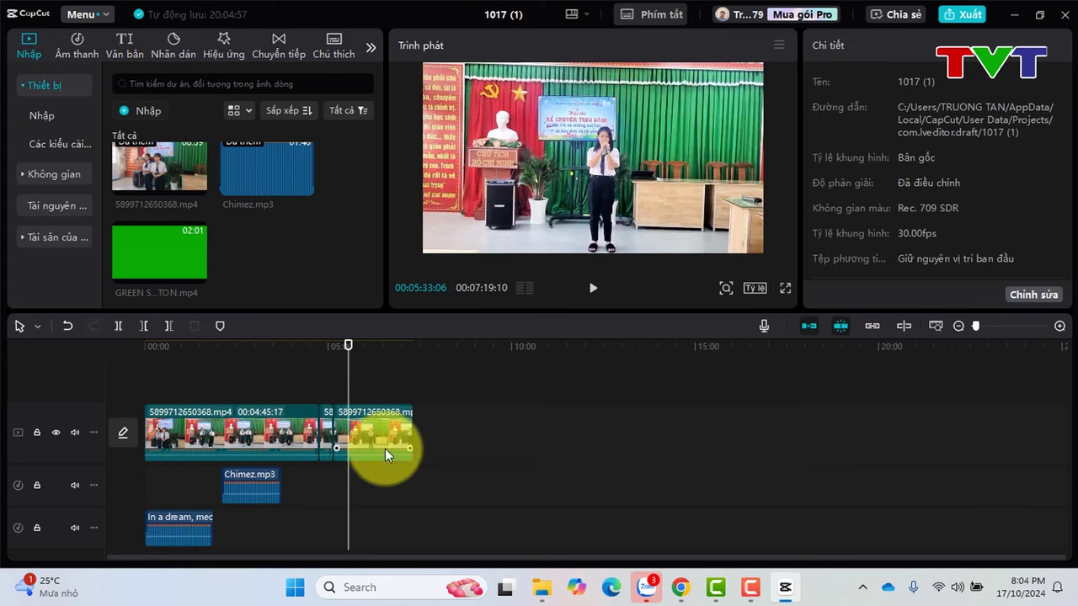
{"action": "scroll", "coordinate": [228, 246], "scroll_direction": "up", "scroll_amount": 1}
{"action": "scroll", "coordinate": [228, 246], "scroll_direction": "down", "scroll_amount": 1}
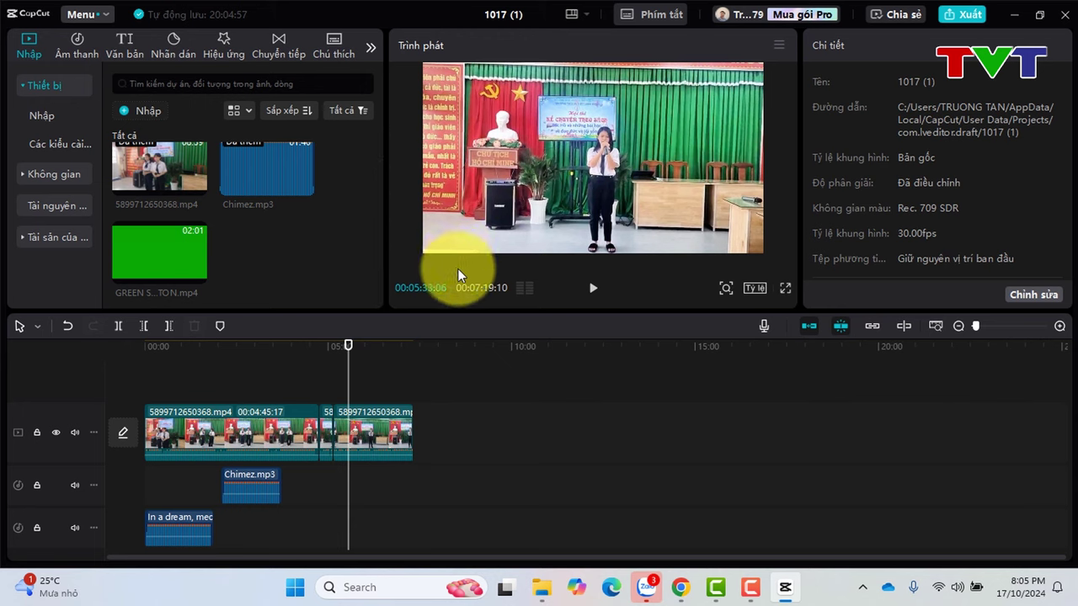
{"action": "left_click", "coordinate": [398, 426]}
Add a default text (Văn bản mặc định) at the playhead and change its wording to "Kể chuyện".
{"action": "left_click", "coordinate": [83, 43]}
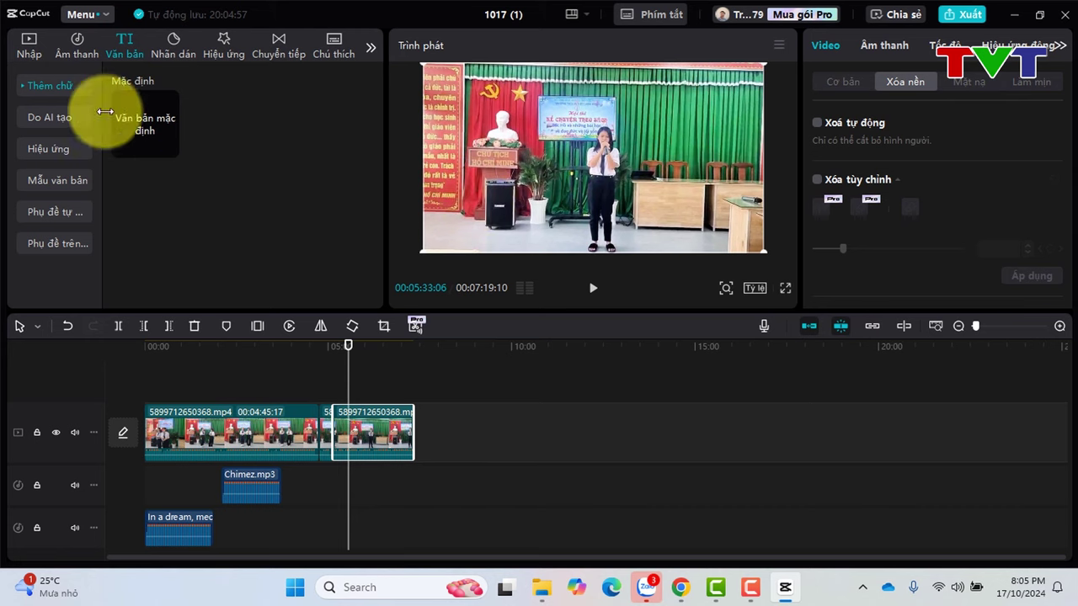
{"action": "left_click", "coordinate": [170, 146]}
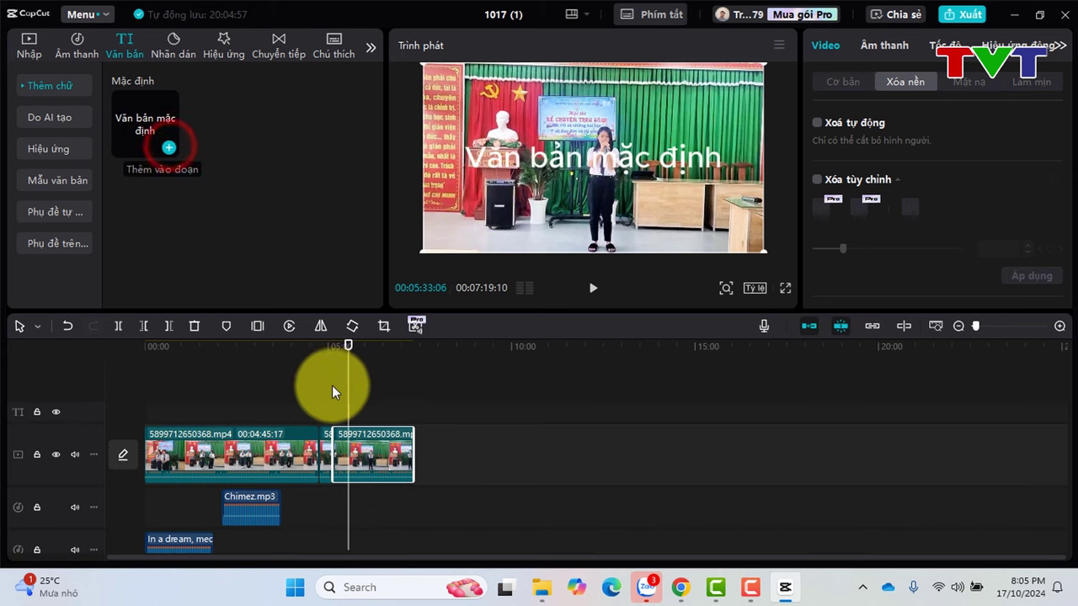
{"action": "left_click", "coordinate": [639, 154]}
{"action": "left_click", "coordinate": [639, 153]}
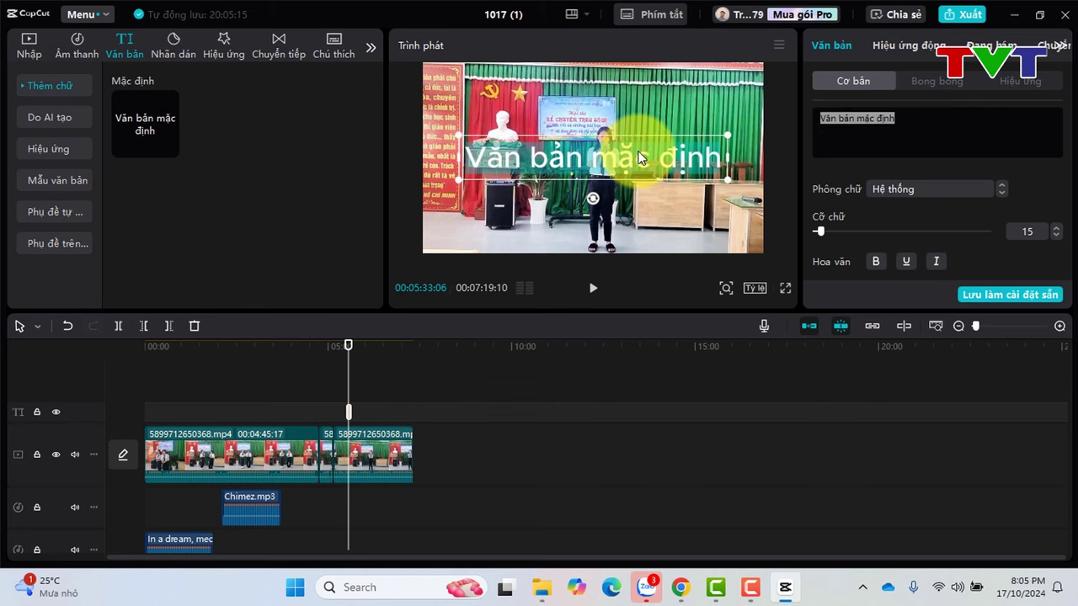
{"action": "type", "text": "K"}
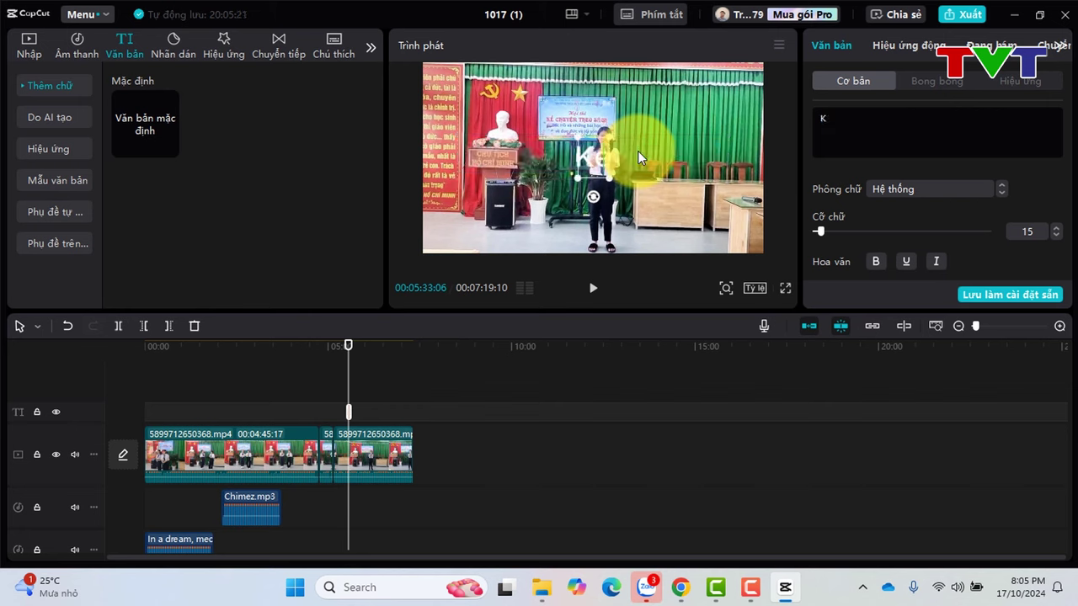
{"action": "type", "text": "ể chuyen"}
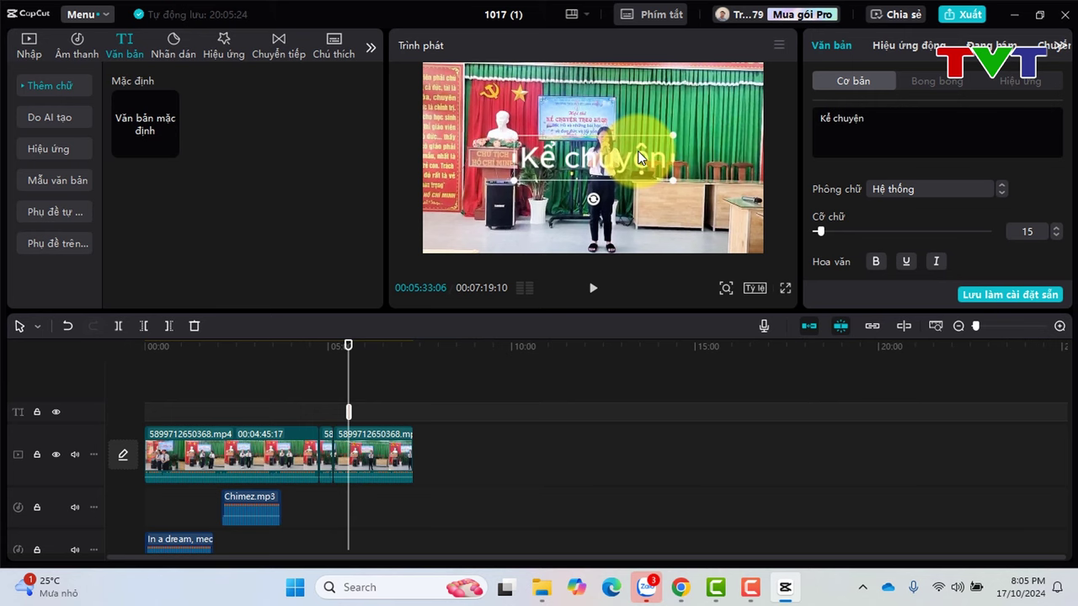
Set the title's font size to 9 and make it bold.
{"action": "left_click", "coordinate": [1057, 236]}
{"action": "scroll", "coordinate": [1006, 213], "scroll_direction": "down", "scroll_amount": 1}
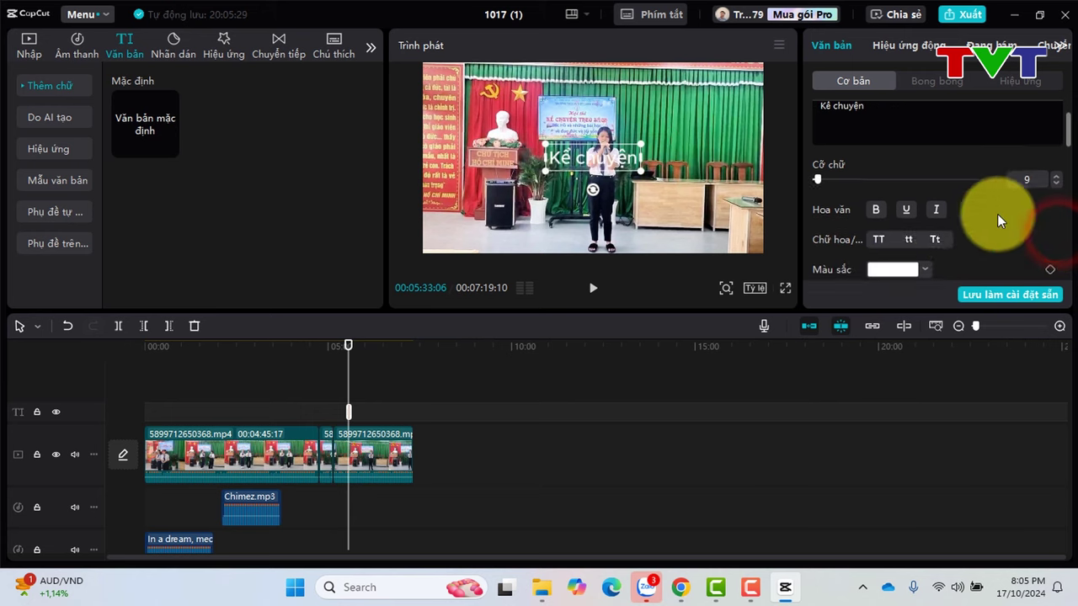
{"action": "left_click", "coordinate": [880, 208]}
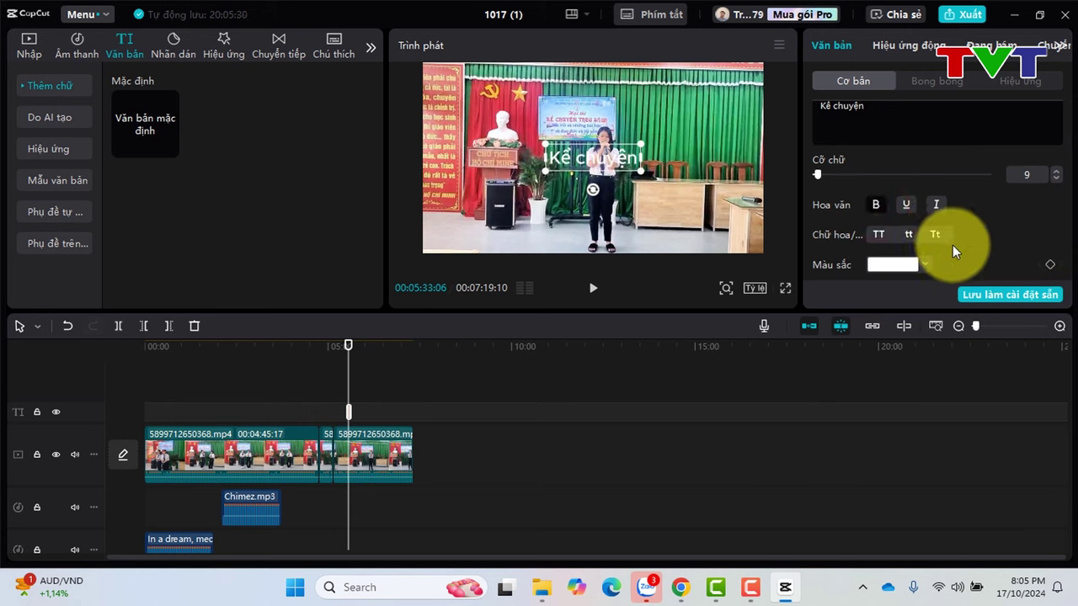
Try yellow and green for the title's text colour, and set it to red (EC1D1D).
{"action": "scroll", "coordinate": [953, 245], "scroll_direction": "down", "scroll_amount": 1}
{"action": "left_click", "coordinate": [925, 249]}
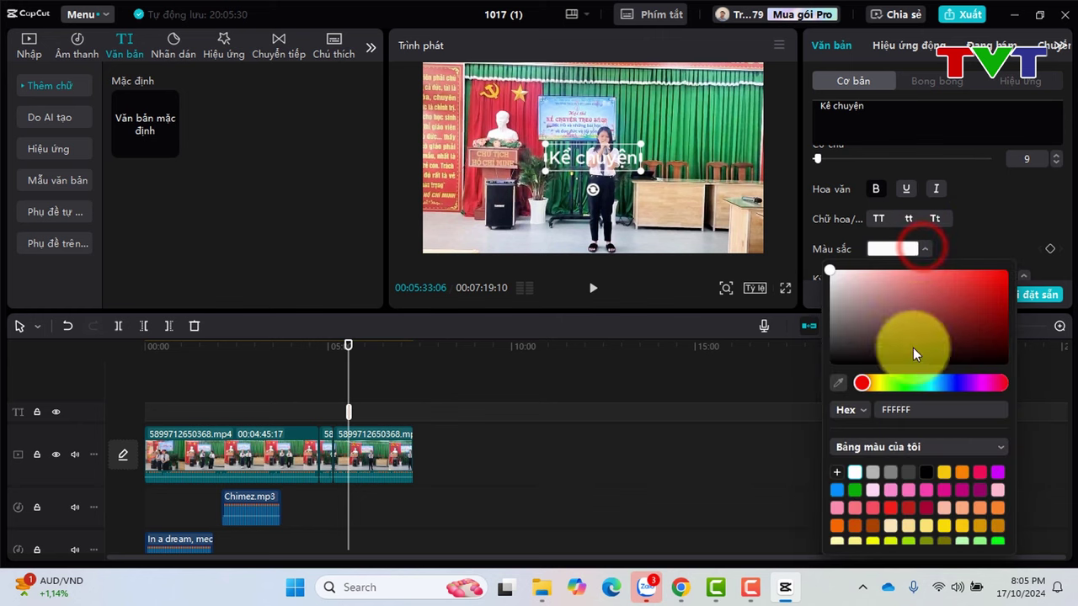
{"action": "left_click", "coordinate": [877, 384]}
{"action": "left_click", "coordinate": [944, 473]}
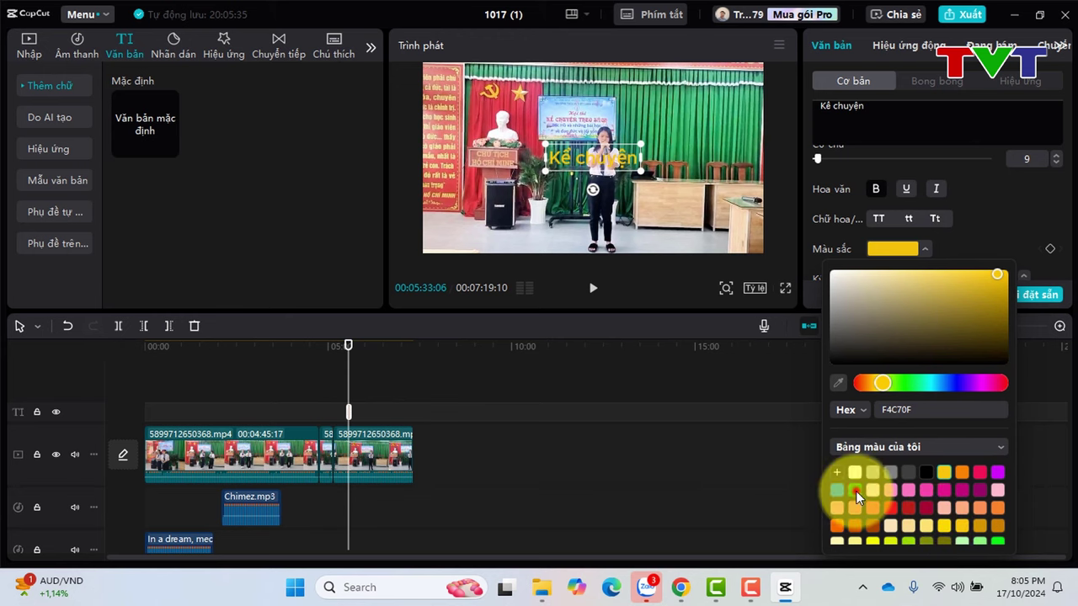
{"action": "left_click", "coordinate": [855, 490]}
{"action": "scroll", "coordinate": [918, 479], "scroll_direction": "down", "scroll_amount": 1}
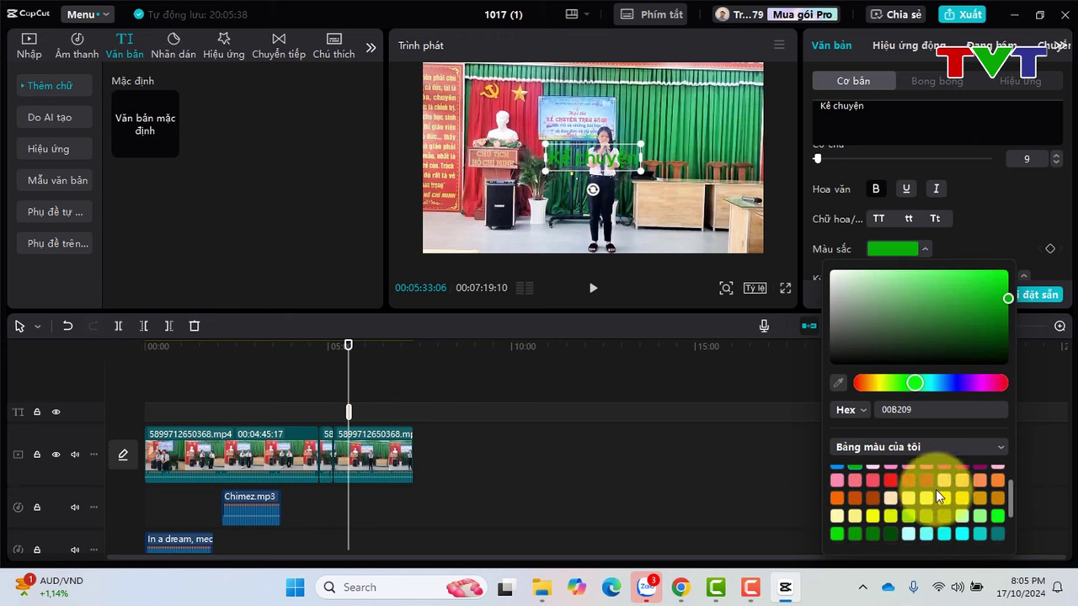
{"action": "left_click", "coordinate": [890, 479]}
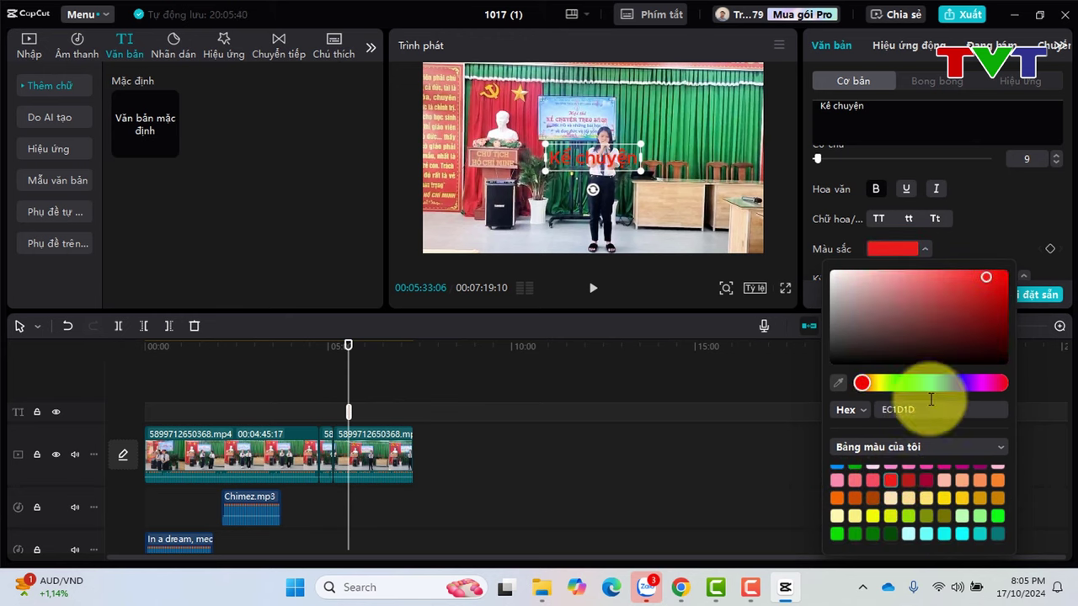
{"action": "left_click", "coordinate": [886, 205]}
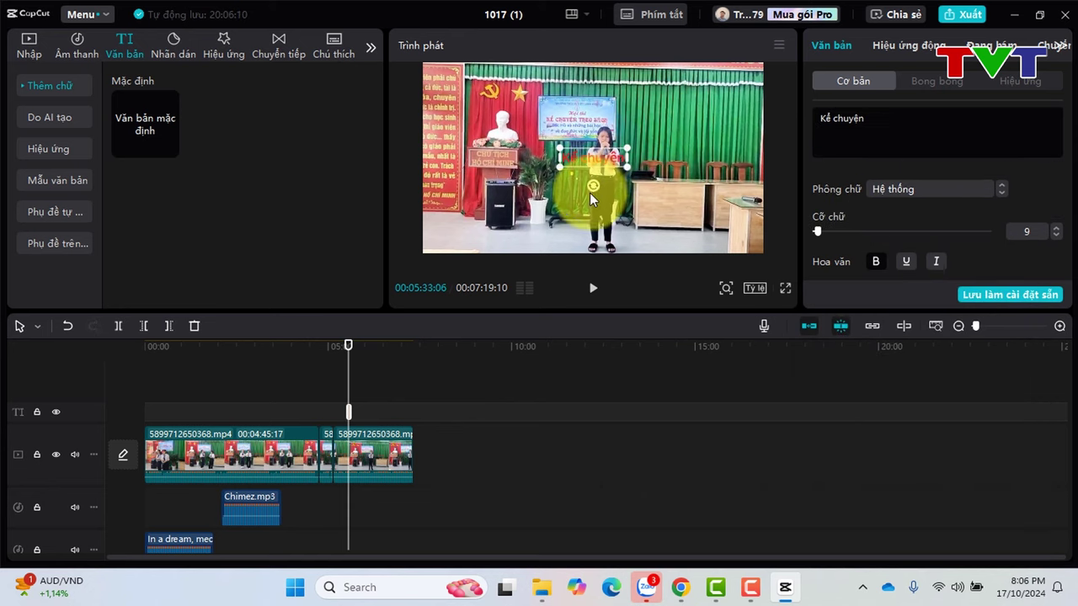
Try the title's rotation handle in the preview and extend the wording to "Kể chuyện về Bác".
{"action": "left_click_drag", "start_coordinate": [592, 186], "coordinate": [626, 211]}
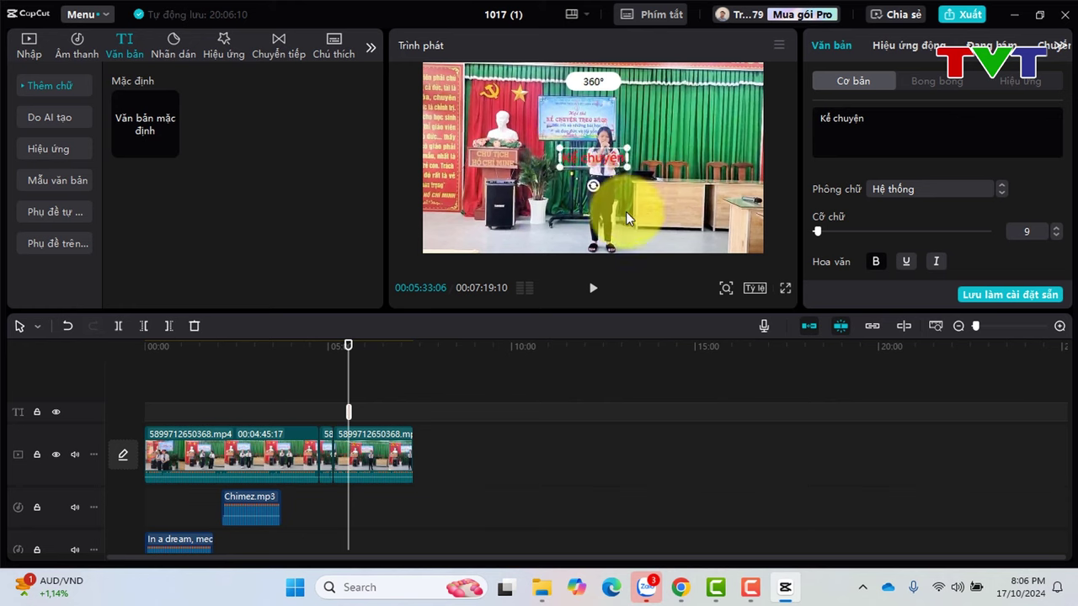
{"action": "left_click", "coordinate": [898, 114]}
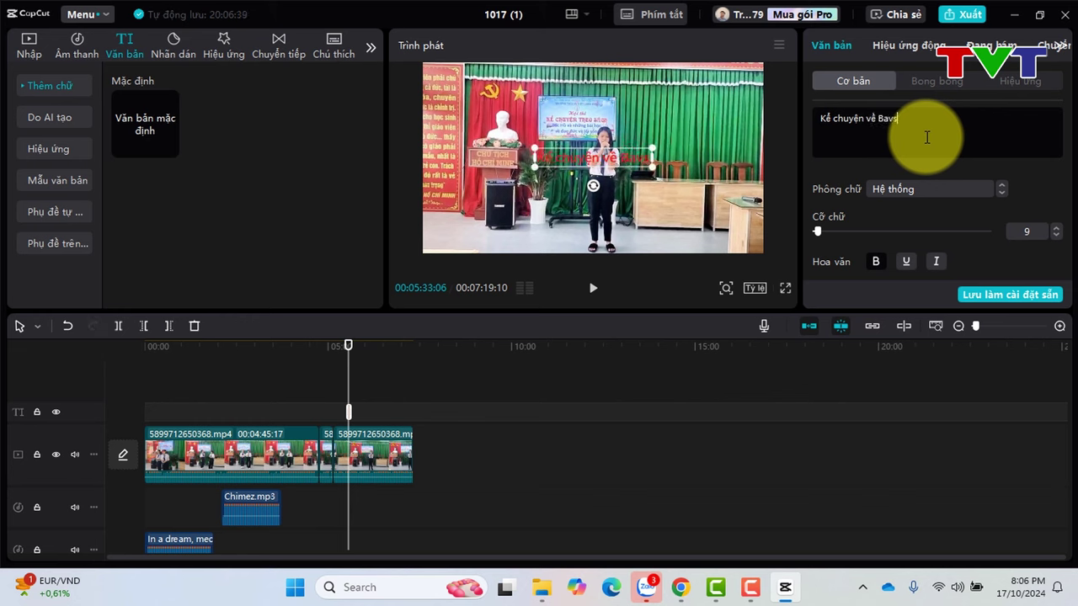
{"action": "key", "text": "BackSpace"}
{"action": "key", "text": "BackSpace"}
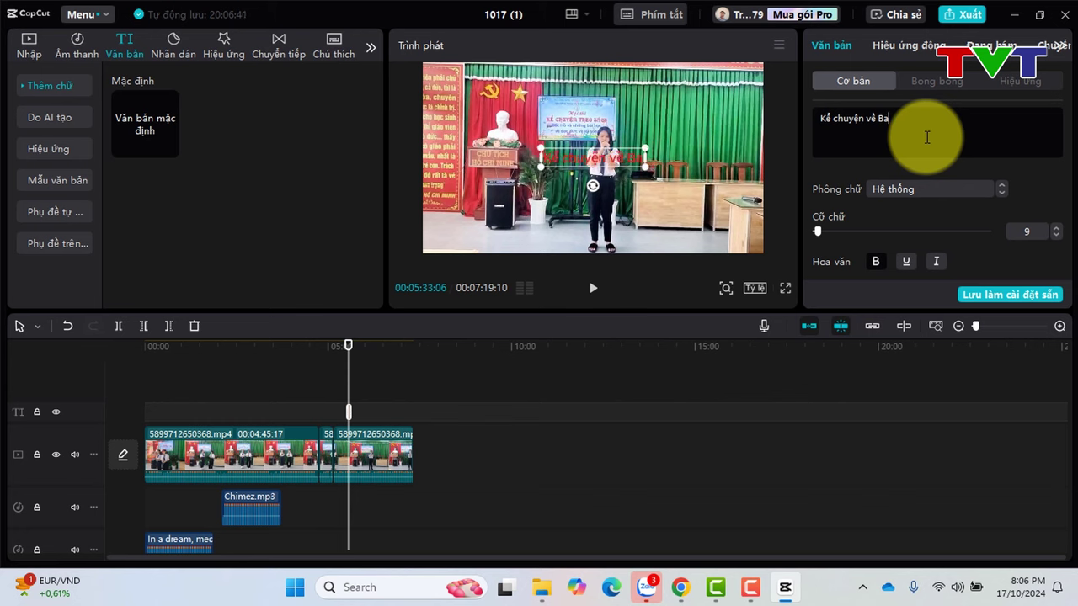
Apply the red text effect with a white outline to the title and move it to the lower centre of the video frame.
{"action": "left_click", "coordinate": [956, 80]}
{"action": "left_click", "coordinate": [1020, 81]}
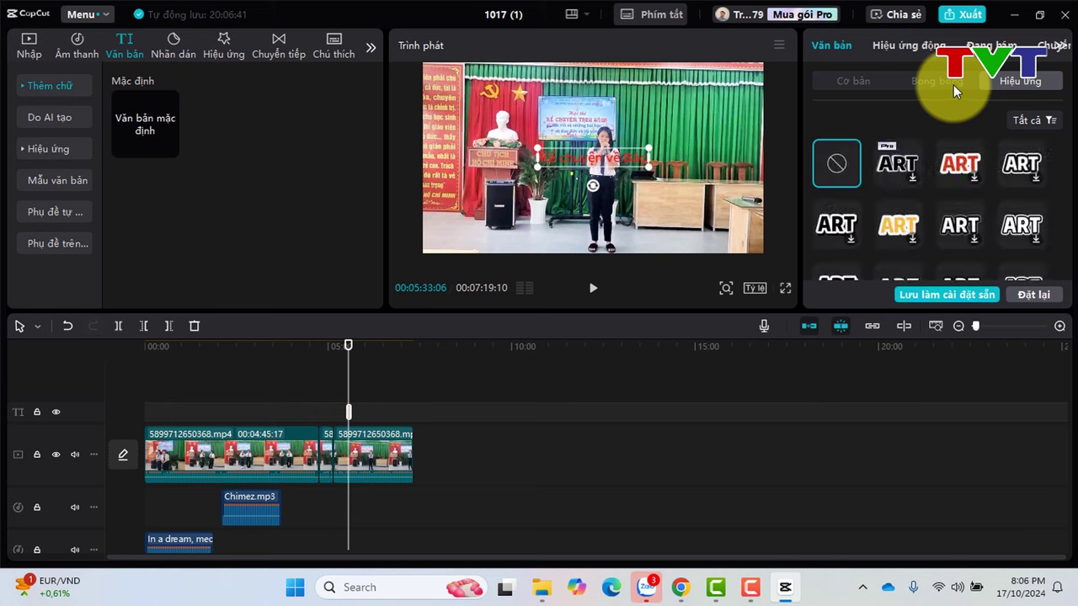
{"action": "left_click", "coordinate": [962, 166]}
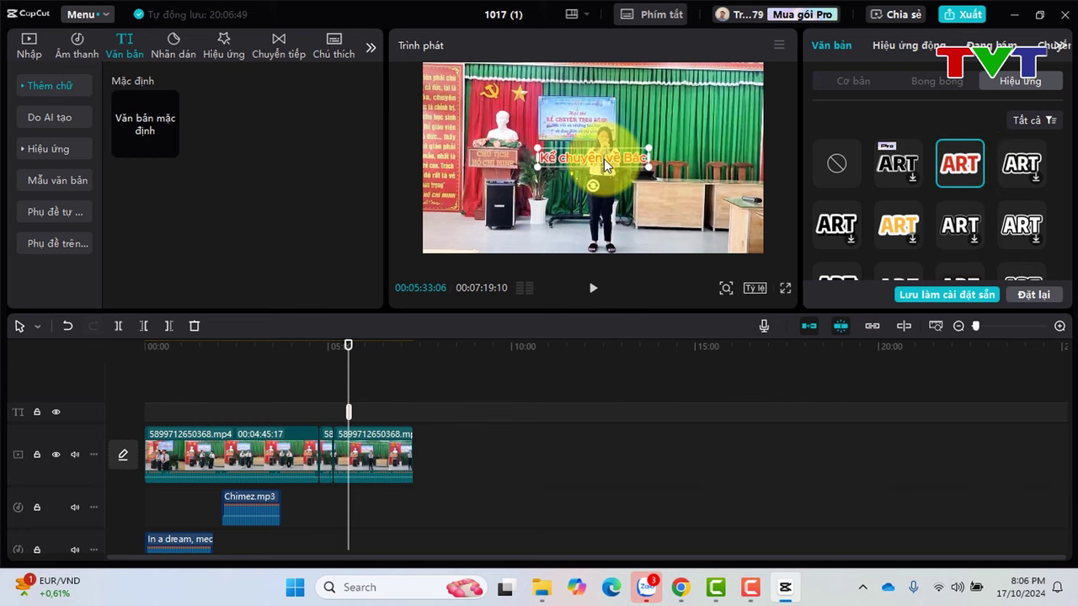
{"action": "left_click", "coordinate": [853, 81]}
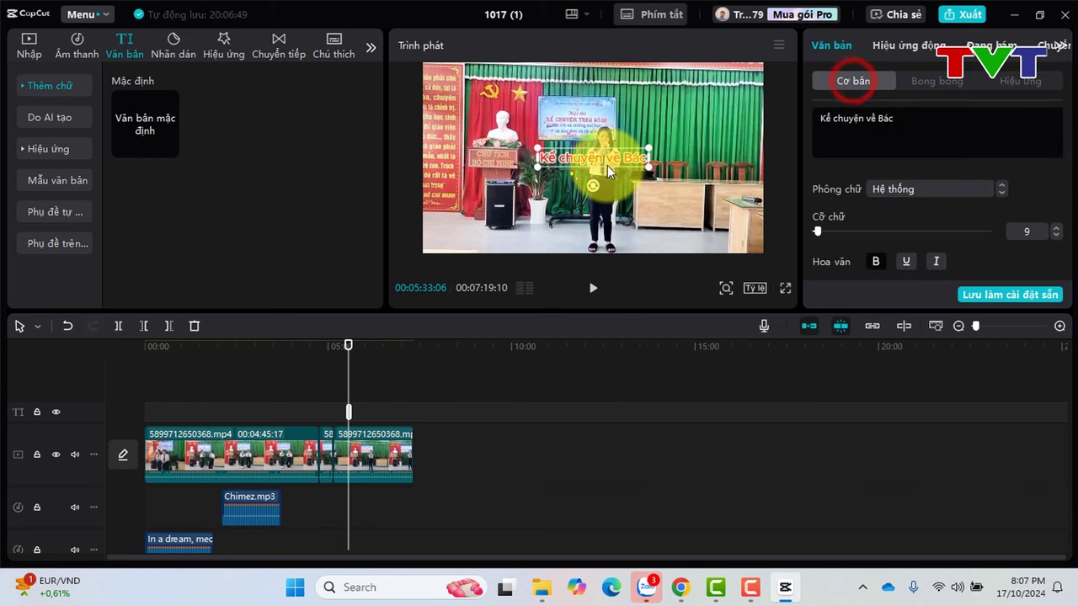
{"action": "left_click_drag", "start_coordinate": [604, 158], "coordinate": [607, 239]}
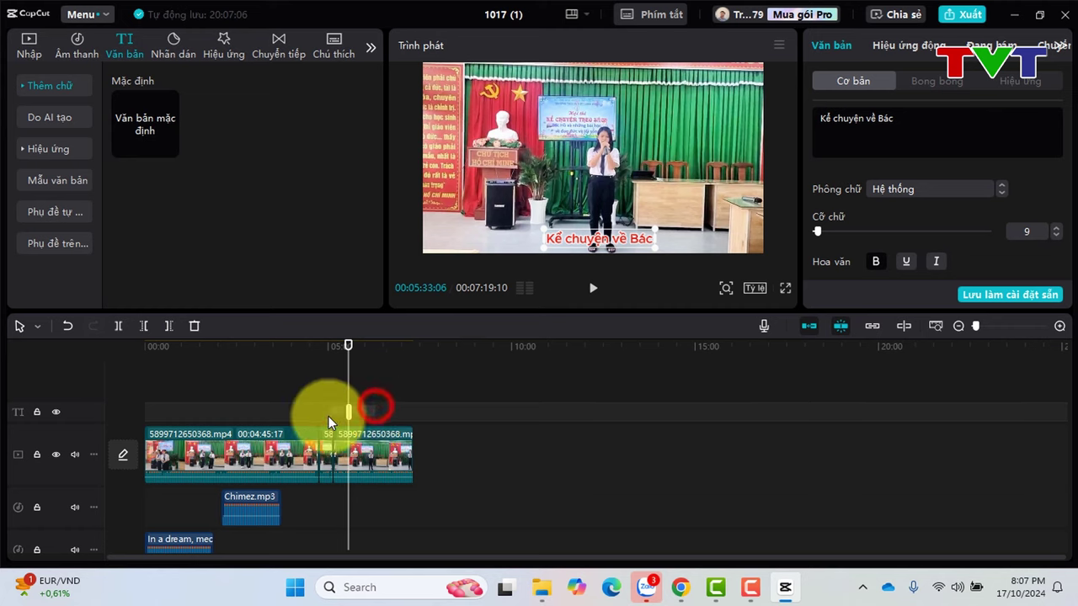
Lengthen the title clip slightly, move it to the start of the timeline, and check it in the preview.
{"action": "scroll", "coordinate": [364, 394], "scroll_direction": "up", "scroll_amount": 1}
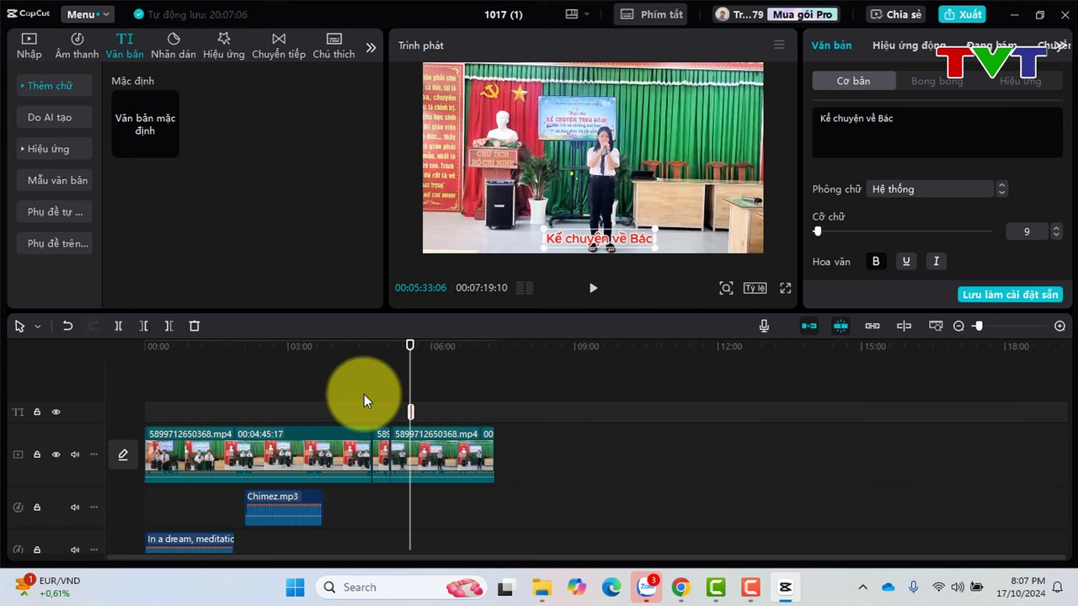
{"action": "scroll", "coordinate": [363, 394], "scroll_direction": "up", "scroll_amount": 2}
{"action": "left_click_drag", "start_coordinate": [505, 409], "coordinate": [512, 411]}
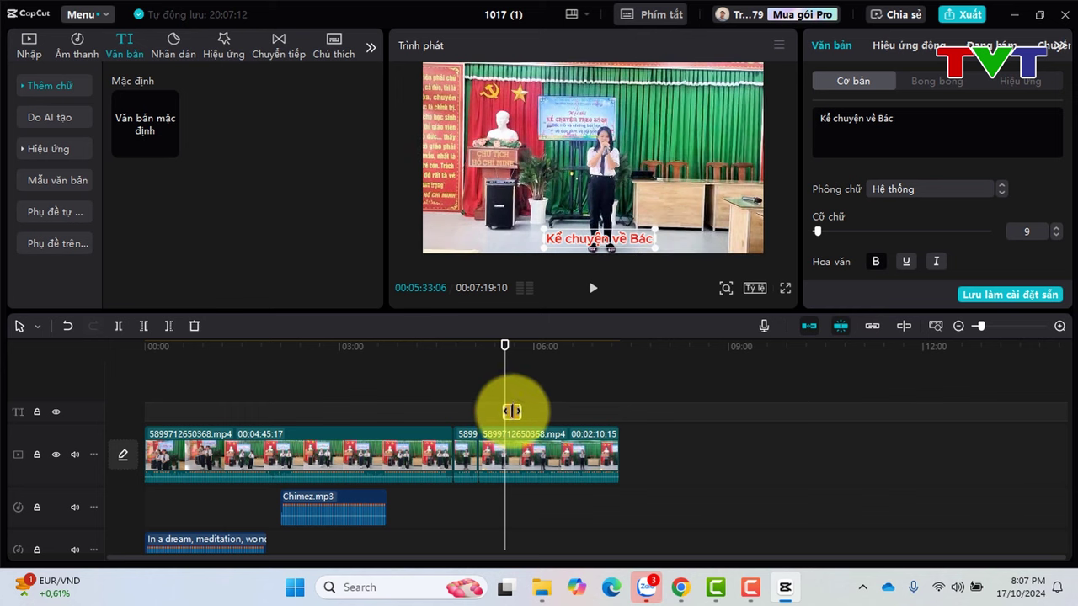
{"action": "left_click_drag", "start_coordinate": [512, 411], "coordinate": [151, 411]}
{"action": "left_click", "coordinate": [148, 345]}
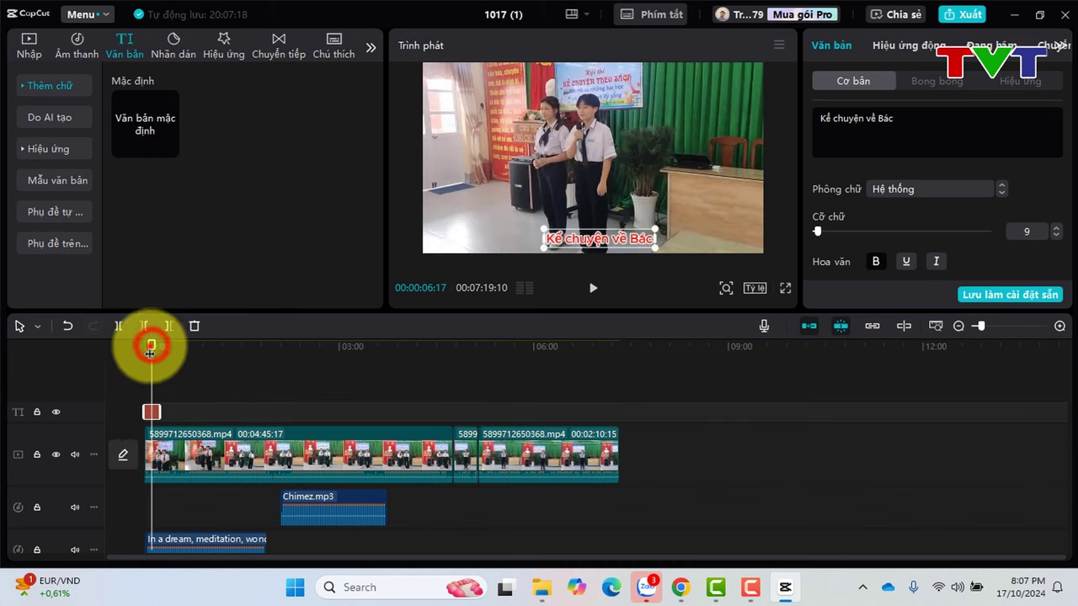
{"action": "left_click", "coordinate": [151, 412]}
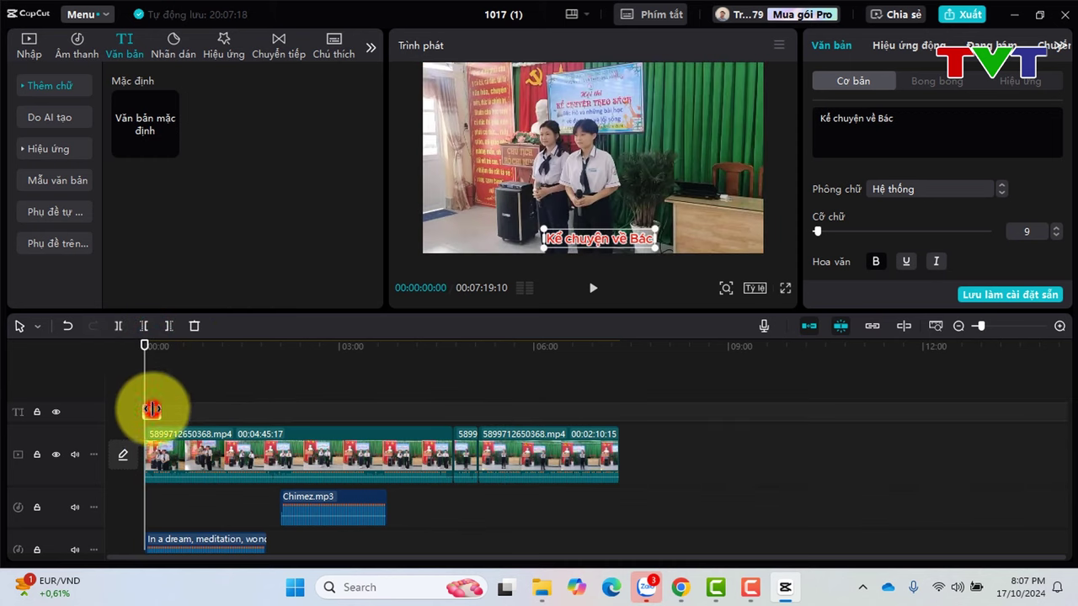
Delete the "In a dream, meditation" audio clip and move Chimez.mp3 to start at about 00:10 on the timeline.
{"action": "left_click", "coordinate": [242, 497]}
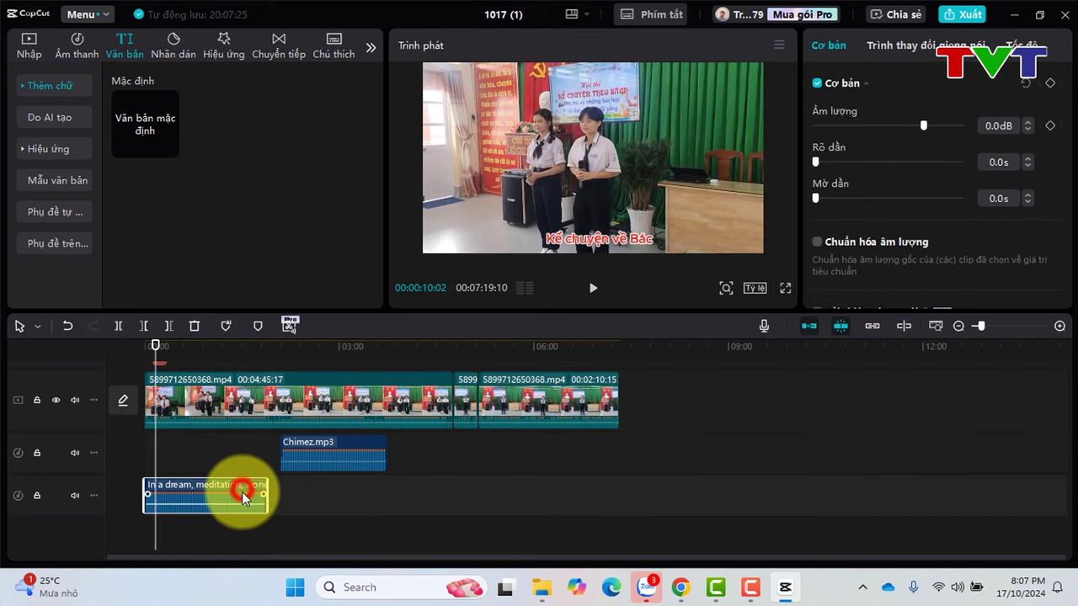
{"action": "key", "text": "Delete"}
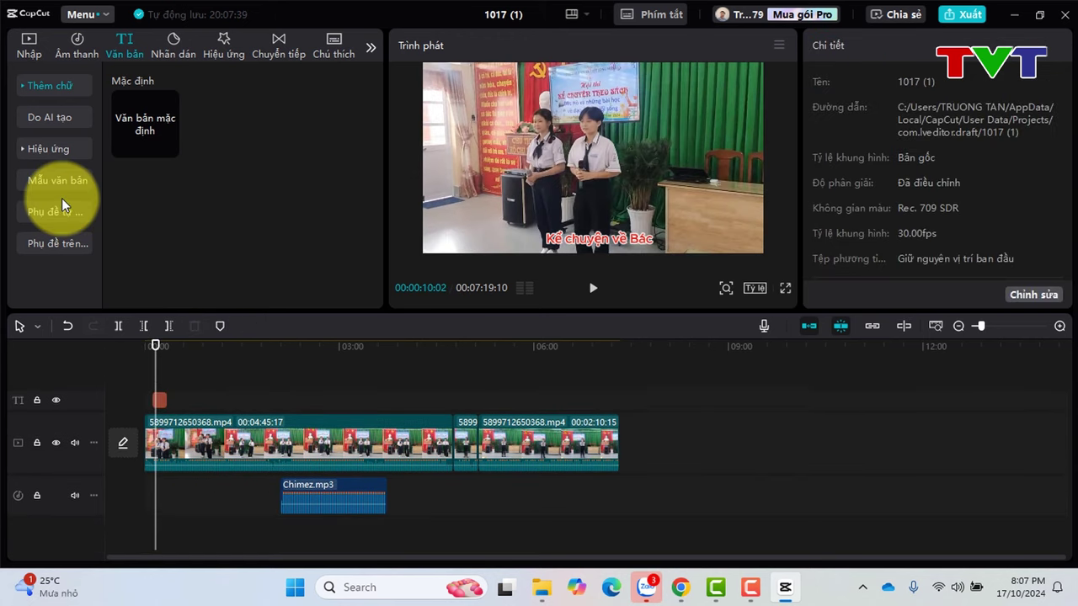
{"action": "left_click_drag", "start_coordinate": [313, 484], "coordinate": [202, 489]}
{"action": "left_click", "coordinate": [333, 444]}
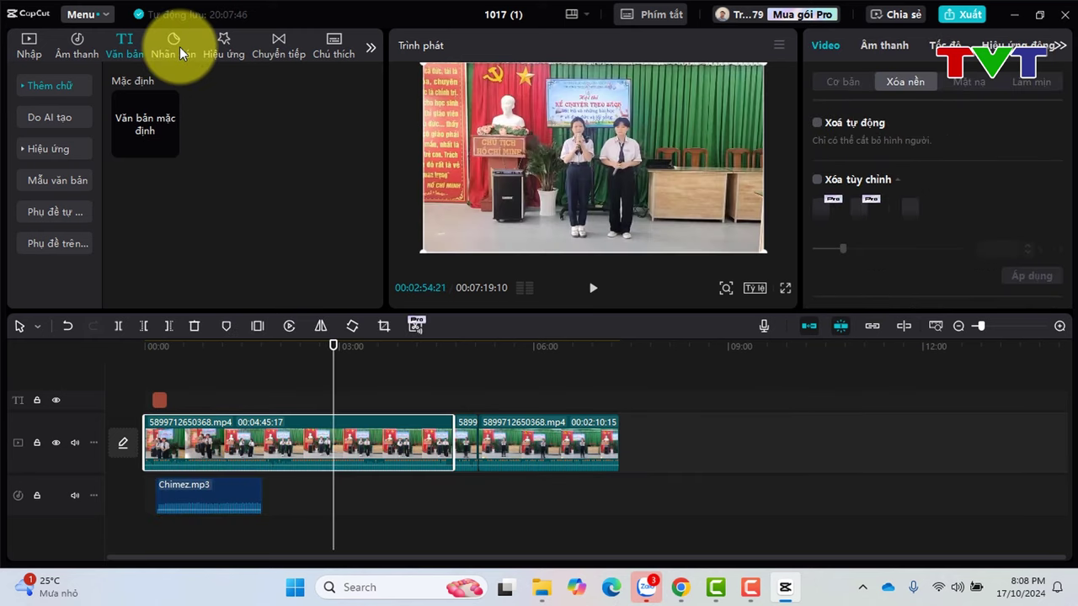
Browse the sticker categories and add the red SUBSCRIBE sticker from Nhấn mạnh to the timeline at about 2:01.
{"action": "left_click", "coordinate": [178, 47]}
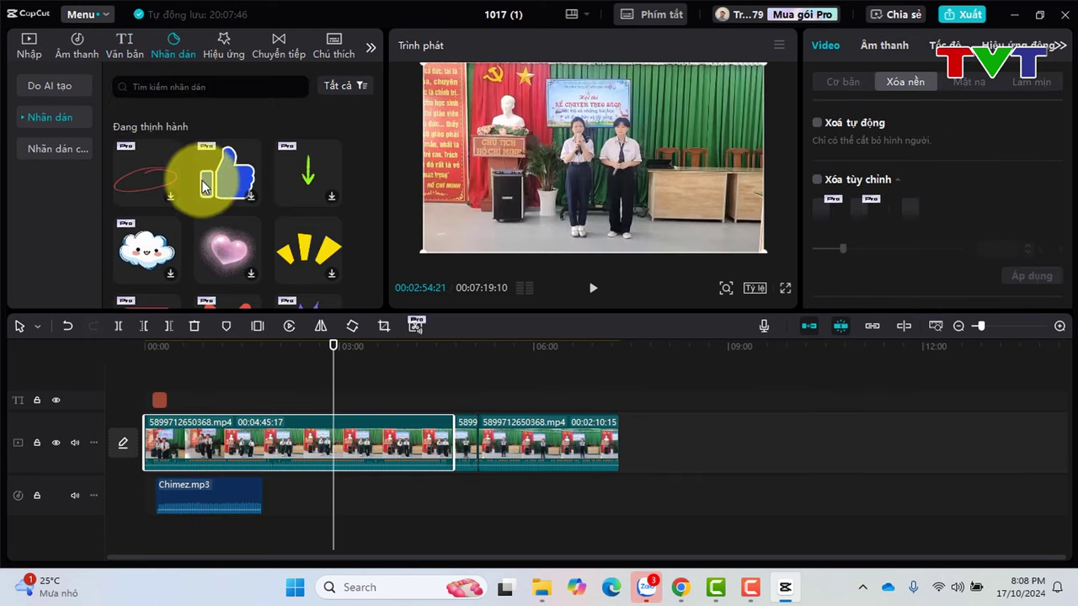
{"action": "scroll", "coordinate": [214, 180], "scroll_direction": "up", "scroll_amount": 3}
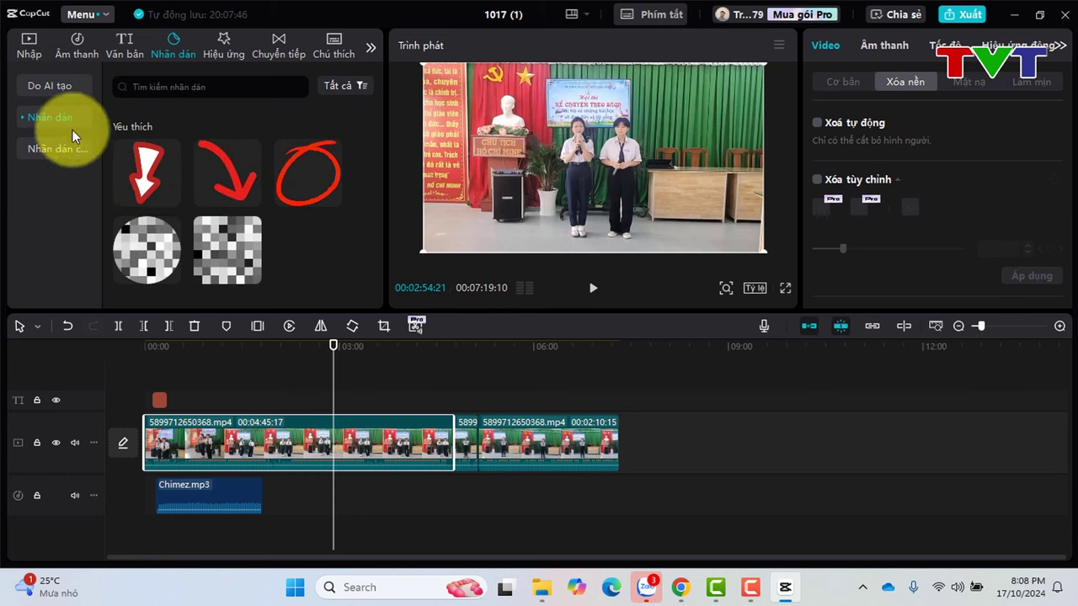
{"action": "left_click", "coordinate": [24, 118]}
{"action": "left_click", "coordinate": [52, 178]}
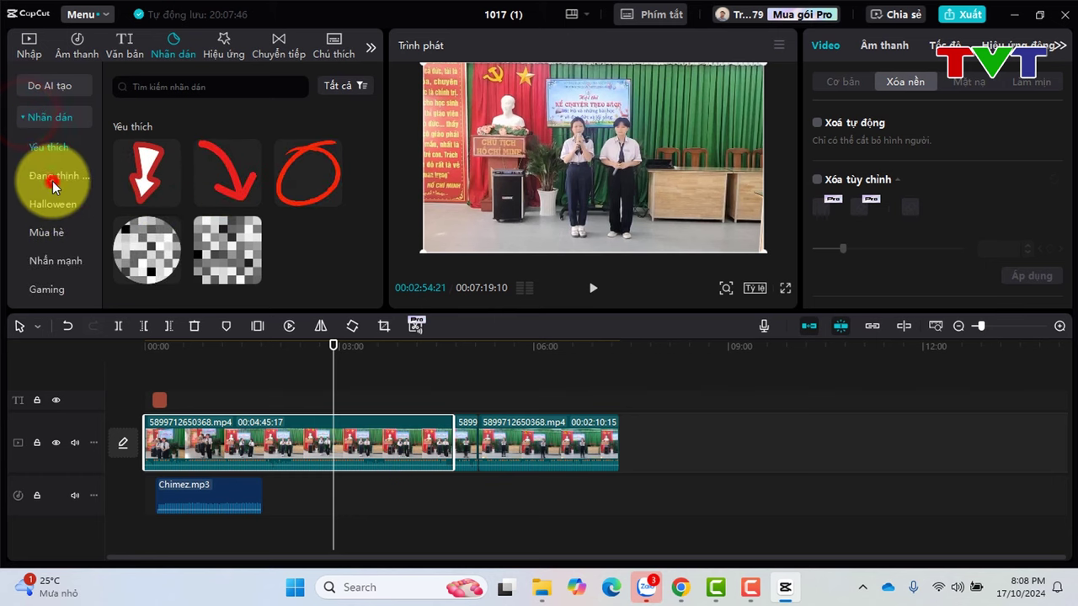
{"action": "scroll", "coordinate": [178, 209], "scroll_direction": "down", "scroll_amount": 2}
{"action": "scroll", "coordinate": [179, 210], "scroll_direction": "down", "scroll_amount": 1}
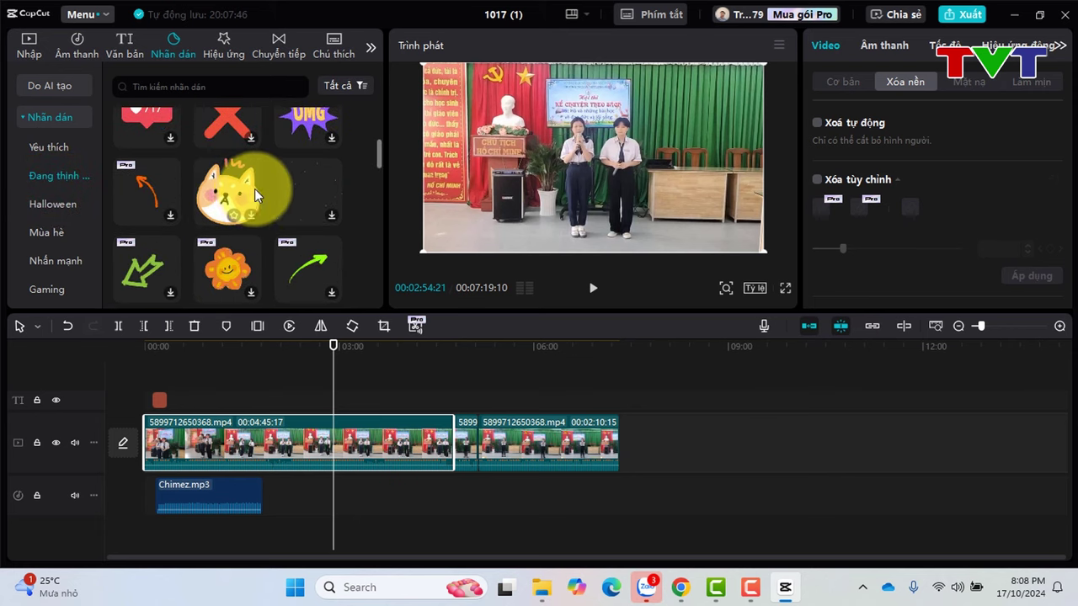
{"action": "scroll", "coordinate": [240, 207], "scroll_direction": "down", "scroll_amount": 1}
{"action": "scroll", "coordinate": [239, 196], "scroll_direction": "down", "scroll_amount": 2}
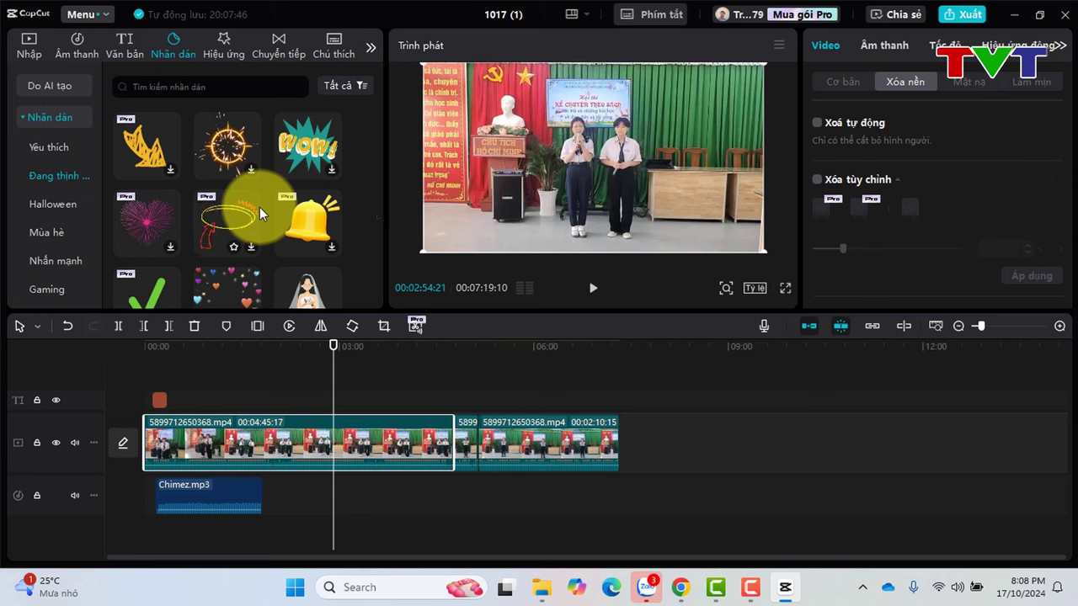
{"action": "scroll", "coordinate": [260, 207], "scroll_direction": "down", "scroll_amount": 10}
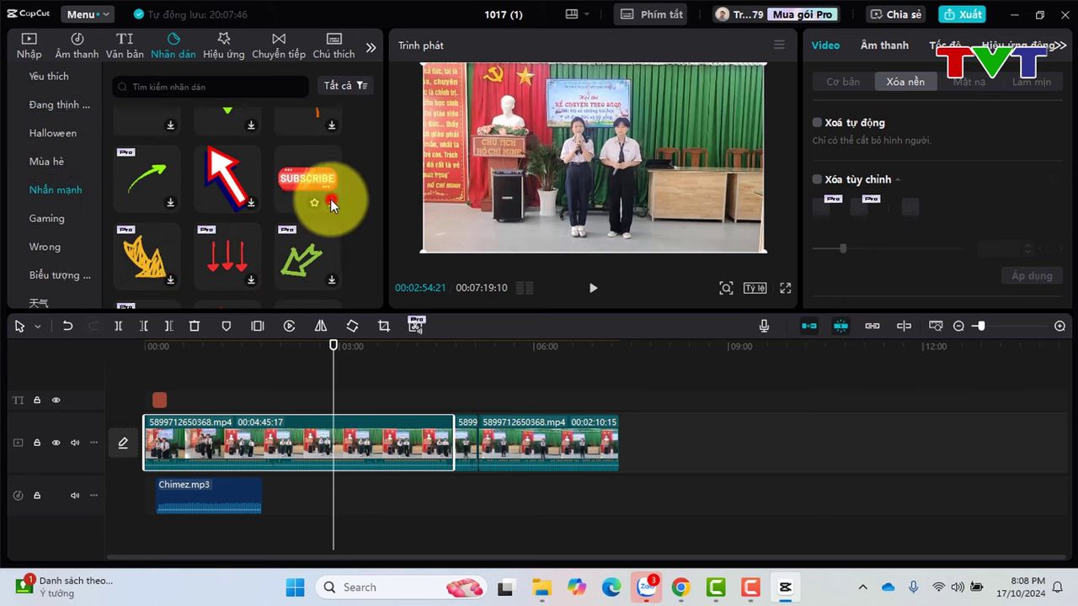
{"action": "left_click", "coordinate": [330, 203]}
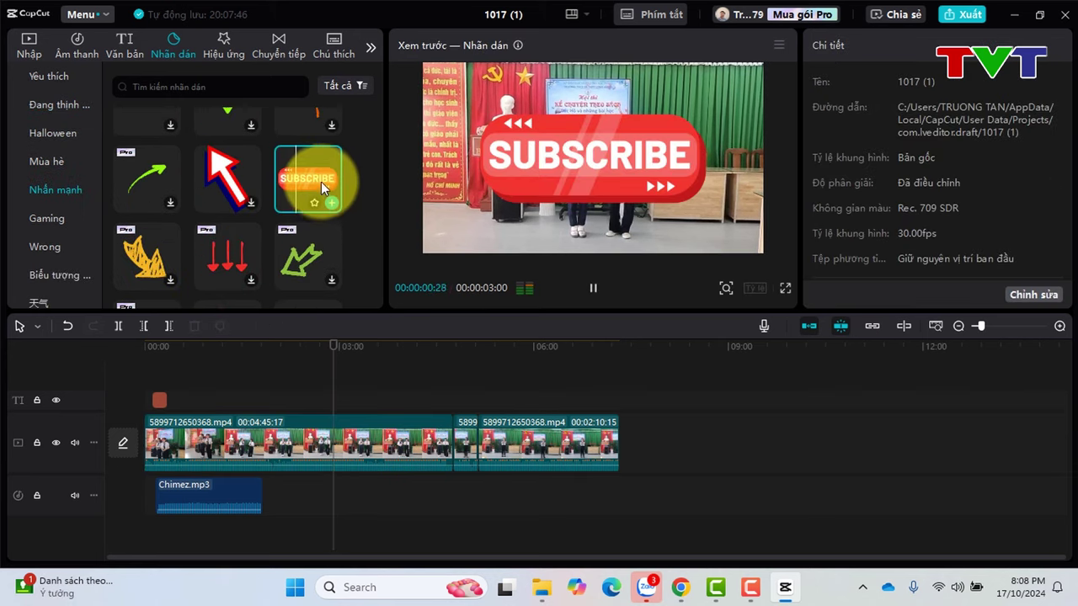
{"action": "left_click_drag", "start_coordinate": [312, 175], "coordinate": [277, 401]}
{"action": "left_click", "coordinate": [274, 353]}
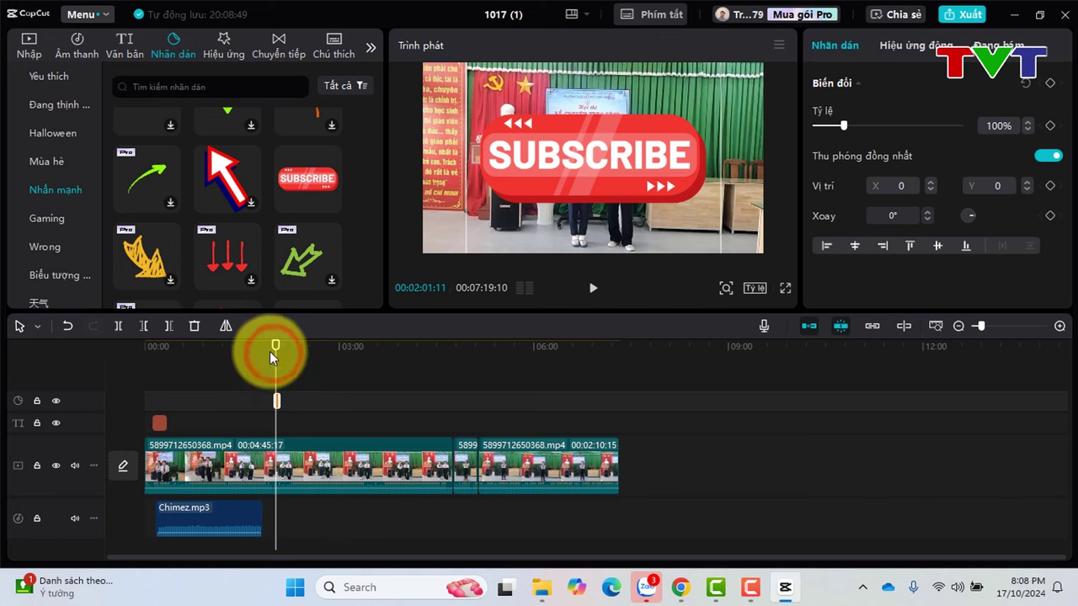
Shrink the SUBSCRIBE sticker to 24% and place it at the bottom centre of the video frame, at Y -837.
{"action": "left_click_drag", "start_coordinate": [609, 154], "coordinate": [612, 204]}
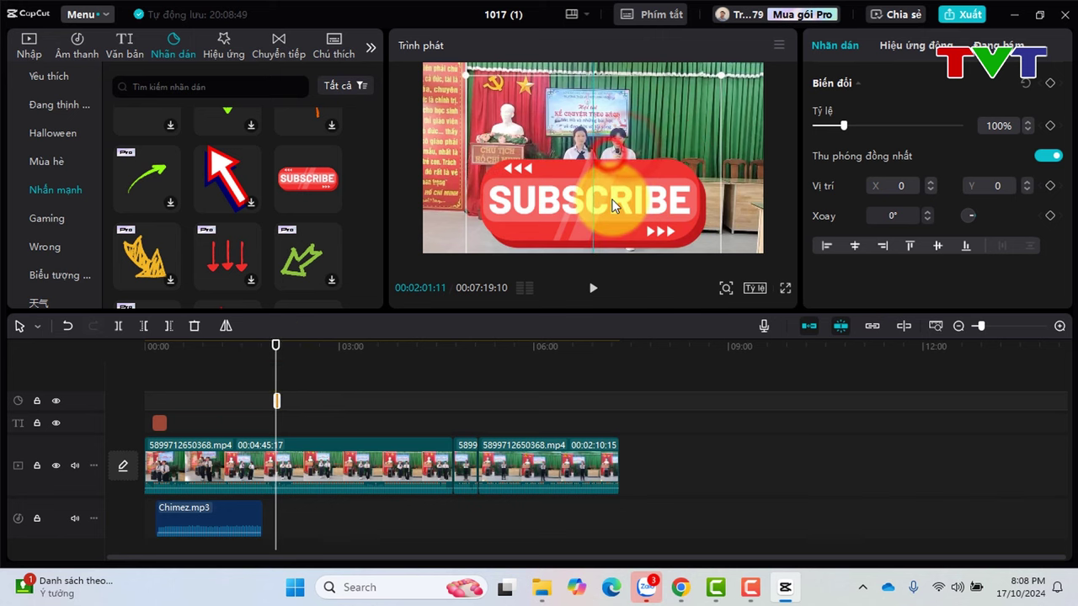
{"action": "left_click_drag", "start_coordinate": [722, 74], "coordinate": [596, 232]}
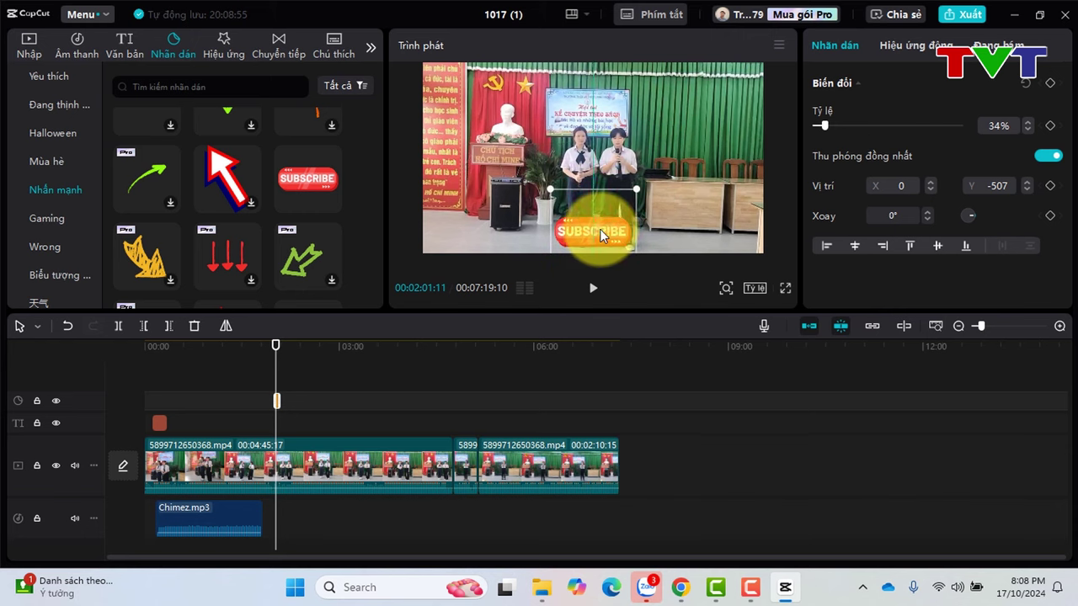
{"action": "left_click", "coordinate": [354, 352]}
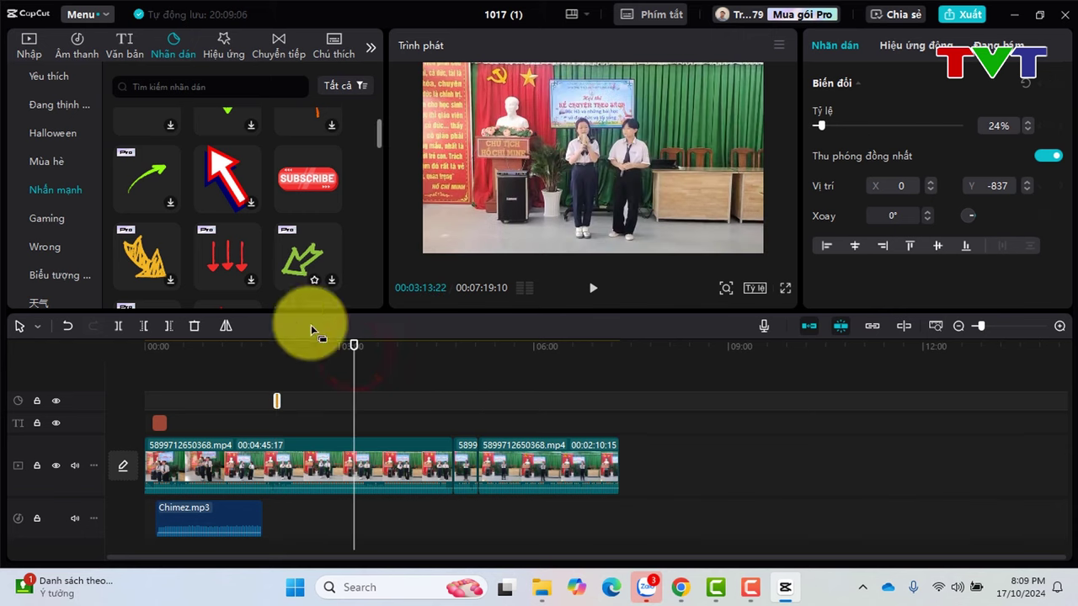
Browse the video effects and add the Chóng mặt effect near the end of the first video clip, around 4:42.
{"action": "left_click", "coordinate": [217, 44]}
{"action": "scroll", "coordinate": [208, 194], "scroll_direction": "down", "scroll_amount": 2}
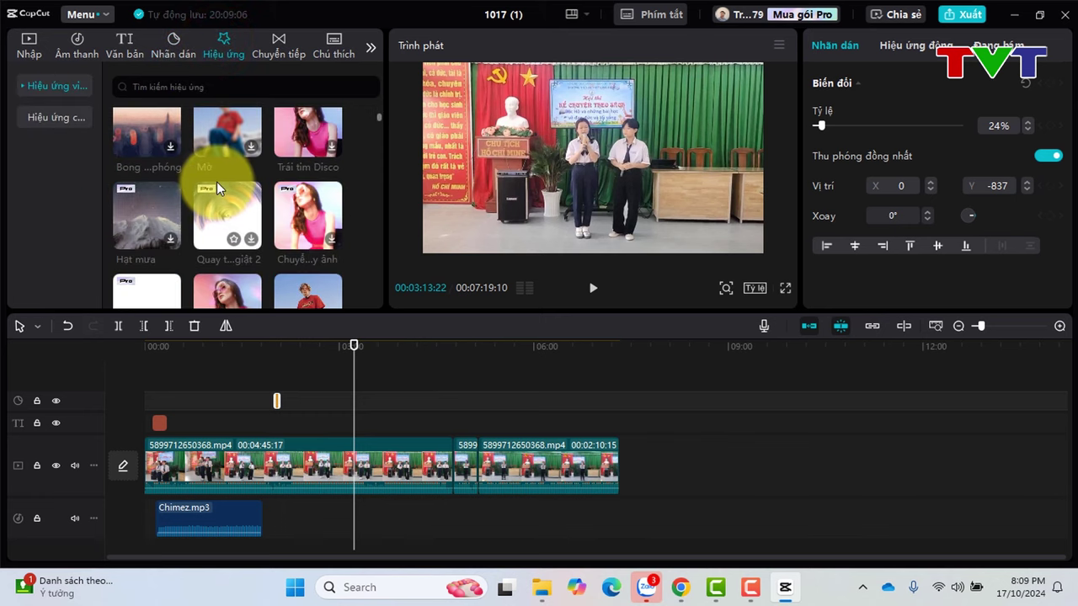
{"action": "scroll", "coordinate": [216, 181], "scroll_direction": "down", "scroll_amount": 4}
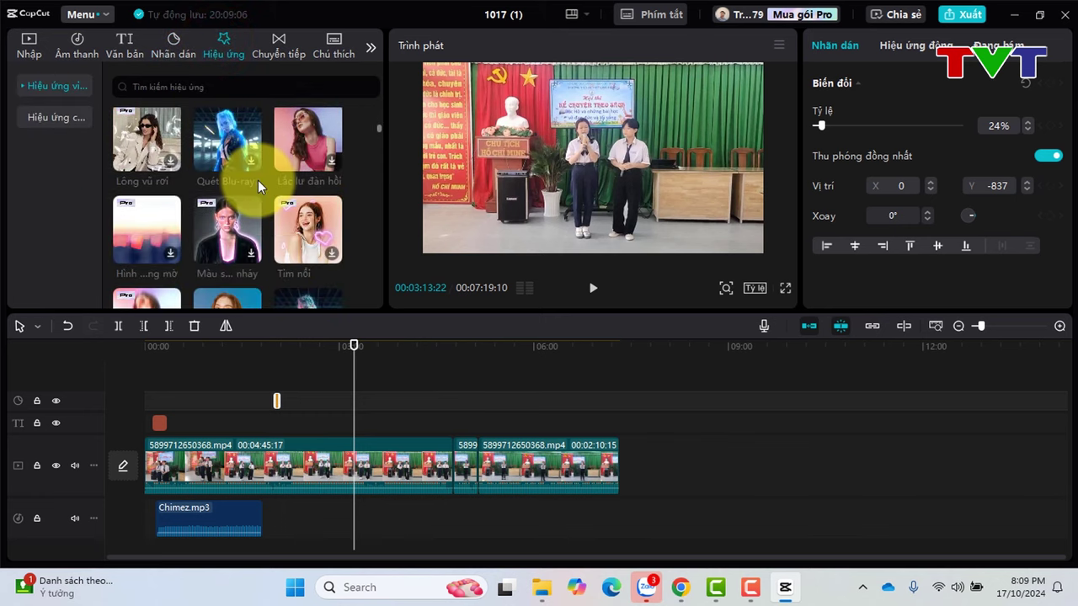
{"action": "scroll", "coordinate": [260, 179], "scroll_direction": "down", "scroll_amount": 2}
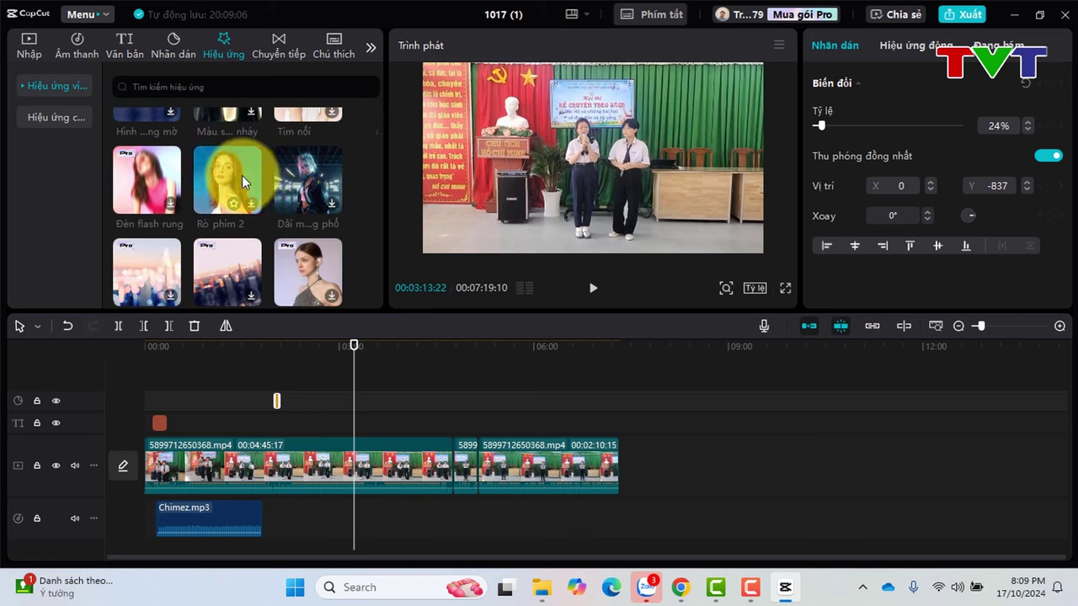
{"action": "scroll", "coordinate": [243, 180], "scroll_direction": "down", "scroll_amount": 3}
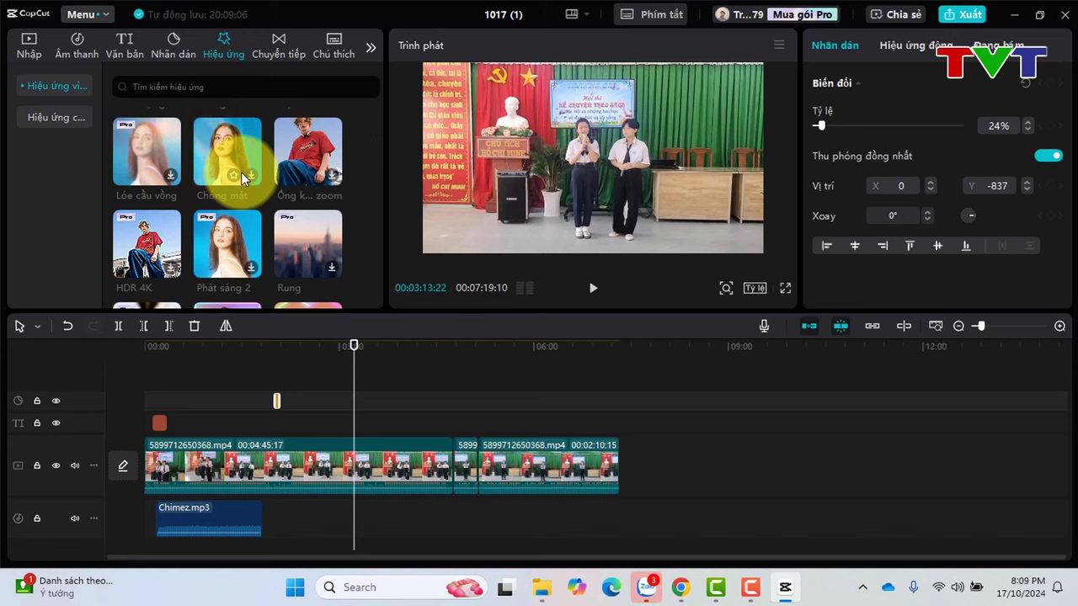
{"action": "left_click", "coordinate": [464, 346]}
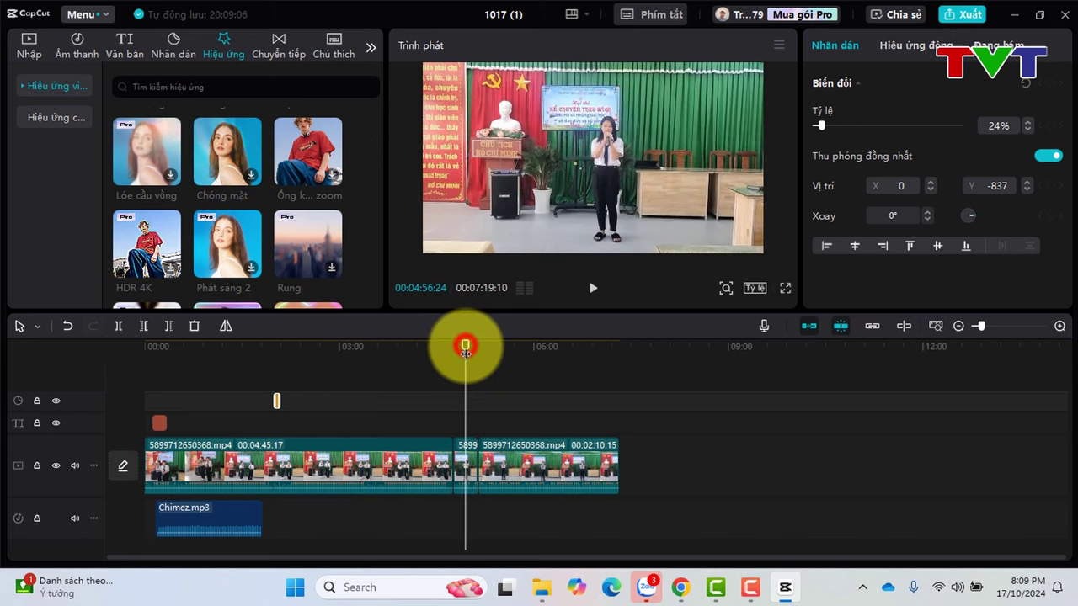
{"action": "left_click", "coordinate": [215, 160]}
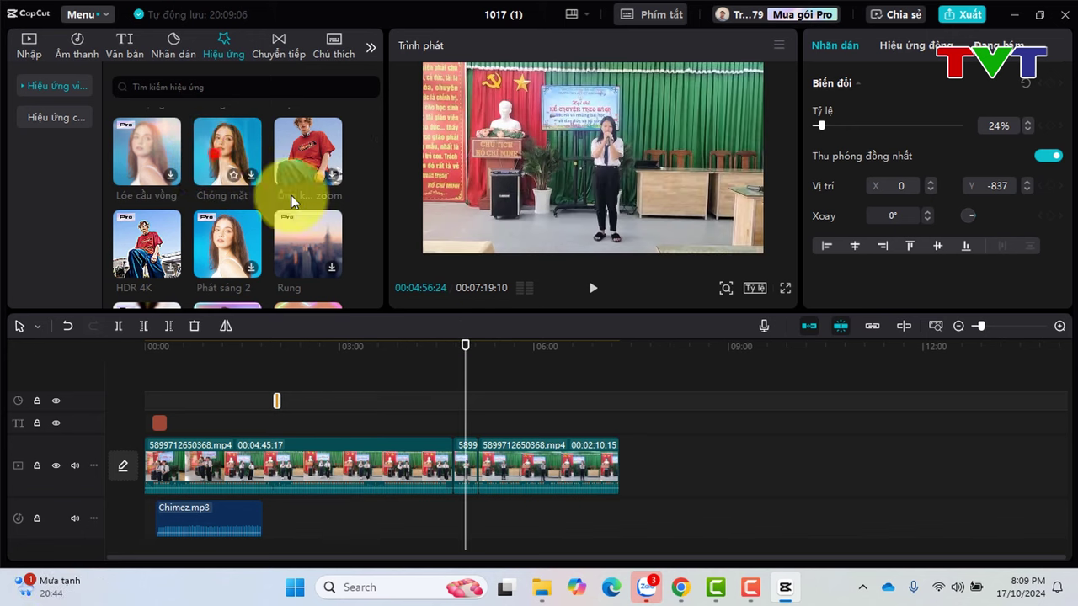
{"action": "left_click", "coordinate": [453, 421]}
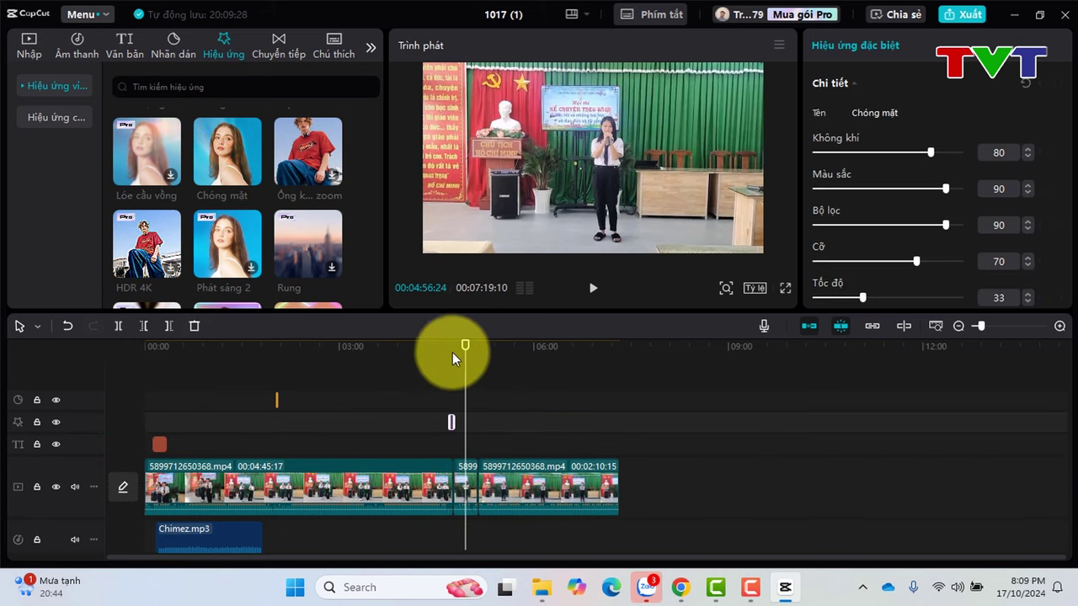
Play the video through the Chóng mặt effect and delete the effect from the timeline.
{"action": "mouse_move", "coordinate": [452, 352]}
{"action": "left_mouse_down"}
{"action": "mouse_move", "coordinate": [440, 345]}
{"action": "mouse_move", "coordinate": [449, 352]}
{"action": "left_mouse_up"}
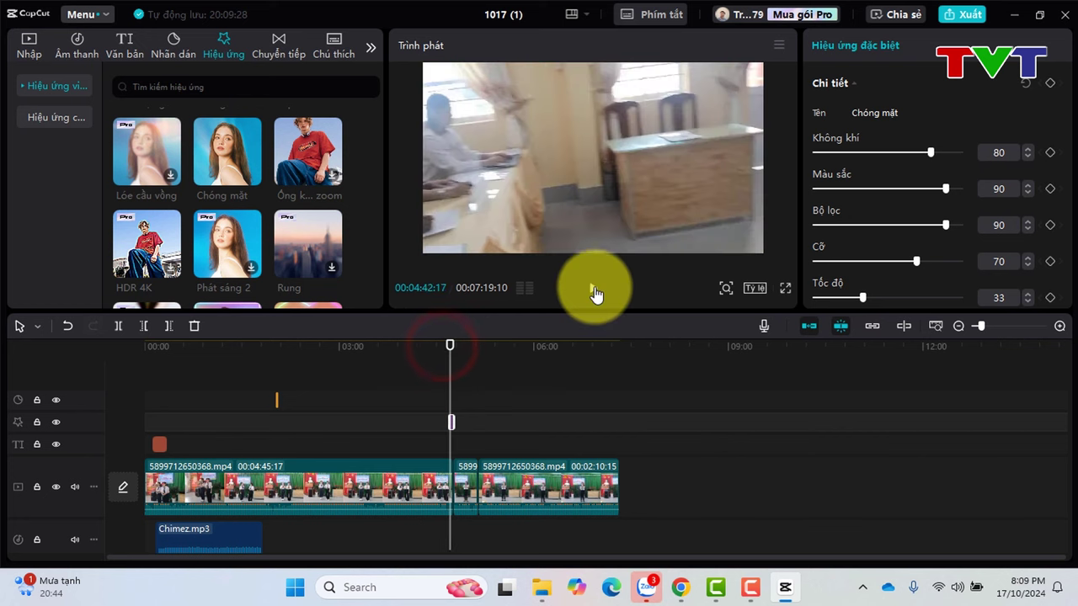
{"action": "left_click", "coordinate": [593, 289]}
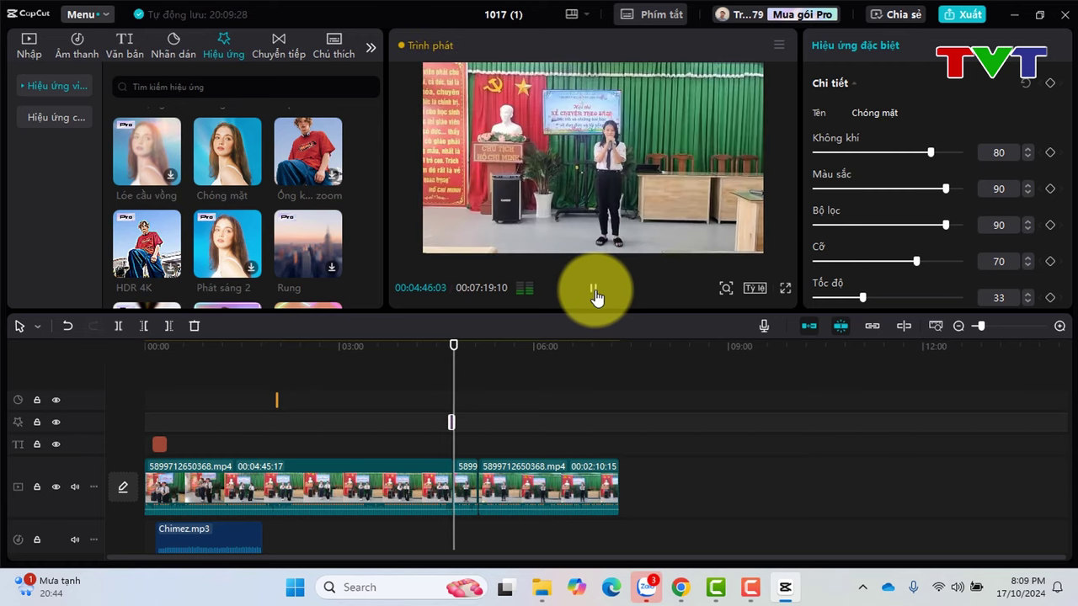
{"action": "left_click", "coordinate": [593, 288]}
{"action": "left_click", "coordinate": [495, 418]}
{"action": "left_click", "coordinate": [444, 419]}
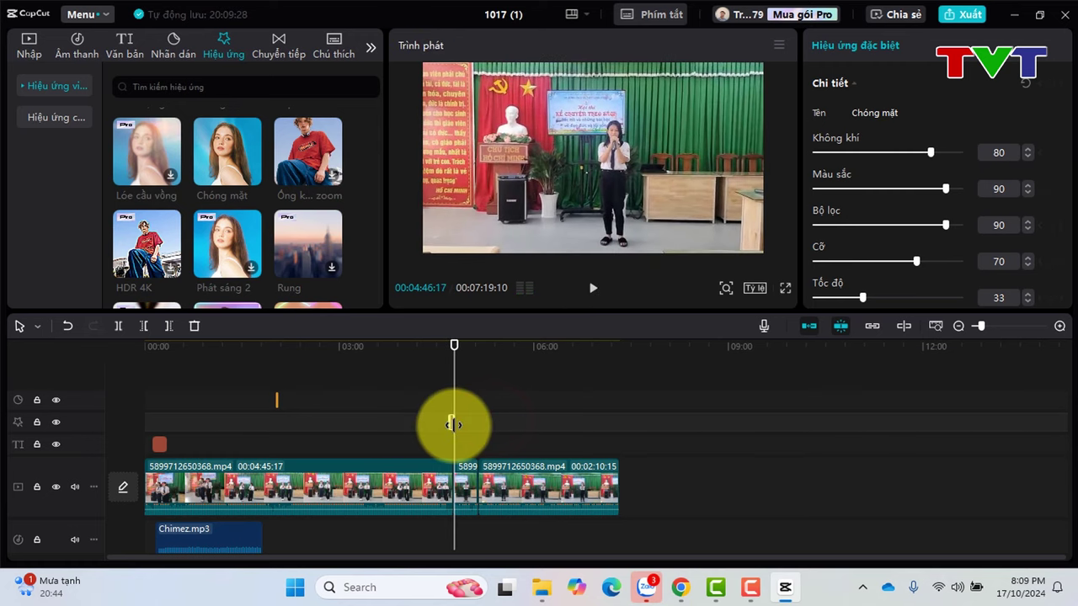
{"action": "key", "text": "Delete"}
Add the Cuộn mở màn effect from the Mở và đóng category at about 4:29, above the first video clip.
{"action": "scroll", "coordinate": [273, 236], "scroll_direction": "up", "scroll_amount": 2}
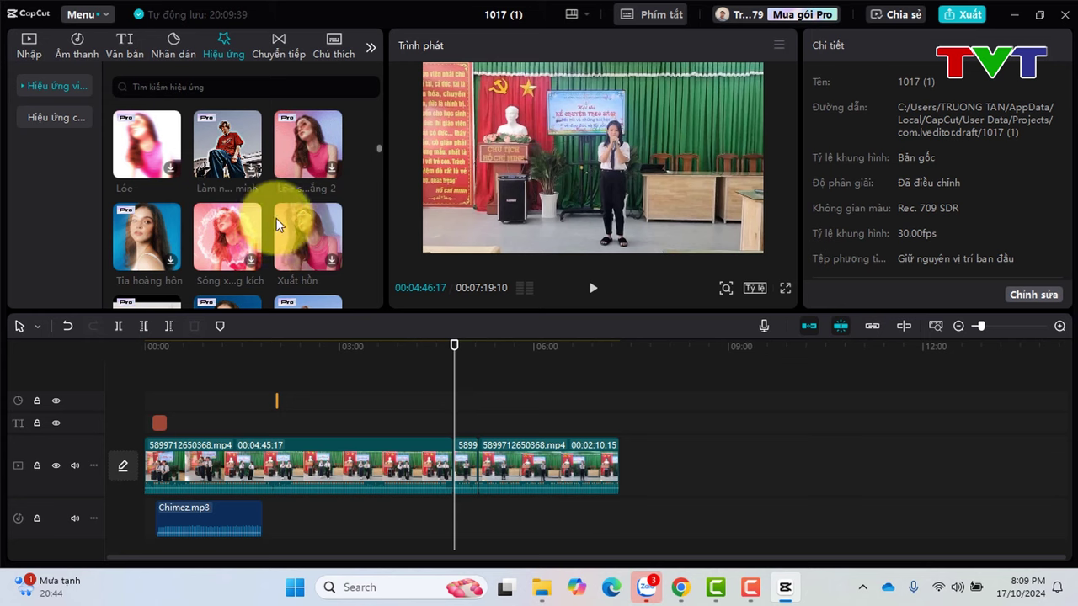
{"action": "scroll", "coordinate": [297, 229], "scroll_direction": "down", "scroll_amount": 5}
{"action": "scroll", "coordinate": [230, 170], "scroll_direction": "down", "scroll_amount": 3}
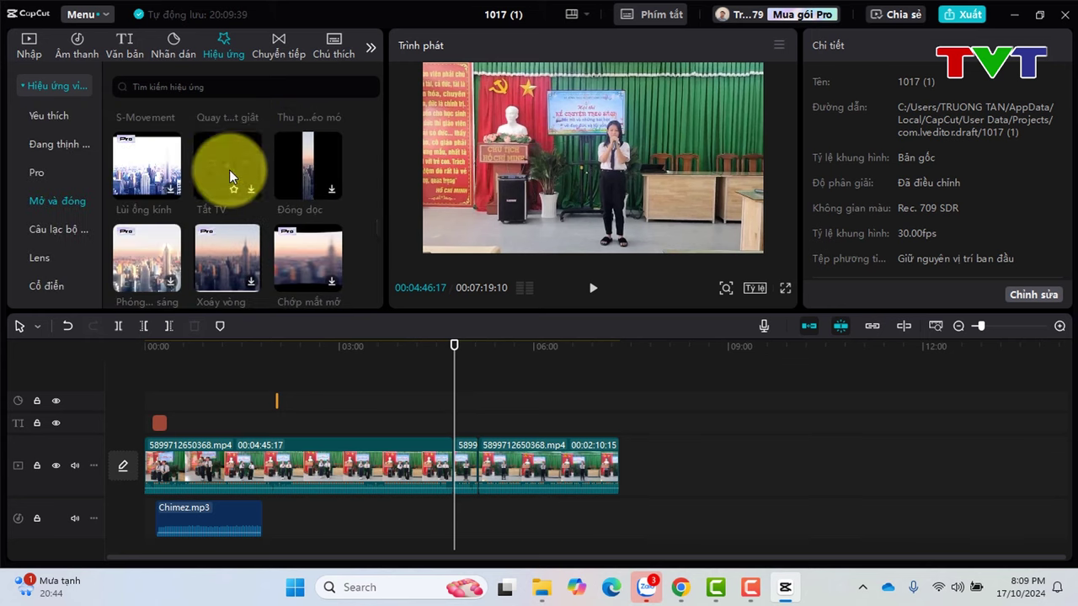
{"action": "scroll", "coordinate": [235, 202], "scroll_direction": "down", "scroll_amount": 3}
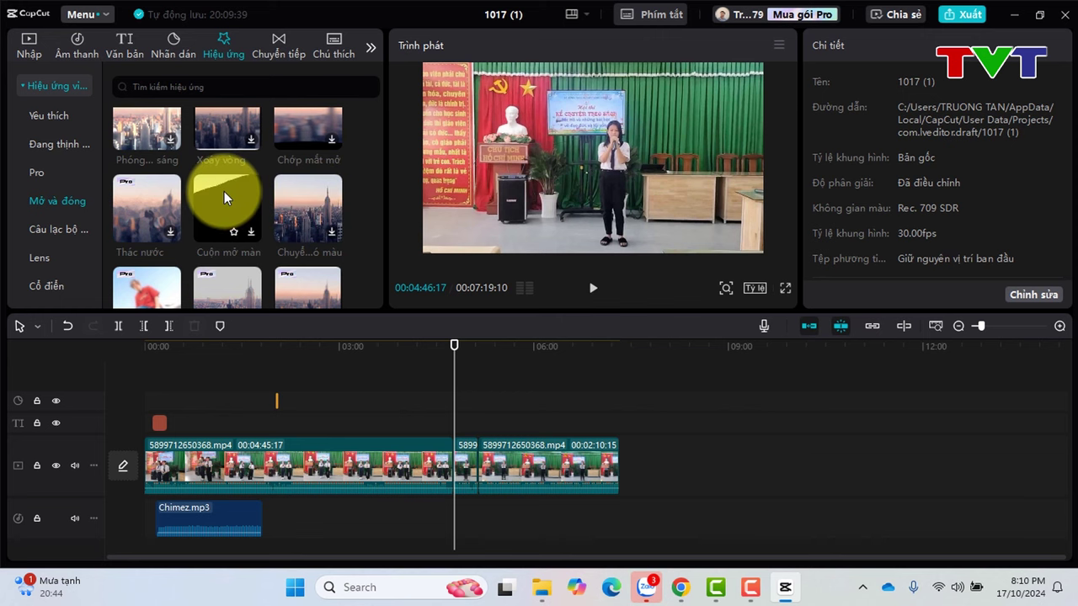
{"action": "left_click_drag", "start_coordinate": [224, 191], "coordinate": [436, 423]}
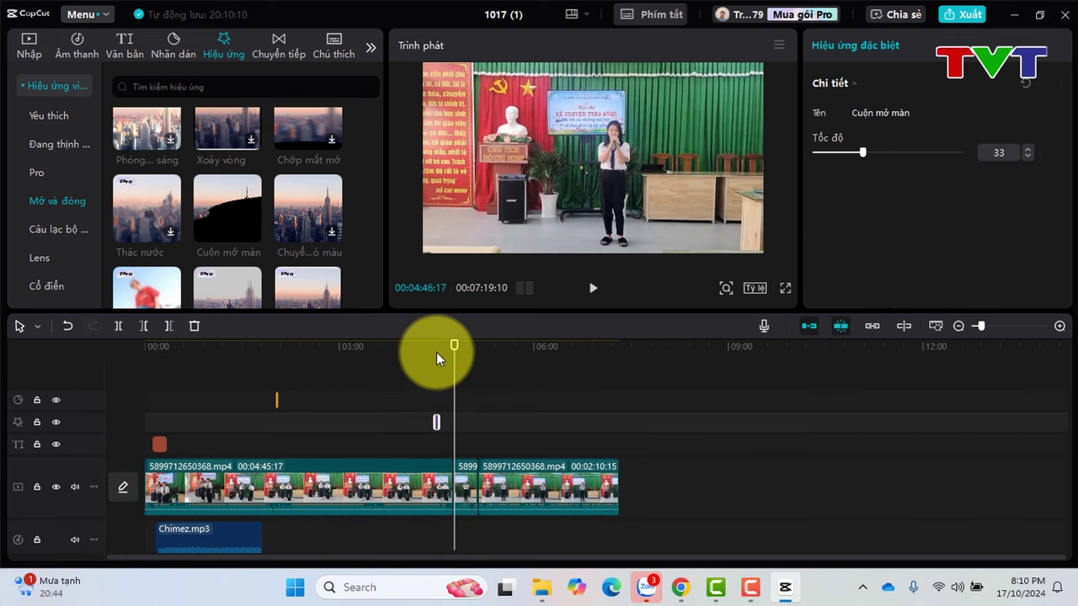
{"action": "left_click", "coordinate": [435, 349]}
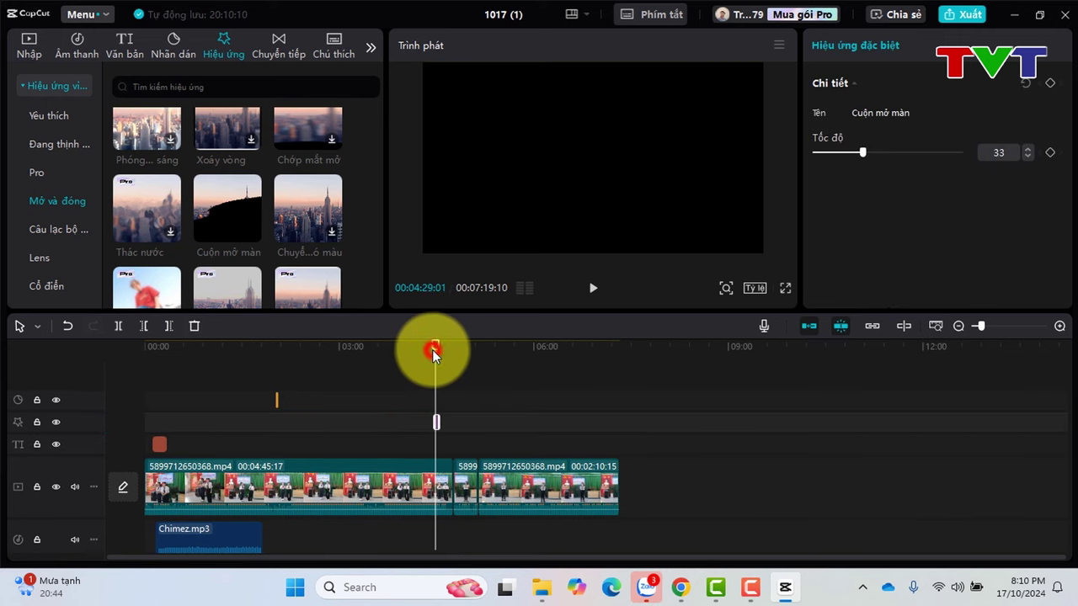
Shift the Cuộn mở màn effect slightly later on its track, so it starts just after 4:29.
{"action": "left_click", "coordinate": [435, 424]}
{"action": "scroll", "coordinate": [436, 420], "scroll_direction": "up", "scroll_amount": 3}
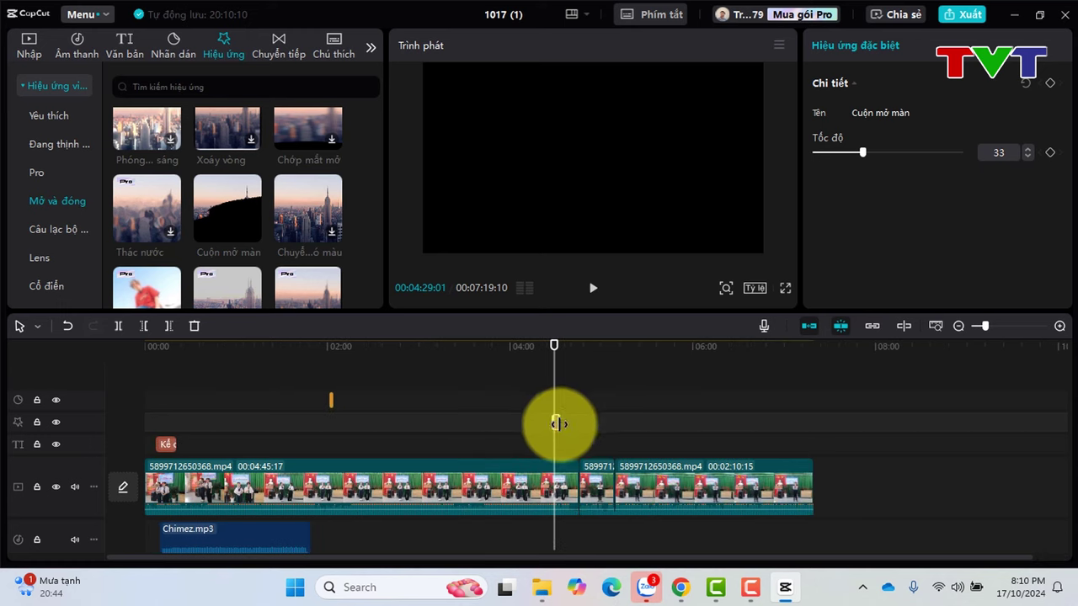
{"action": "scroll", "coordinate": [557, 425], "scroll_direction": "down", "scroll_amount": 2}
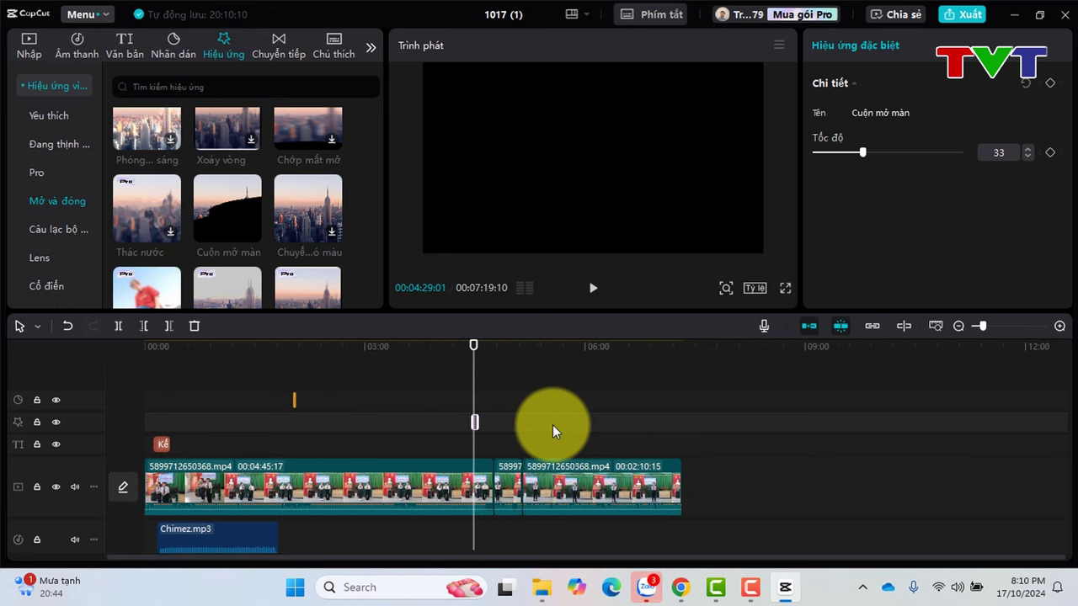
{"action": "scroll", "coordinate": [551, 424], "scroll_direction": "up", "scroll_amount": 2}
{"action": "left_click", "coordinate": [559, 418]}
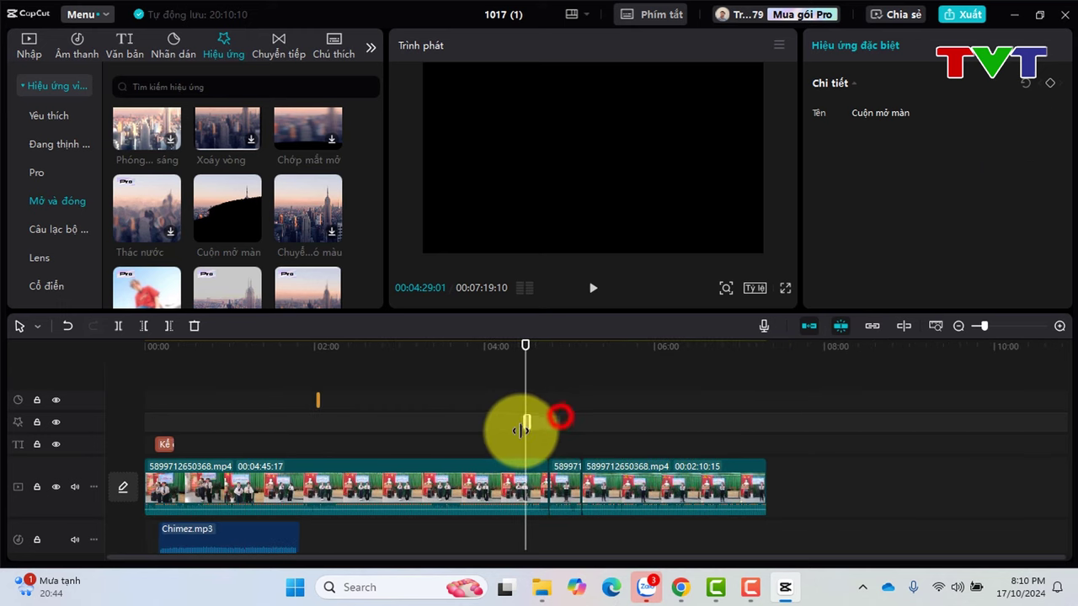
{"action": "scroll", "coordinate": [524, 426], "scroll_direction": "up", "scroll_amount": 1}
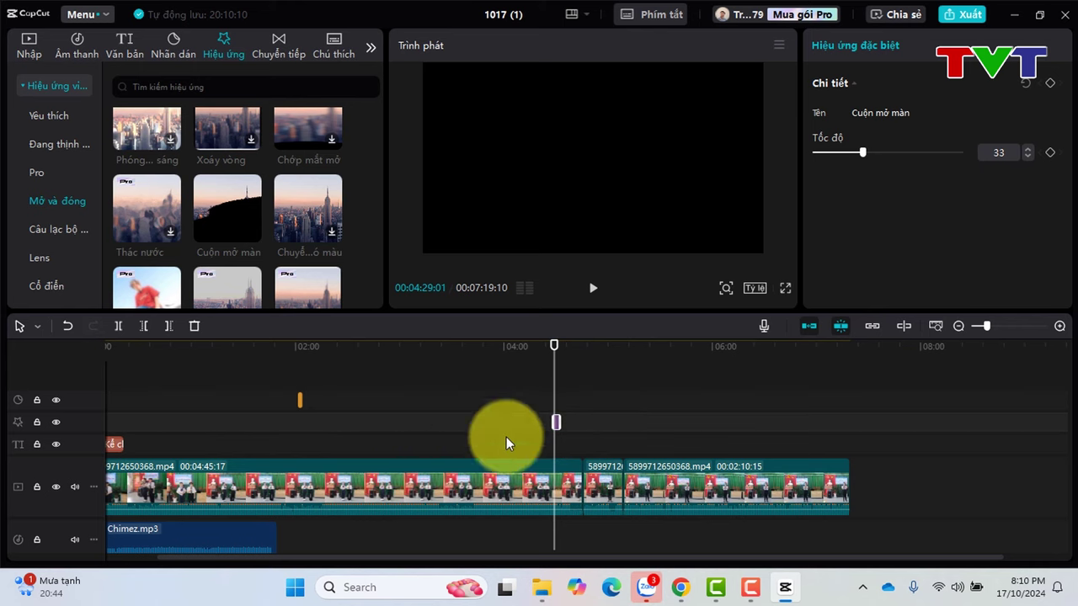
{"action": "scroll", "coordinate": [558, 421], "scroll_direction": "down", "scroll_amount": 1}
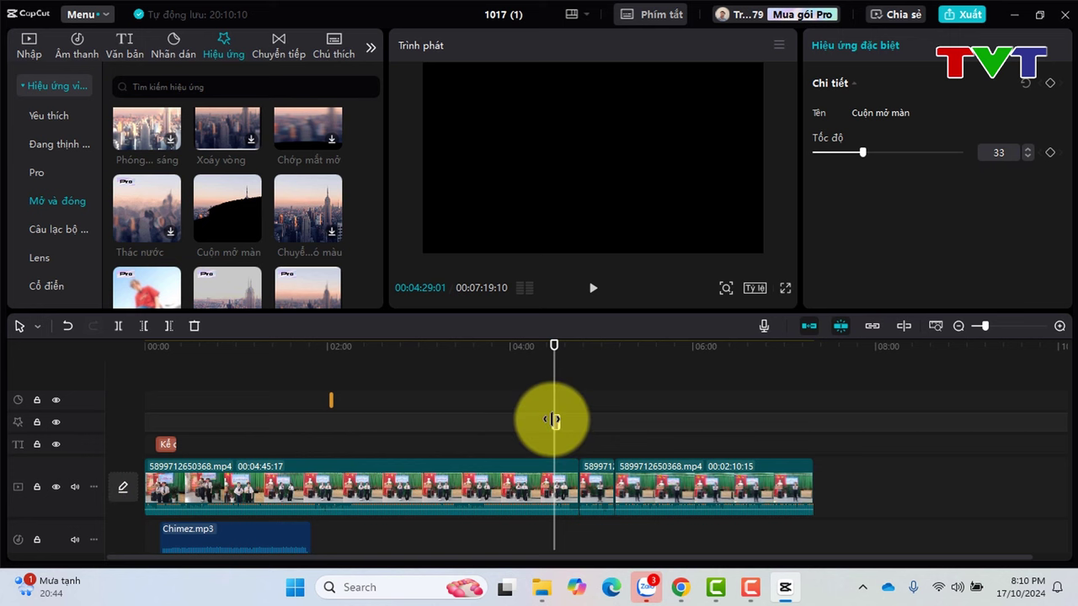
{"action": "mouse_move", "coordinate": [557, 424]}
{"action": "left_mouse_down"}
{"action": "mouse_move", "coordinate": [590, 434]}
{"action": "mouse_move", "coordinate": [559, 433]}
{"action": "mouse_move", "coordinate": [555, 426]}
{"action": "mouse_move", "coordinate": [578, 428]}
{"action": "mouse_move", "coordinate": [564, 434]}
{"action": "mouse_move", "coordinate": [561, 423]}
{"action": "left_mouse_up"}
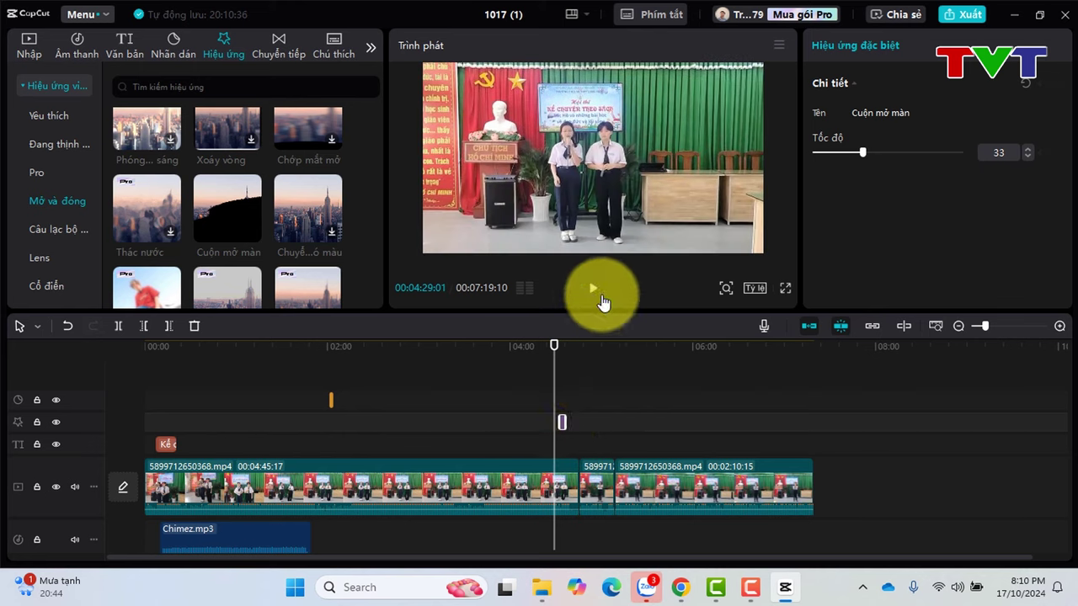
Play the video through the Cuộn mở màn effect, stop just after it, and select the second video clip.
{"action": "left_click", "coordinate": [593, 289]}
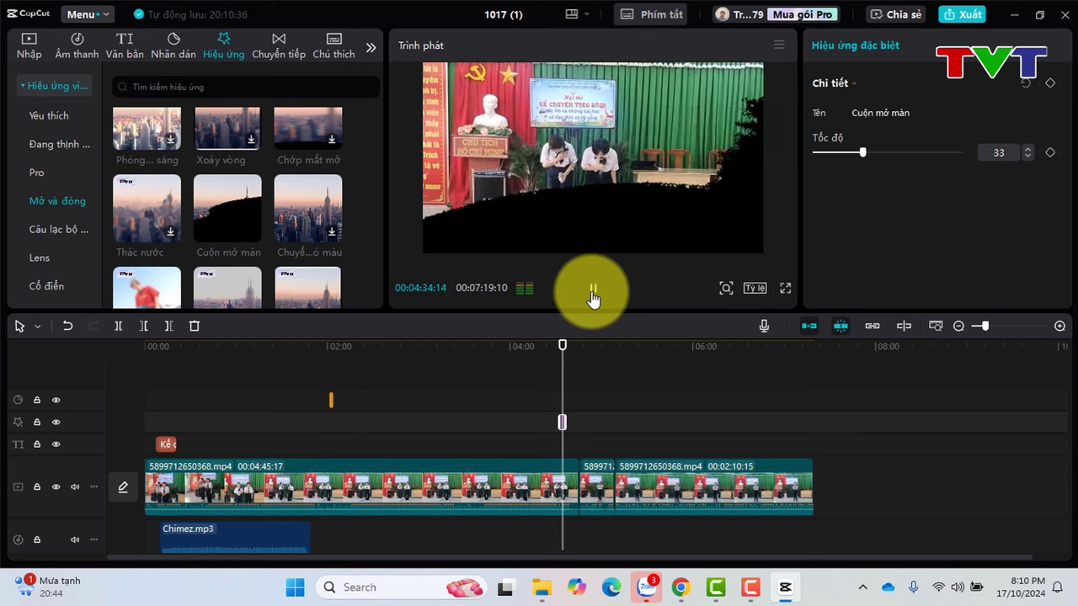
{"action": "left_click", "coordinate": [593, 290]}
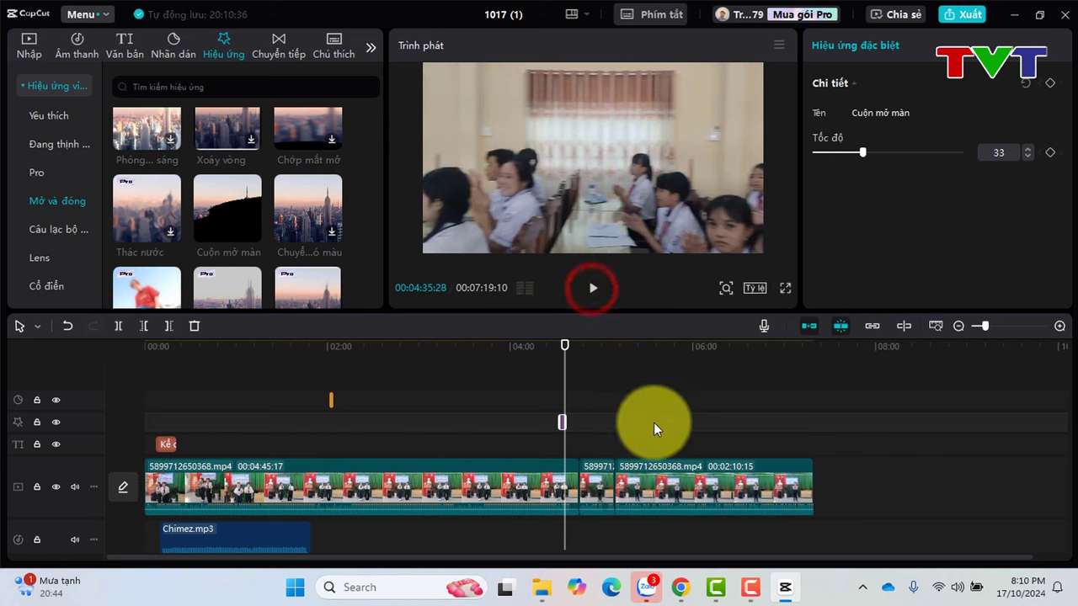
{"action": "left_click", "coordinate": [596, 474]}
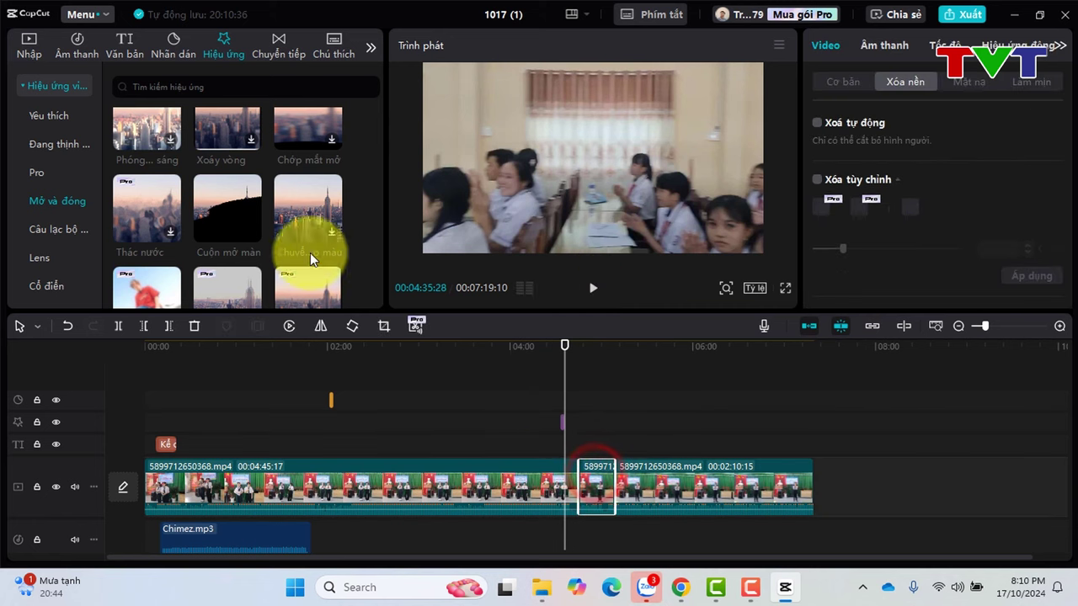
{"action": "left_click", "coordinate": [29, 50]}
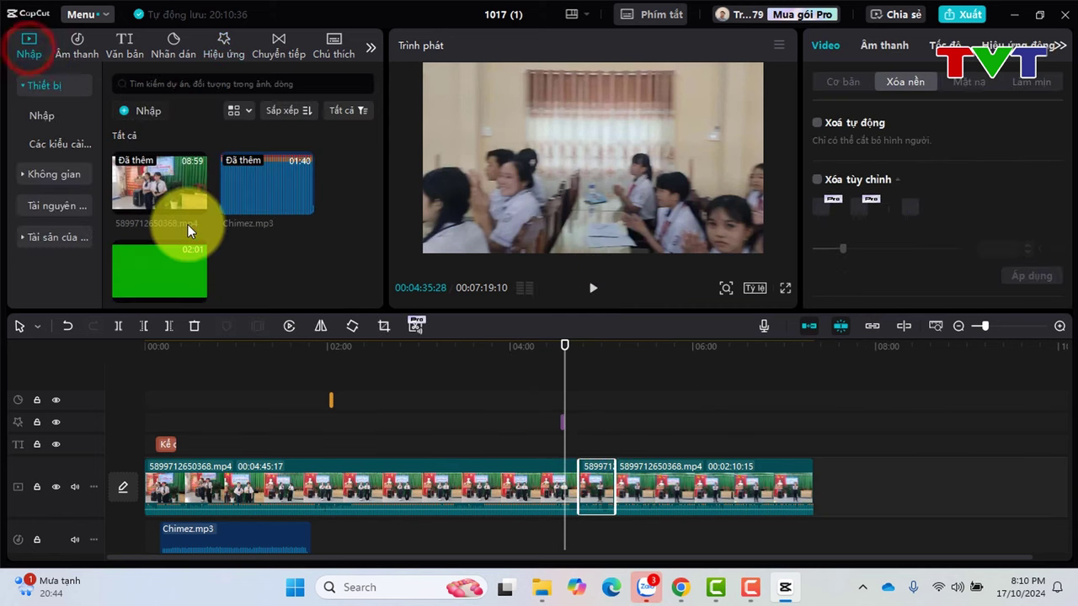
{"action": "left_click", "coordinate": [152, 112]}
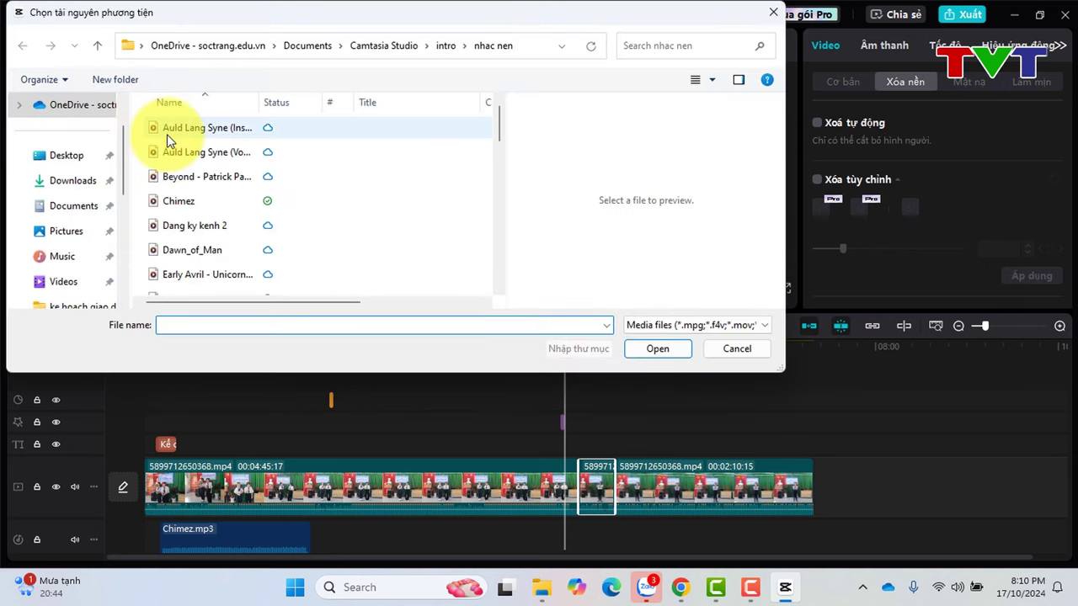
{"action": "left_click", "coordinate": [736, 350]}
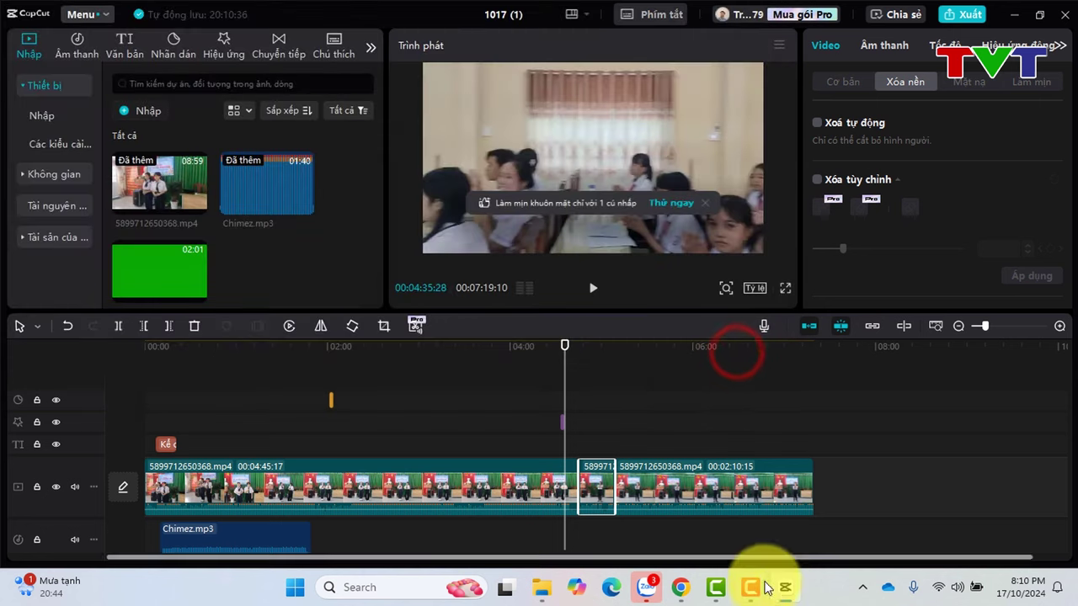
{"action": "left_click", "coordinate": [141, 109]}
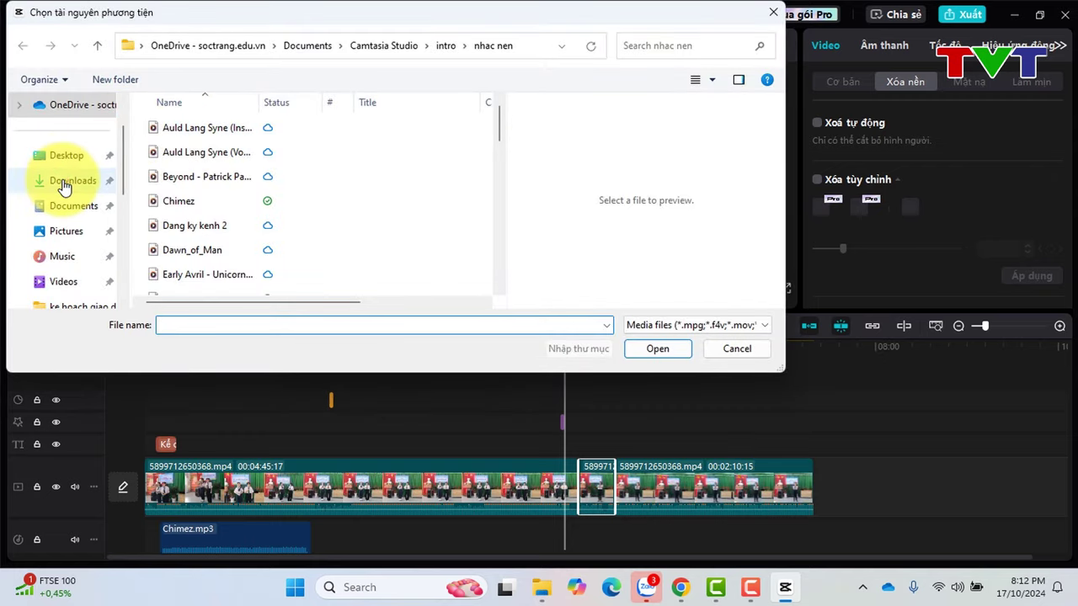
{"action": "left_click", "coordinate": [62, 180]}
{"action": "left_click", "coordinate": [244, 228]}
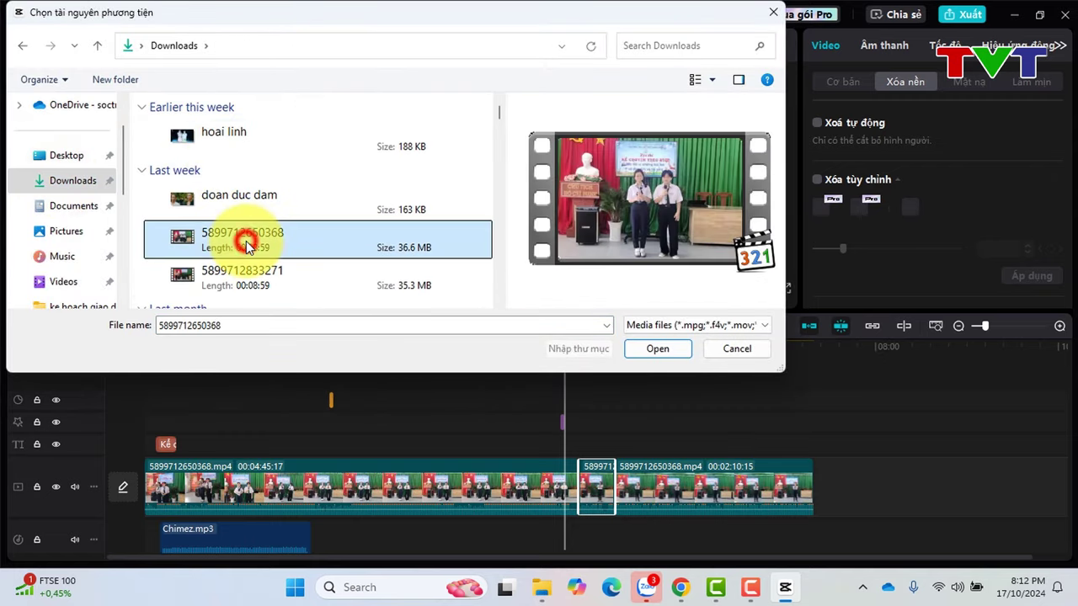
{"action": "left_click", "coordinate": [268, 276]}
{"action": "left_click", "coordinate": [658, 349]}
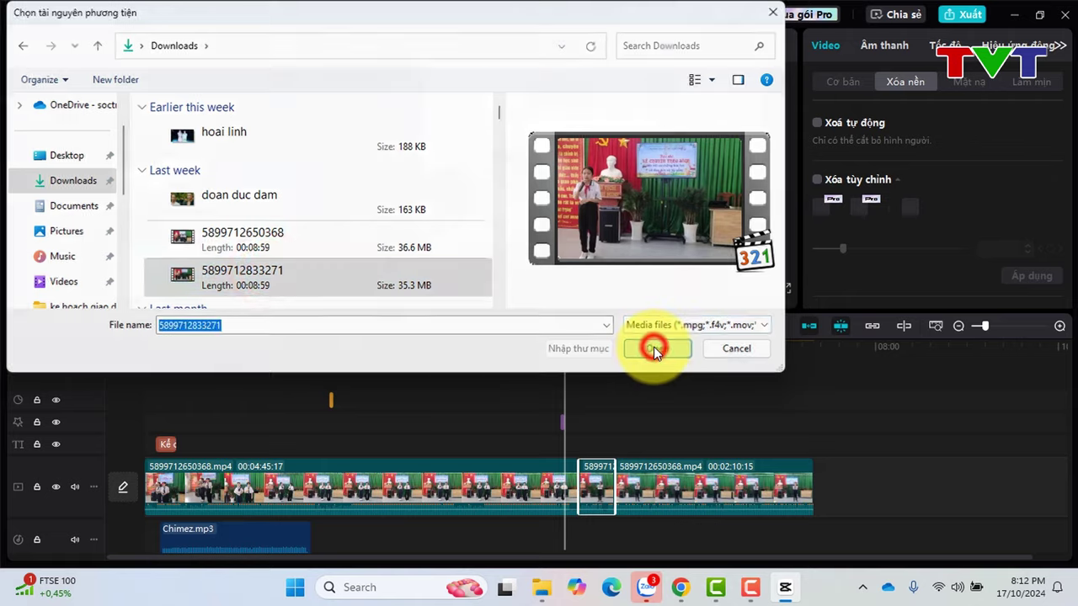
Place the 5899712833271.mp4 video on a new track above the main clips, starting at about 4:45, and play the preview.
{"action": "left_click_drag", "start_coordinate": [260, 242], "coordinate": [603, 436]}
{"action": "left_click", "coordinate": [604, 422]}
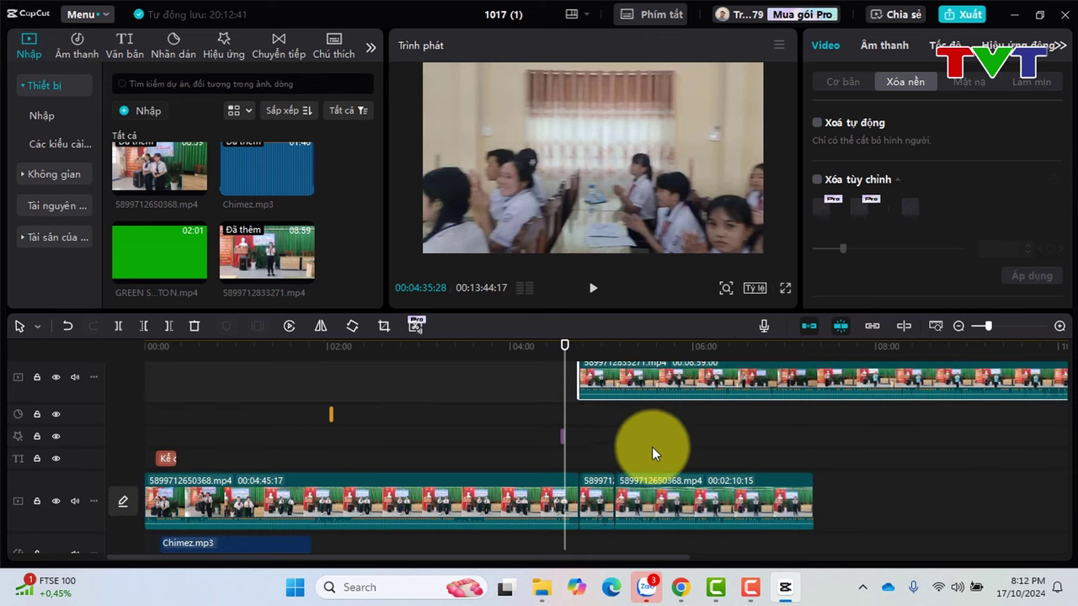
{"action": "left_click", "coordinate": [590, 344]}
{"action": "left_click", "coordinate": [593, 290]}
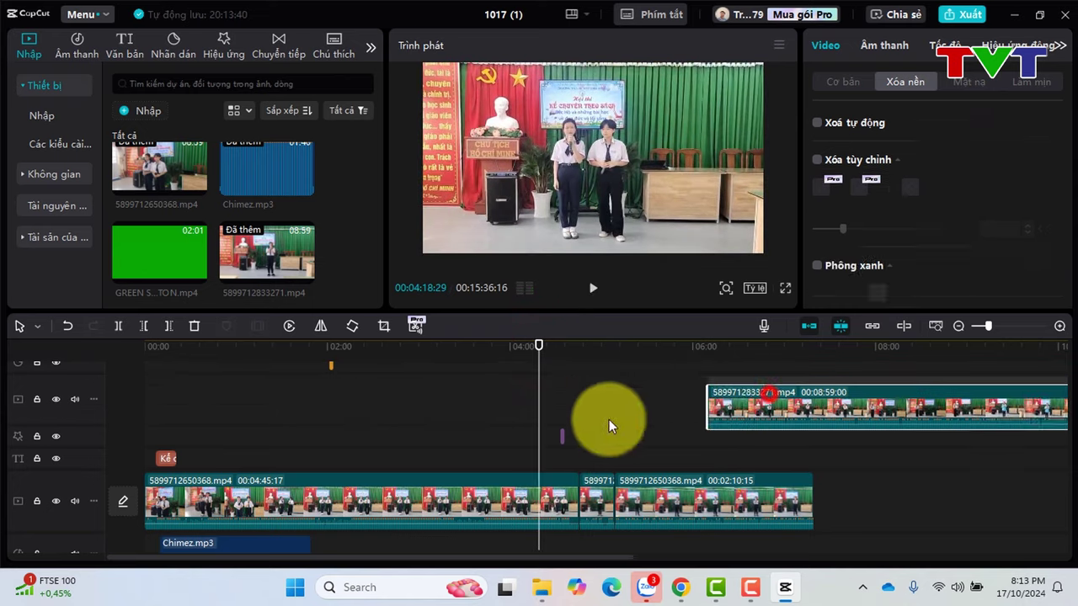
Move the 5899712833271.mp4 overlay clip to start at about 4:24 and play the video across its start.
{"action": "left_click_drag", "start_coordinate": [768, 394], "coordinate": [567, 403]}
{"action": "left_click", "coordinate": [593, 290]}
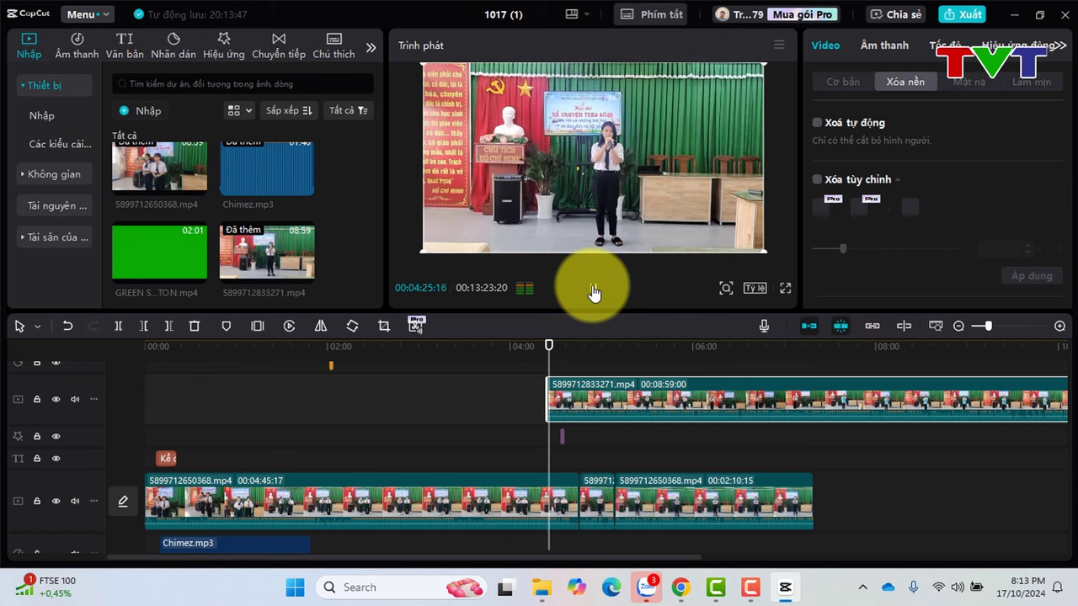
{"action": "left_click", "coordinate": [594, 290]}
Split the first main video clip at about 4:18 and delete the 5899712833271.mp4 overlay clip.
{"action": "mouse_move", "coordinate": [548, 344]}
{"action": "left_mouse_down"}
{"action": "mouse_move", "coordinate": [530, 339]}
{"action": "mouse_move", "coordinate": [539, 347]}
{"action": "left_mouse_up"}
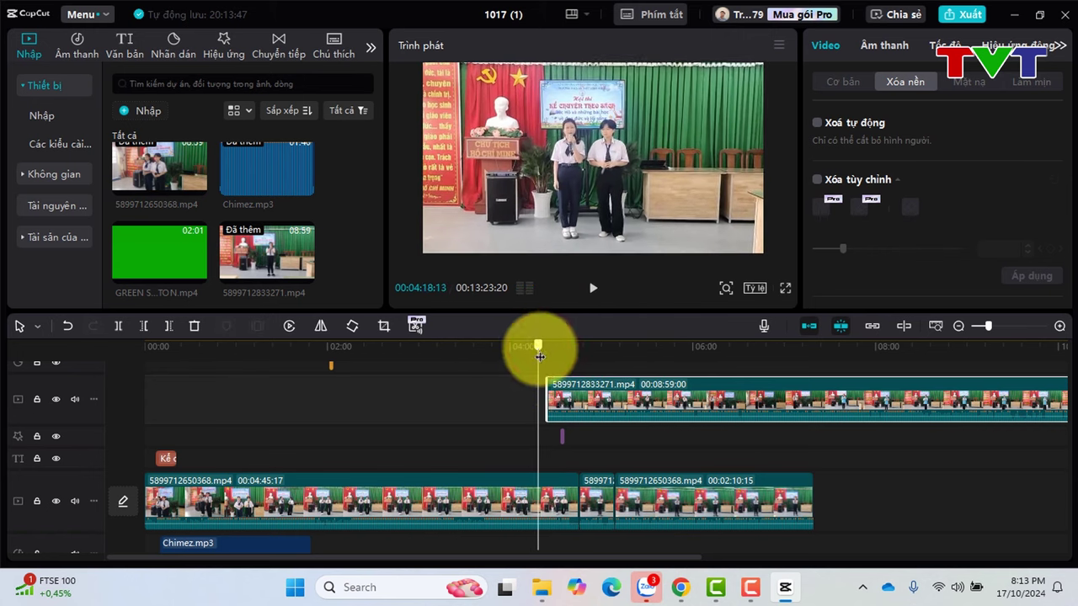
{"action": "left_click", "coordinate": [548, 496]}
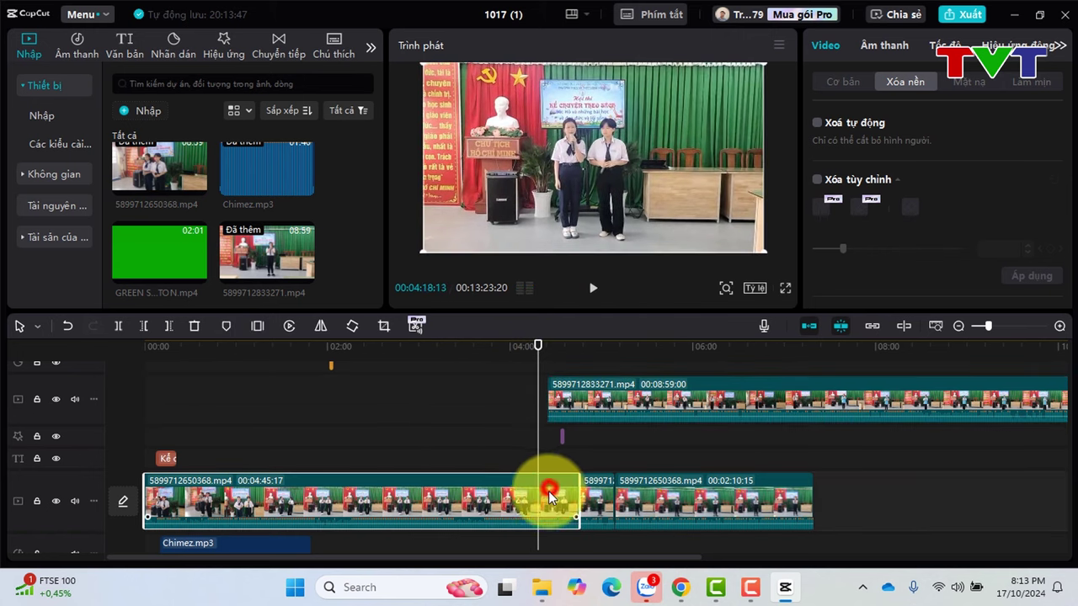
{"action": "left_click", "coordinate": [118, 327]}
{"action": "left_click", "coordinate": [625, 404]}
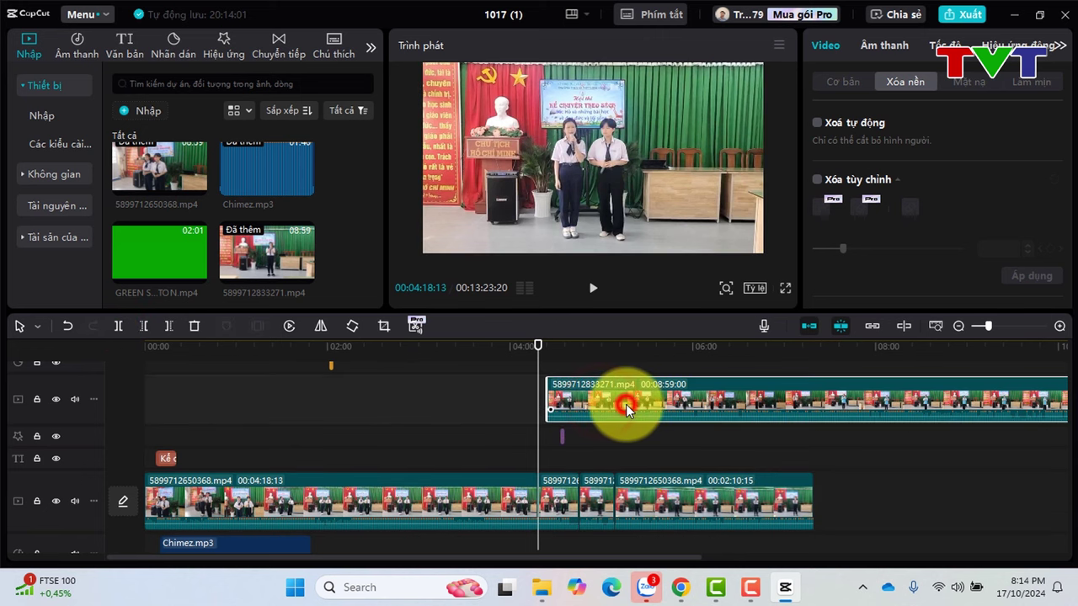
{"action": "key", "text": "Delete"}
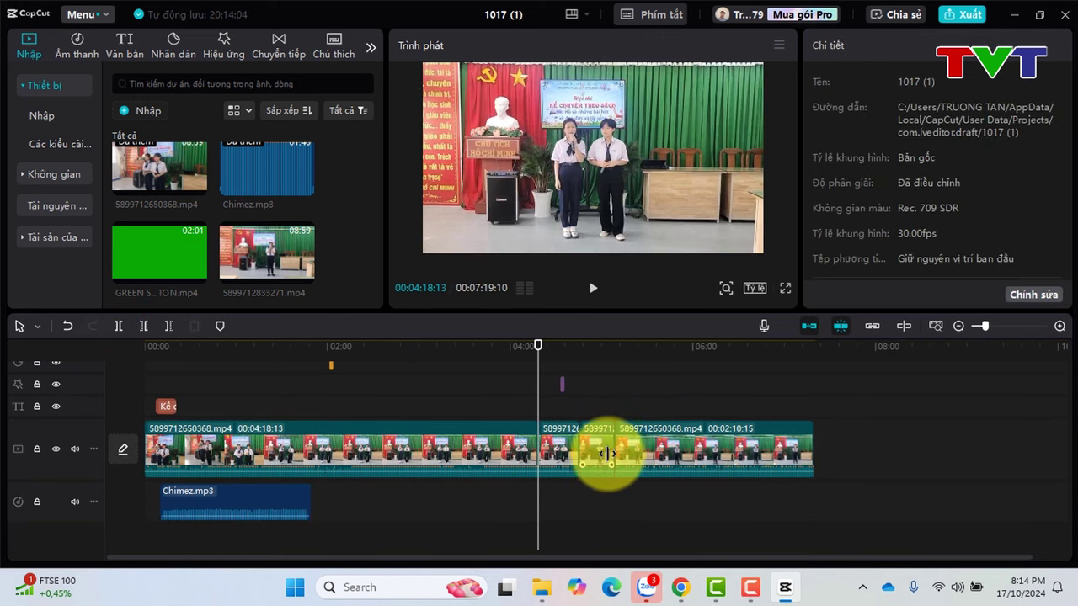
Delete the short split-off section of the main video that starts at about 4:18.
{"action": "left_click", "coordinate": [567, 446]}
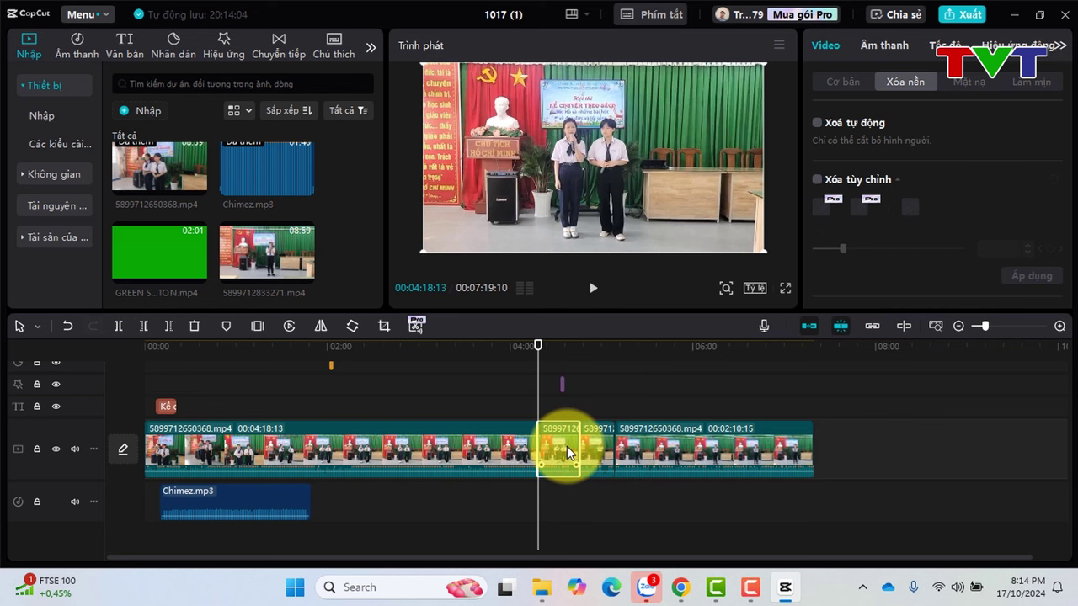
{"action": "right_click", "coordinate": [564, 448]}
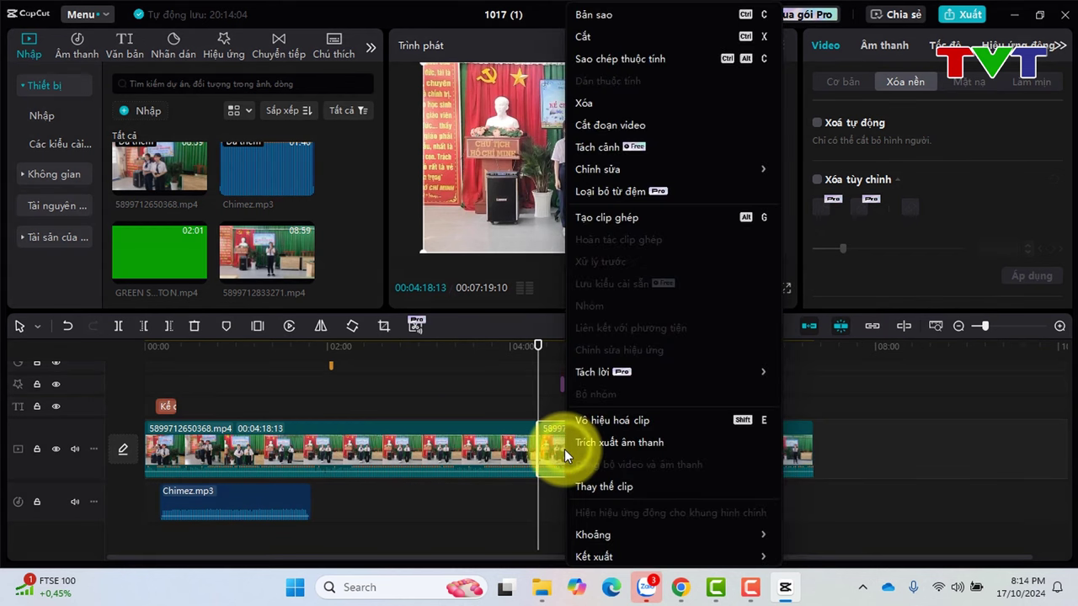
{"action": "left_click", "coordinate": [562, 452]}
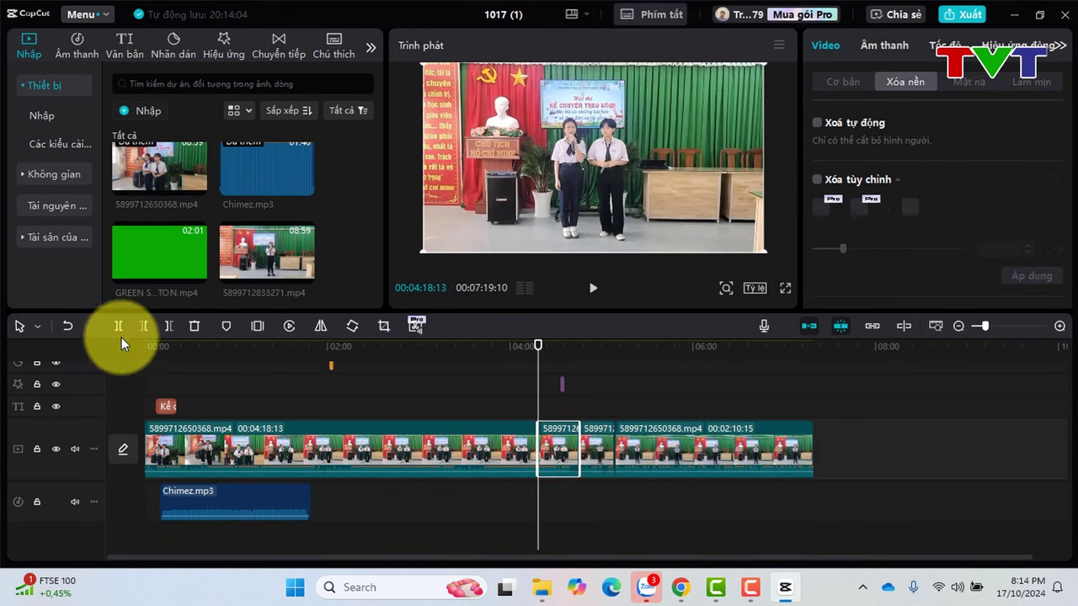
{"action": "right_click", "coordinate": [562, 437]}
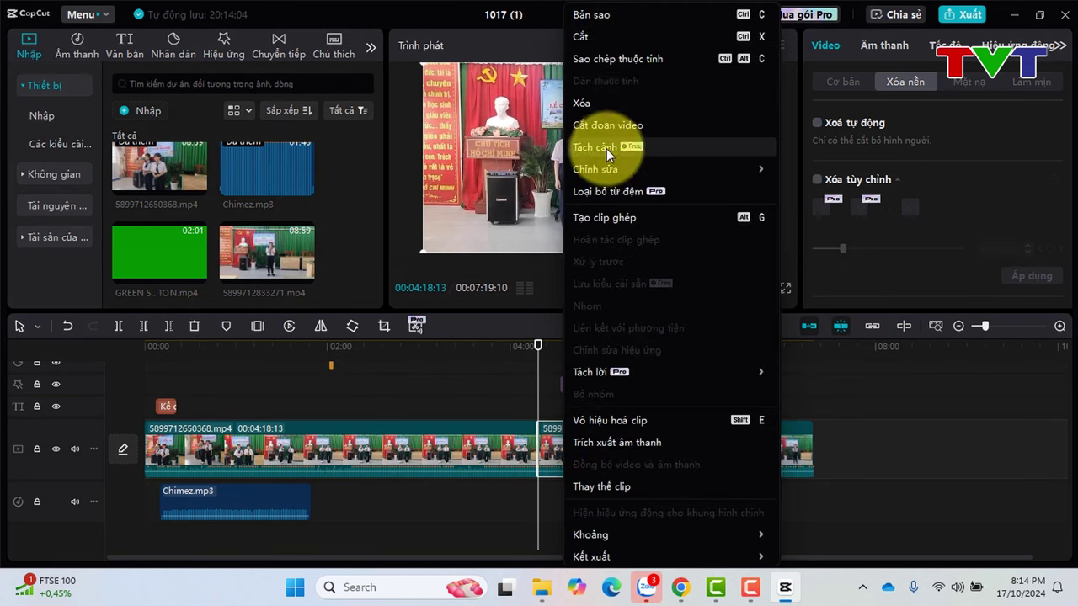
{"action": "left_click", "coordinate": [582, 103]}
Add the Bên trái transition at the cut between the last two video clips, around 4:41.
{"action": "left_click", "coordinate": [223, 46]}
{"action": "left_click", "coordinate": [278, 46]}
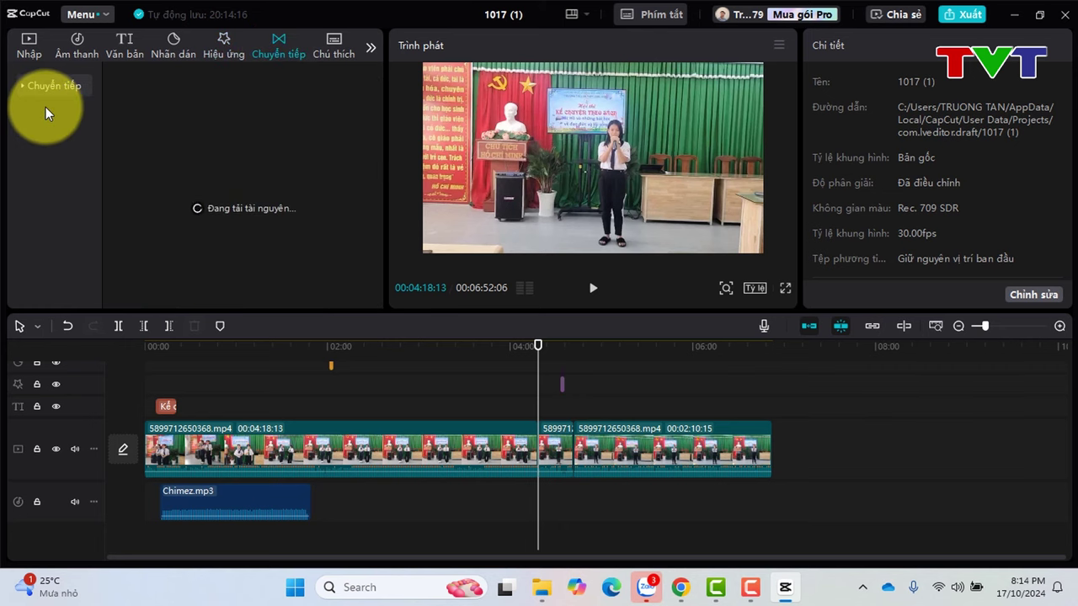
{"action": "scroll", "coordinate": [245, 229], "scroll_direction": "down", "scroll_amount": 2}
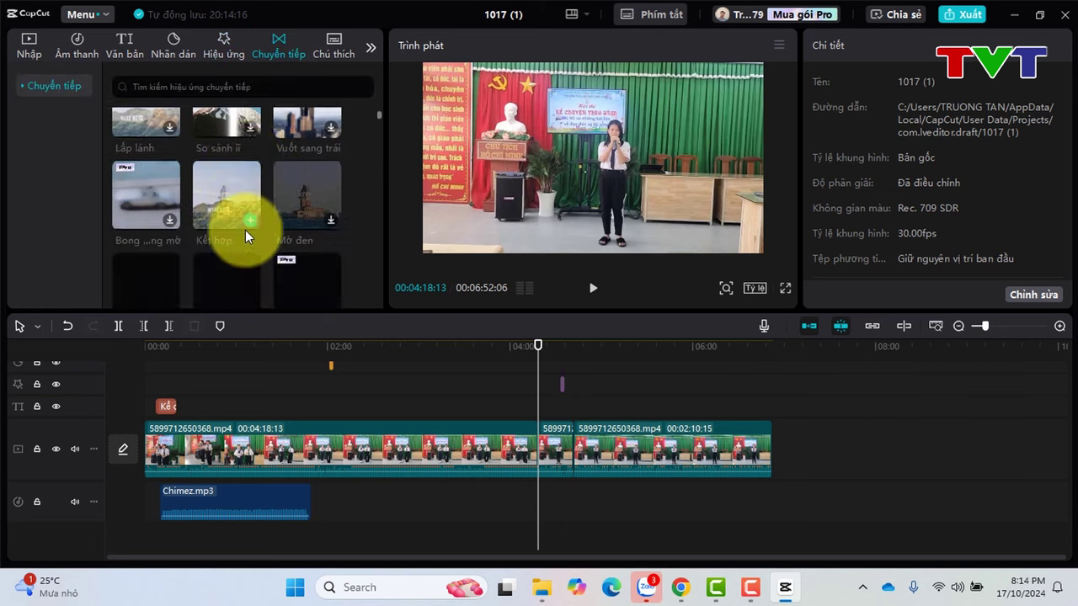
{"action": "scroll", "coordinate": [245, 230], "scroll_direction": "down", "scroll_amount": 5}
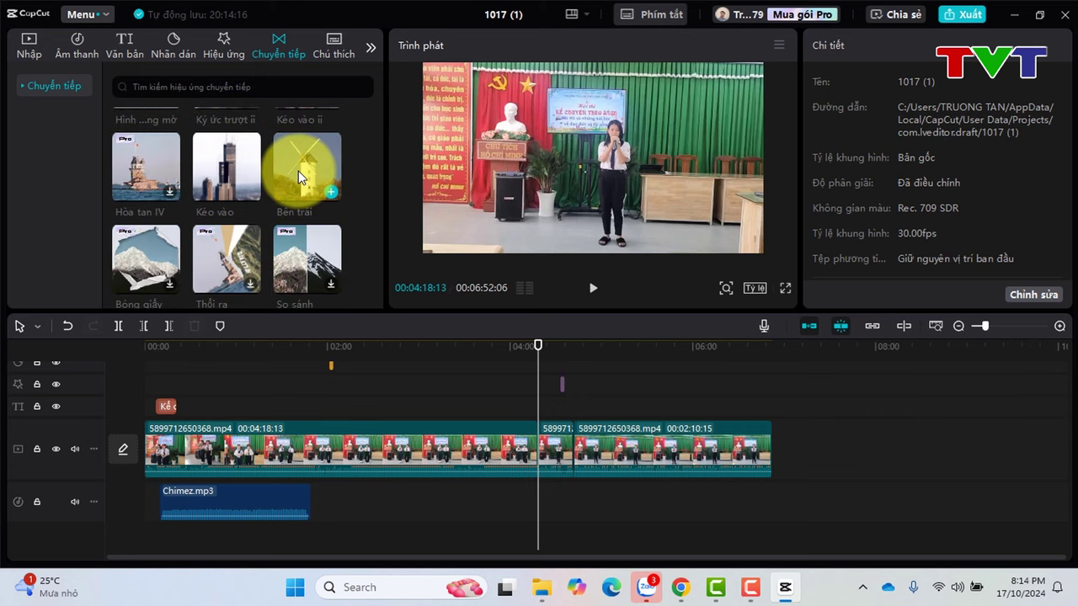
{"action": "left_click_drag", "start_coordinate": [298, 171], "coordinate": [572, 448]}
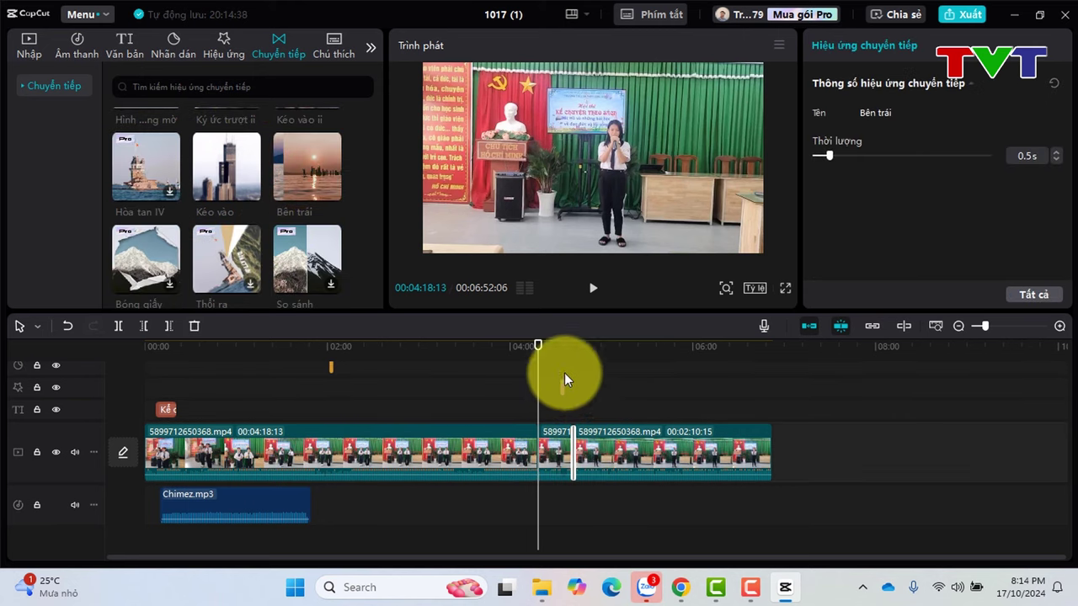
Play the video through the Bên trái transition between the last two clips.
{"action": "left_click_drag", "start_coordinate": [562, 347], "coordinate": [566, 354]}
{"action": "left_click", "coordinate": [590, 289]}
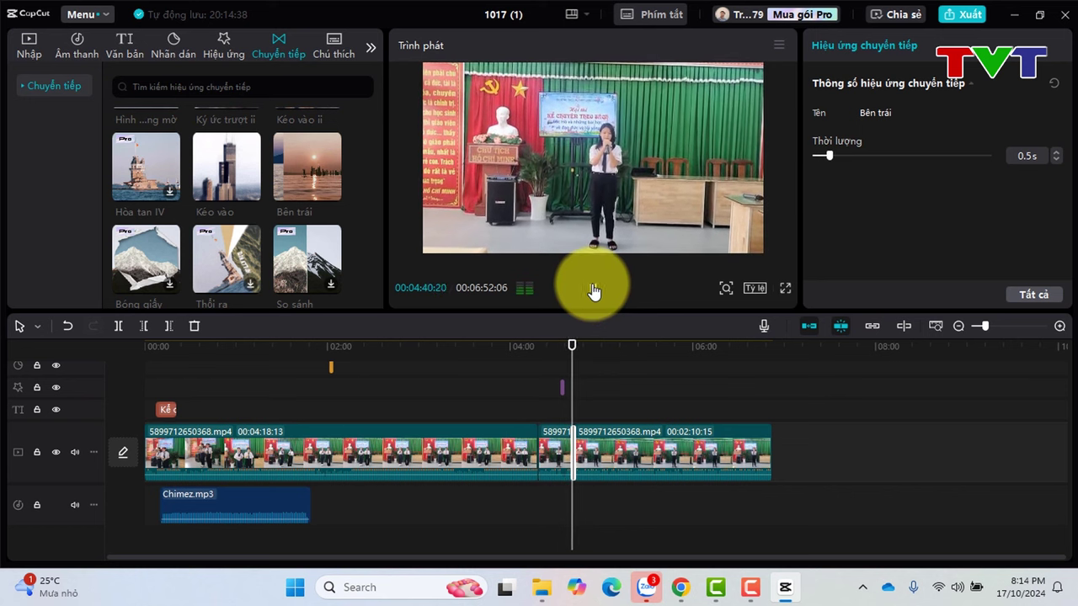
{"action": "left_click", "coordinate": [592, 289]}
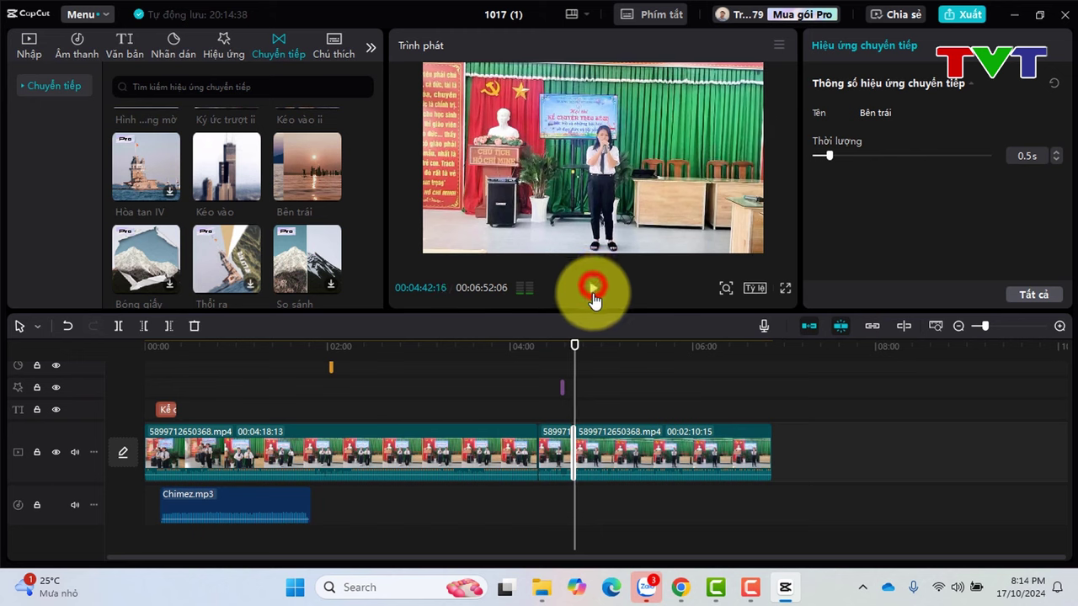
Add the other Bên trái transition, next to Đám mây 1, at the cut between the first two clips, around 4:18.
{"action": "scroll", "coordinate": [304, 223], "scroll_direction": "down", "scroll_amount": 5}
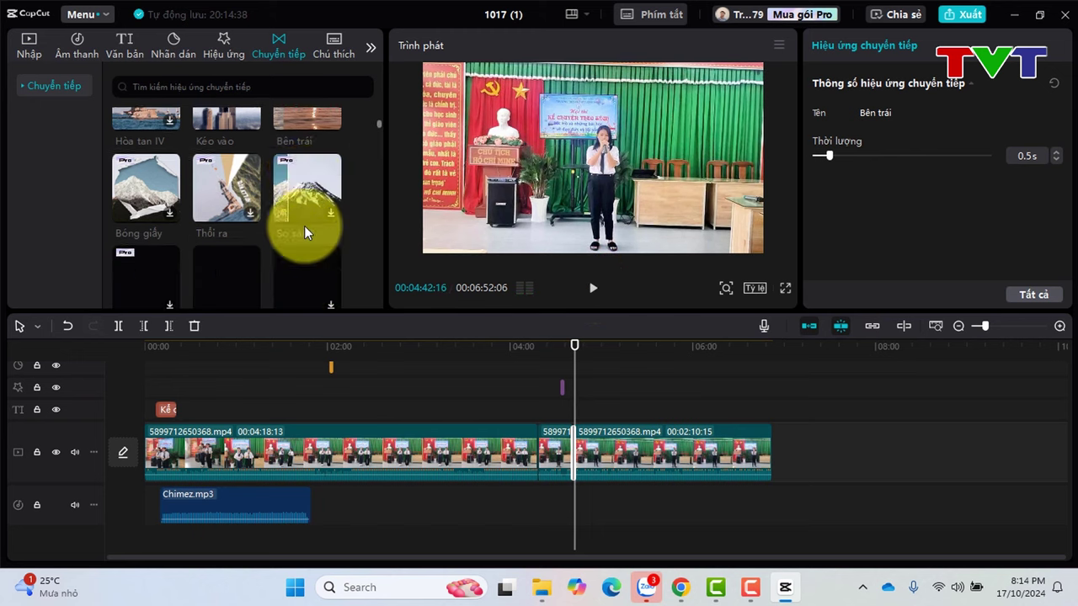
{"action": "scroll", "coordinate": [303, 220], "scroll_direction": "down", "scroll_amount": 5}
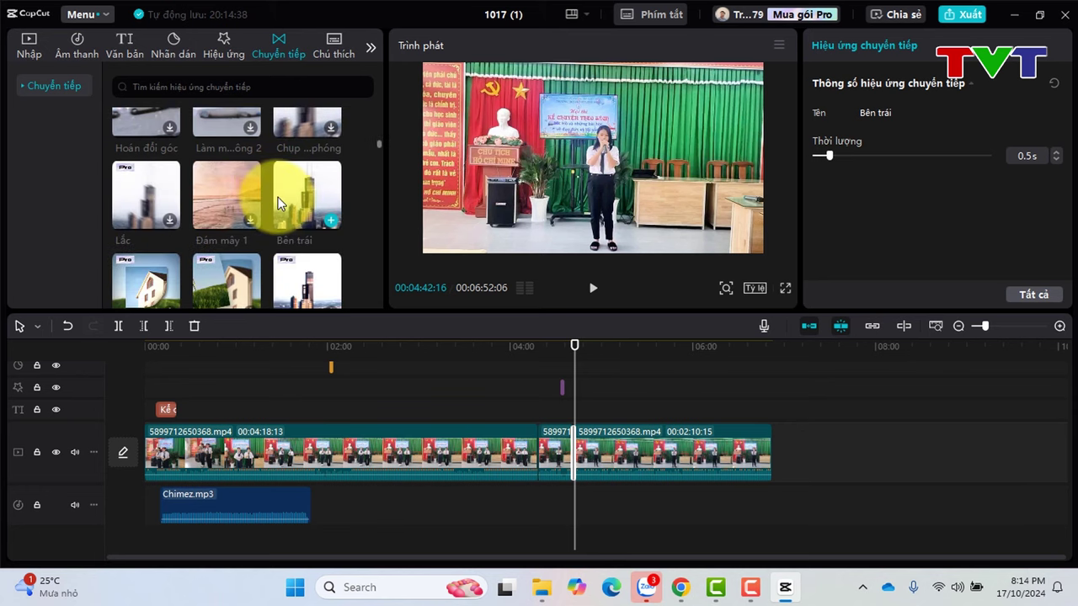
{"action": "left_click_drag", "start_coordinate": [291, 200], "coordinate": [541, 444]}
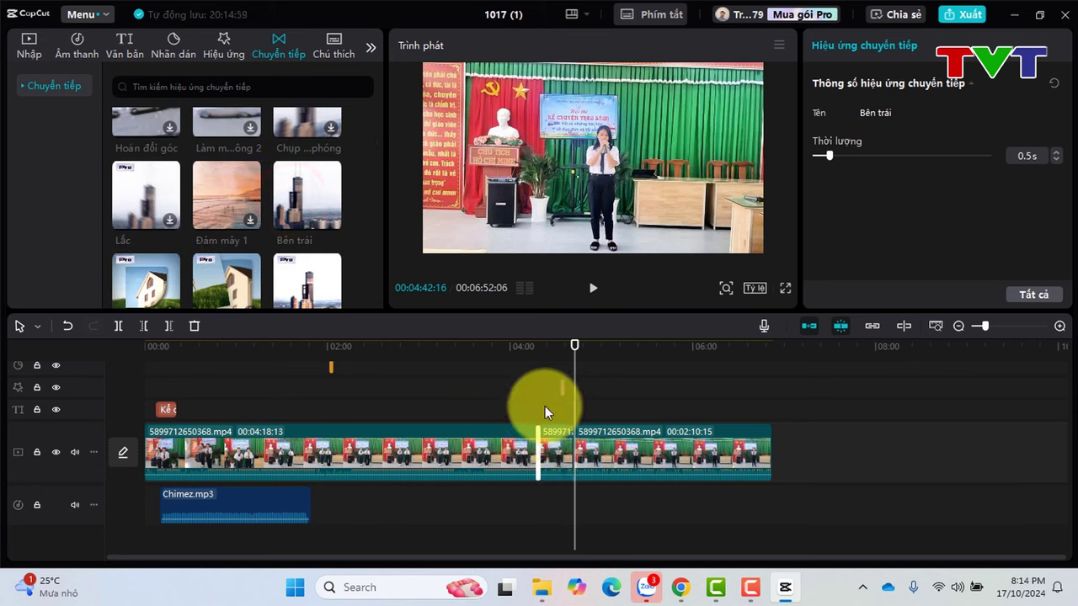
{"action": "left_click", "coordinate": [535, 346]}
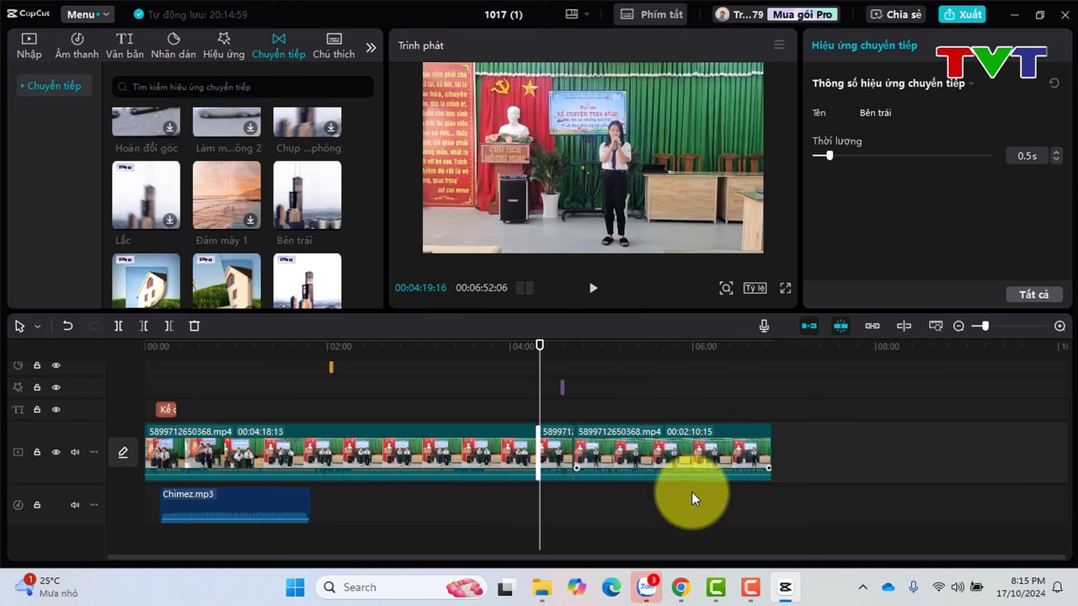
{"action": "scroll", "coordinate": [575, 396], "scroll_direction": "down", "scroll_amount": 1}
{"action": "scroll", "coordinate": [578, 397], "scroll_direction": "up", "scroll_amount": 3}
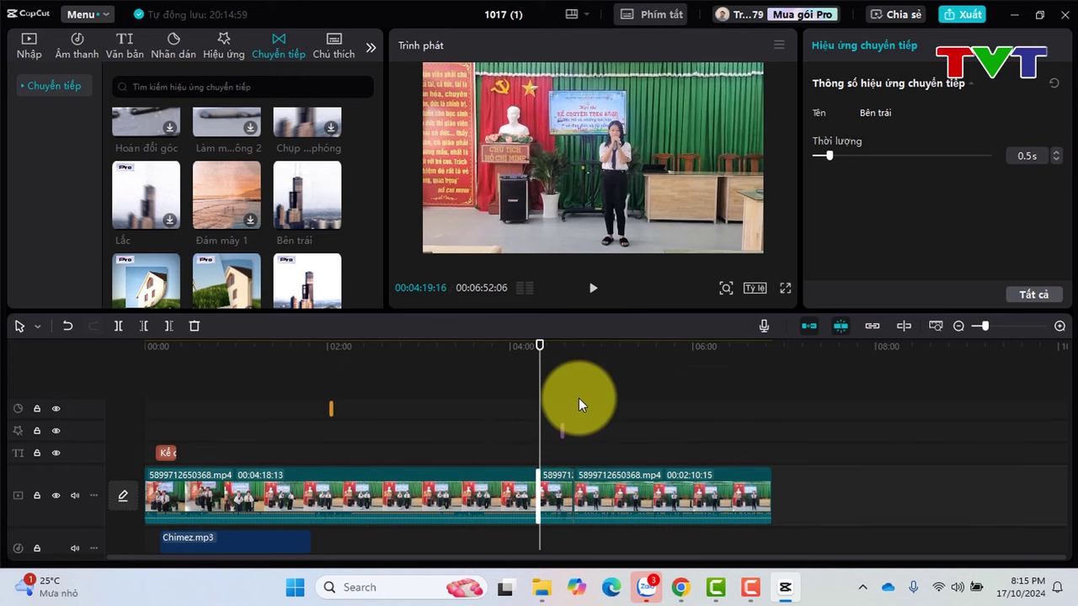
Open the automatic caption settings and switch the Xóa phụ đề hiện tại option on and off again.
{"action": "left_click", "coordinate": [586, 497]}
{"action": "left_click", "coordinate": [341, 43]}
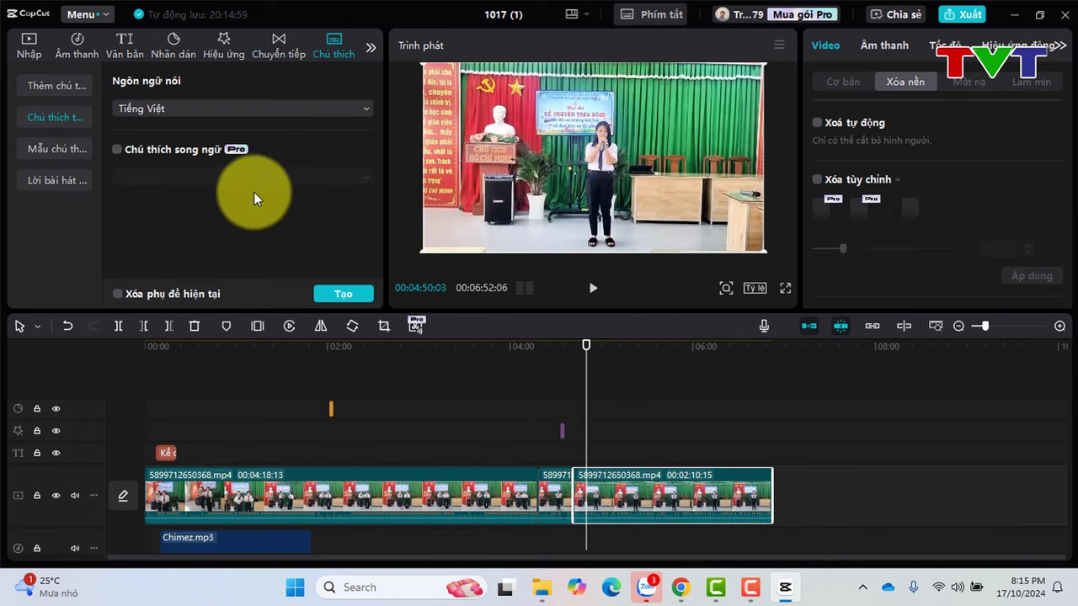
{"action": "left_click", "coordinate": [370, 47]}
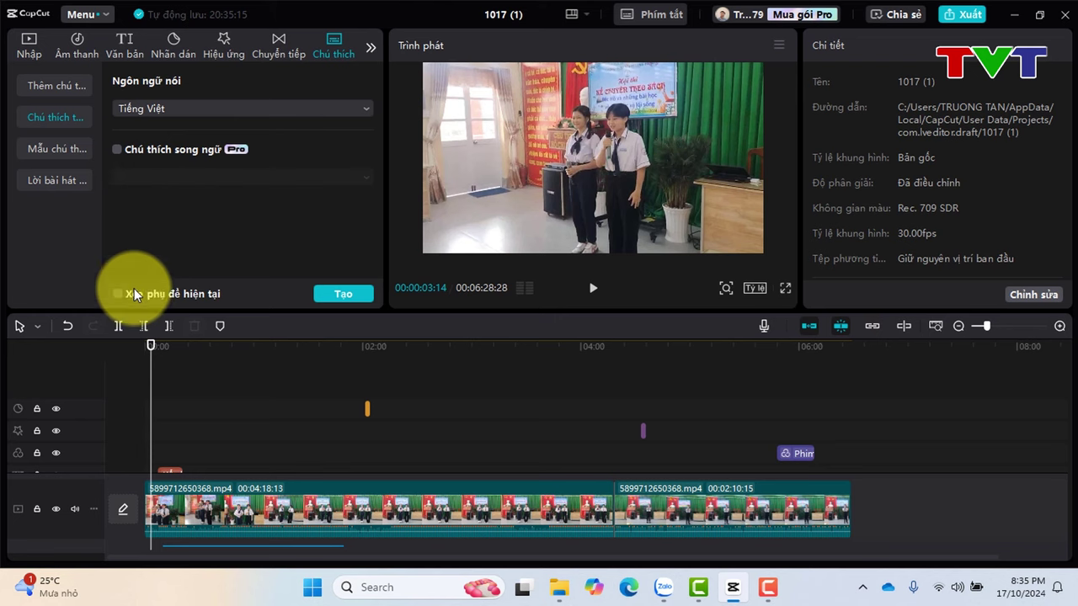
{"action": "left_click", "coordinate": [119, 293]}
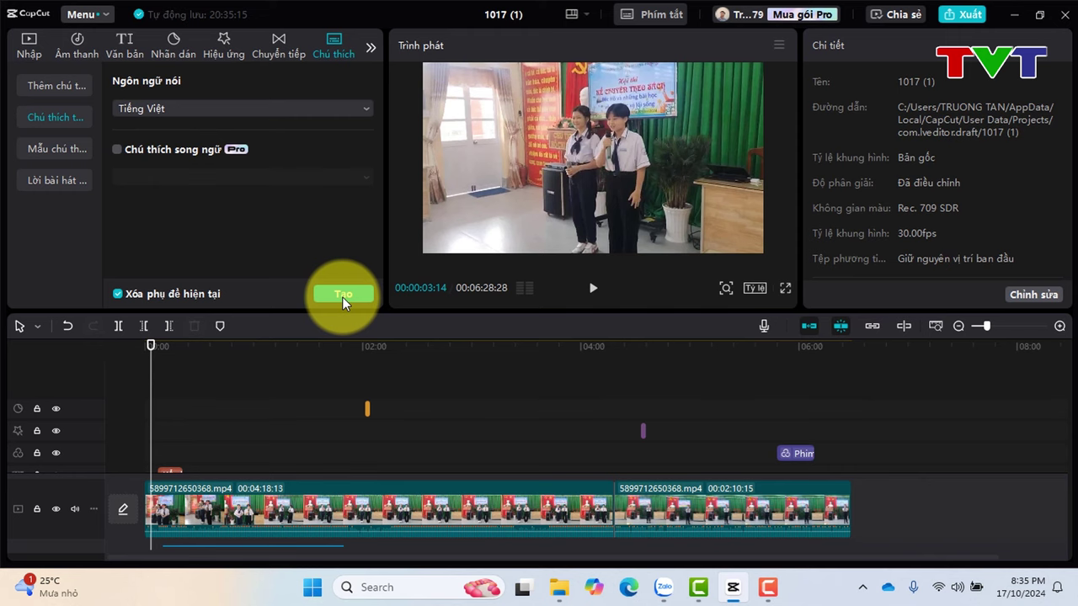
{"action": "left_click", "coordinate": [196, 294]}
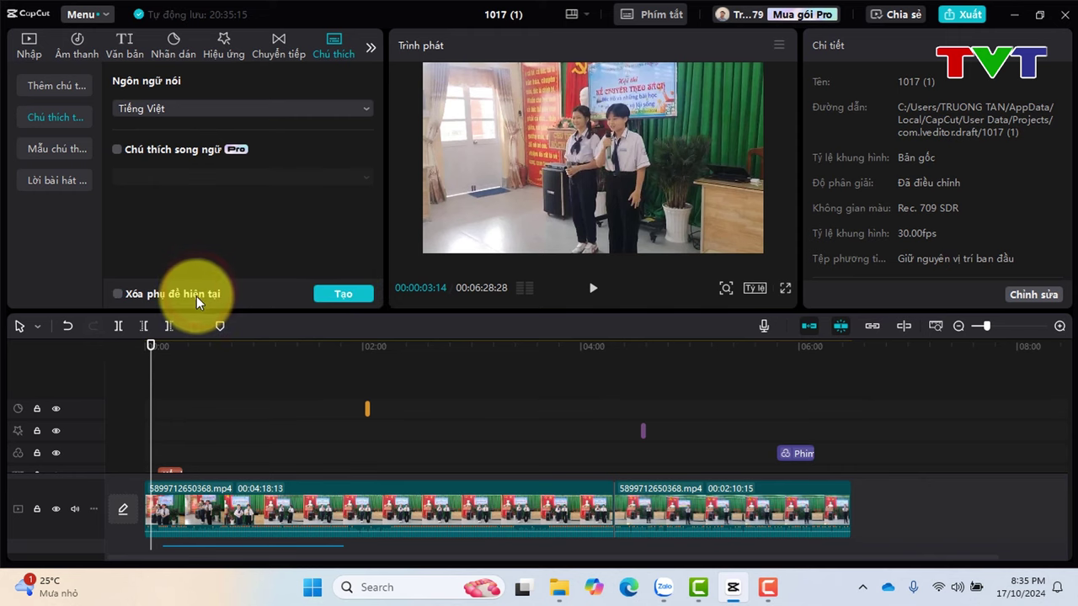
Generate automatic Tiếng Việt captions with Xóa phụ đề hiện tại enabled, and play the start of the video with them.
{"action": "left_click", "coordinate": [197, 294]}
{"action": "left_click", "coordinate": [329, 295]}
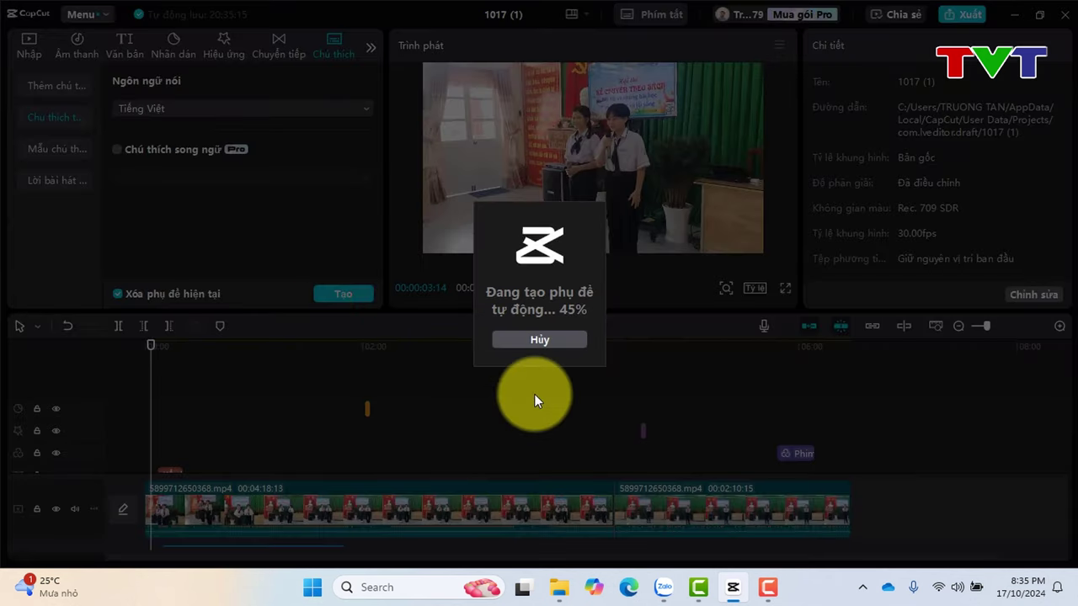
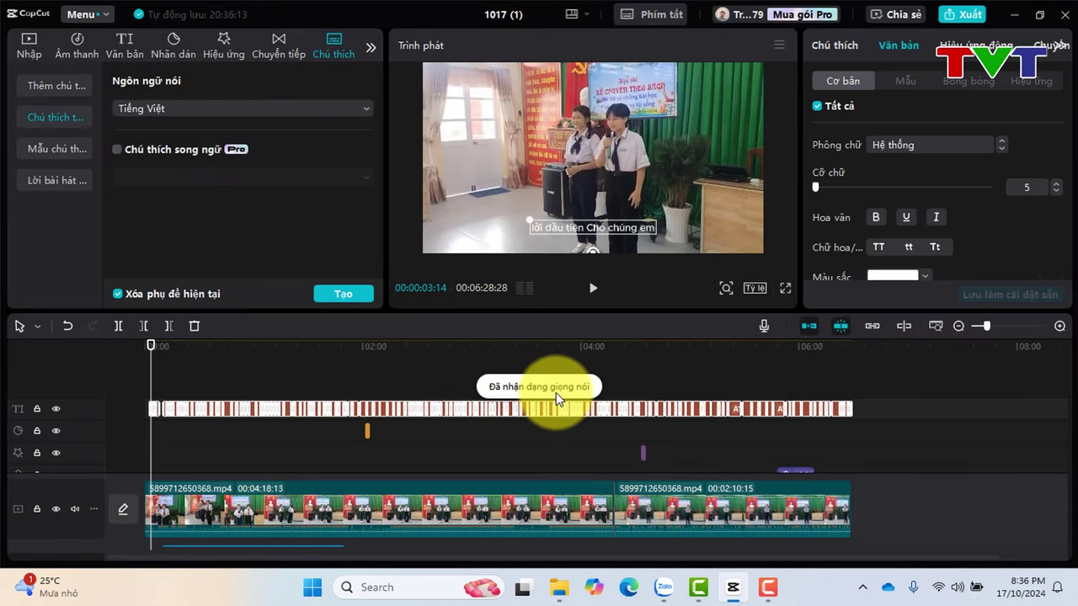
{"action": "left_click", "coordinate": [158, 109]}
{"action": "left_click", "coordinate": [73, 223]}
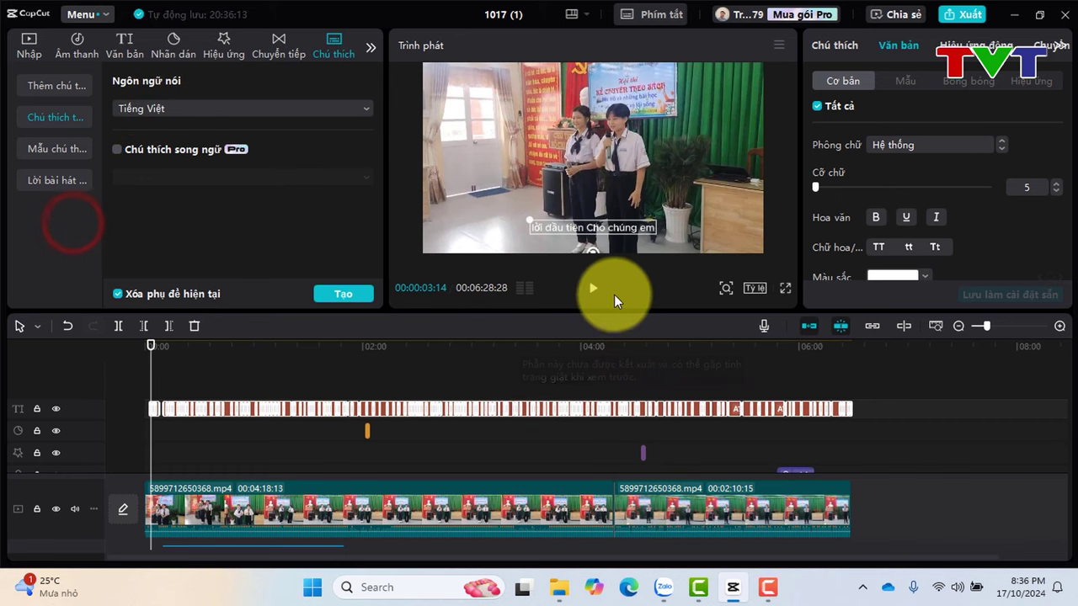
{"action": "left_click", "coordinate": [593, 289]}
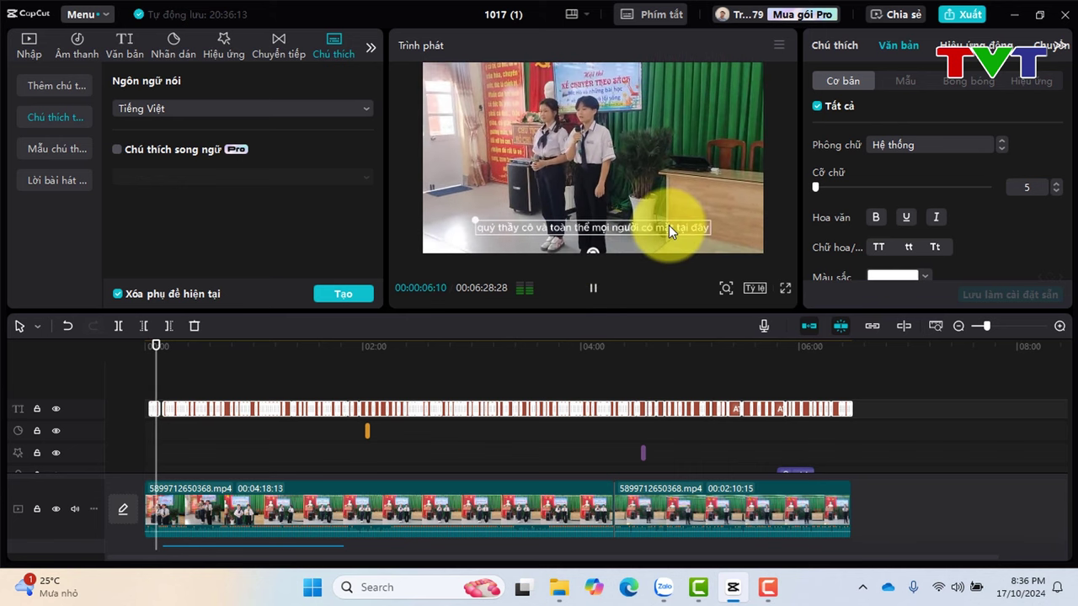
{"action": "left_click", "coordinate": [594, 291]}
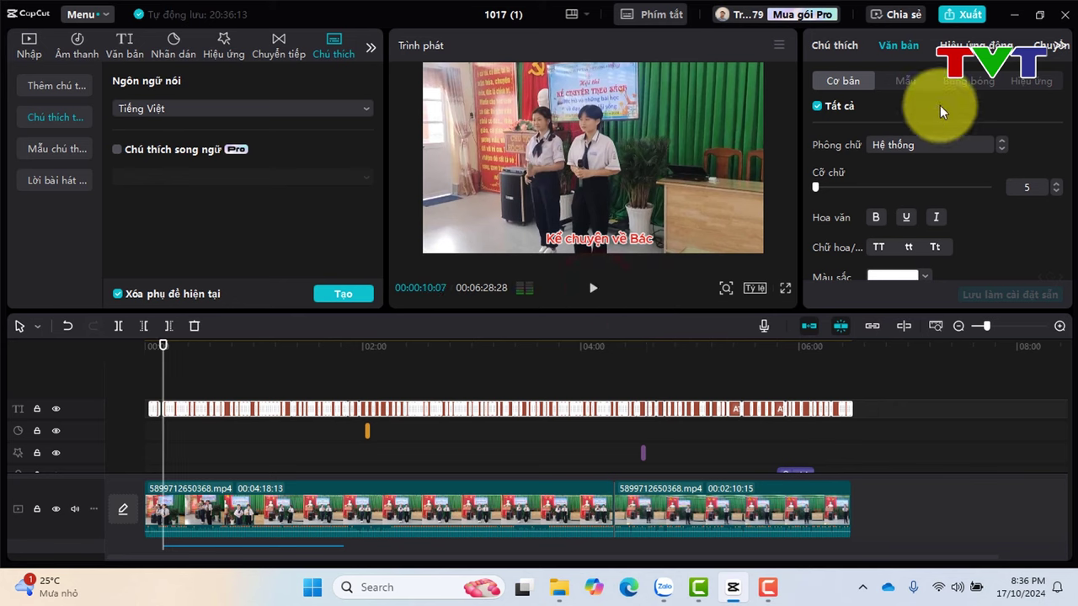
Look through the Chú thích, Ra, Vào and Vòng lặp text animations available for the captions.
{"action": "left_click", "coordinate": [977, 45]}
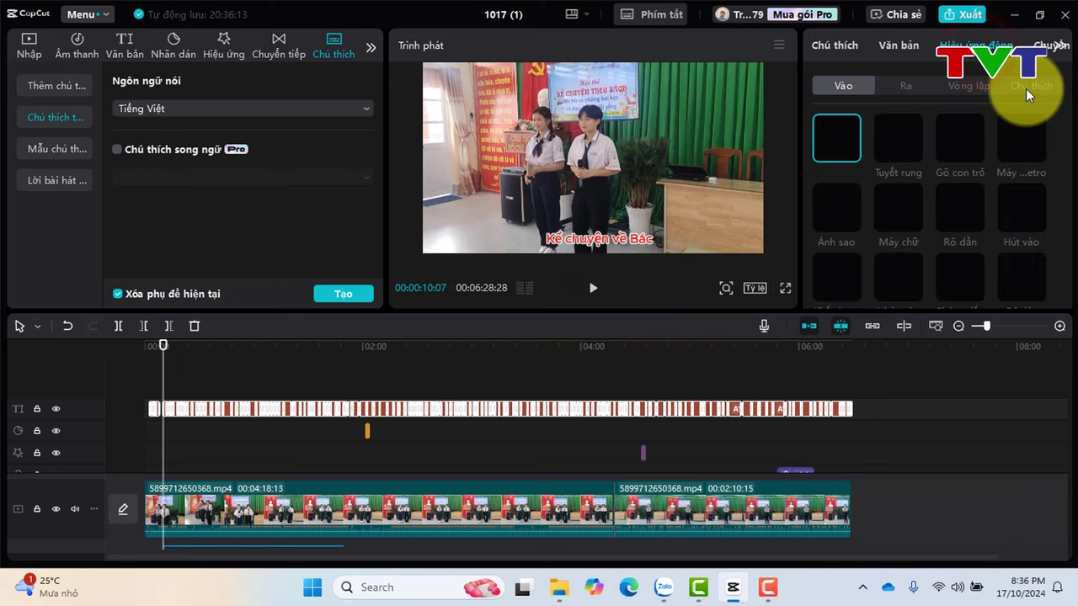
{"action": "left_click", "coordinate": [1026, 86]}
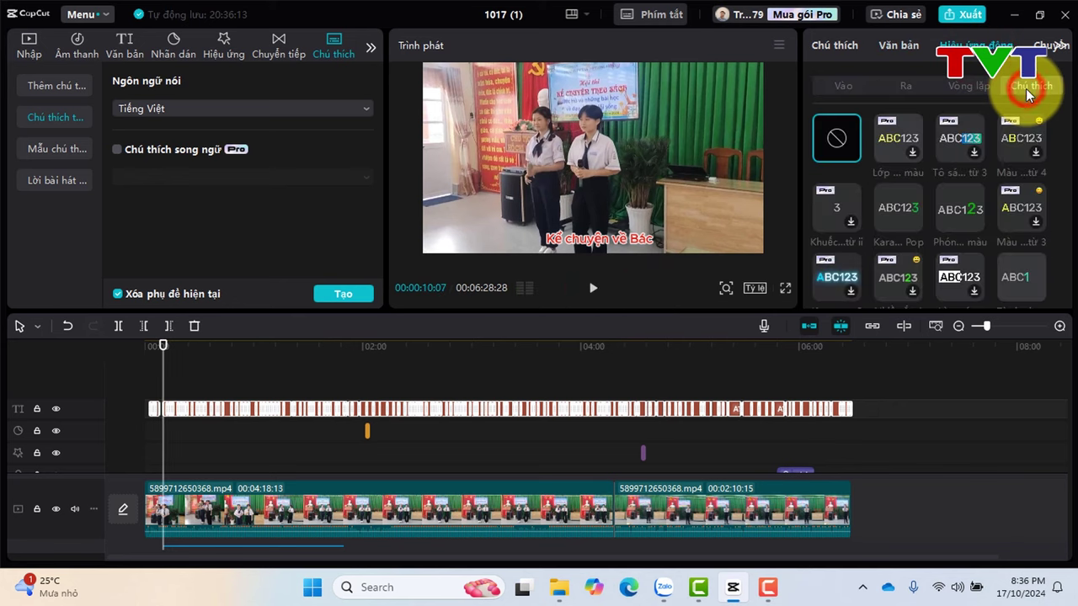
{"action": "left_click", "coordinate": [907, 84]}
{"action": "scroll", "coordinate": [939, 211], "scroll_direction": "down", "scroll_amount": 5}
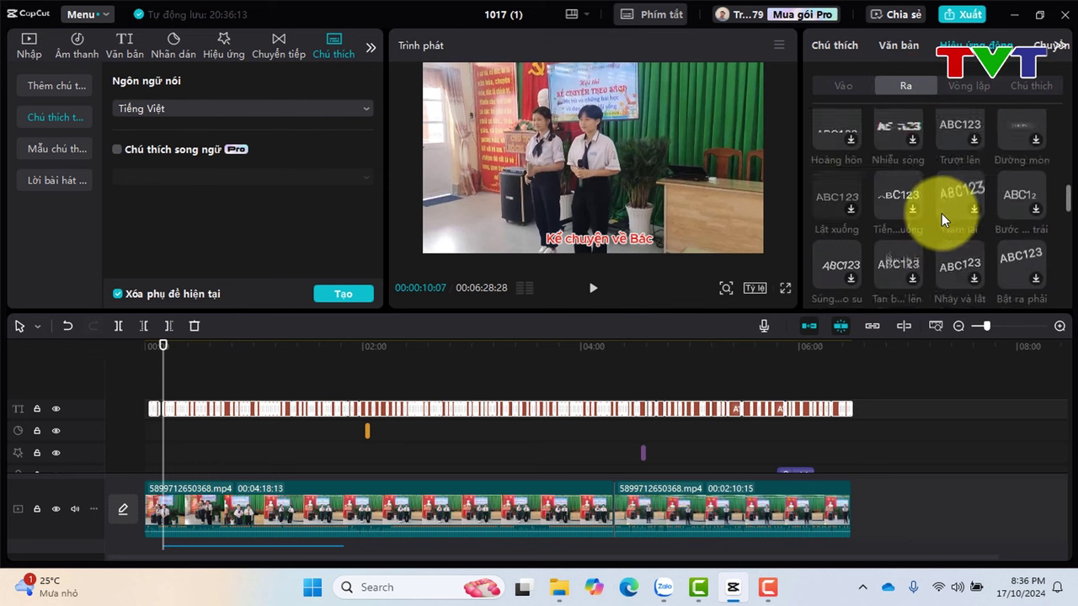
{"action": "left_click", "coordinate": [844, 86]}
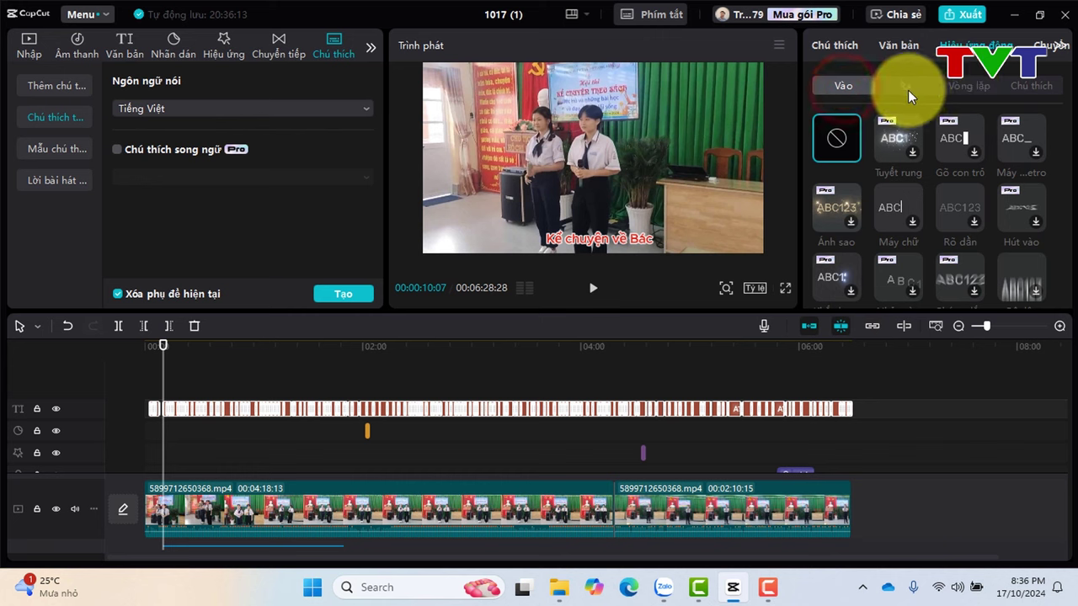
{"action": "scroll", "coordinate": [960, 223], "scroll_direction": "down", "scroll_amount": 3}
{"action": "left_click", "coordinate": [964, 85]}
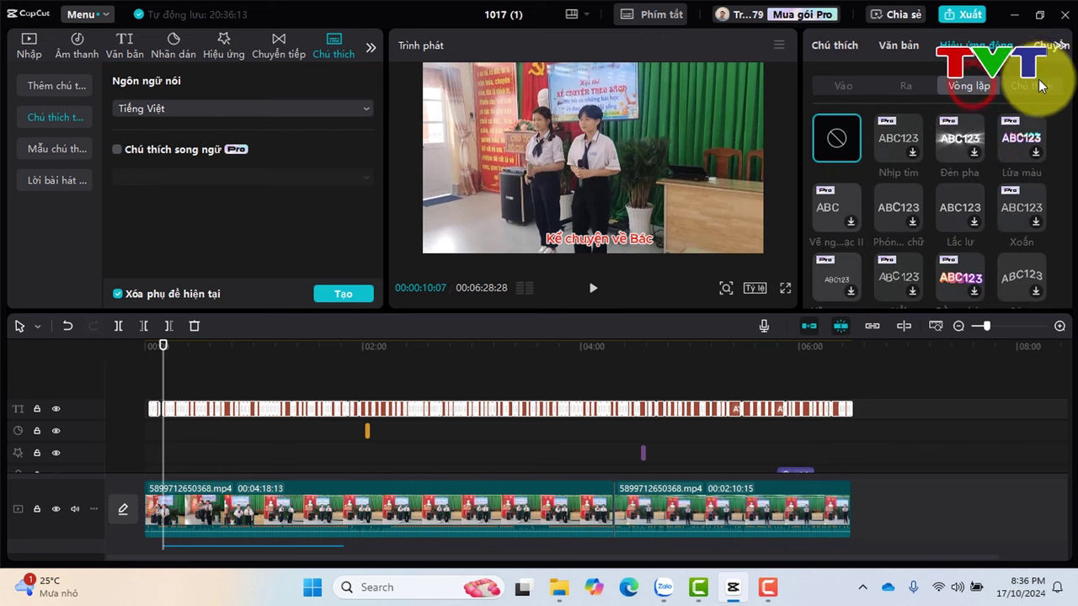
{"action": "scroll", "coordinate": [1003, 141], "scroll_direction": "down", "scroll_amount": 3}
Try the Chú thích animations Kara... Pop and the adjacent green word-zoom style on all captions, and play the second one.
{"action": "left_click", "coordinate": [1036, 86]}
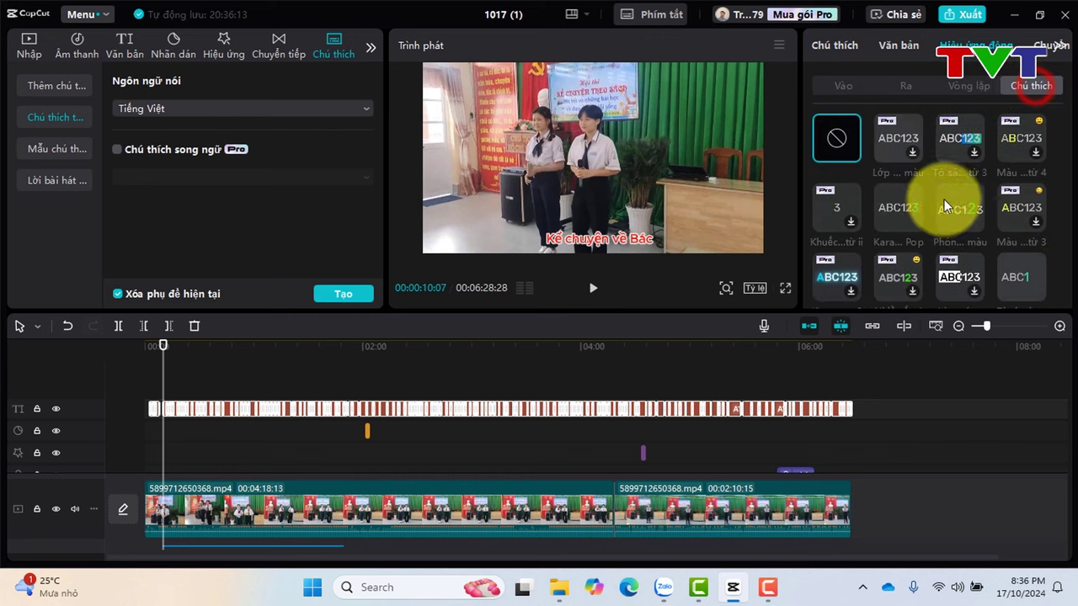
{"action": "left_click", "coordinate": [897, 209]}
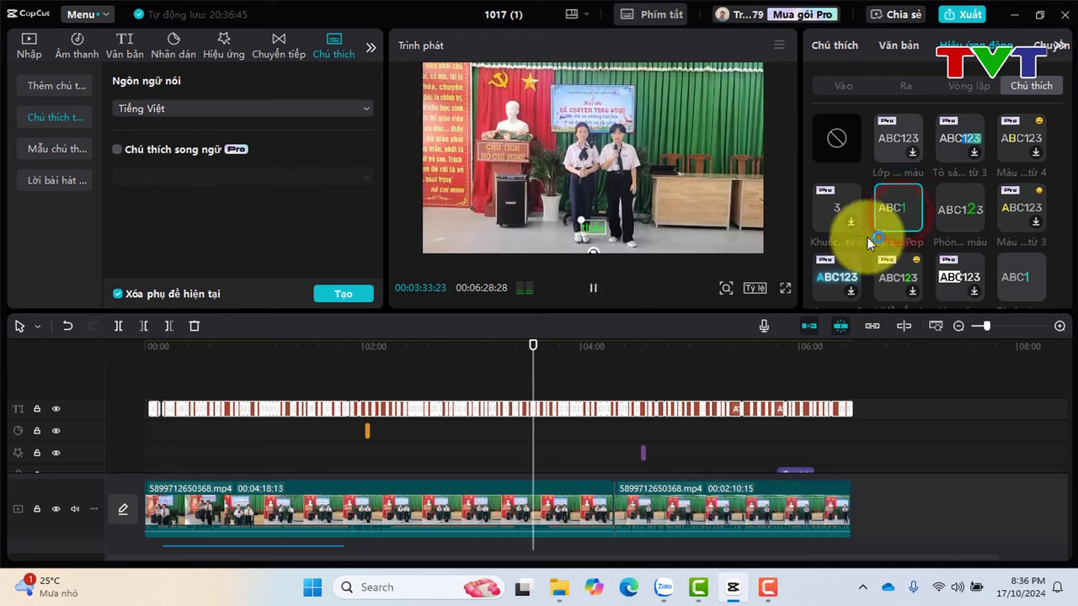
{"action": "left_click", "coordinate": [948, 214]}
{"action": "left_click", "coordinate": [594, 291]}
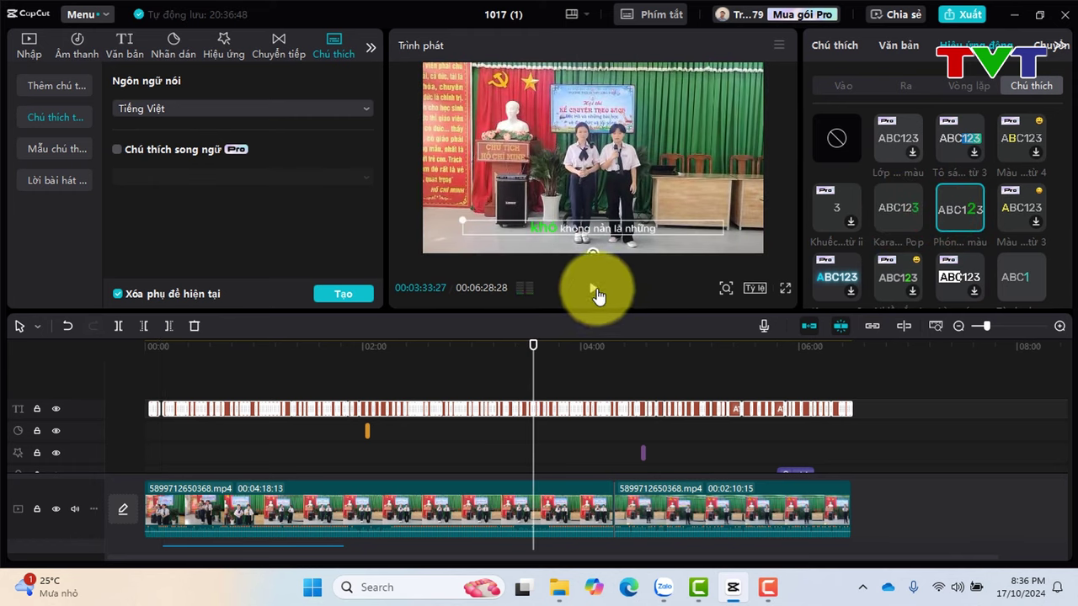
{"action": "left_click", "coordinate": [595, 291]}
{"action": "left_click", "coordinate": [594, 289]}
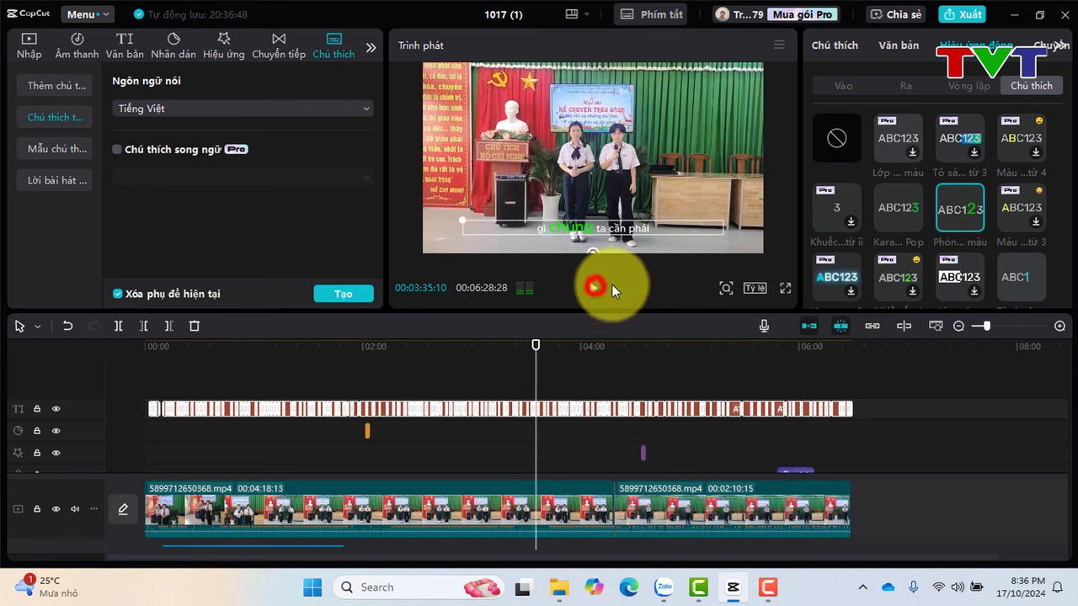
Apply the Từ thu hẹp caption animation to all captions and play the video to preview it.
{"action": "scroll", "coordinate": [1032, 217], "scroll_direction": "down", "scroll_amount": 2}
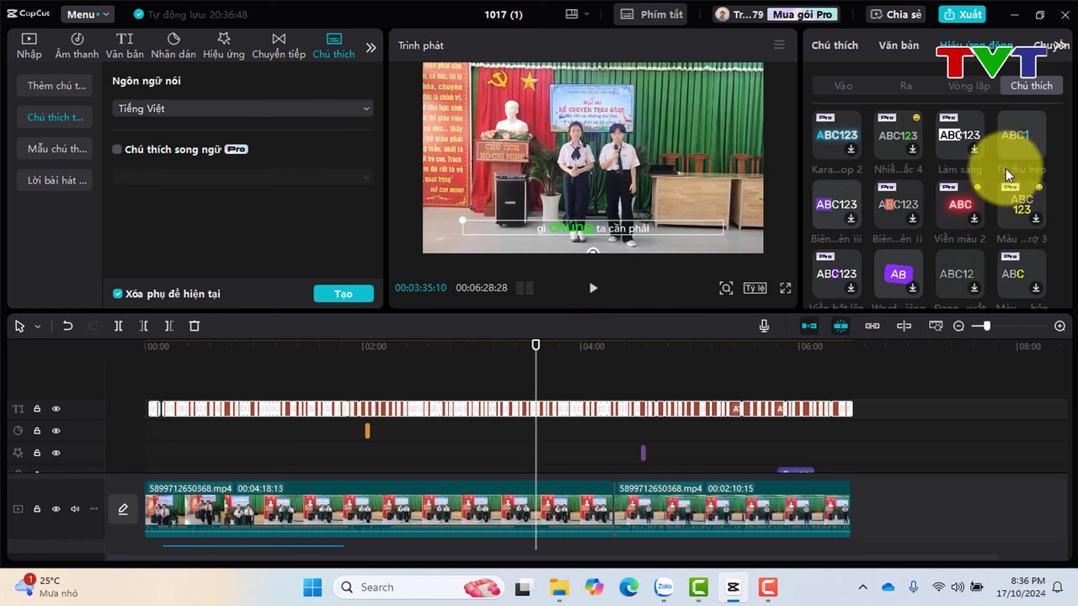
{"action": "scroll", "coordinate": [974, 203], "scroll_direction": "down", "scroll_amount": 5}
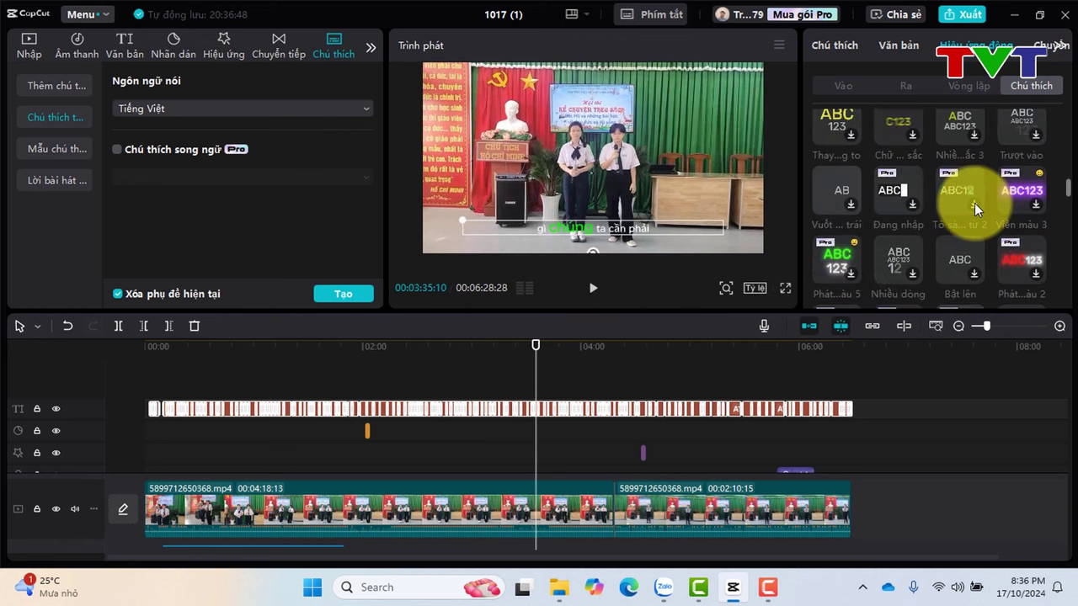
{"action": "scroll", "coordinate": [974, 205], "scroll_direction": "down", "scroll_amount": 4}
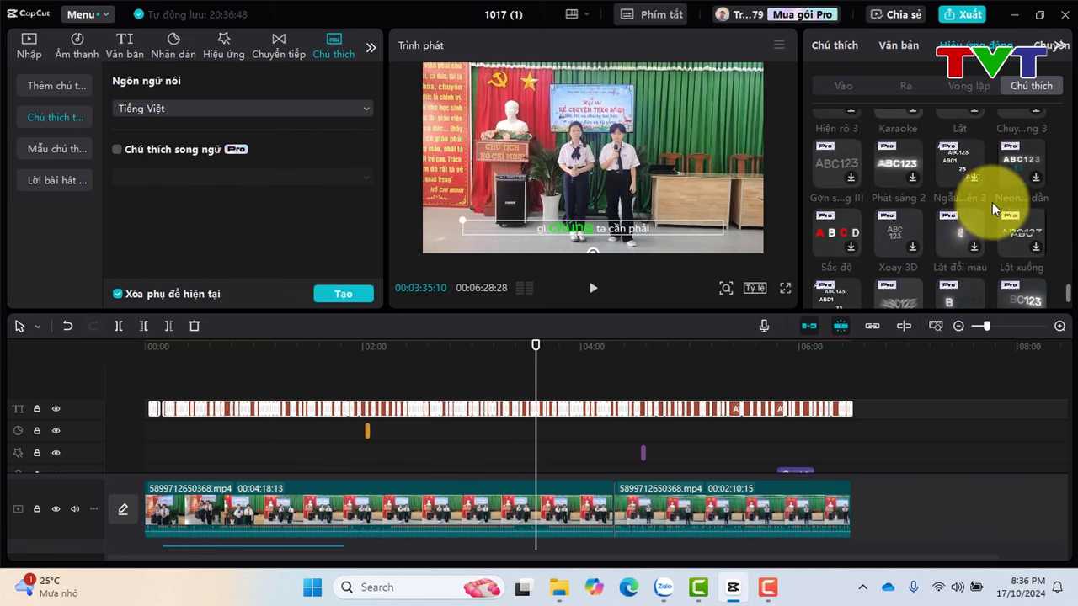
{"action": "scroll", "coordinate": [1012, 211], "scroll_direction": "up", "scroll_amount": 5}
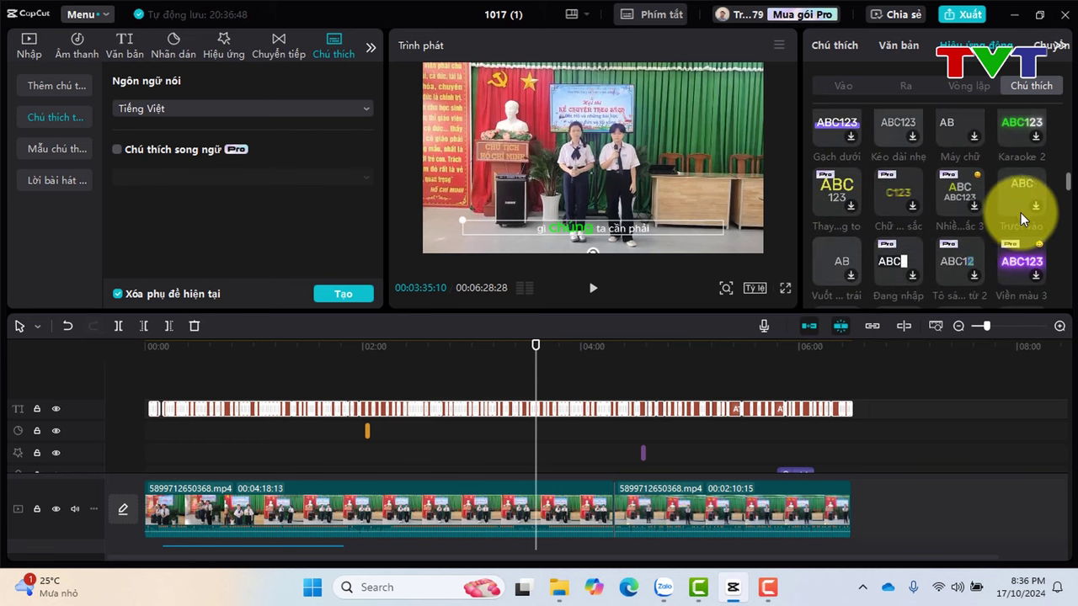
{"action": "scroll", "coordinate": [1026, 201], "scroll_direction": "up", "scroll_amount": 4}
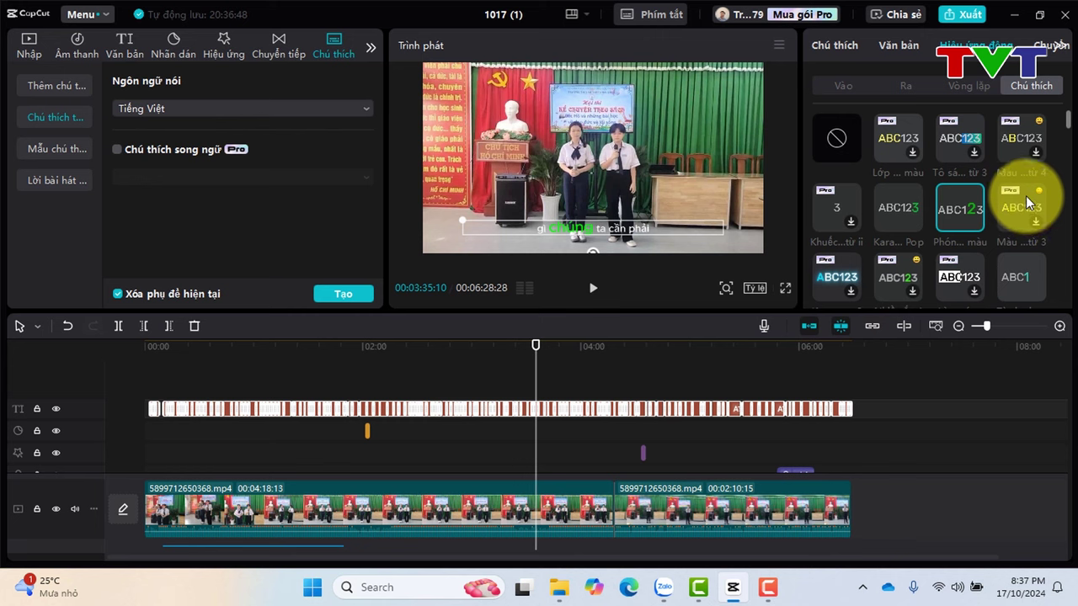
{"action": "scroll", "coordinate": [1023, 215], "scroll_direction": "down", "scroll_amount": 1}
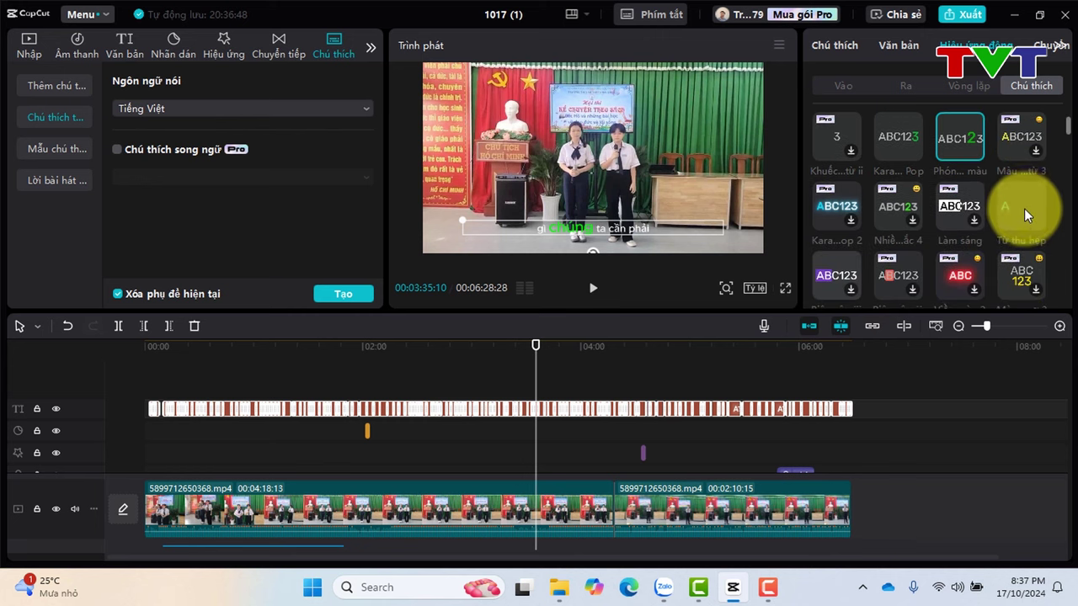
{"action": "left_click", "coordinate": [1024, 205]}
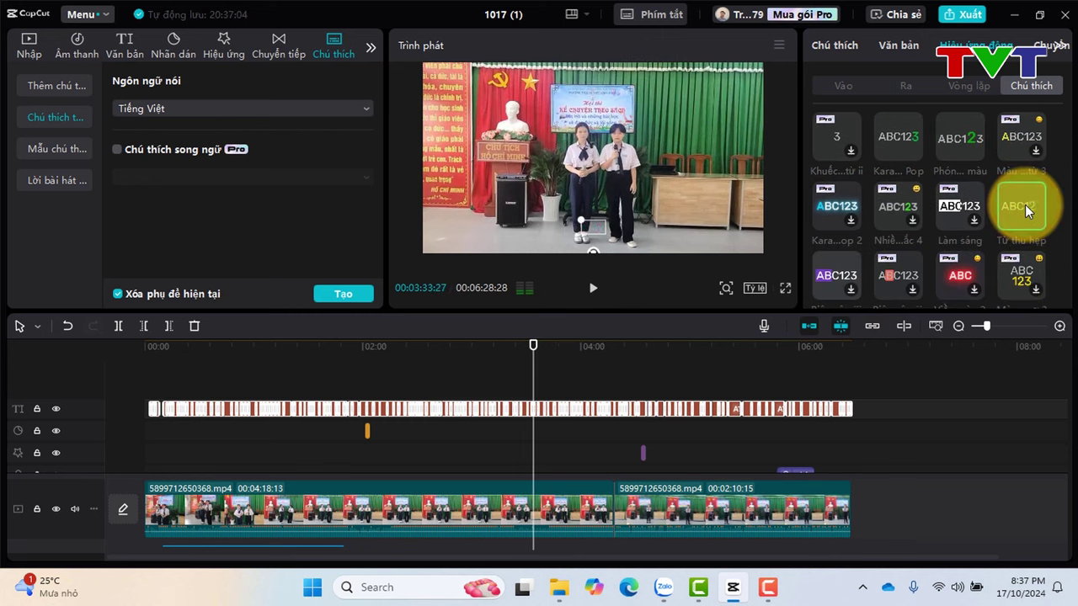
{"action": "left_click", "coordinate": [593, 295]}
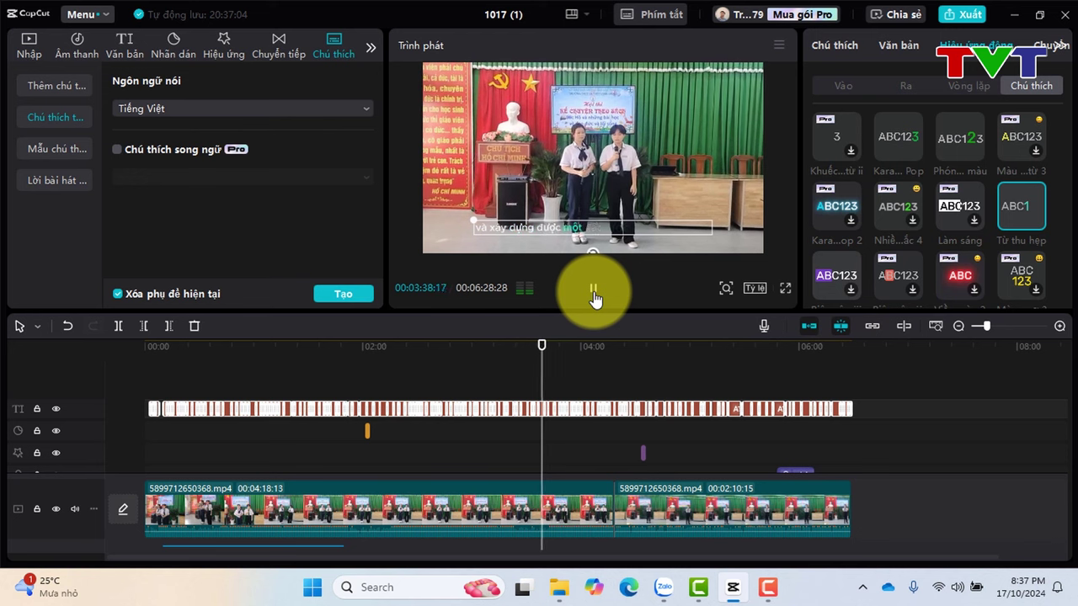
{"action": "left_click", "coordinate": [594, 294]}
Play the video from about 0:24 to review the animated captions against the speech.
{"action": "scroll", "coordinate": [349, 422], "scroll_direction": "down", "scroll_amount": 2}
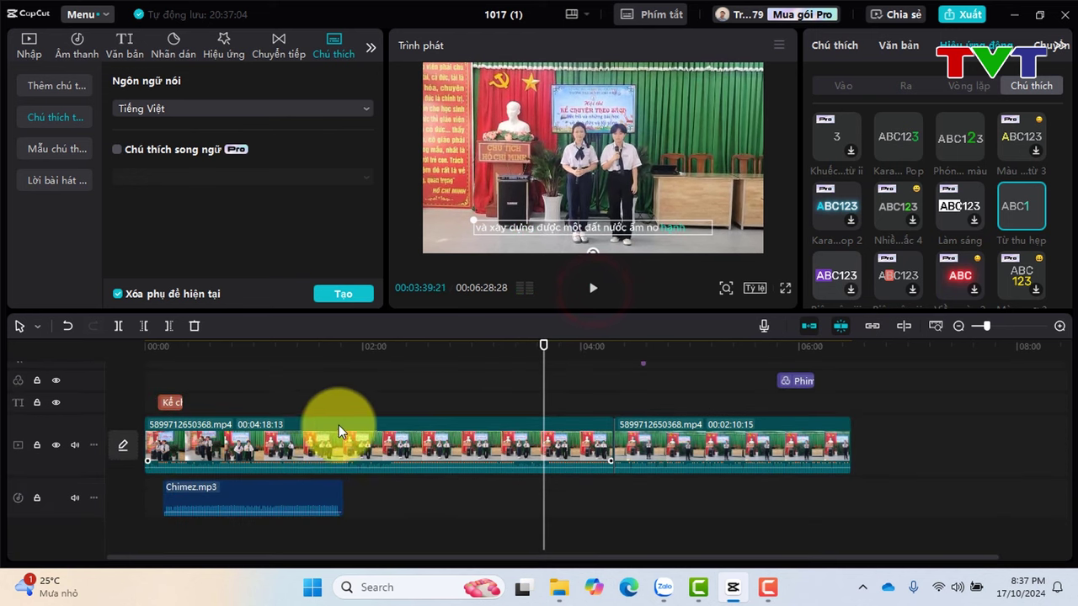
{"action": "scroll", "coordinate": [253, 438], "scroll_direction": "up", "scroll_amount": 3}
{"action": "left_click", "coordinate": [188, 348]}
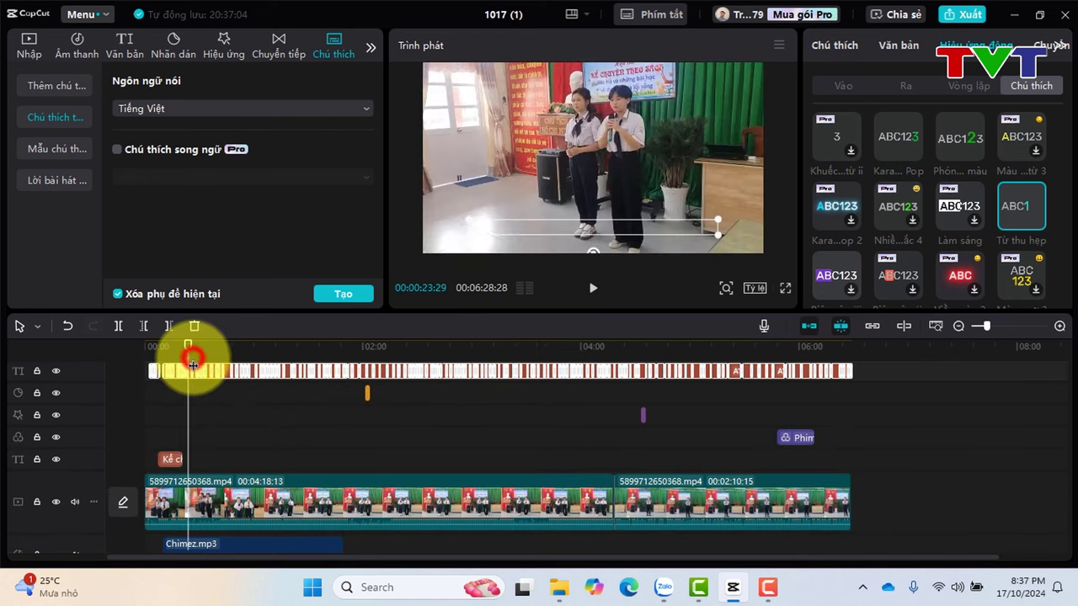
{"action": "left_click", "coordinate": [592, 288]}
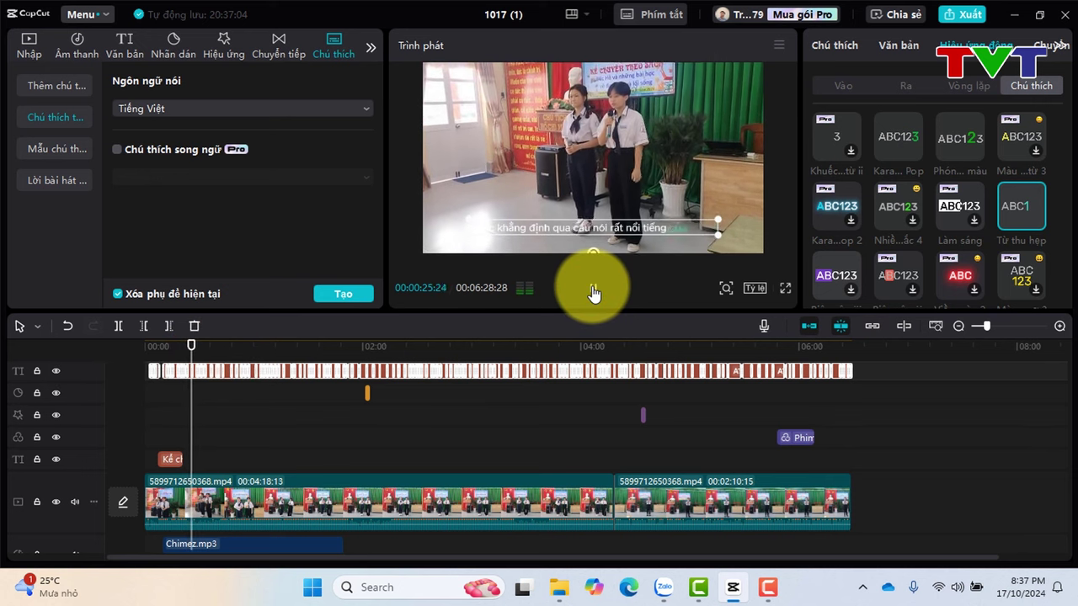
{"action": "scroll", "coordinate": [223, 531], "scroll_direction": "down", "scroll_amount": 1}
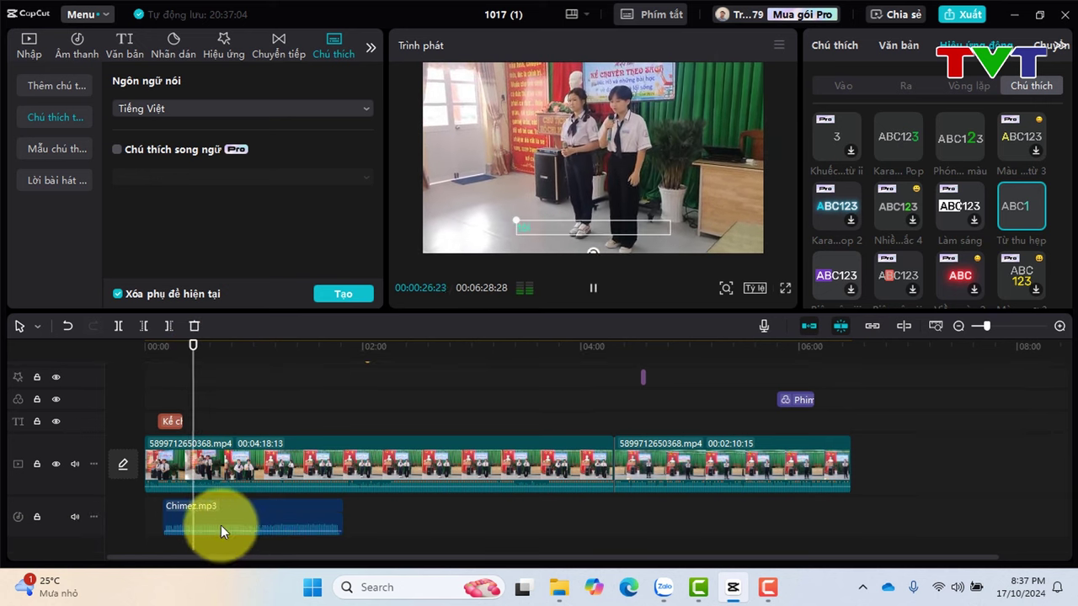
{"action": "left_click", "coordinate": [594, 291]}
{"action": "scroll", "coordinate": [557, 402], "scroll_direction": "up", "scroll_amount": 1}
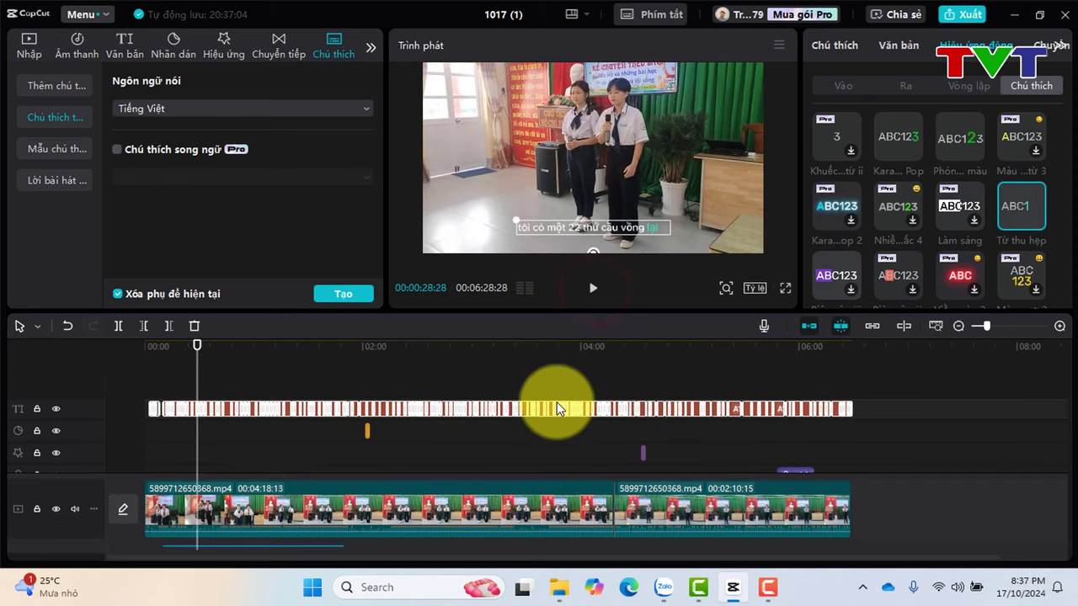
{"action": "scroll", "coordinate": [567, 391], "scroll_direction": "down", "scroll_amount": 1}
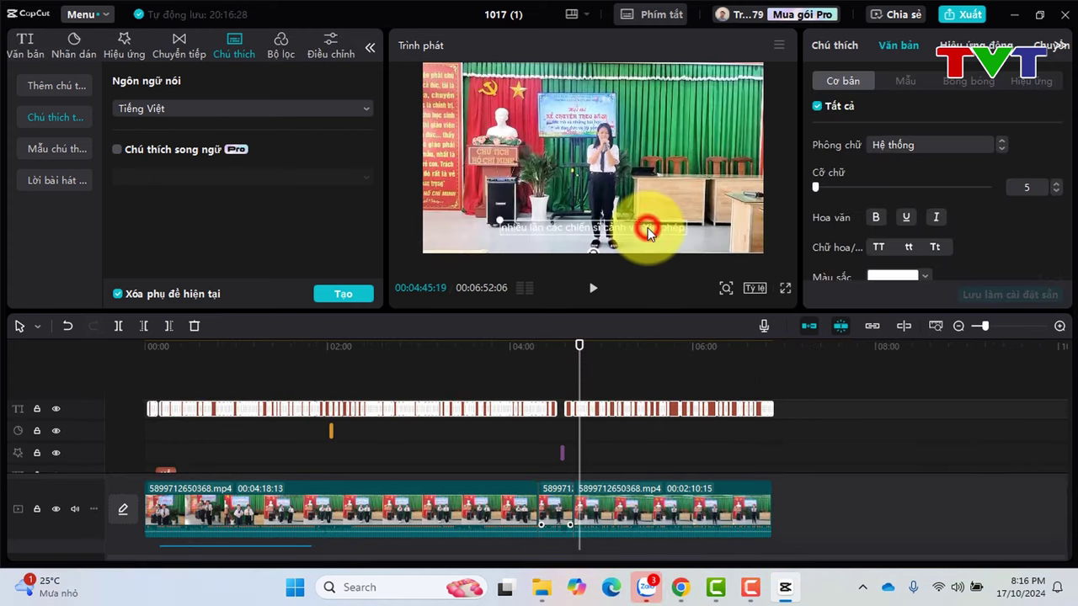
Select the caption "nhiều lần các chiến sĩ cảnh vệ Xin phép" at about 4:45 and open its text for editing.
{"action": "left_click", "coordinate": [647, 227]}
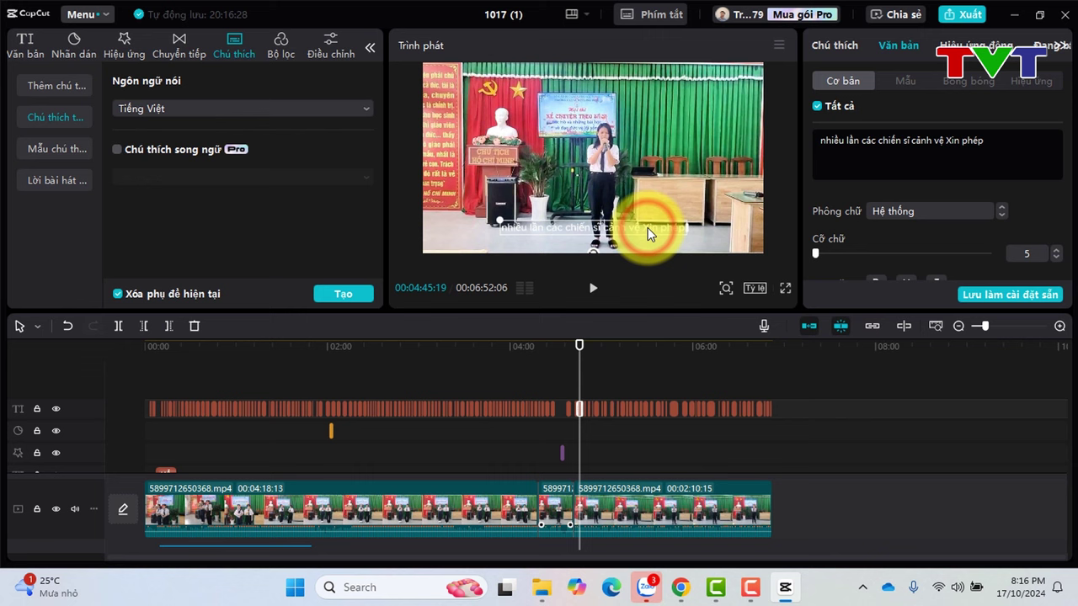
{"action": "left_click_drag", "start_coordinate": [990, 138], "coordinate": [810, 139]}
{"action": "left_click", "coordinate": [884, 139]}
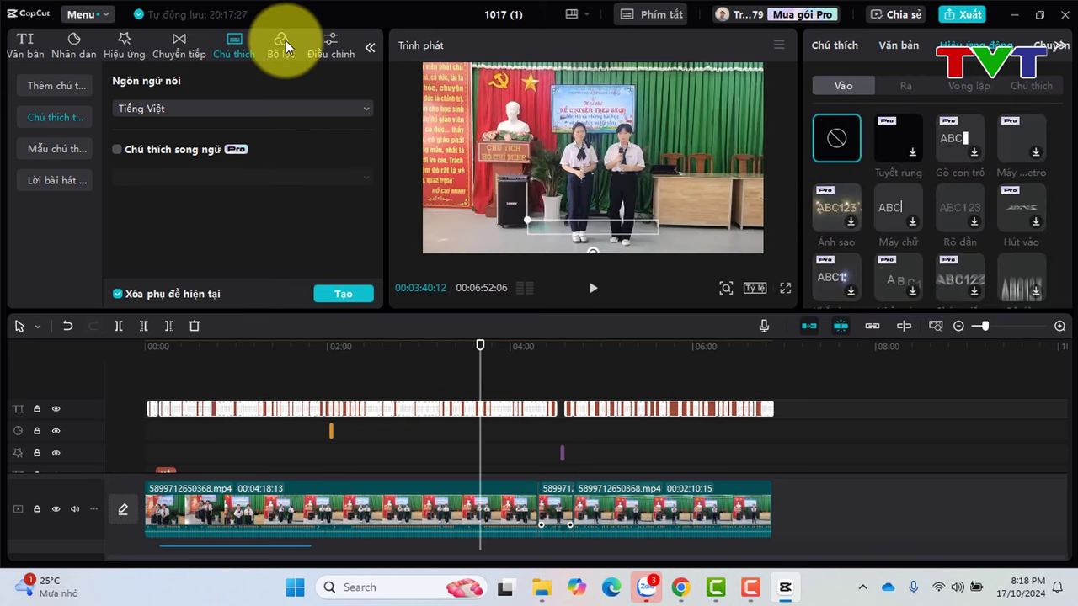
Browse the filter library and show the filters in its Phim category.
{"action": "left_click", "coordinate": [283, 44]}
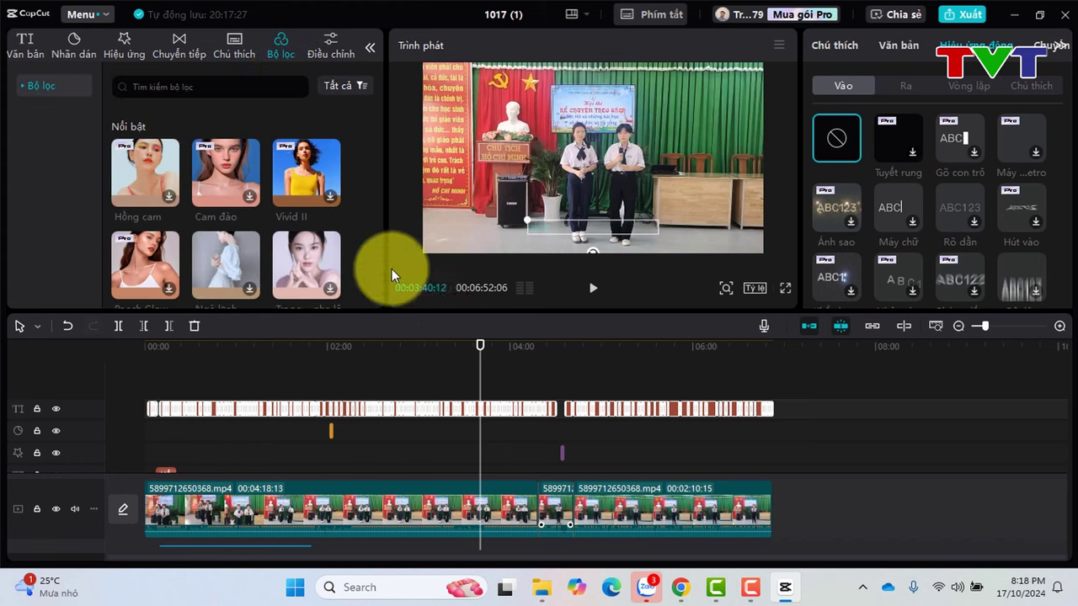
{"action": "scroll", "coordinate": [319, 211], "scroll_direction": "down", "scroll_amount": 10}
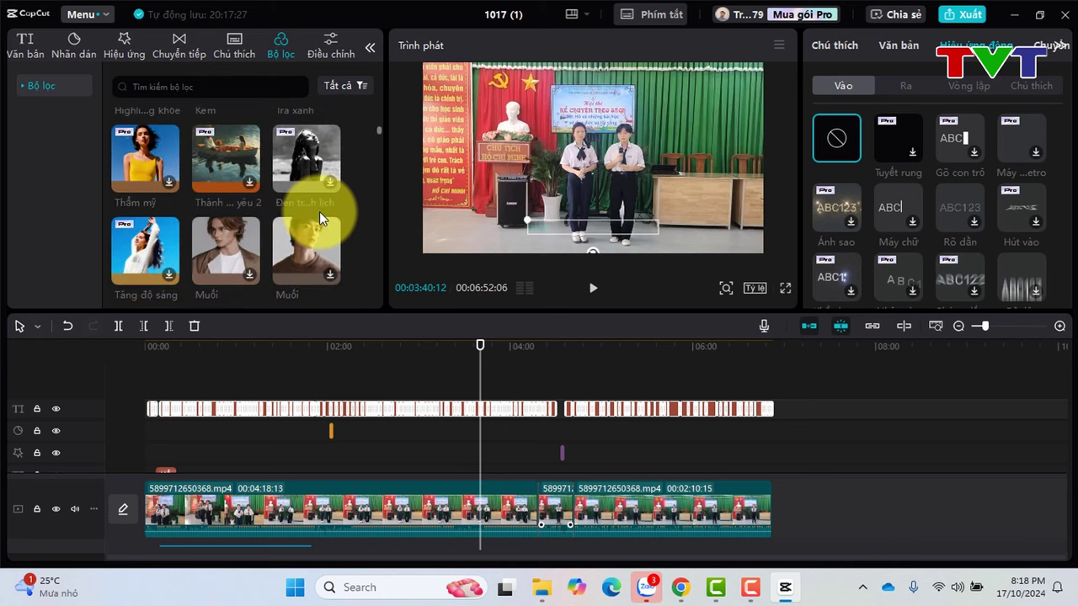
{"action": "scroll", "coordinate": [320, 211], "scroll_direction": "down", "scroll_amount": 8}
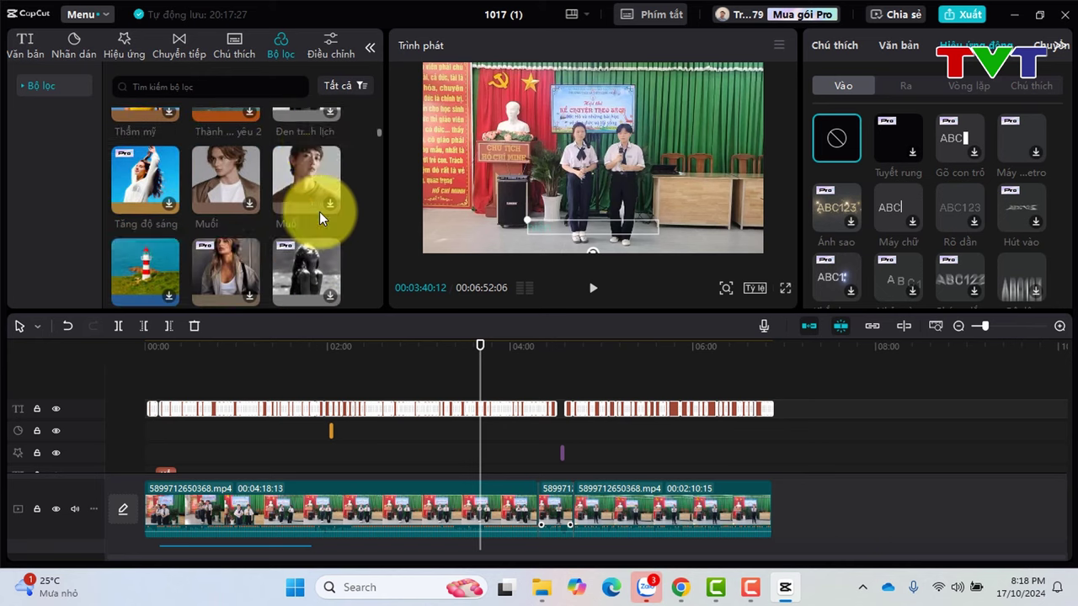
{"action": "left_click", "coordinate": [25, 89]}
{"action": "left_click", "coordinate": [65, 182]}
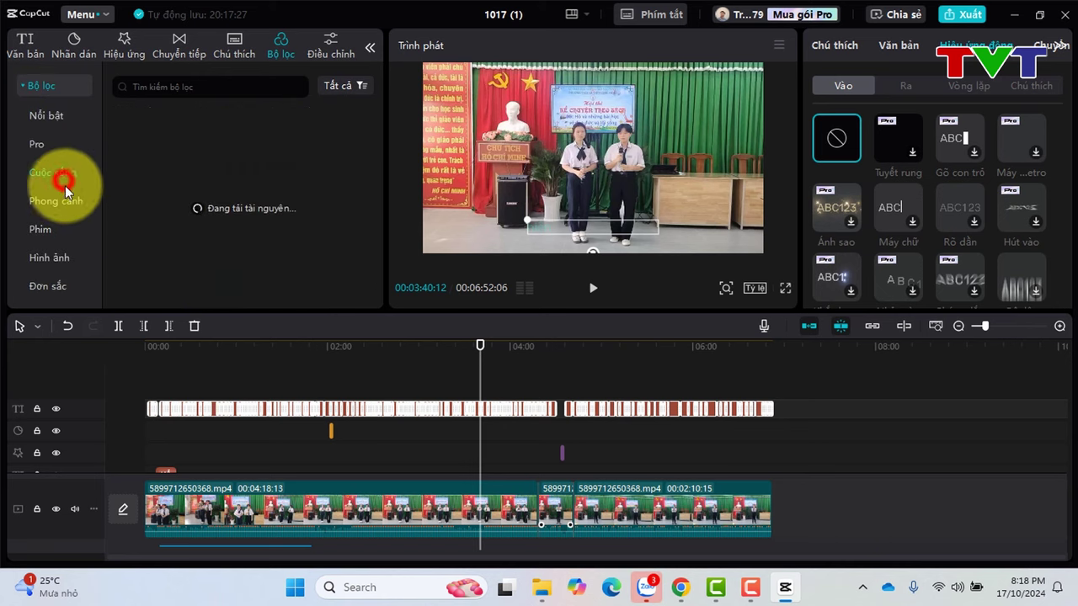
{"action": "left_click", "coordinate": [47, 228]}
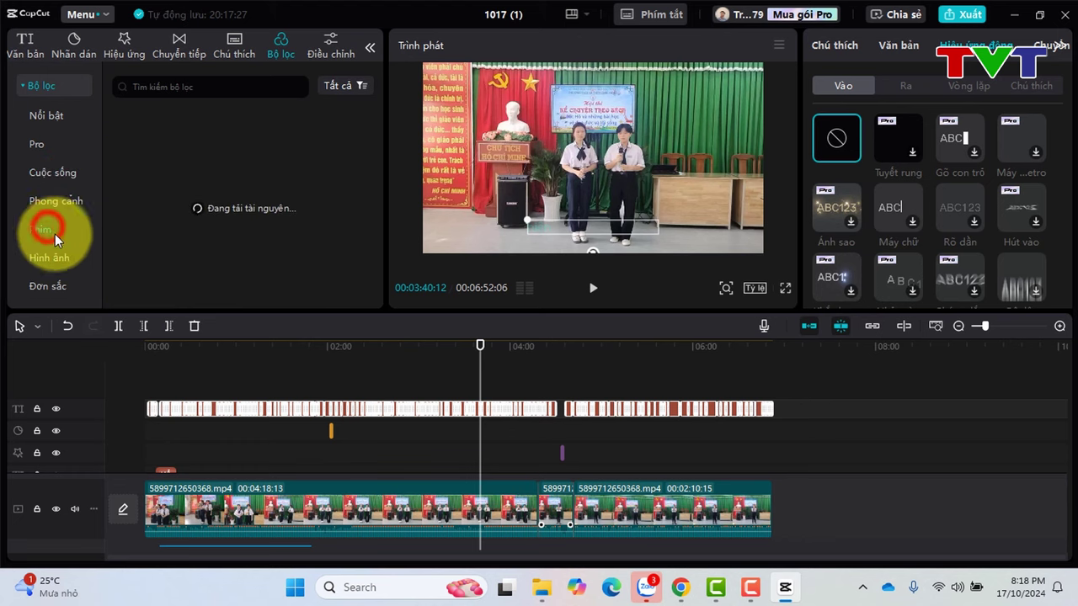
Go to about 4:58 in the last video clip and preview the Phim filter Một ngày on it.
{"action": "left_click", "coordinate": [559, 355]}
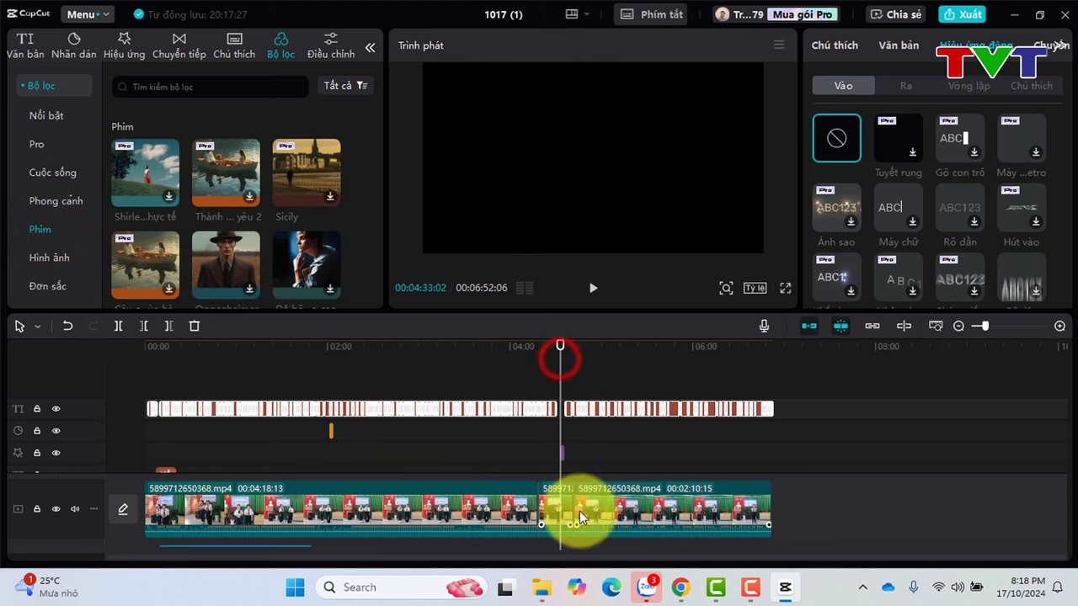
{"action": "left_click", "coordinate": [553, 505]}
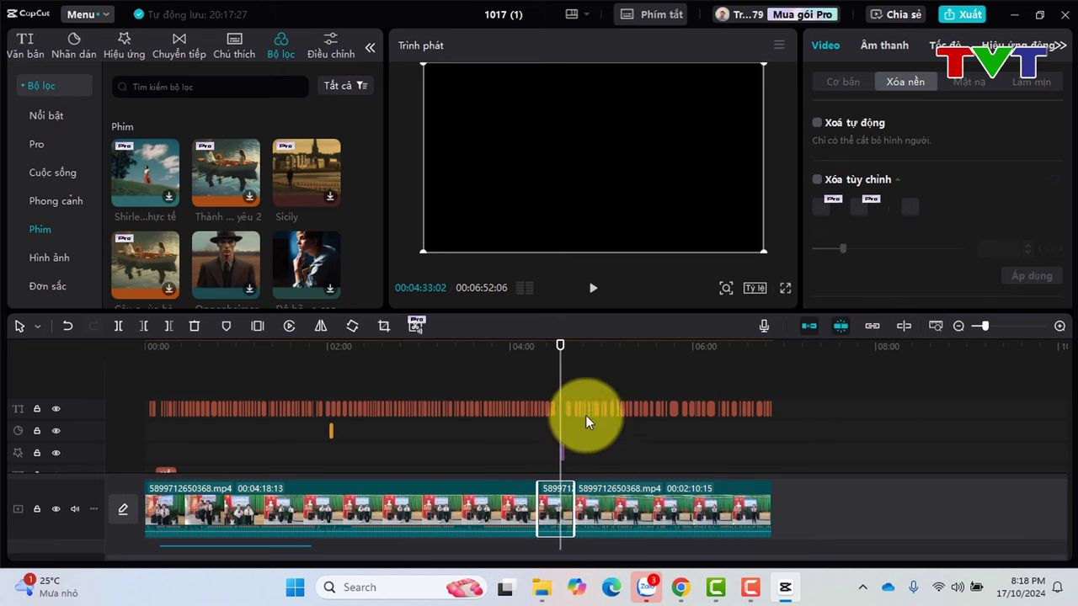
{"action": "left_click", "coordinate": [599, 362]}
{"action": "scroll", "coordinate": [242, 245], "scroll_direction": "down", "scroll_amount": 3}
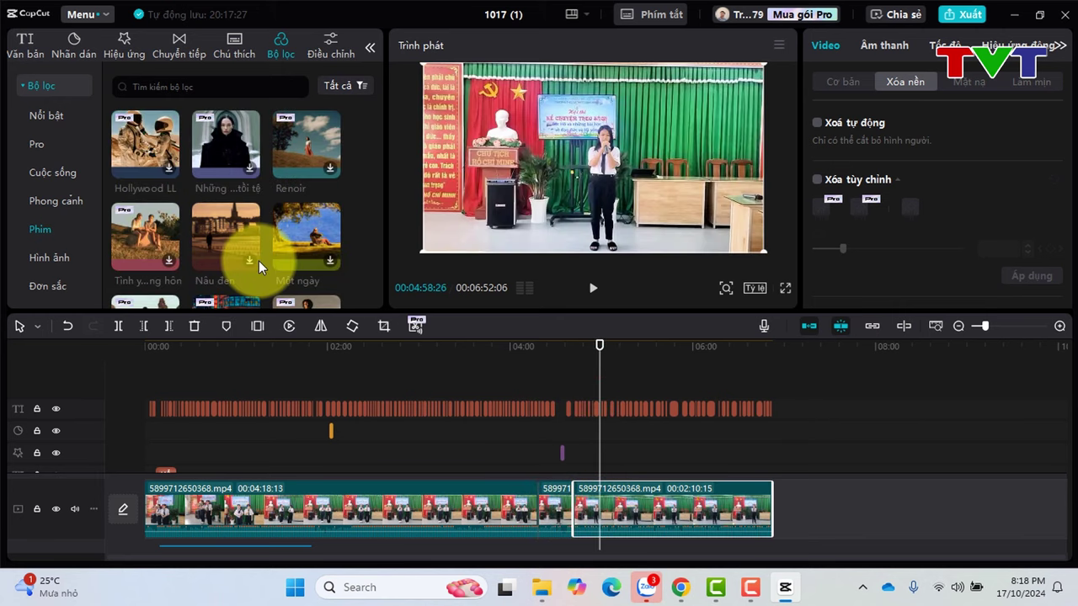
{"action": "scroll", "coordinate": [254, 255], "scroll_direction": "down", "scroll_amount": 1}
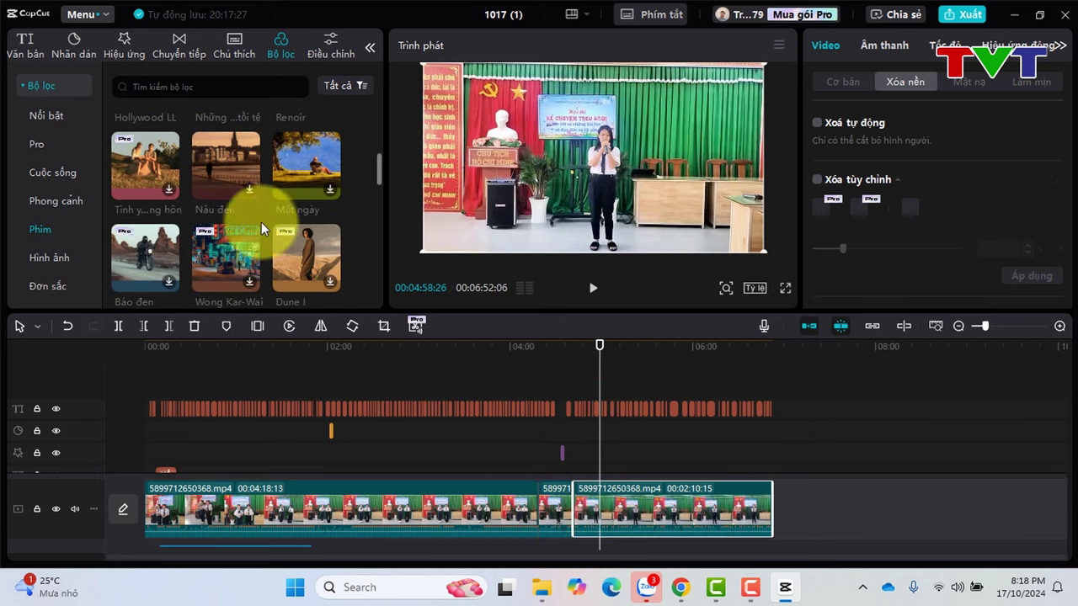
{"action": "left_click", "coordinate": [332, 192]}
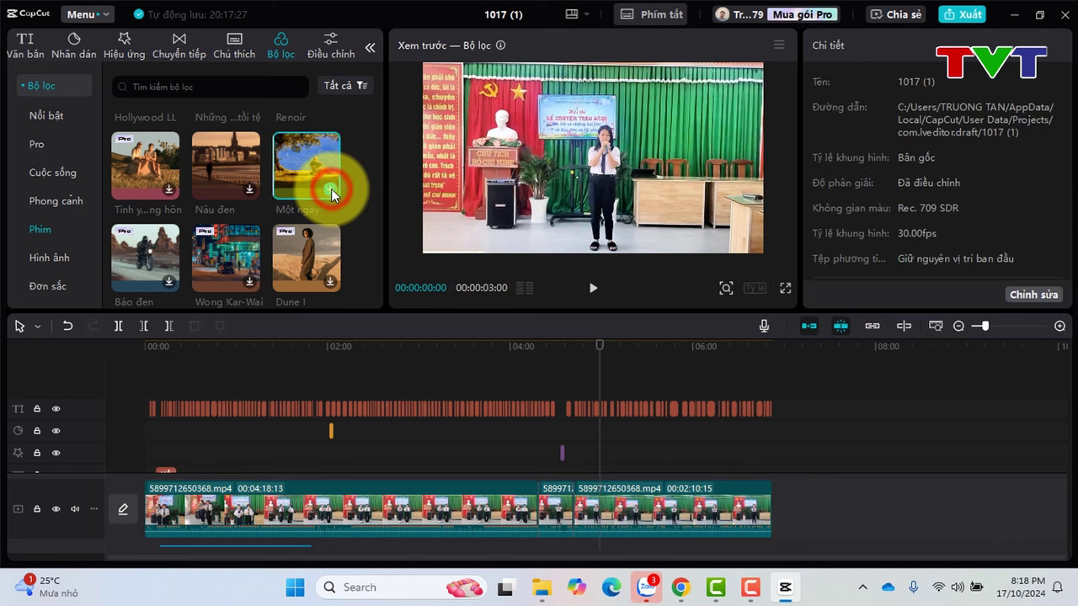
{"action": "left_click", "coordinate": [594, 288]}
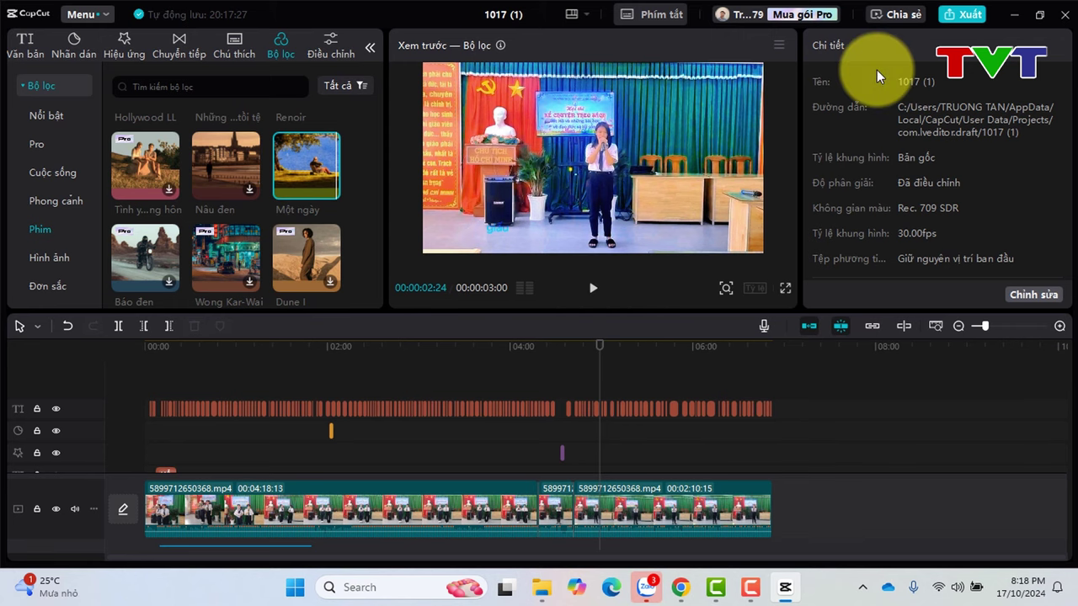
Add the Phim filter Ốc đảo to the timeline above the last video clip at about 5:27.
{"action": "scroll", "coordinate": [870, 162], "scroll_direction": "down", "scroll_amount": 2}
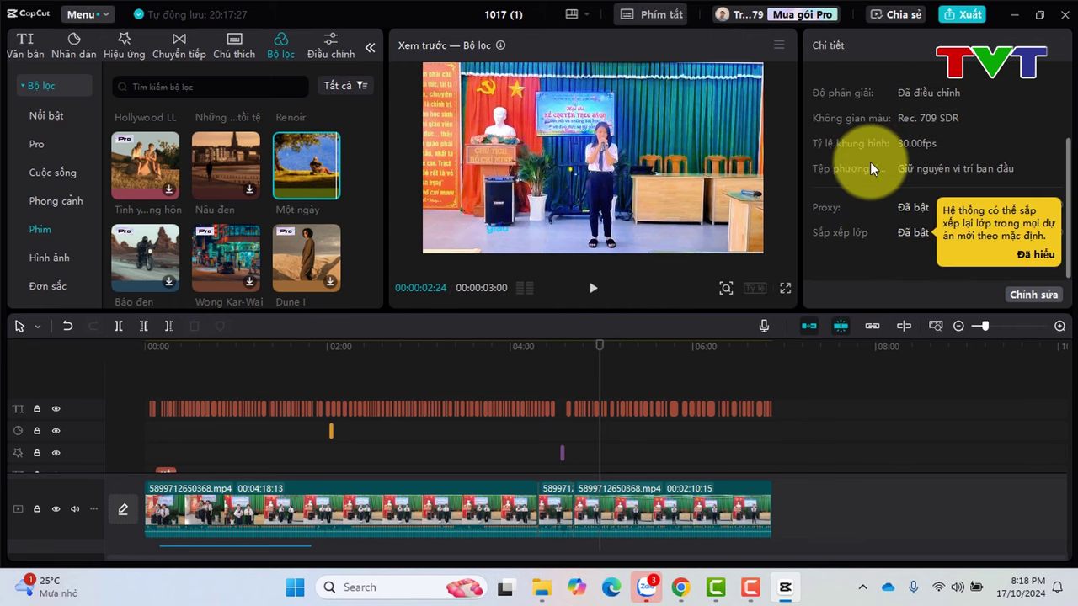
{"action": "scroll", "coordinate": [597, 488], "scroll_direction": "down", "scroll_amount": 1}
{"action": "left_click", "coordinate": [603, 481]}
{"action": "scroll", "coordinate": [627, 451], "scroll_direction": "up", "scroll_amount": 1}
{"action": "left_click", "coordinate": [617, 347]}
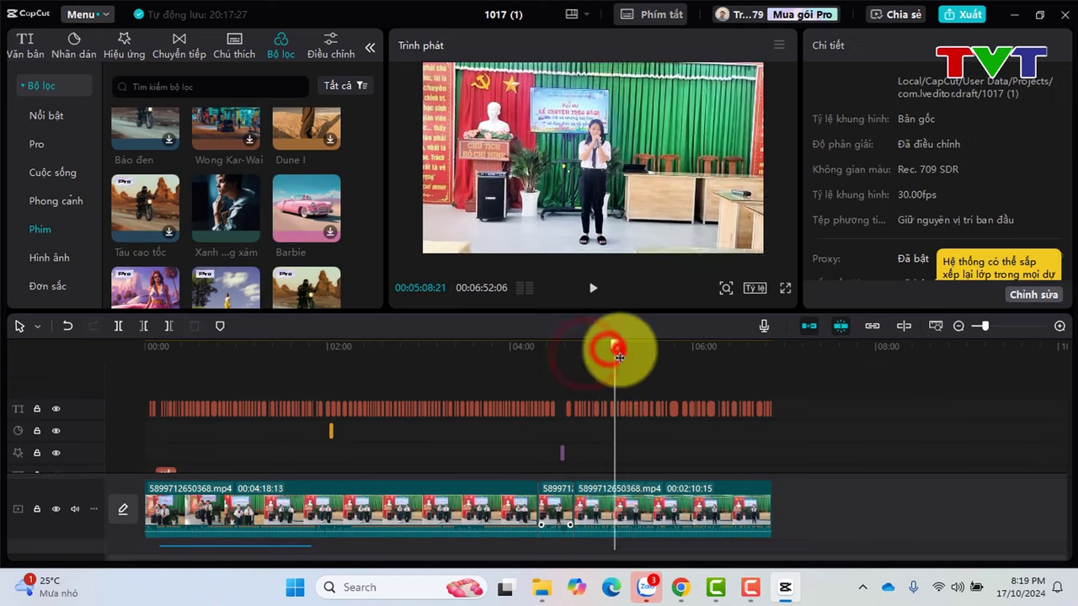
{"action": "left_click_drag", "start_coordinate": [619, 356], "coordinate": [661, 350]}
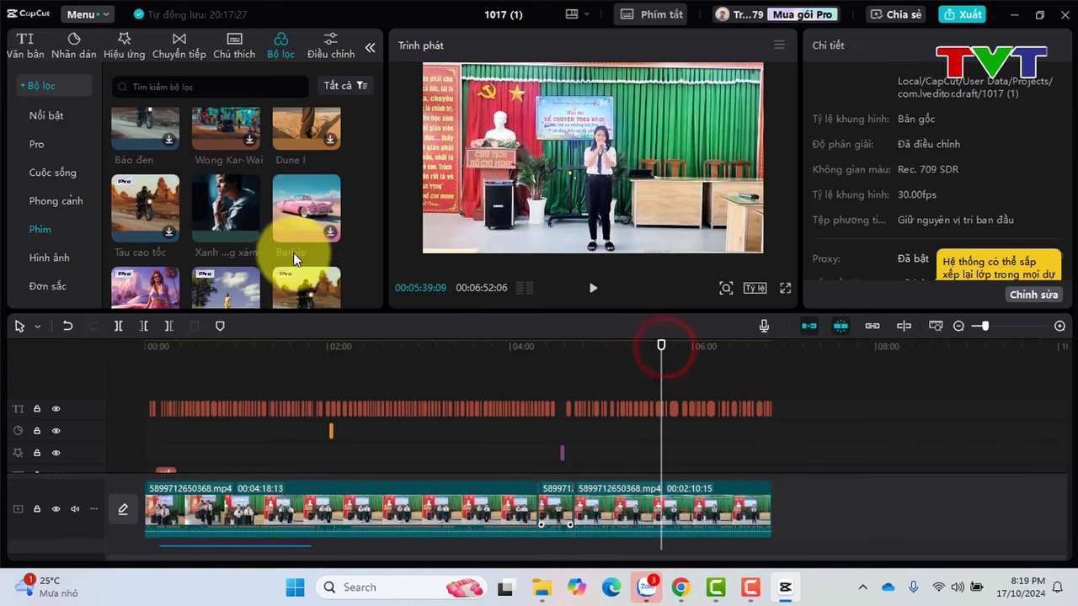
{"action": "scroll", "coordinate": [299, 228], "scroll_direction": "down", "scroll_amount": 3}
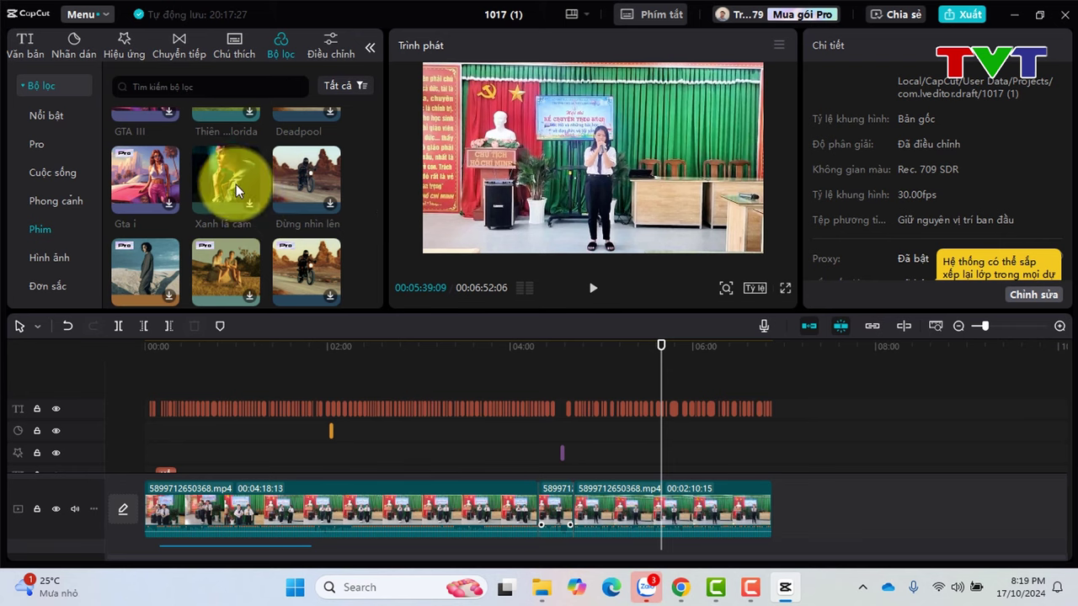
{"action": "scroll", "coordinate": [236, 184], "scroll_direction": "down", "scroll_amount": 2}
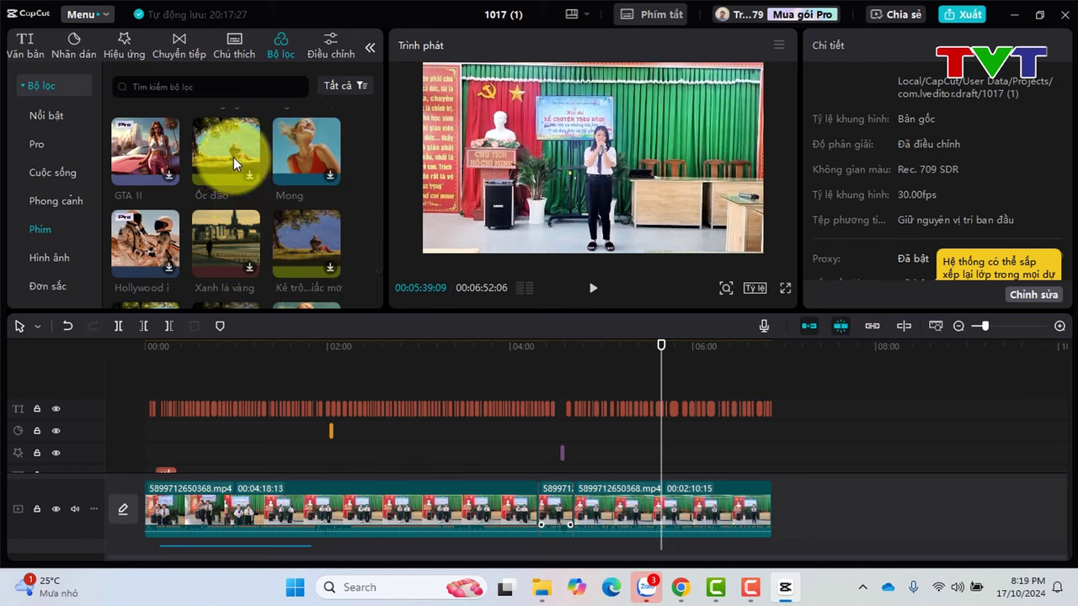
{"action": "left_click_drag", "start_coordinate": [233, 158], "coordinate": [649, 447]}
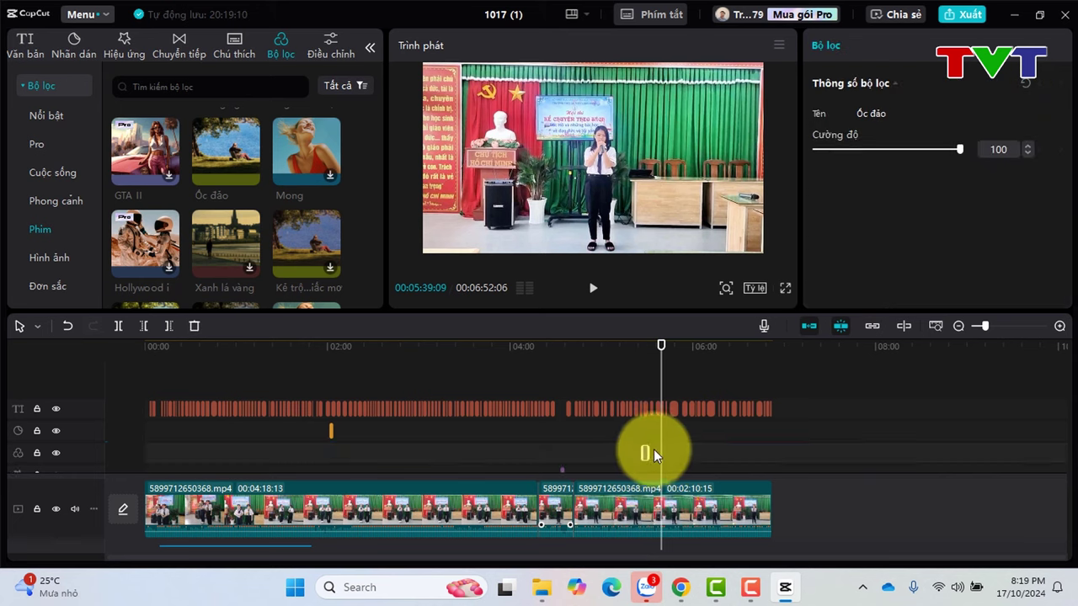
Play the video from about 5:27 to preview the Ốc đảo filter.
{"action": "left_click", "coordinate": [641, 364]}
{"action": "left_click", "coordinate": [593, 288]}
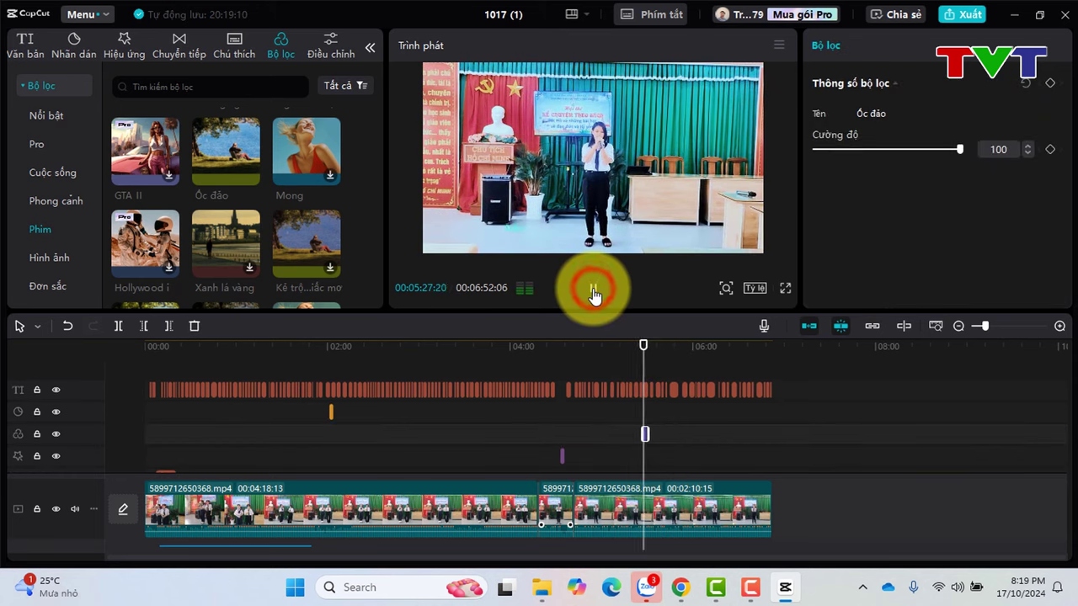
{"action": "left_click", "coordinate": [593, 288]}
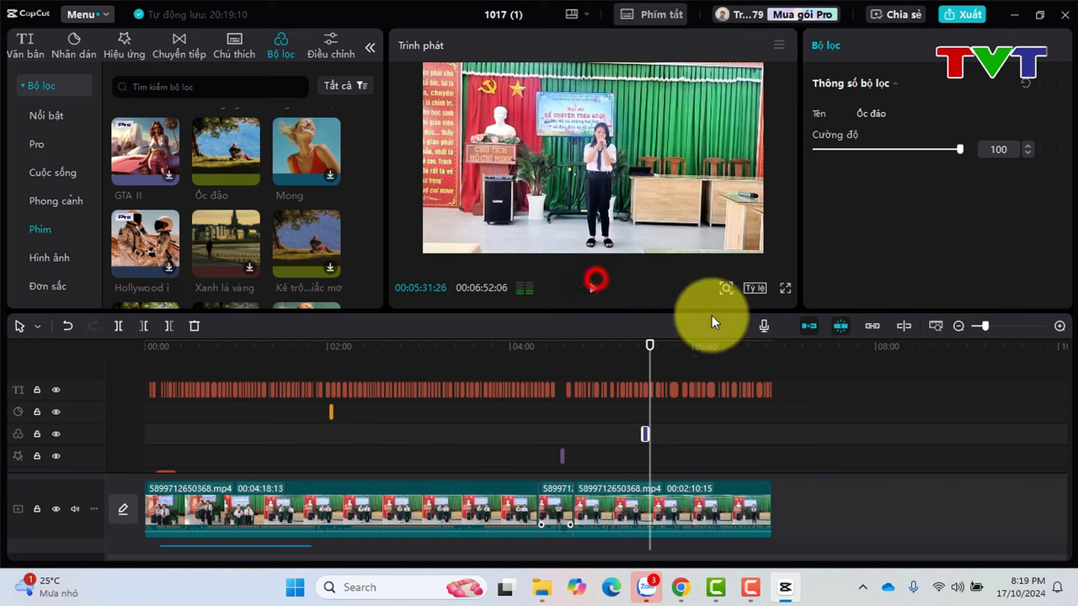
Extend the Ốc đảo filter on the timeline so it covers more of the last video clip.
{"action": "left_click", "coordinate": [690, 421]}
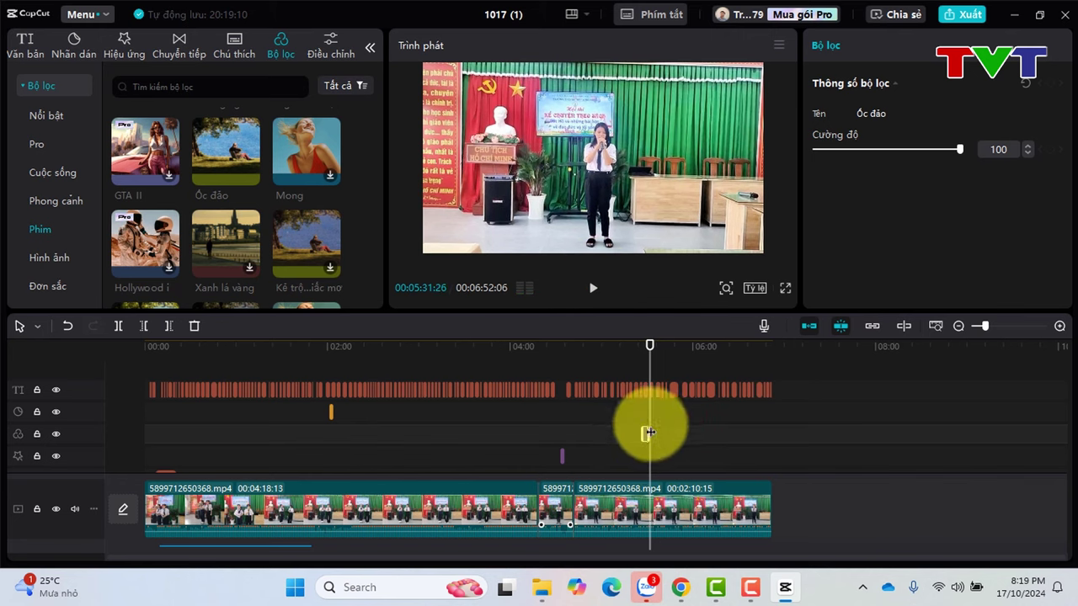
{"action": "left_click", "coordinate": [647, 431]}
{"action": "left_click_drag", "start_coordinate": [648, 434], "coordinate": [726, 435]}
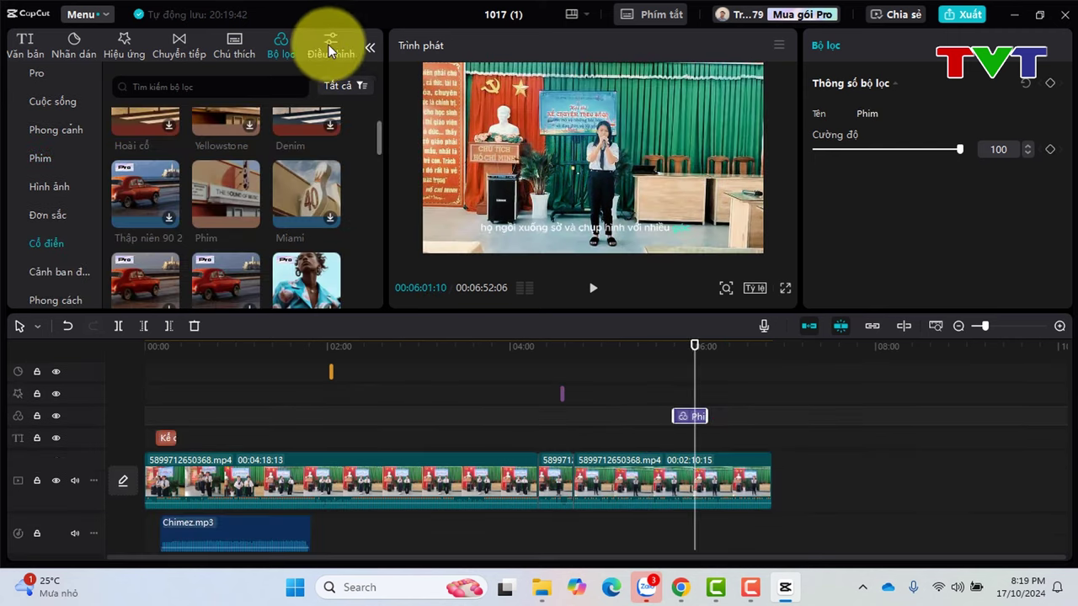
Review the adjustment, filter, caption, transition and text libraries and the last clip's basic video settings.
{"action": "left_click", "coordinate": [328, 44]}
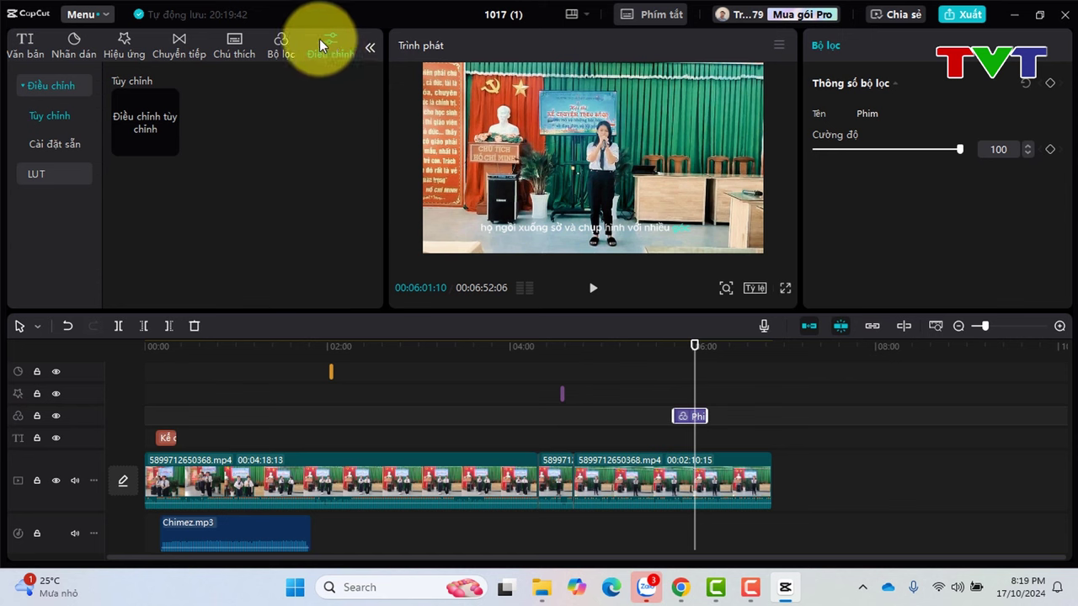
{"action": "left_click", "coordinate": [319, 39]}
{"action": "left_click", "coordinate": [281, 51]}
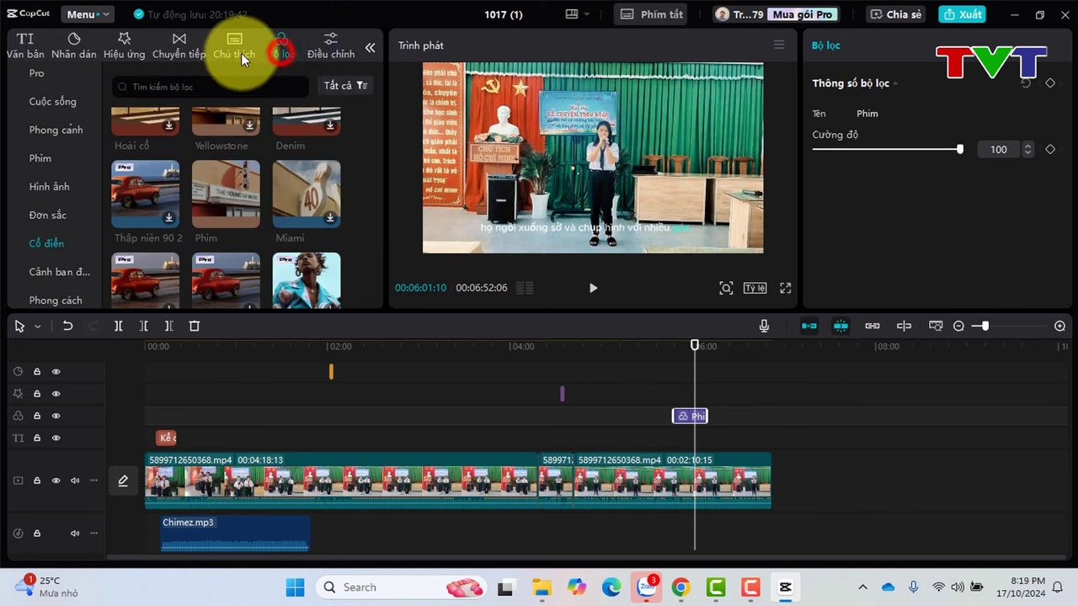
{"action": "left_click", "coordinate": [234, 47]}
{"action": "left_click", "coordinate": [179, 44]}
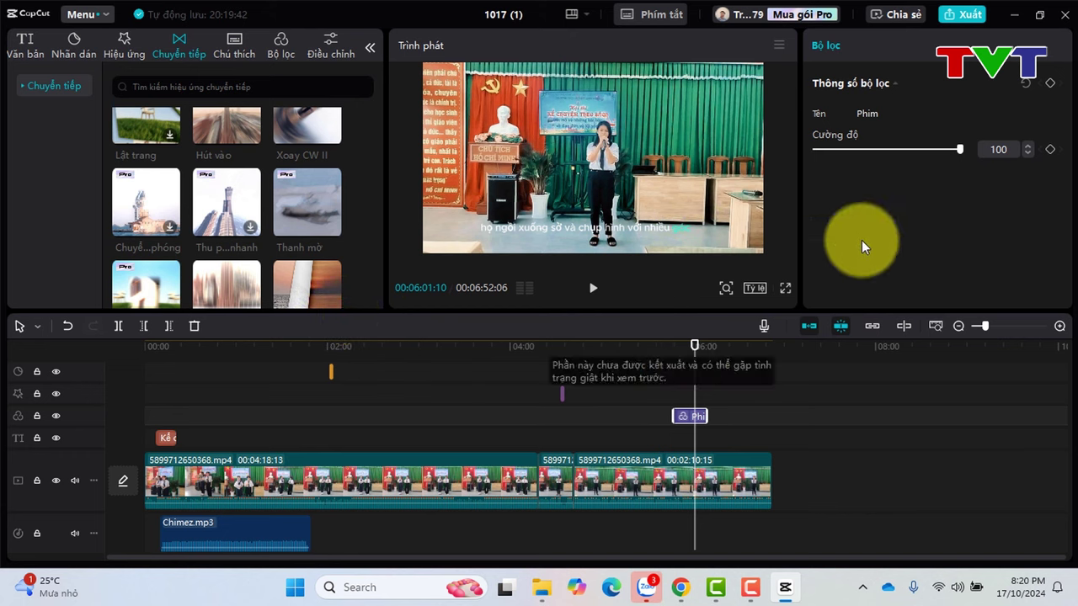
{"action": "left_click", "coordinate": [702, 463]}
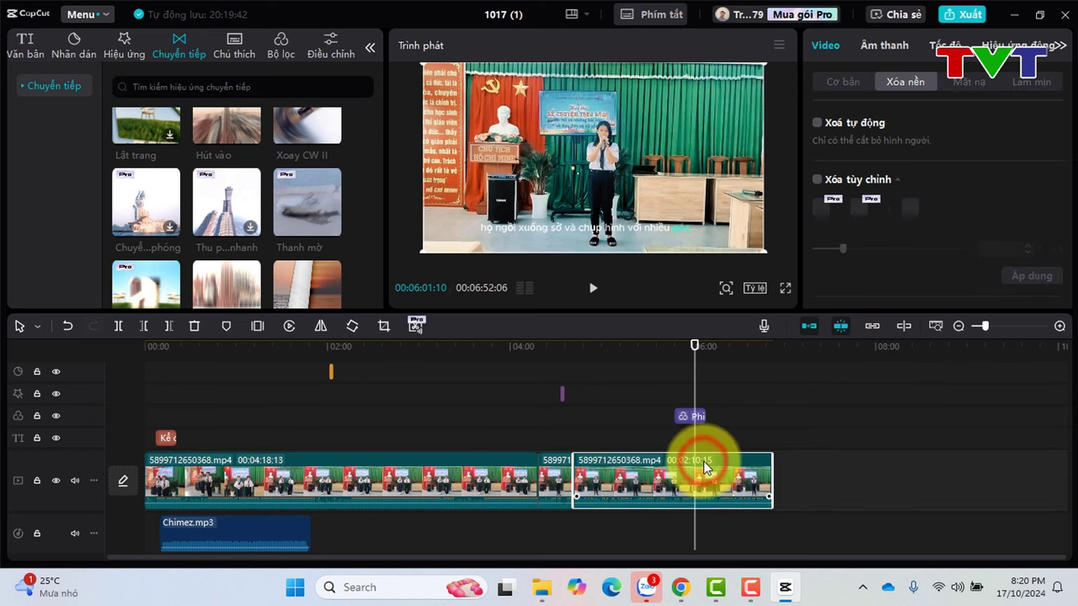
{"action": "left_click", "coordinate": [832, 46]}
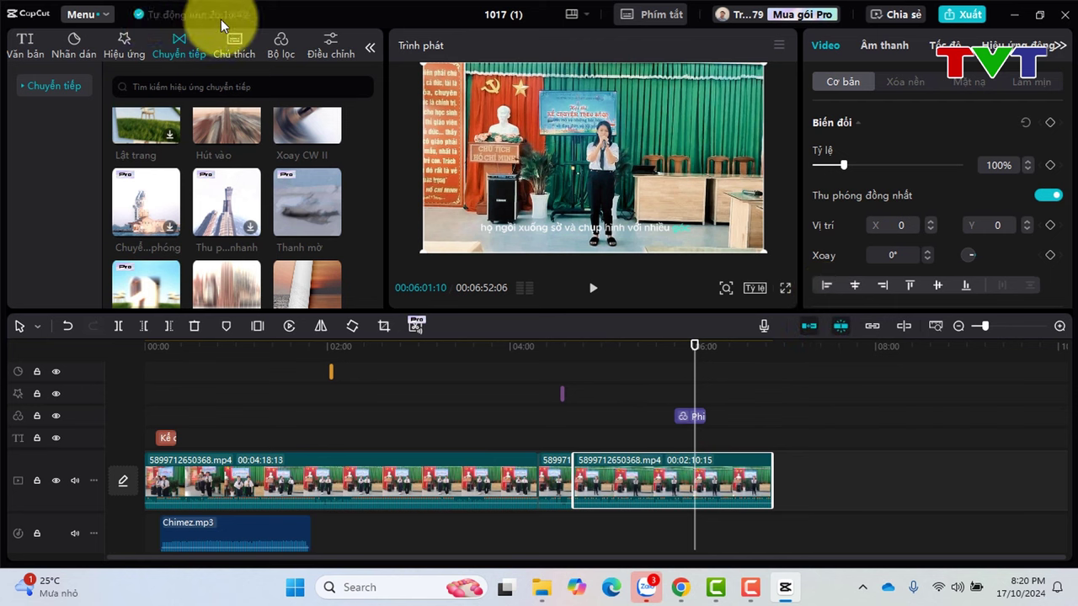
{"action": "left_click", "coordinate": [25, 44]}
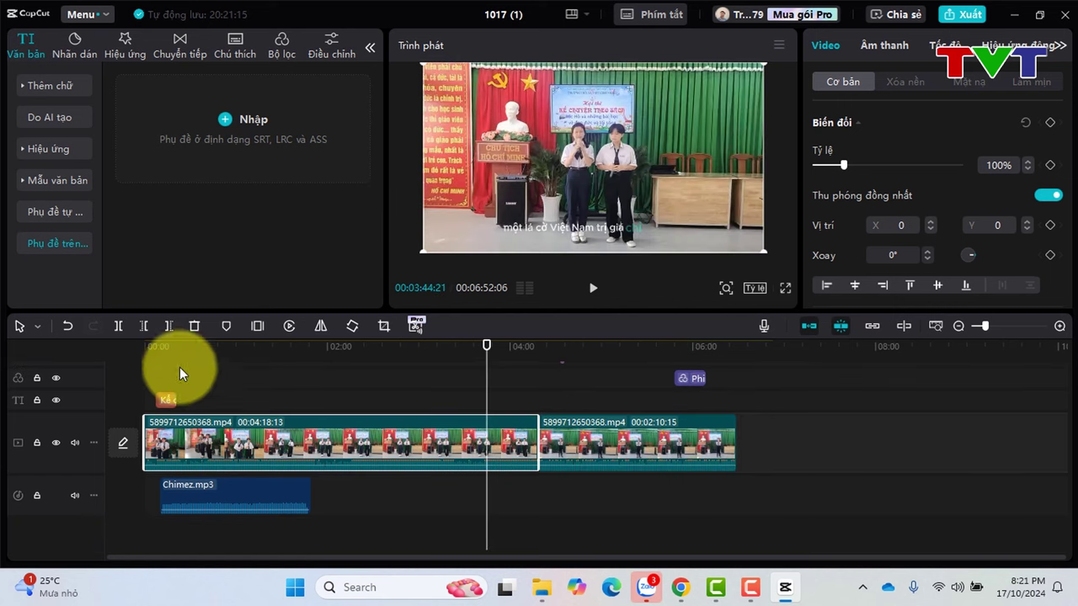
Place the playhead at about 0:39, open the export settings and name the exported video "hoi thi ke chuyen".
{"action": "left_click", "coordinate": [204, 346]}
{"action": "scroll", "coordinate": [428, 395], "scroll_direction": "up", "scroll_amount": 2}
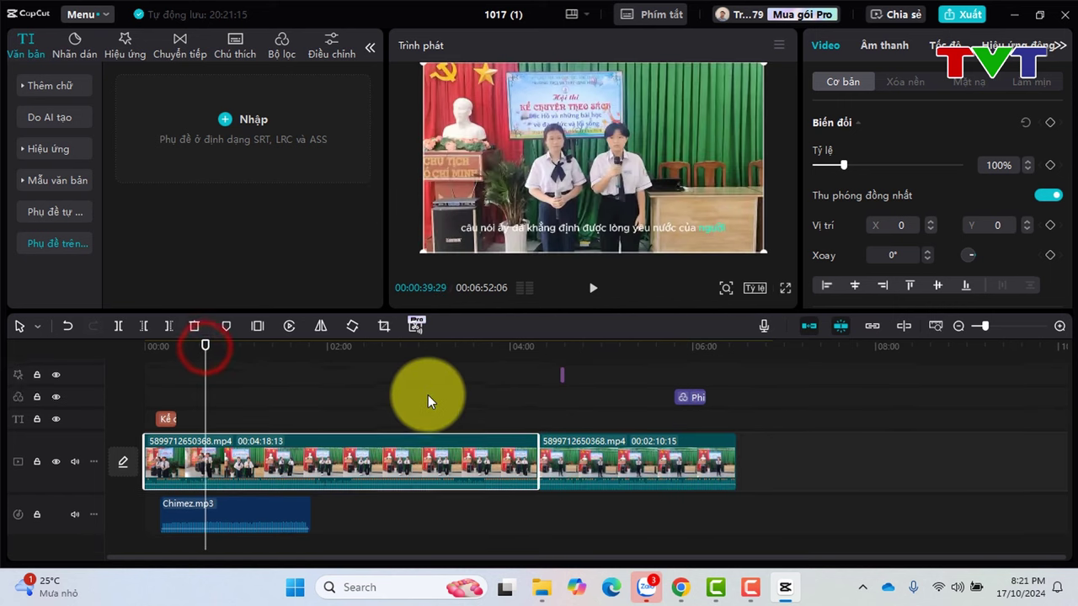
{"action": "left_click", "coordinate": [965, 19]}
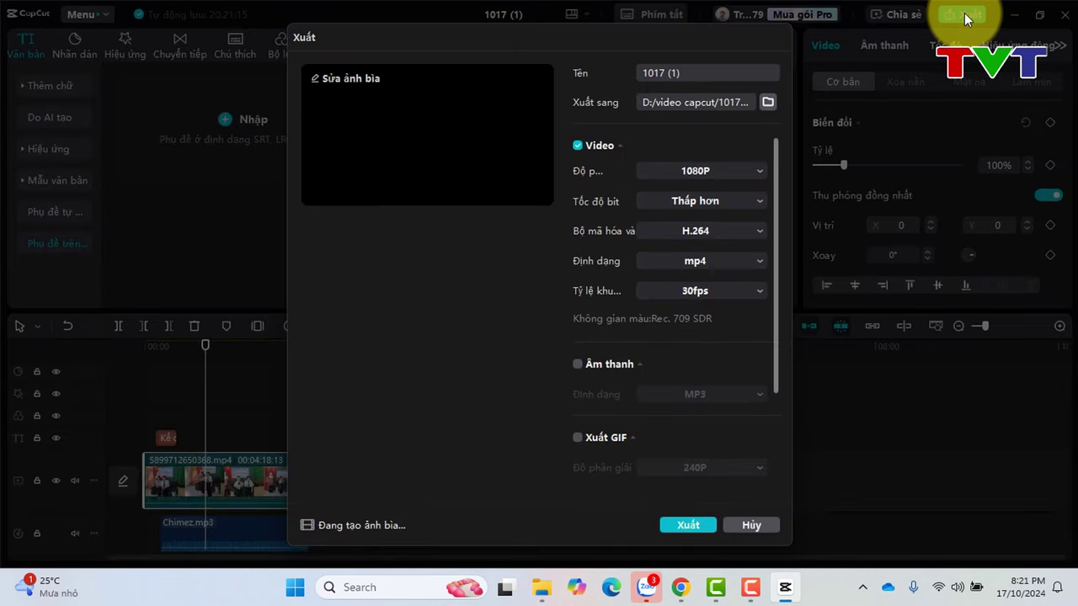
{"action": "left_click", "coordinate": [686, 72]}
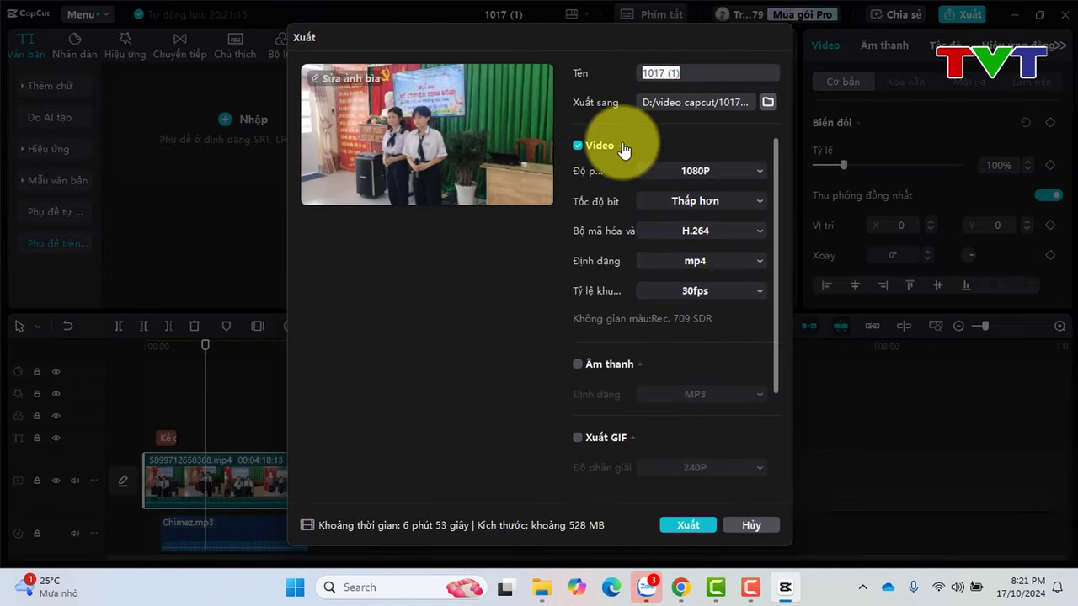
{"action": "type", "text": "hoi thi ke chuyen"}
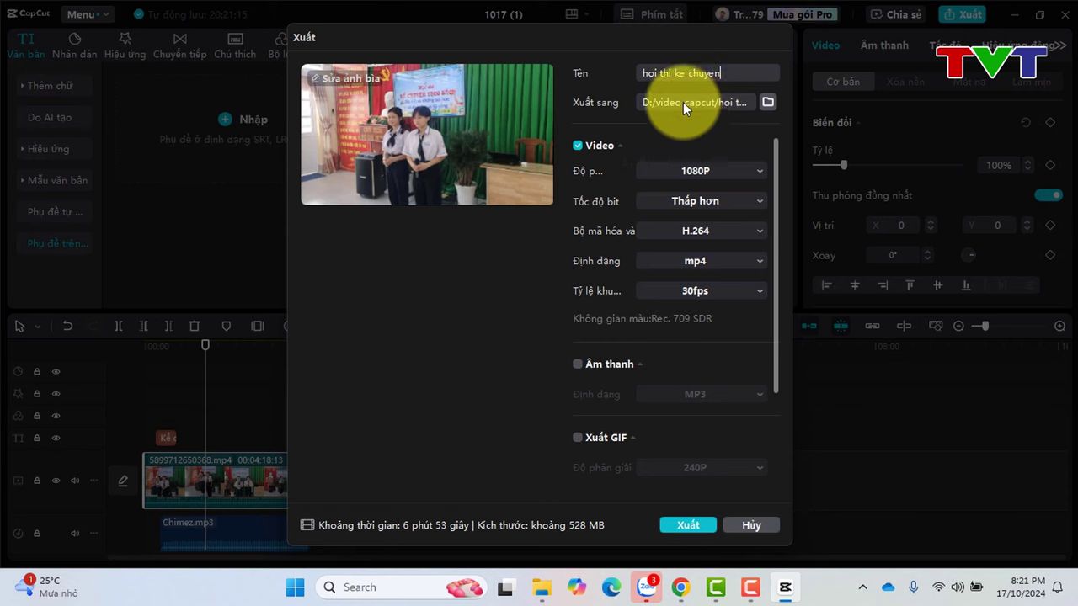
Choose the folder "video capcut" on drive D: as the export location and set the resolution to 2K.
{"action": "left_click", "coordinate": [768, 103]}
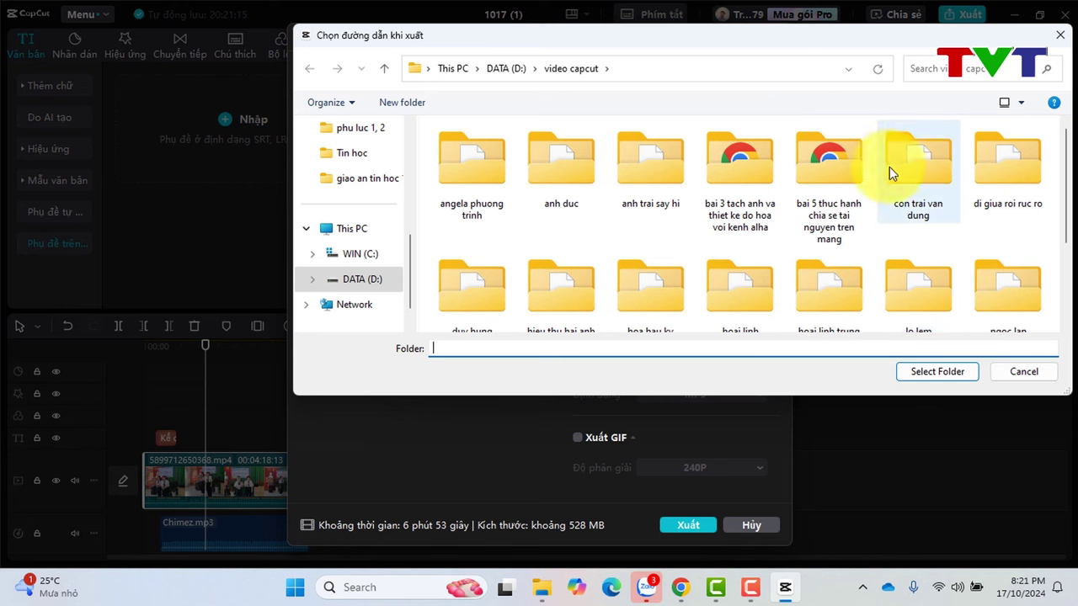
{"action": "scroll", "coordinate": [892, 177], "scroll_direction": "down", "scroll_amount": 2}
{"action": "left_click", "coordinate": [937, 371]}
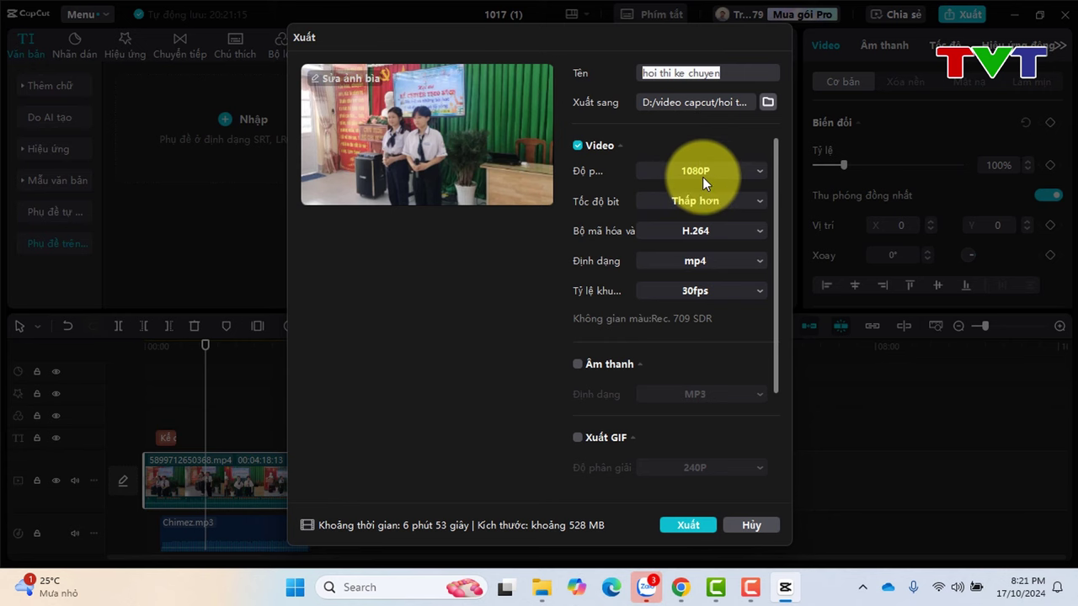
{"action": "left_click", "coordinate": [698, 173]}
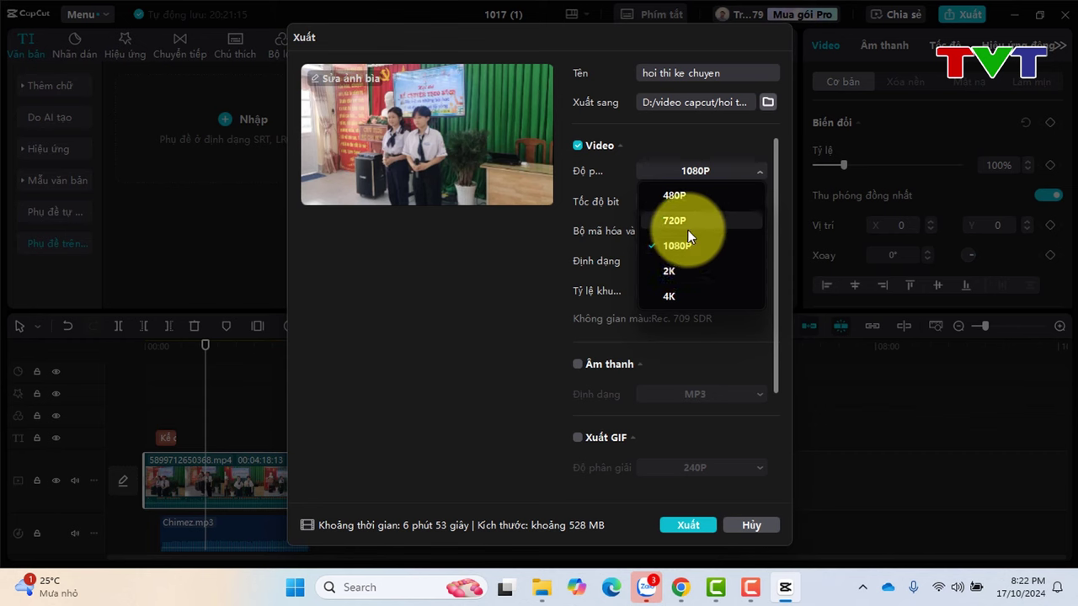
{"action": "left_click", "coordinate": [678, 271]}
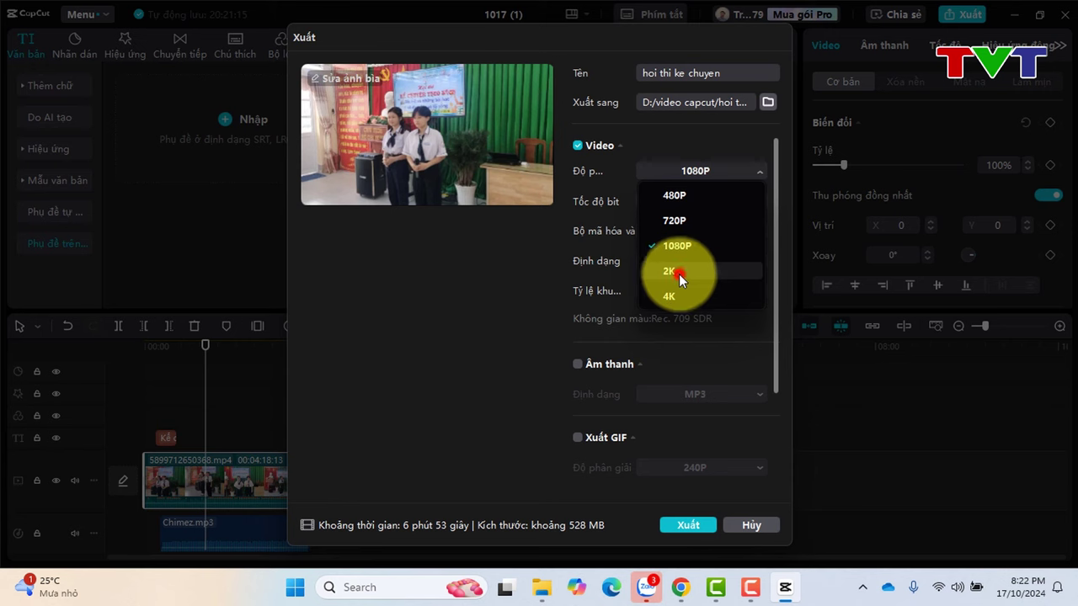
Try the 4K export resolution, and set the video resolution to 1080P.
{"action": "left_click", "coordinate": [705, 170]}
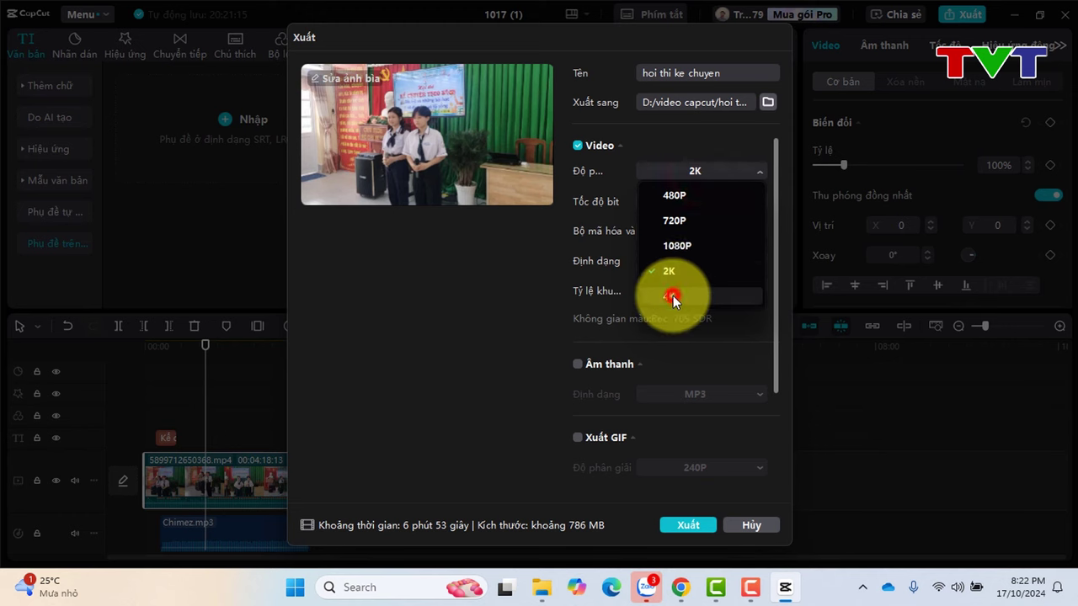
{"action": "left_click", "coordinate": [668, 292]}
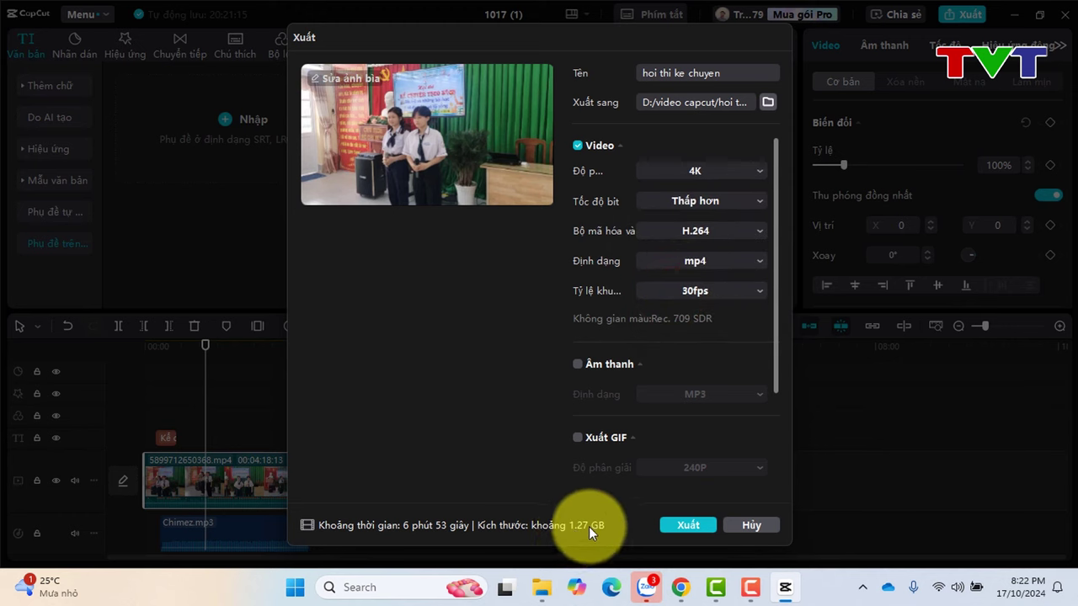
{"action": "left_click", "coordinate": [716, 171]}
{"action": "left_click", "coordinate": [692, 244]}
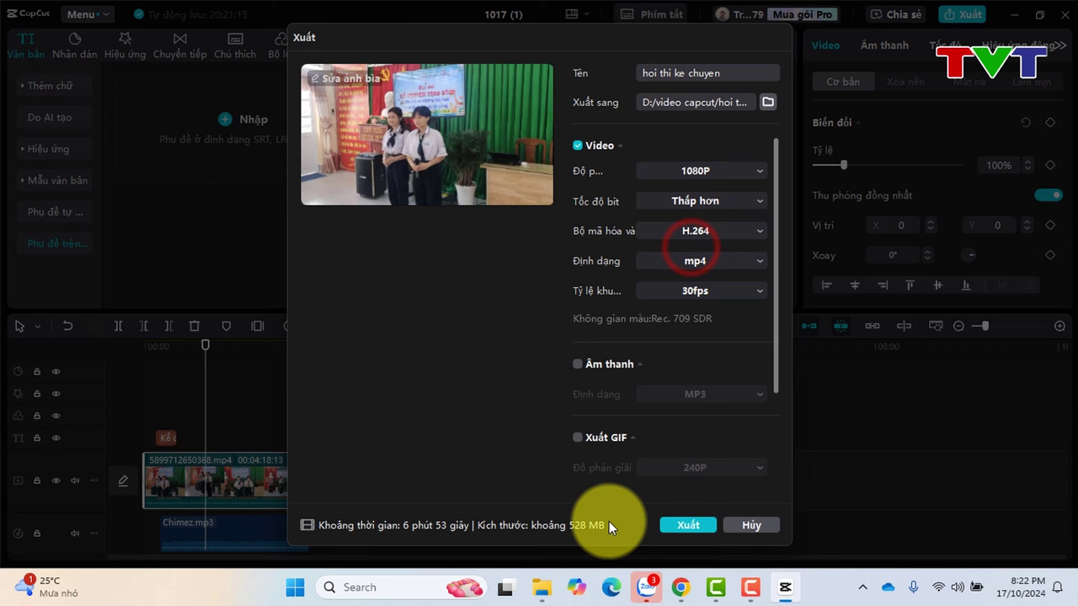
Compare the lower (Thấp hơn) and recommended bit rates for the export and set it to Được đề xuất.
{"action": "left_click", "coordinate": [677, 203]}
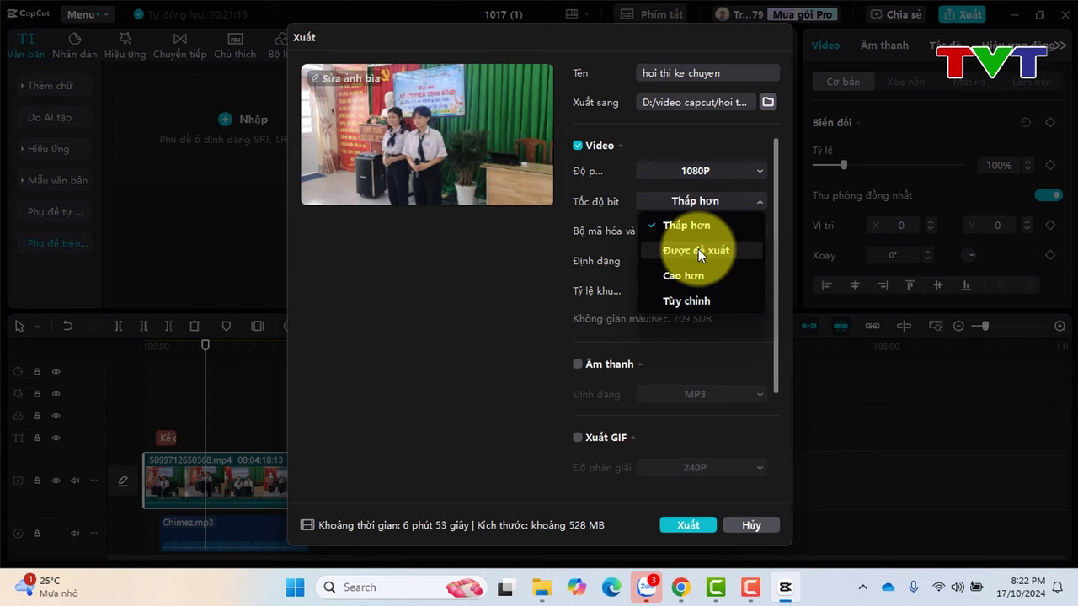
{"action": "left_click", "coordinate": [698, 250]}
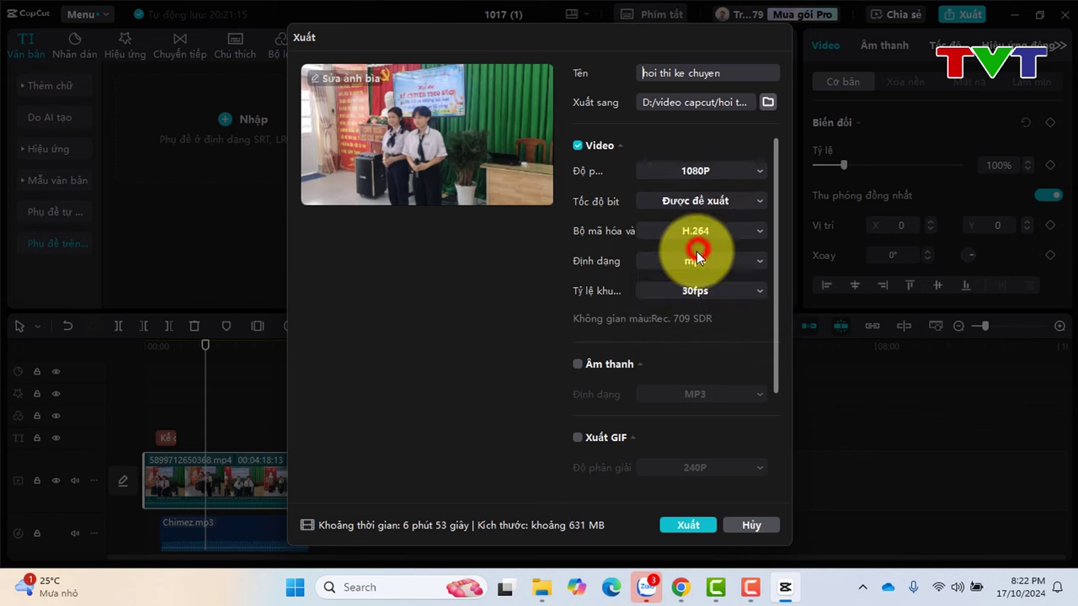
{"action": "left_click", "coordinate": [683, 198]}
{"action": "left_click", "coordinate": [683, 200]}
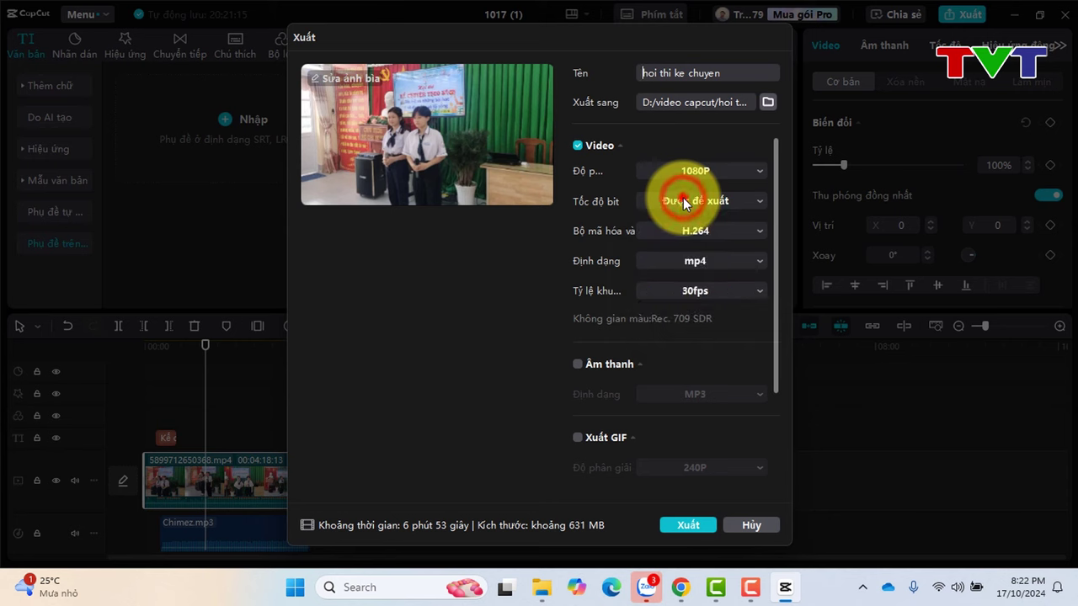
{"action": "left_click", "coordinate": [683, 202]}
{"action": "left_click", "coordinate": [678, 221]}
{"action": "left_click", "coordinate": [674, 203]}
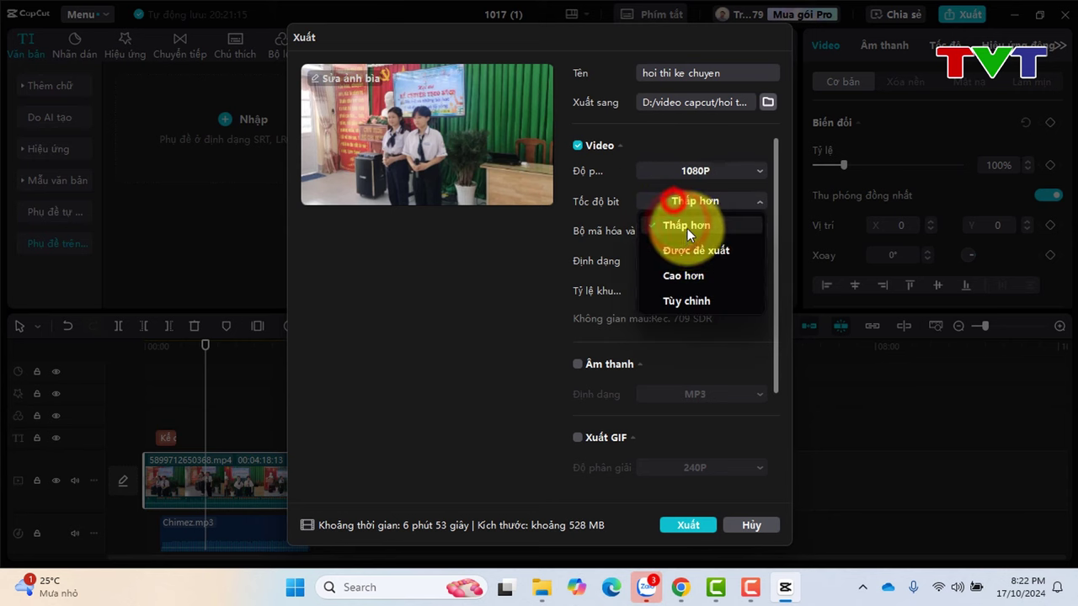
{"action": "left_click", "coordinate": [676, 251]}
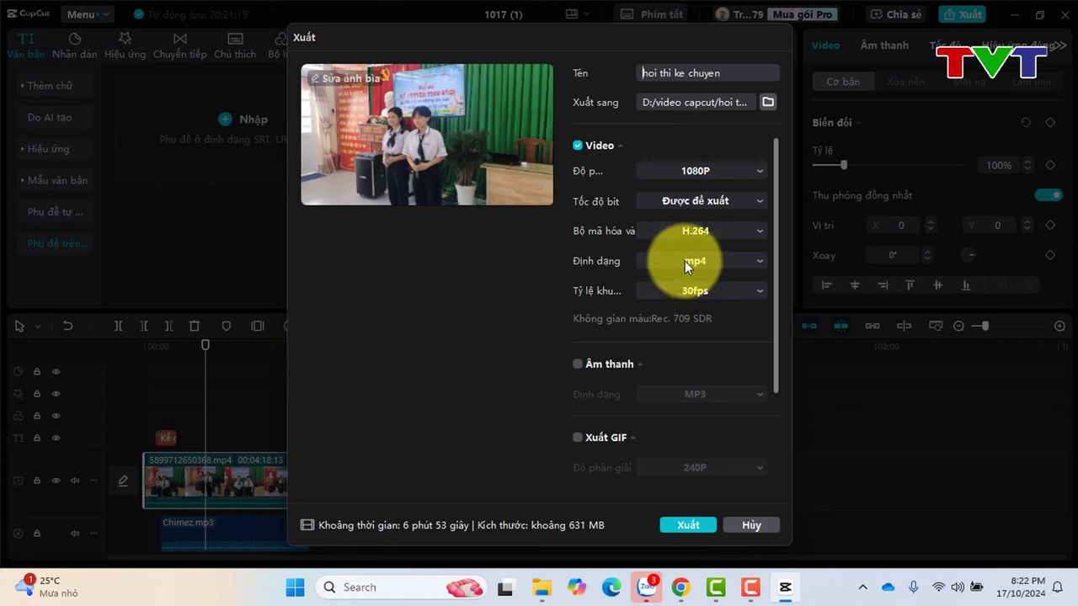
Review the frame rate choices while keeping 30fps, export the video and close the export window once it is saved.
{"action": "left_click", "coordinate": [688, 292]}
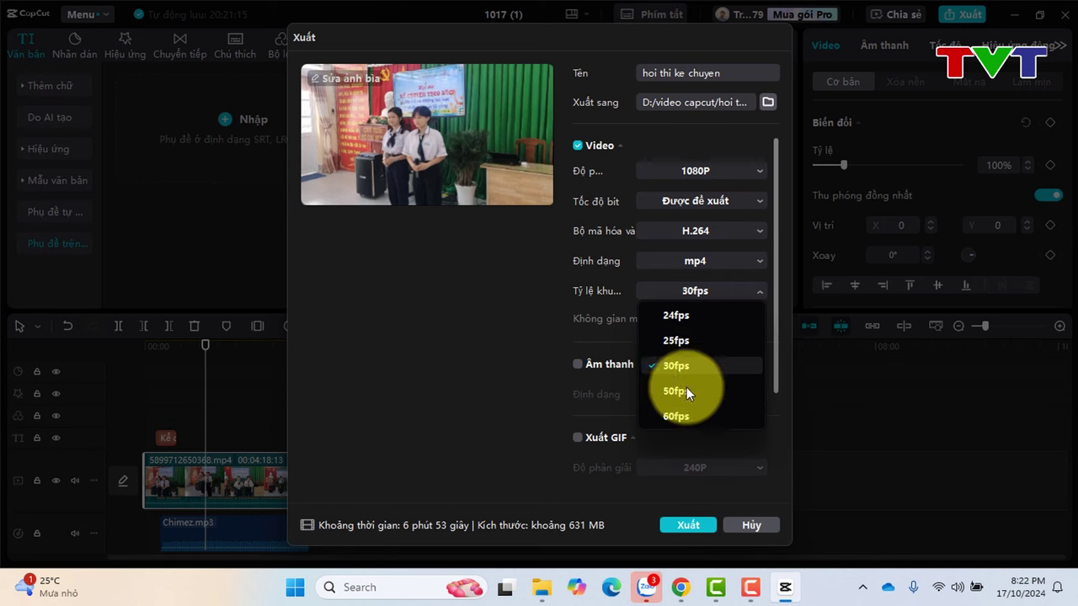
{"action": "left_click", "coordinate": [528, 349]}
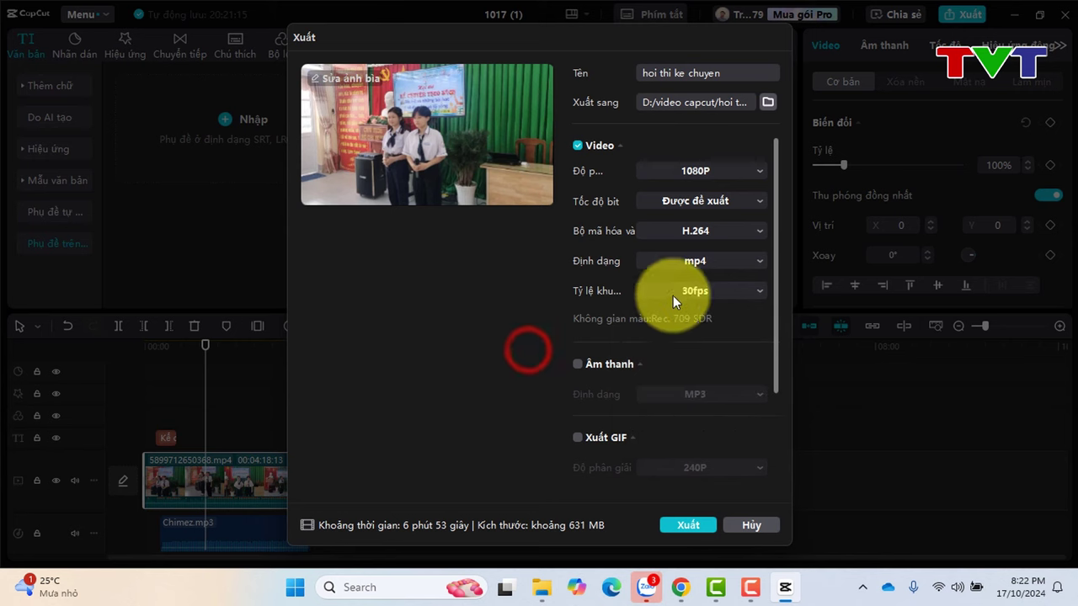
{"action": "scroll", "coordinate": [697, 329], "scroll_direction": "down", "scroll_amount": 2}
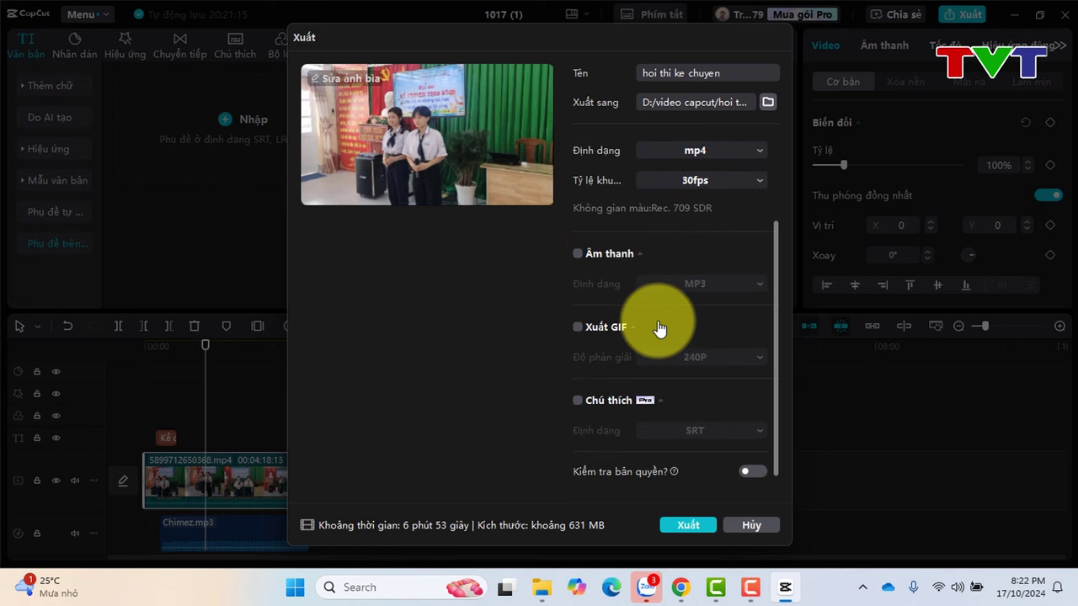
{"action": "left_click", "coordinate": [680, 525]}
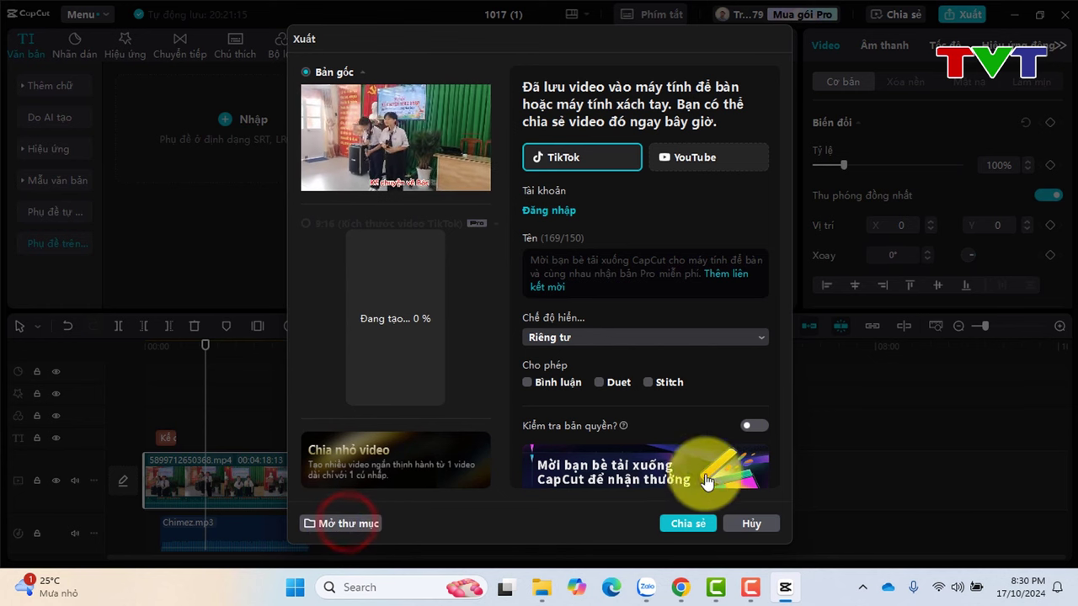
{"action": "left_click", "coordinate": [761, 523]}
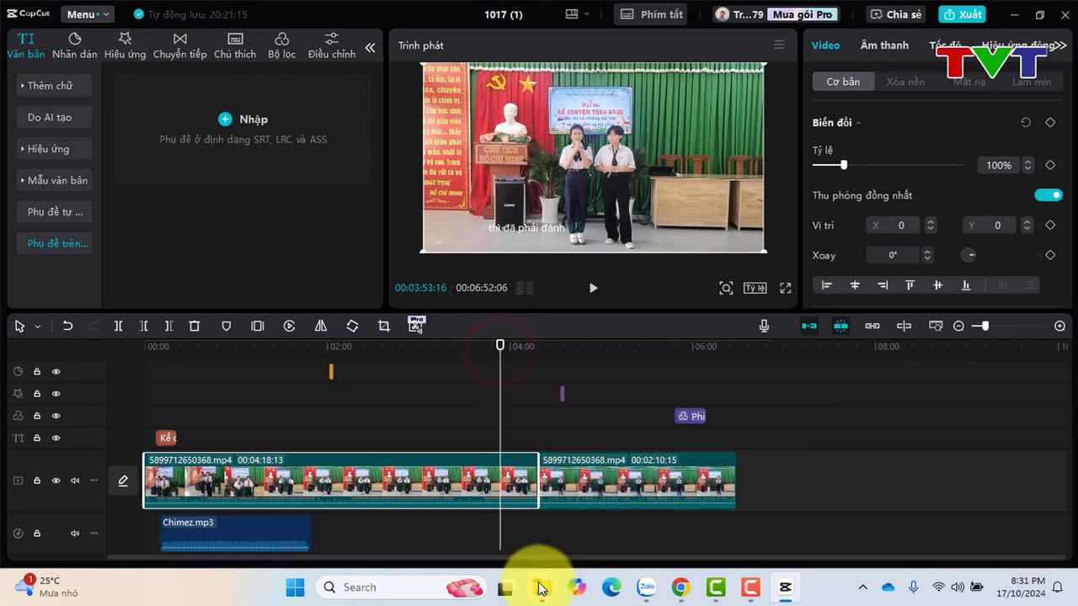
Switch to the "video capcut" folder in File Explorer, play the exported video "hoi thi ke chuyen" and close the player.
{"action": "mouse_move", "coordinate": [539, 587]}
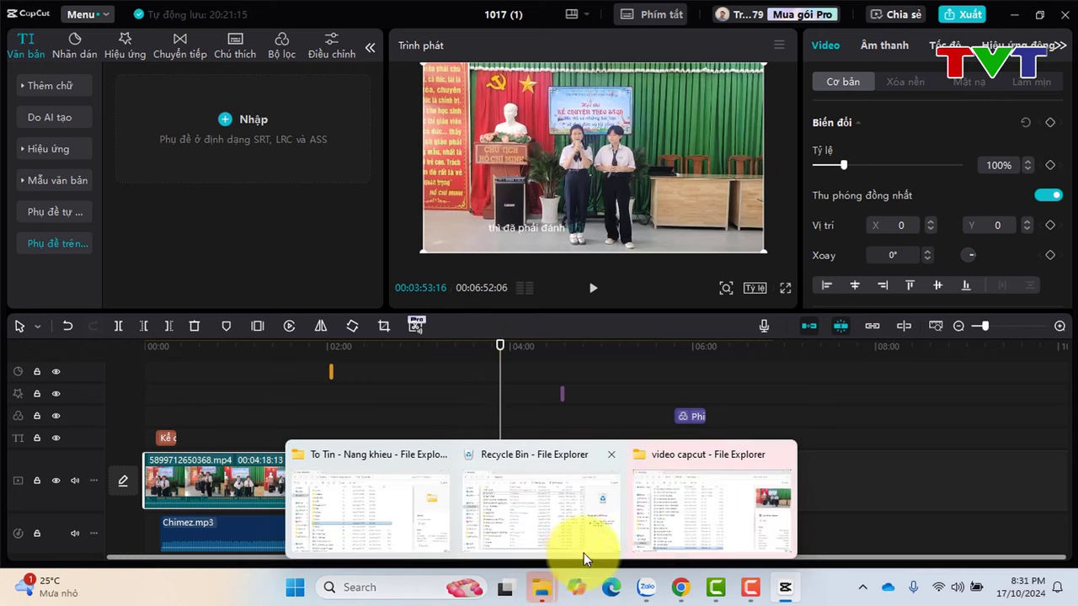
{"action": "left_click", "coordinate": [683, 502]}
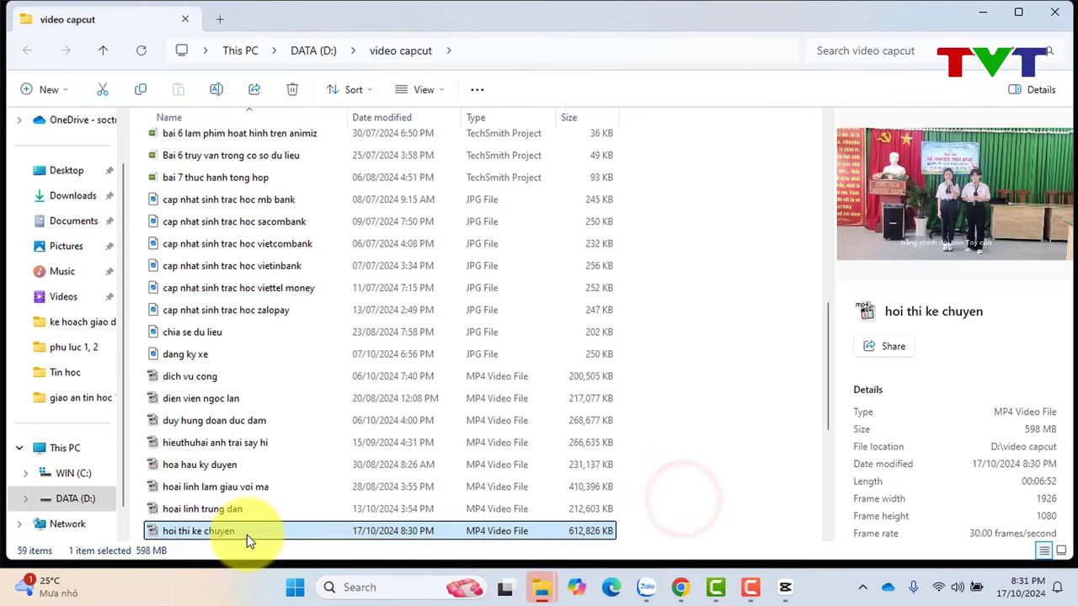
{"action": "left_click", "coordinate": [247, 534]}
{"action": "double_click", "coordinate": [247, 534]}
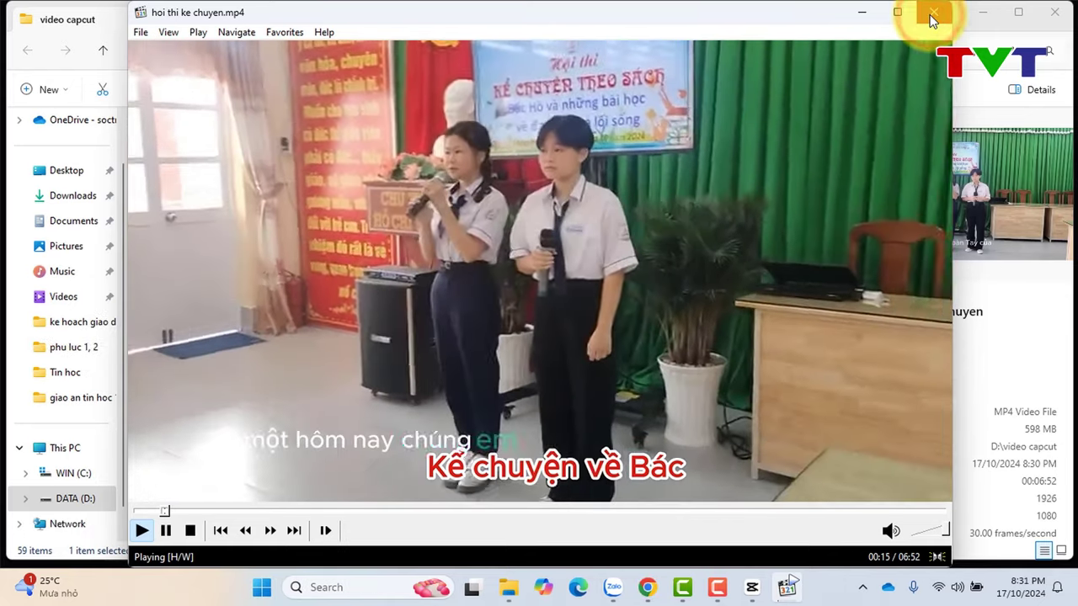
{"action": "left_click", "coordinate": [932, 15]}
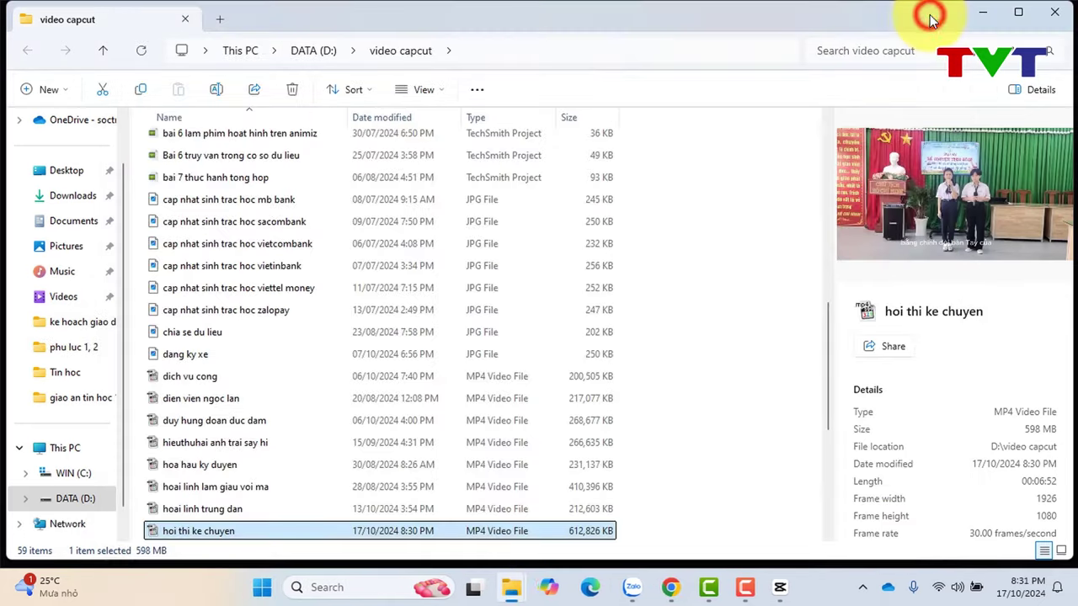
Return to CapCut, close the project editor and reopen the project 1017 (1) from the home screen.
{"action": "left_click", "coordinate": [784, 586]}
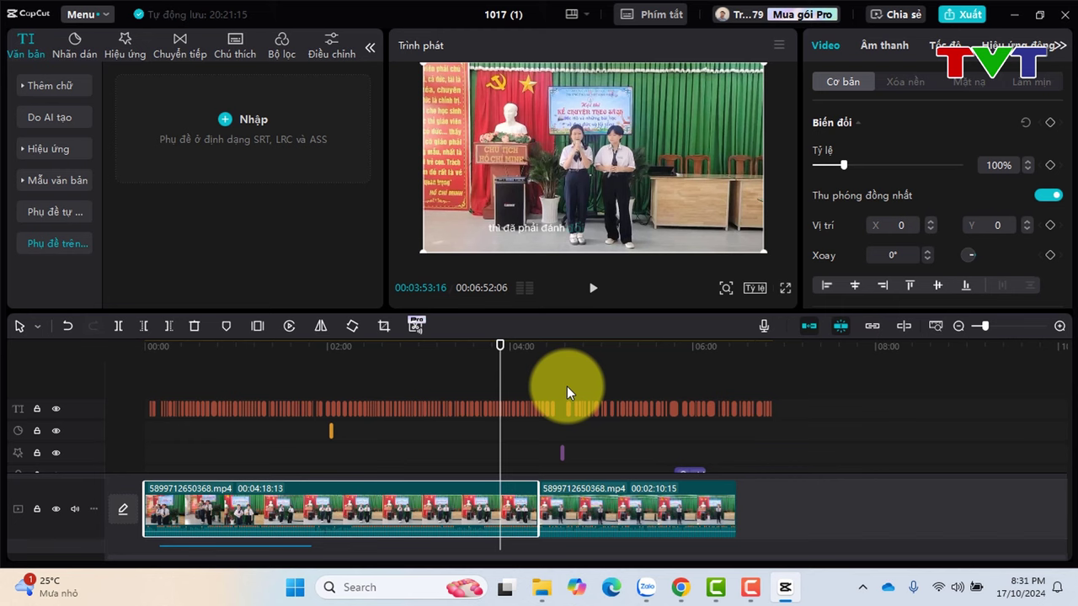
{"action": "left_click", "coordinate": [1062, 21]}
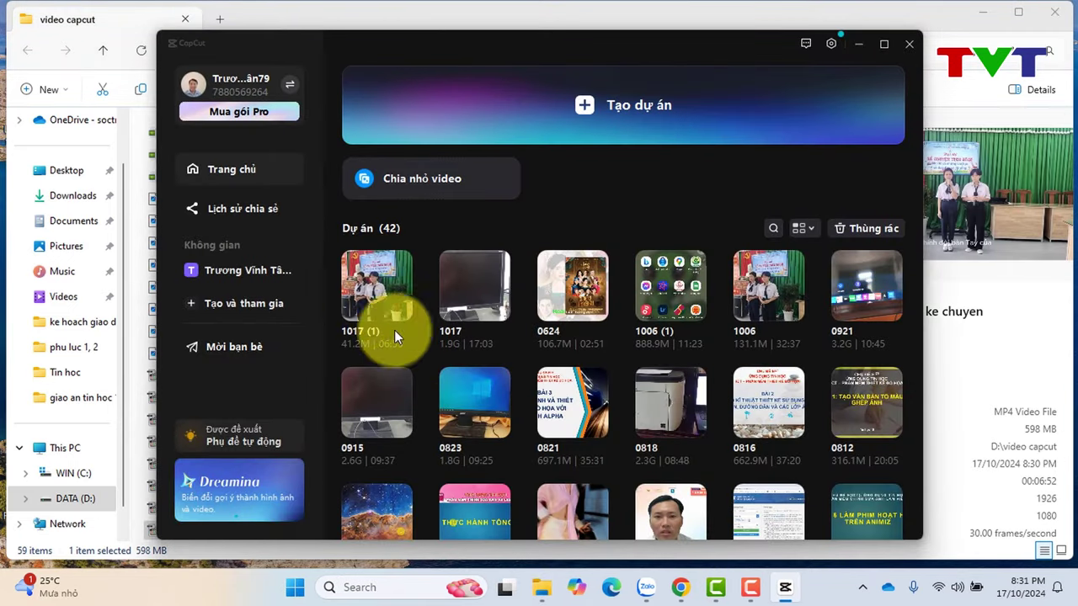
{"action": "left_click", "coordinate": [376, 289]}
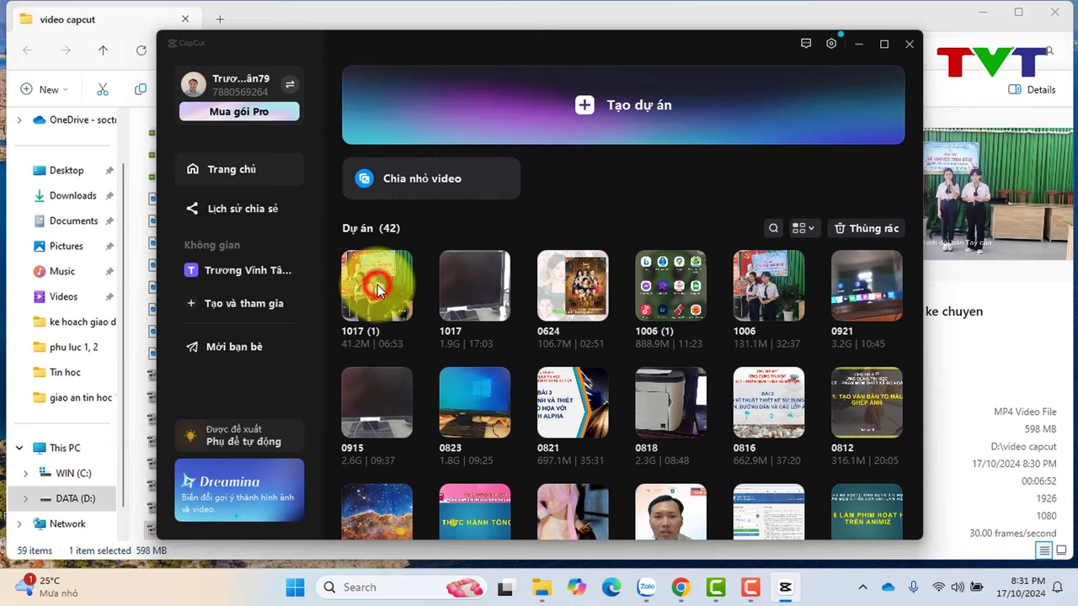